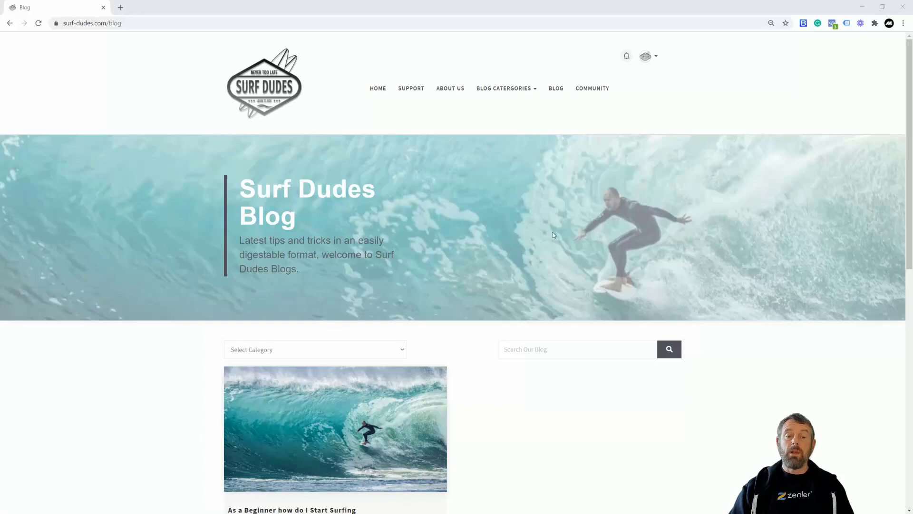
- Review the published blog page from its banner to the footer, and expand the blog categories list in the site header
scroll(623, 233, "down", 3)
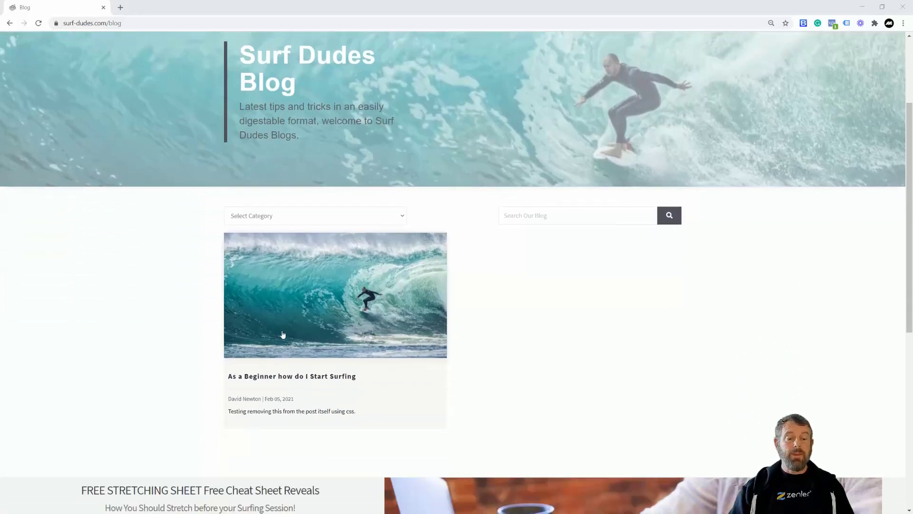
scroll(644, 243, "down", 6)
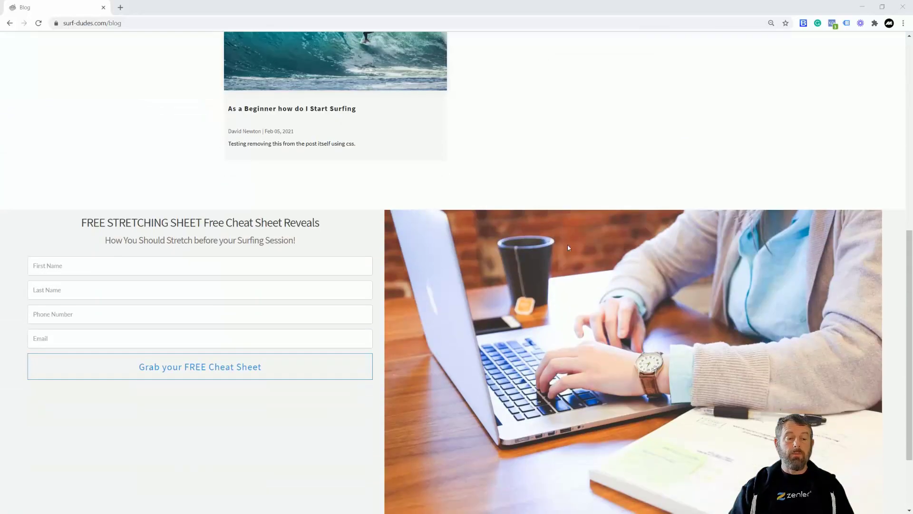
scroll(557, 428, "down", 2)
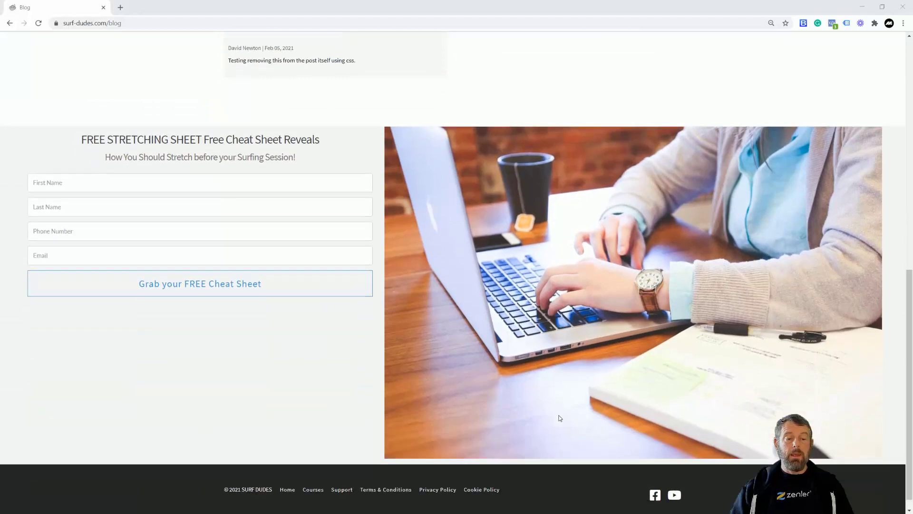
scroll(527, 410, "up", 4)
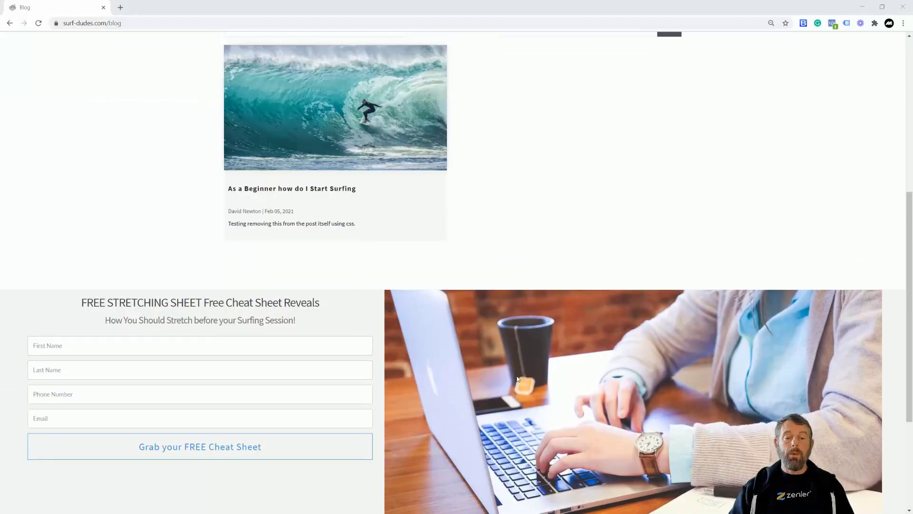
scroll(535, 383, "up", 6)
scroll(543, 387, "up", 2)
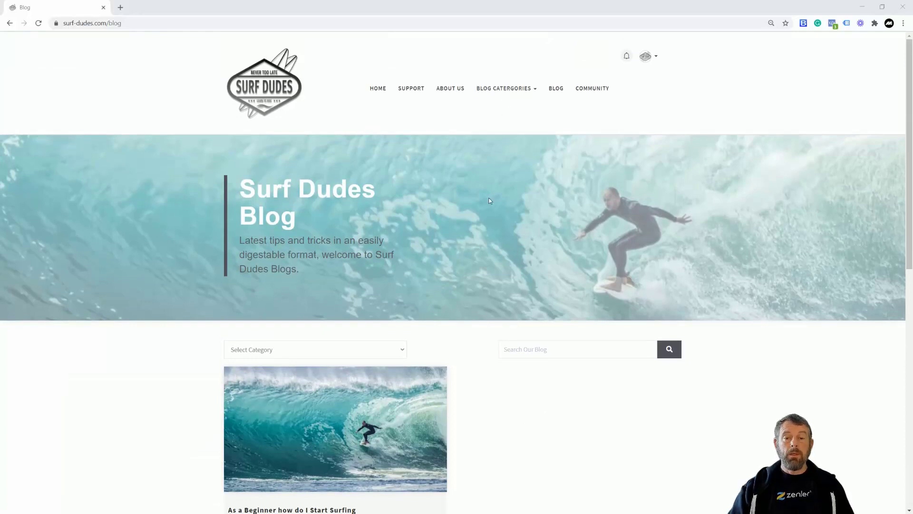
left_click(530, 91)
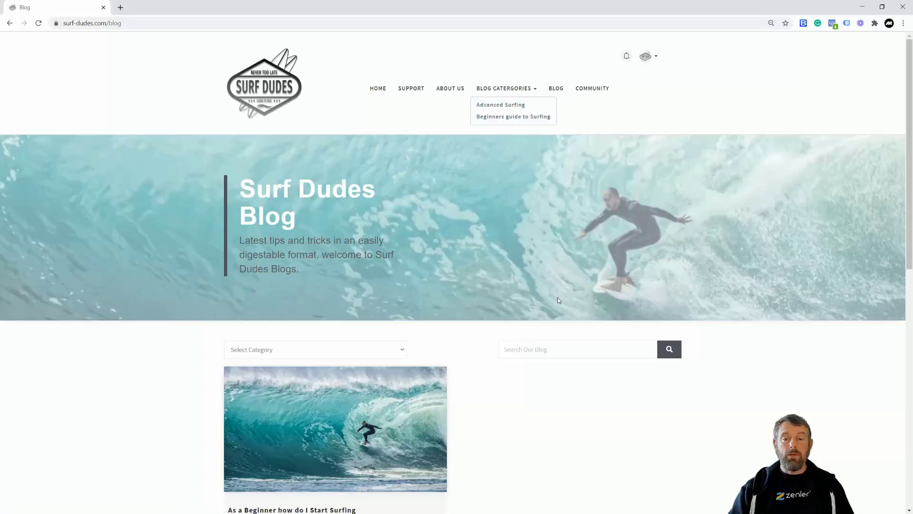
- Open the post "As a Beginner how do I Start Surfing" and examine its content, comments area and sign-up form
scroll(552, 416, "down", 3)
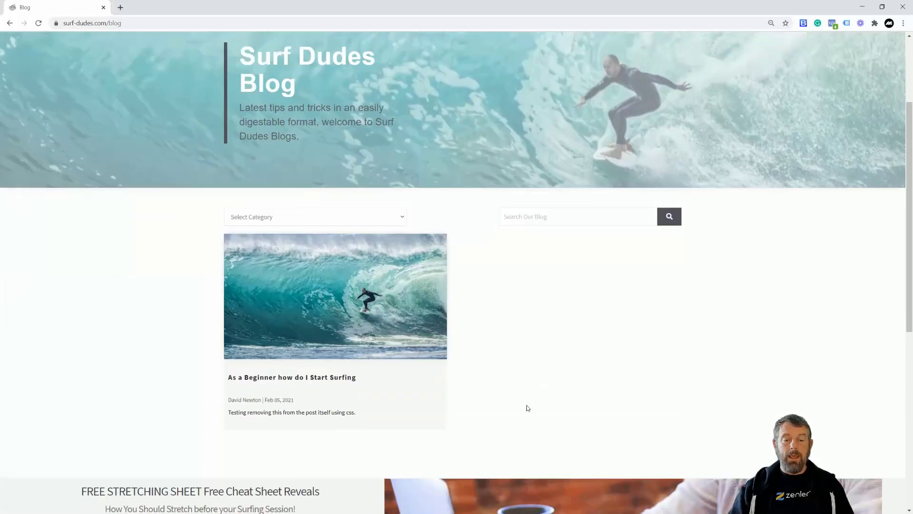
left_click(355, 274)
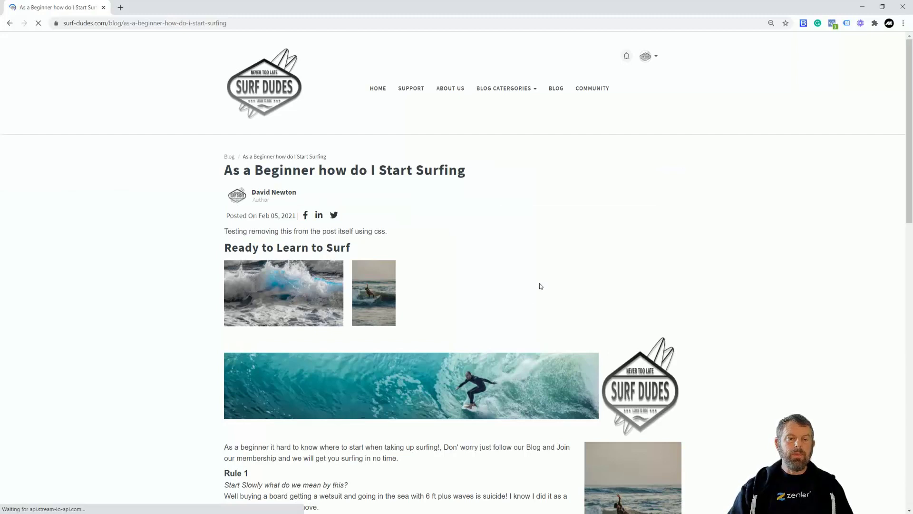
scroll(532, 275, "down", 9)
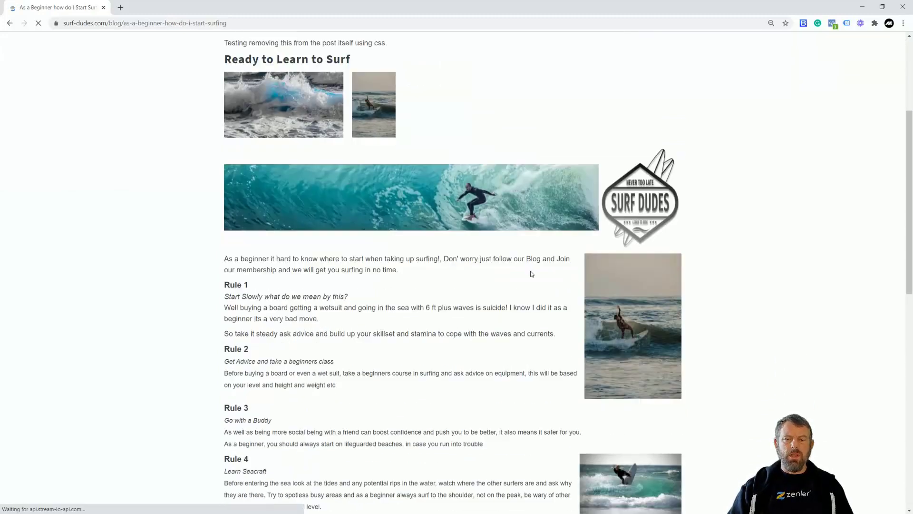
scroll(527, 276, "down", 3)
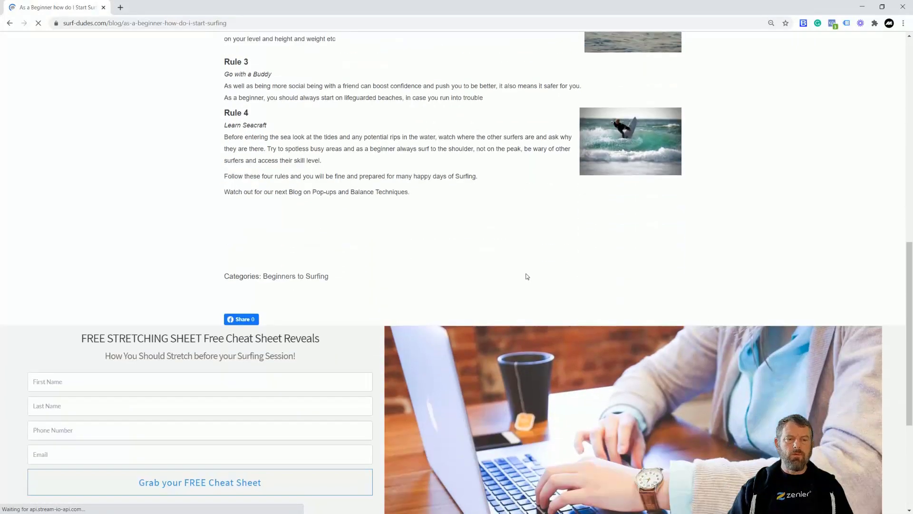
scroll(526, 276, "down", 4)
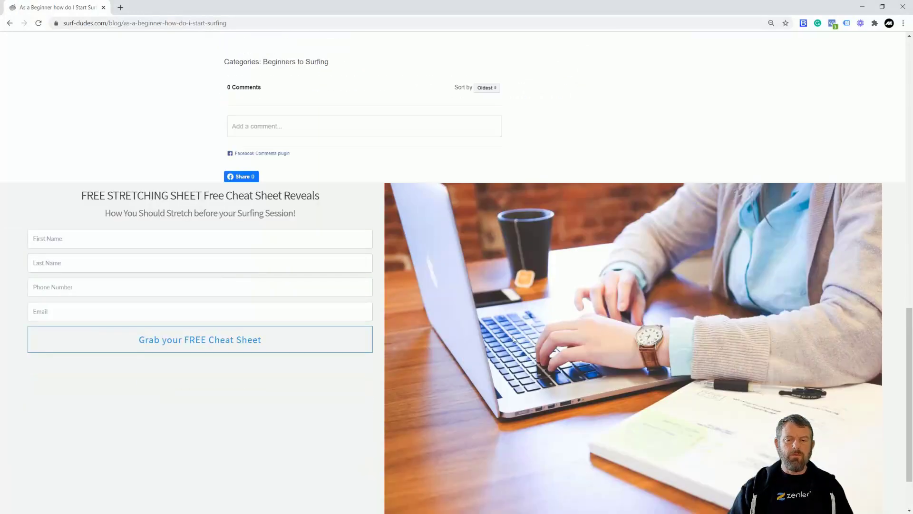
scroll(516, 338, "up", 10)
scroll(516, 338, "up", 6)
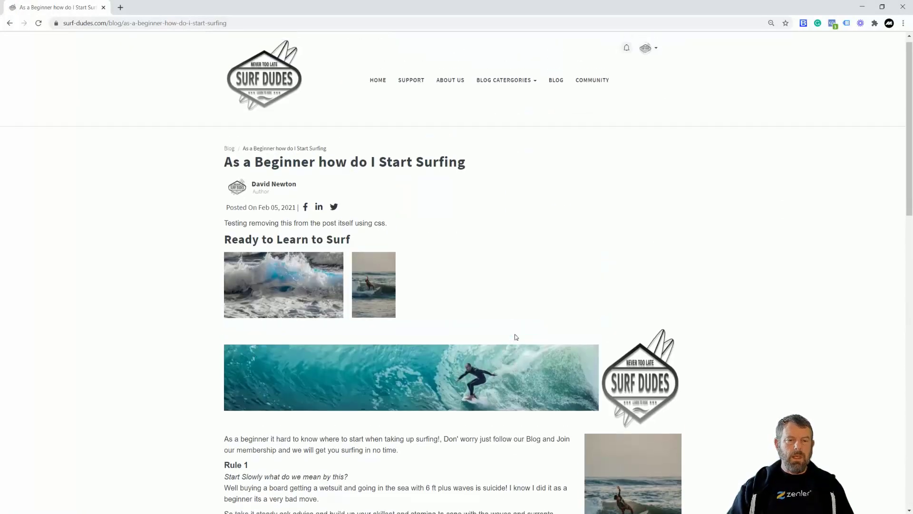
- Return to the blog home page and look over its banner and post listing
left_click(555, 90)
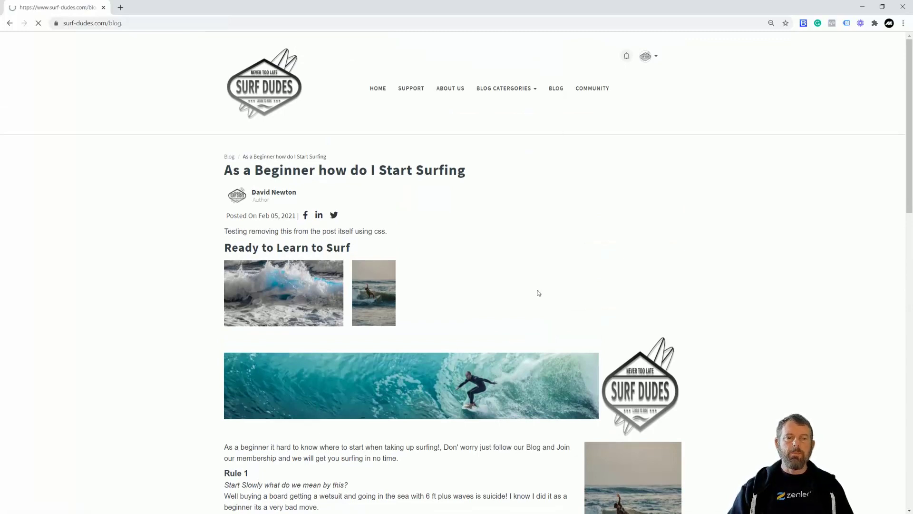
scroll(438, 415, "down", 3)
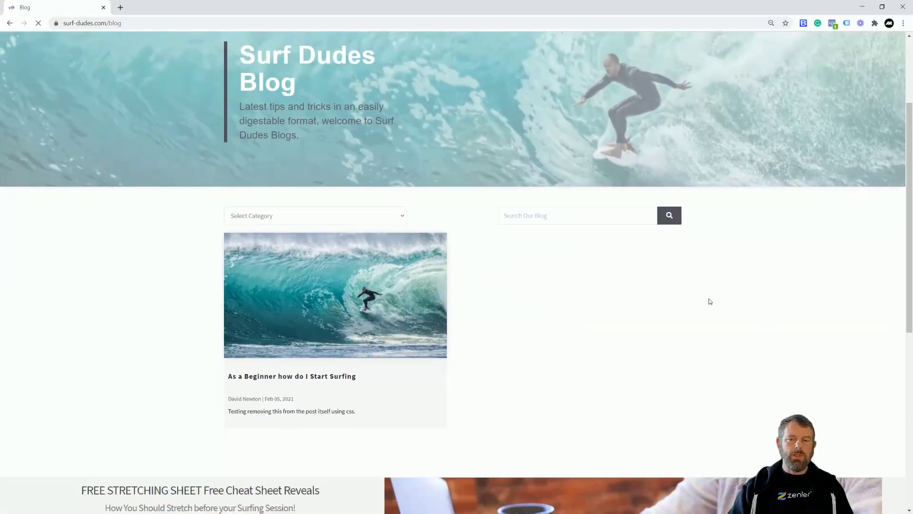
scroll(552, 300, "up", 3)
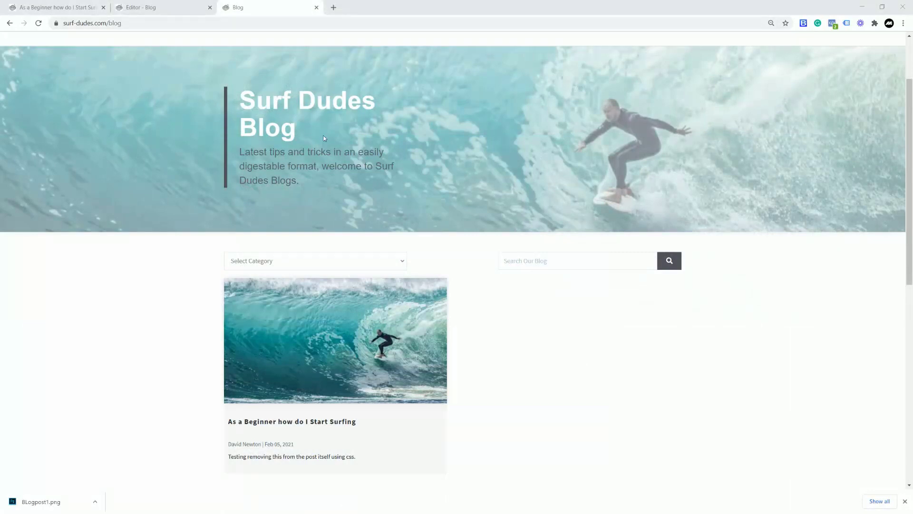
- Close the open blog page editor and discard its unsaved changes
left_click(156, 13)
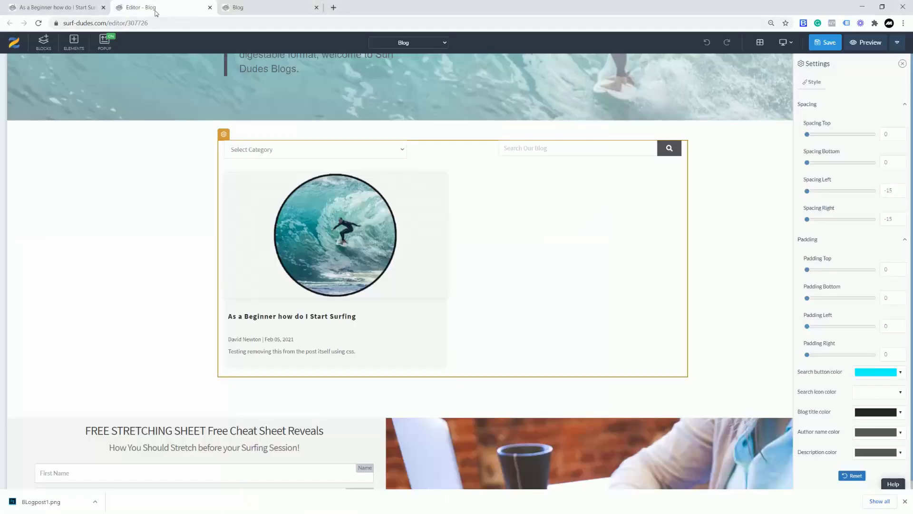
left_click(77, 10)
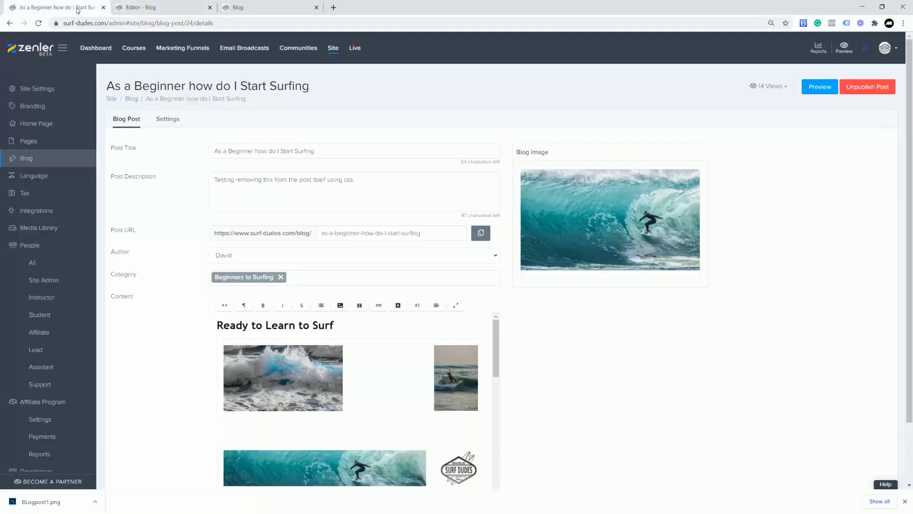
left_click(210, 7)
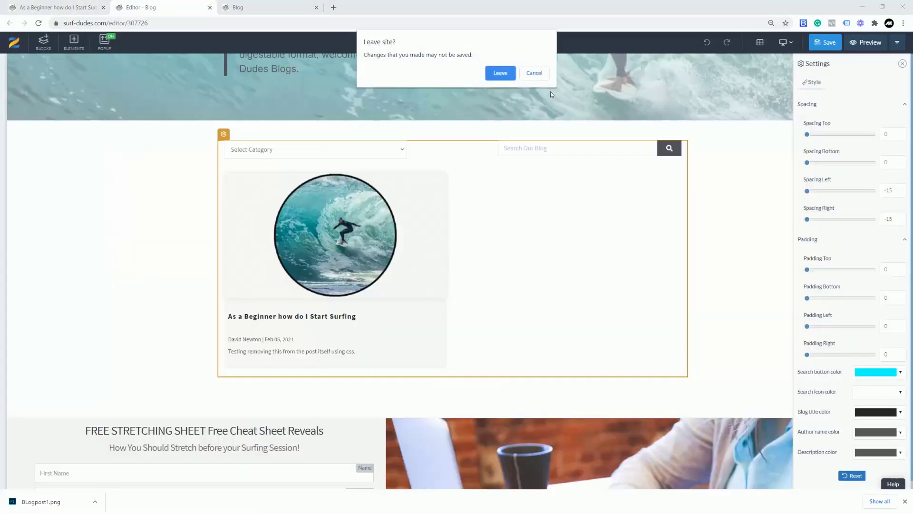
left_click(500, 73)
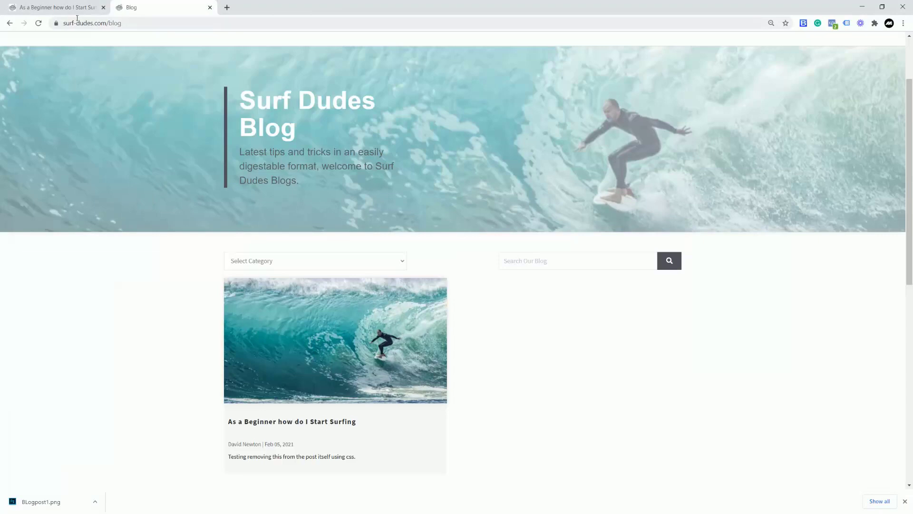
- Open the Blog settings in the site administration
left_click(66, 7)
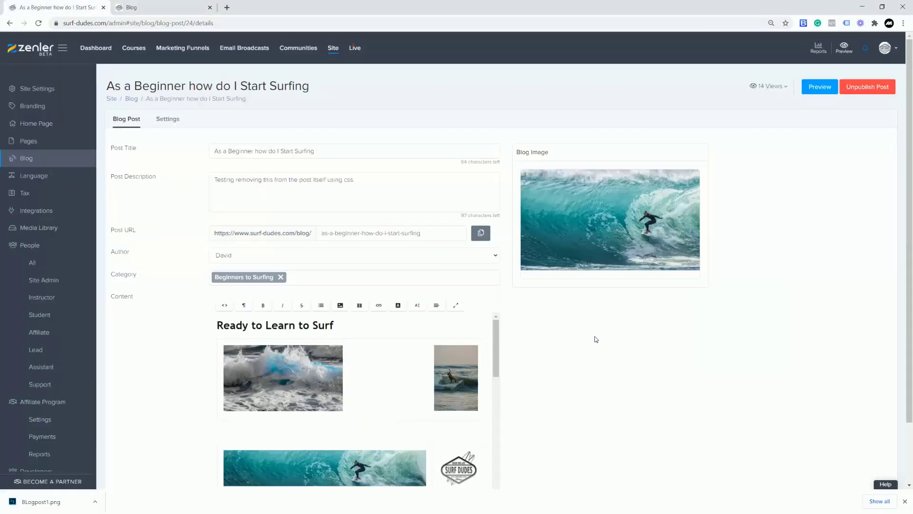
left_click(27, 158)
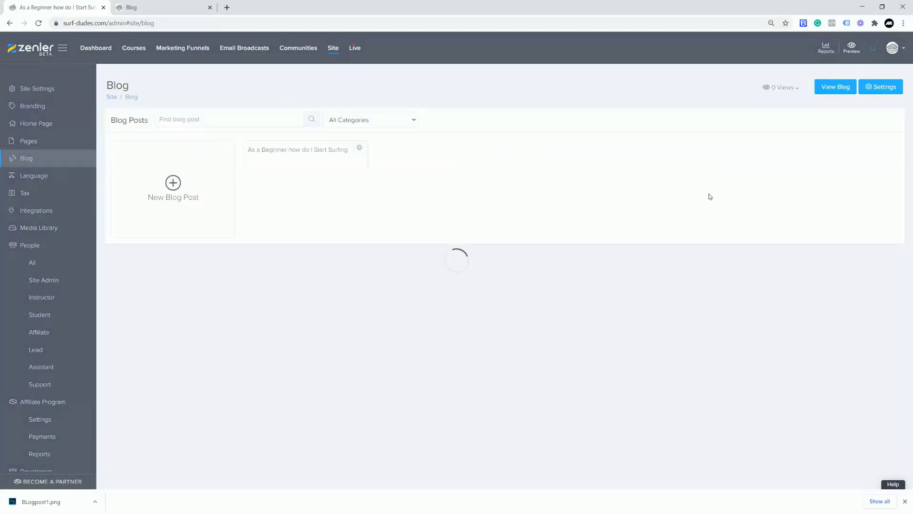
left_click(882, 87)
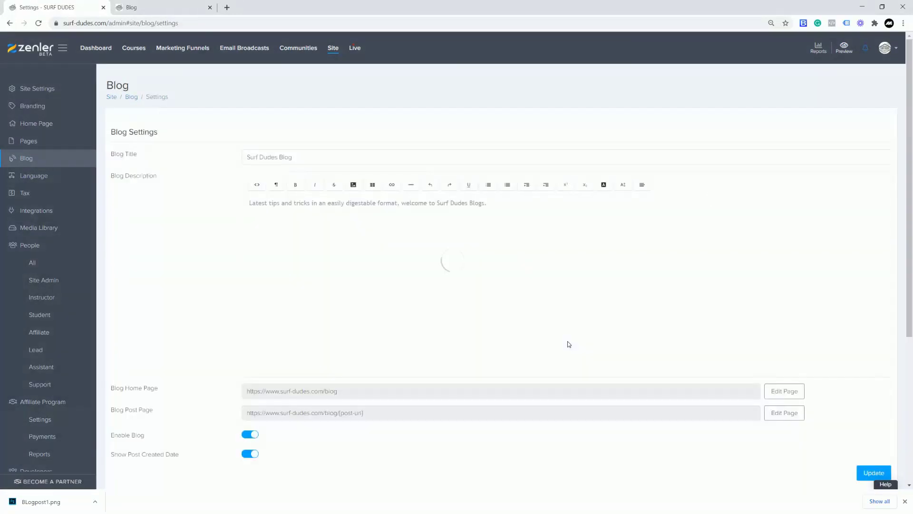
- Compare the blog title and blog description in the settings with the banner text on the live blog page
left_click_drag(296, 157, 226, 154)
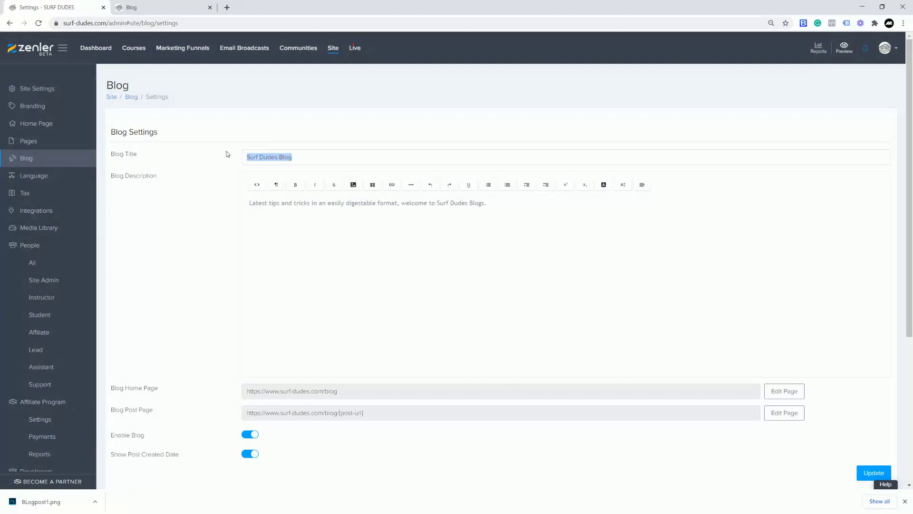
left_click_drag(501, 205, 235, 200)
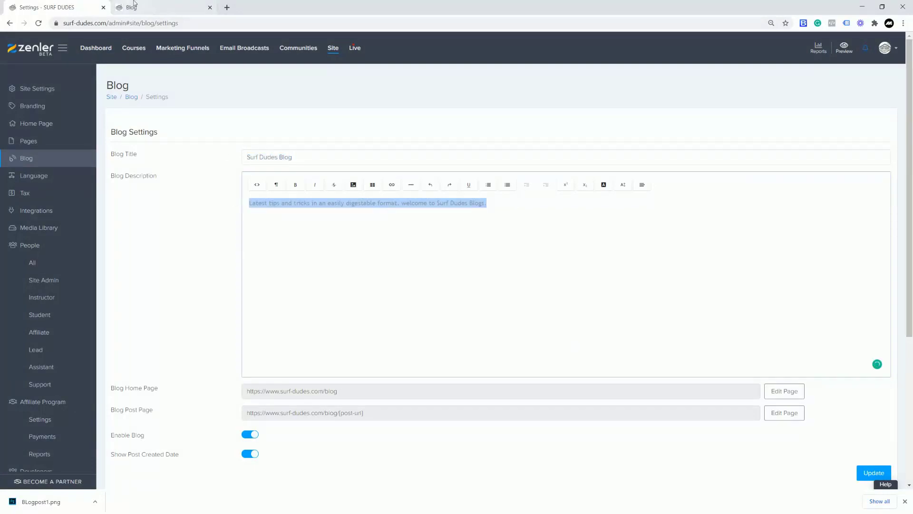
left_click(139, 7)
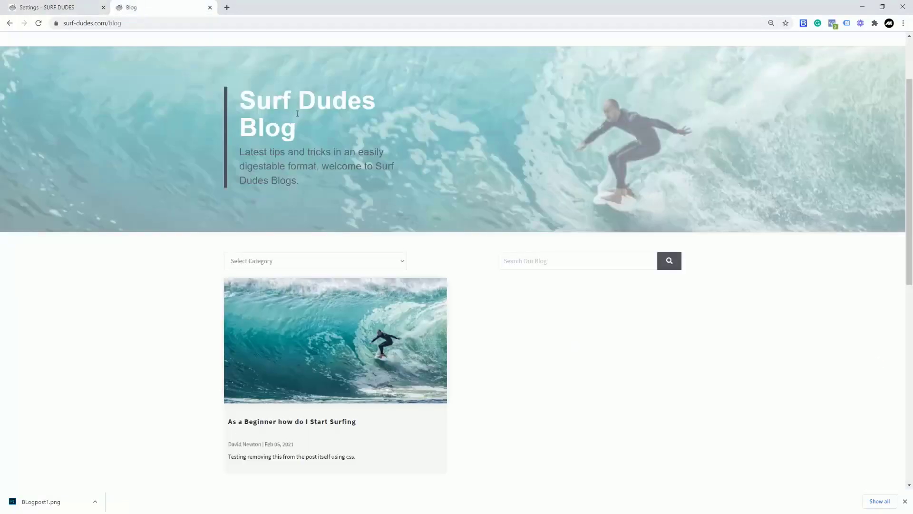
left_click(70, 8)
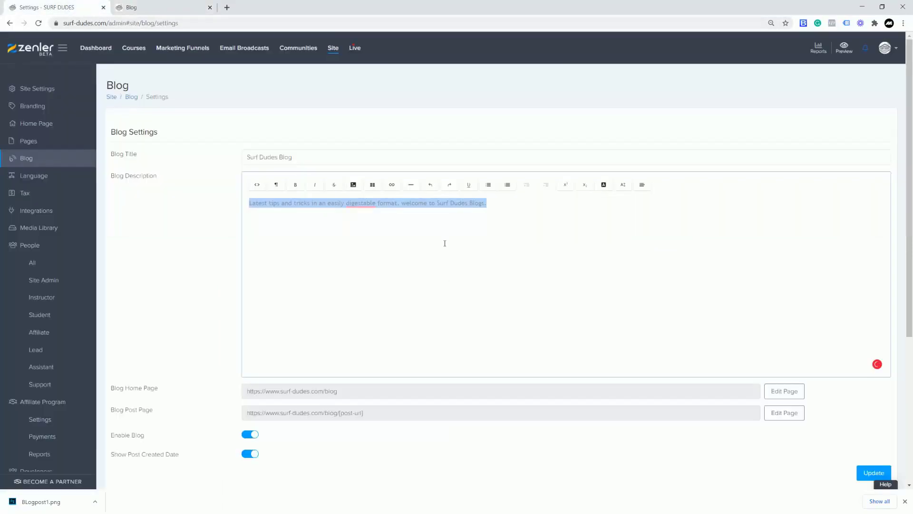
left_click(485, 234)
left_click_drag(490, 204, 214, 205)
left_click(579, 283)
- Open the Blog Home Page for editing from the blog settings
scroll(579, 284, "down", 5)
scroll(600, 259, "up", 1)
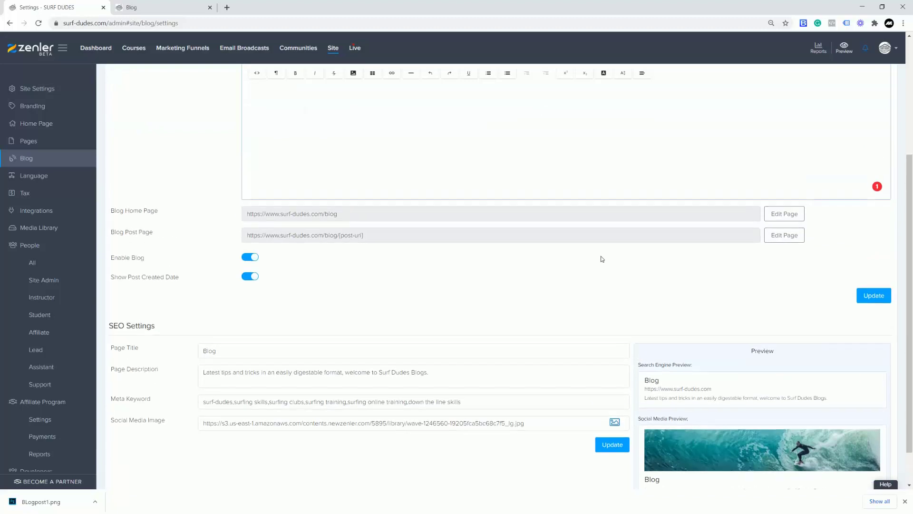
left_click(784, 213)
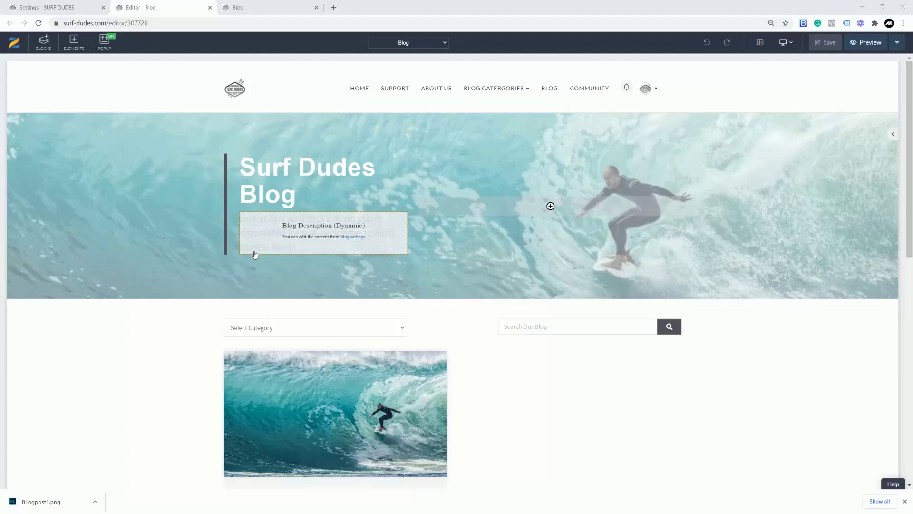
- Delete the element holding the dynamic blog title and description from the banner
left_click(229, 226)
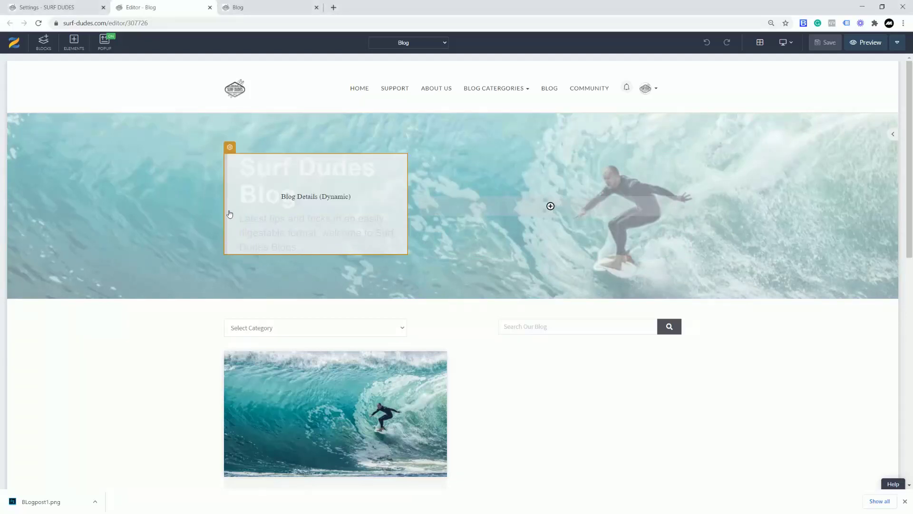
left_click(244, 260)
left_click(247, 147)
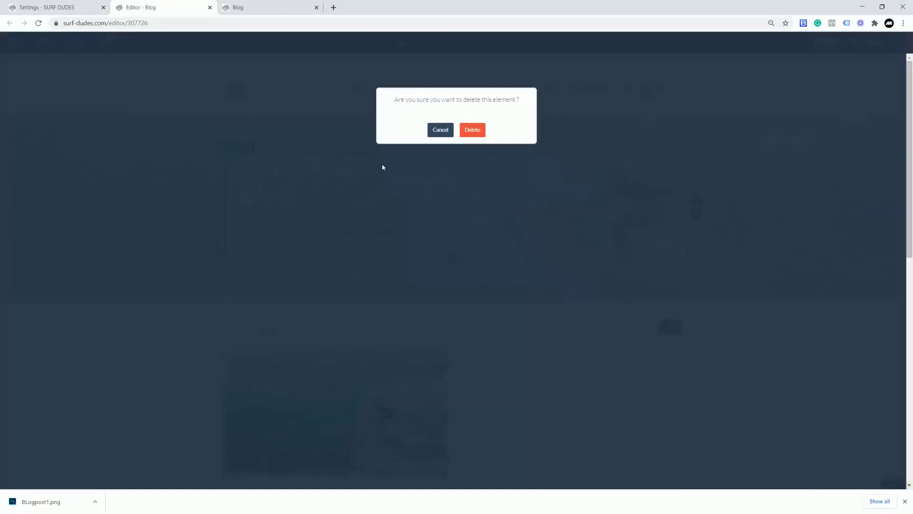
left_click(477, 134)
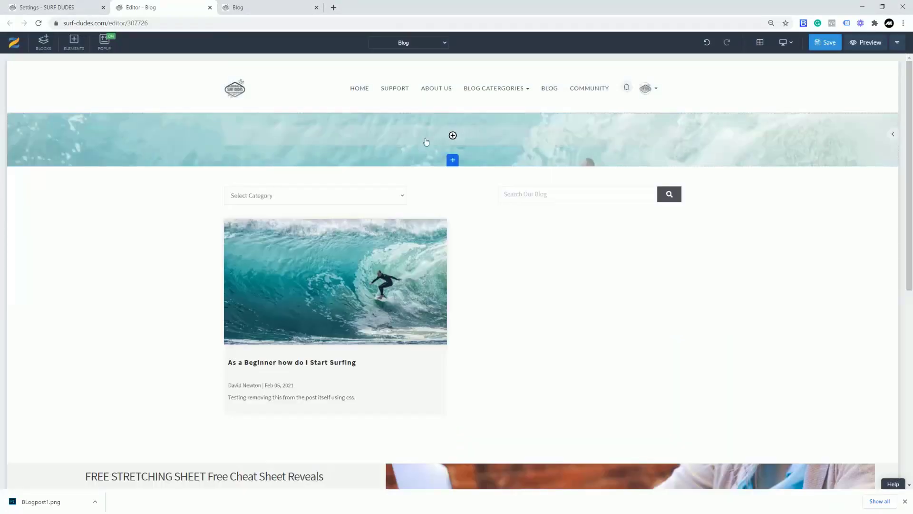
- Add a 100% width row to the empty banner and place a Heading 1 element in it
left_click(454, 136)
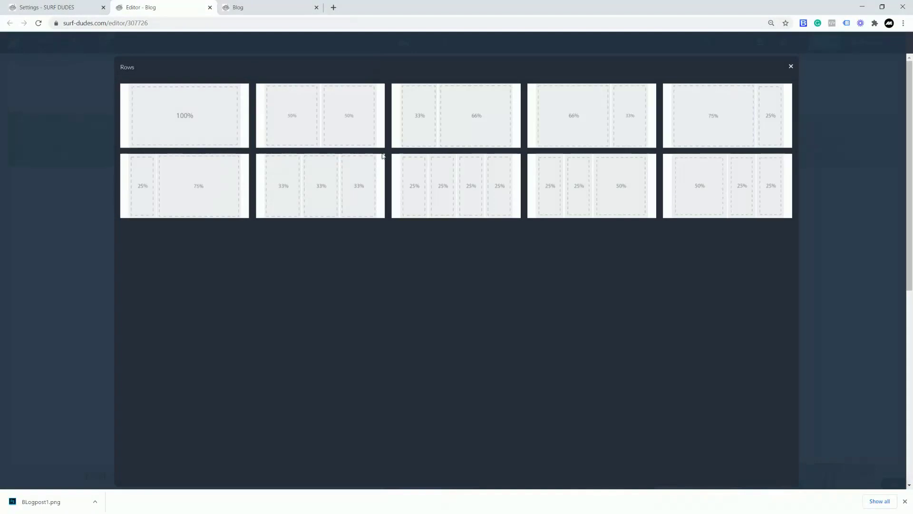
left_click(193, 125)
left_click(451, 139)
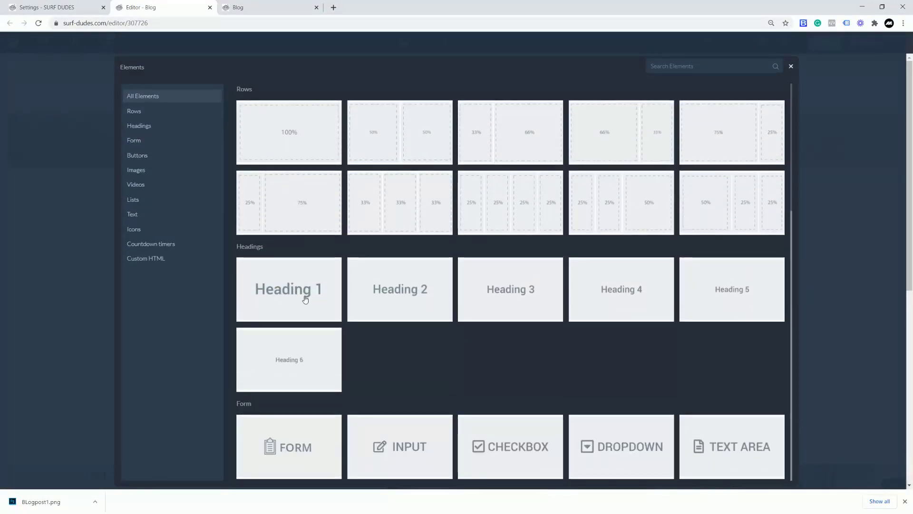
left_click(296, 296)
- Replace the placeholder text of the banner's H1 heading with "Welcome to SURF DUDES Blog"
left_click(409, 141)
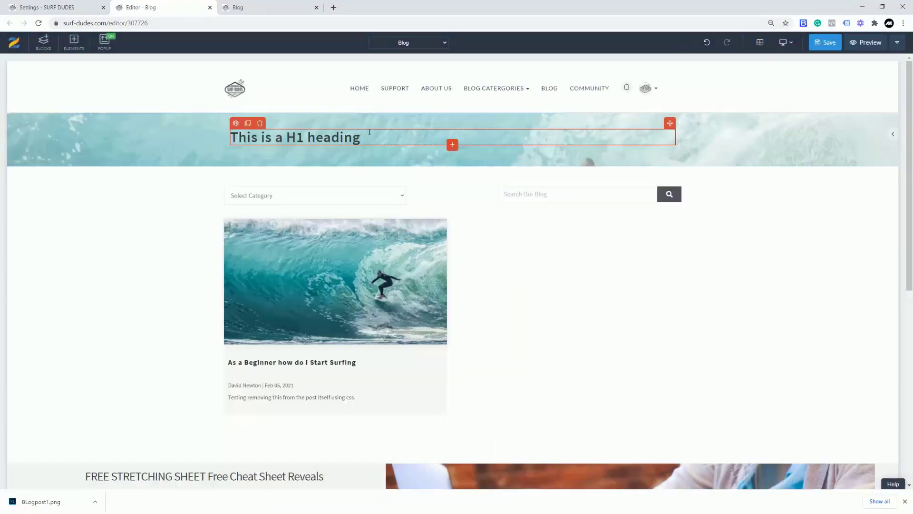
left_click_drag(367, 139, 227, 138)
type("W")
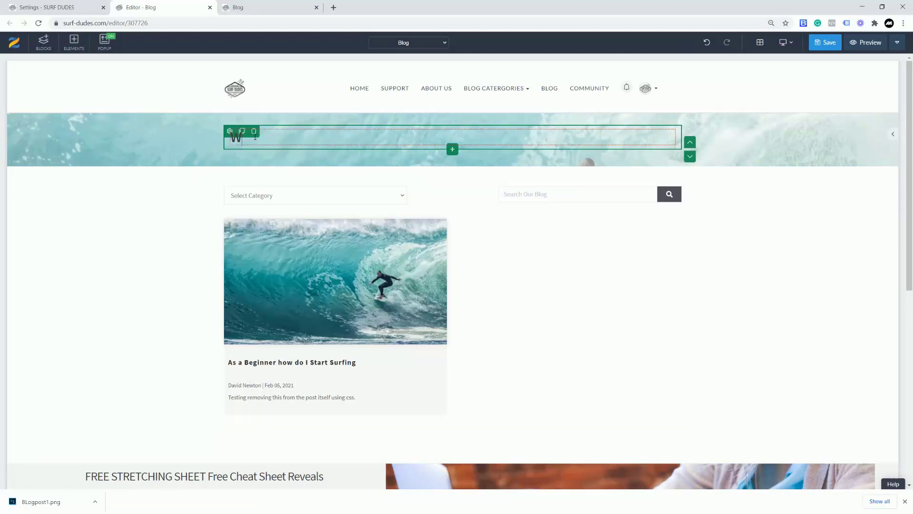
type("Elcome")
left_click(254, 132)
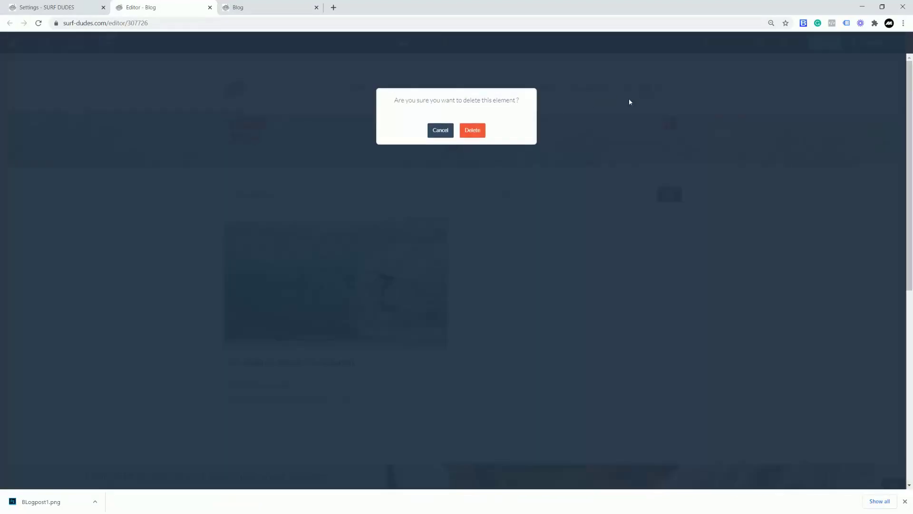
left_click(444, 130)
left_click_drag(282, 136, 230, 138)
type("W")
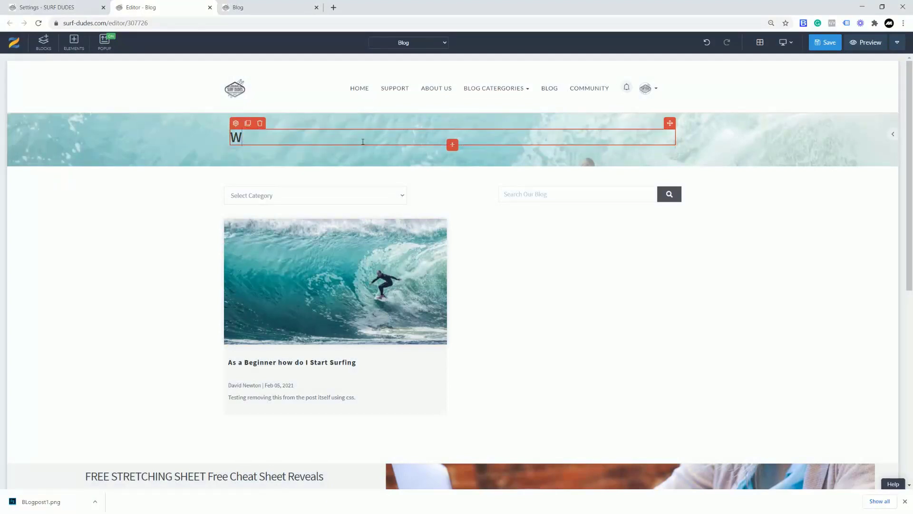
type("elcome to SURF ")
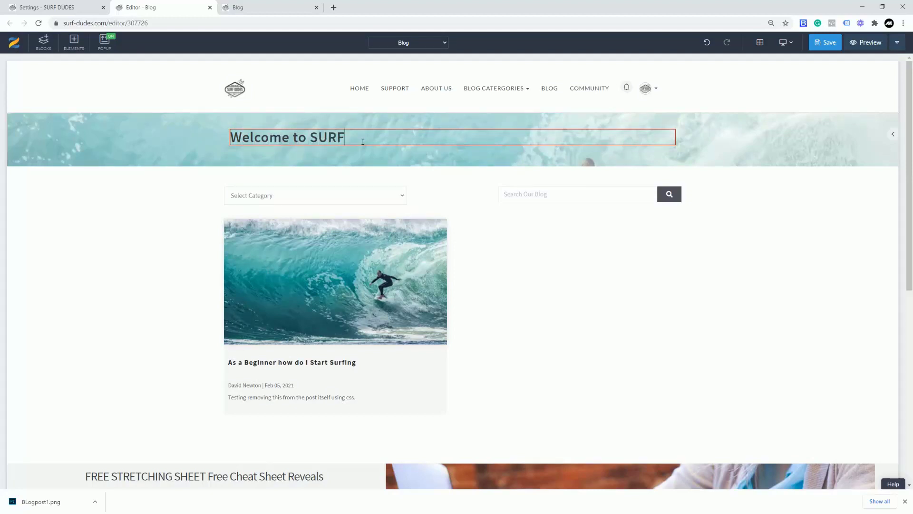
type("DUDES Blog")
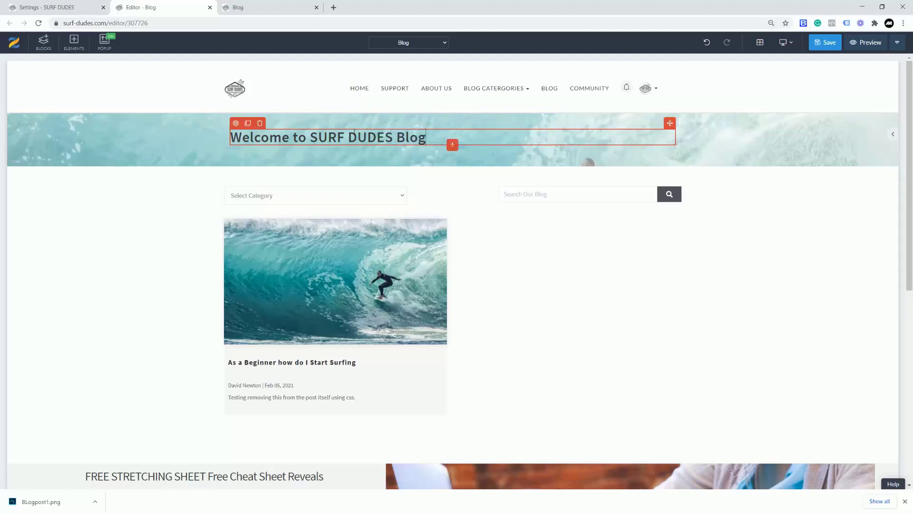
- Set the banner heading's text color to white and its font size to 60 px
left_click(235, 123)
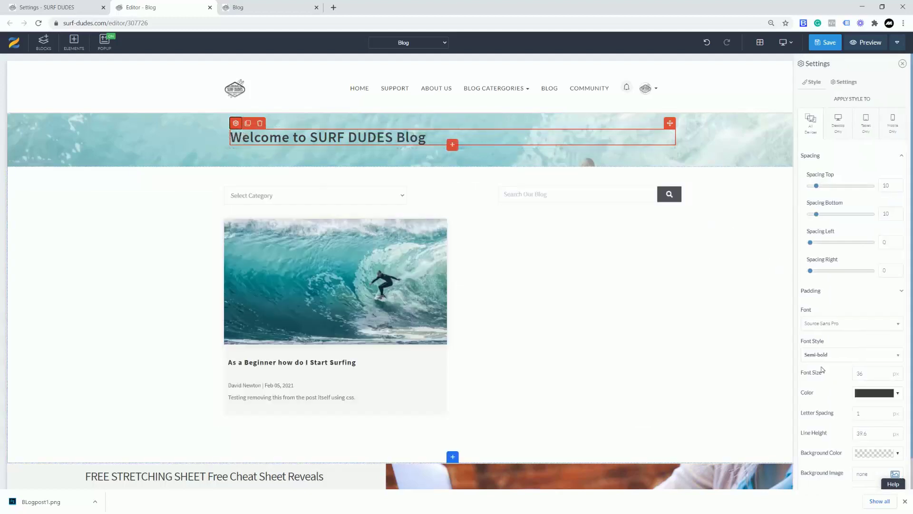
left_click(897, 393)
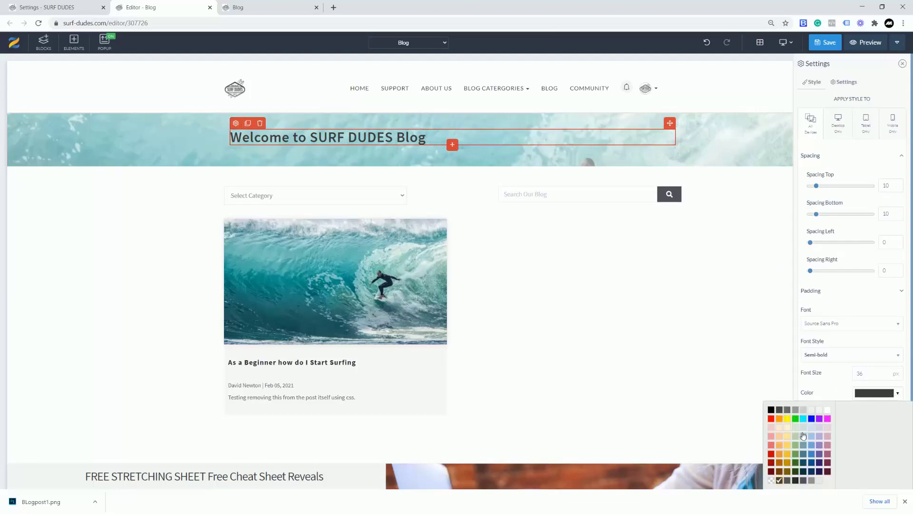
left_click(829, 410)
left_click_drag(861, 373, 844, 374)
type("60")
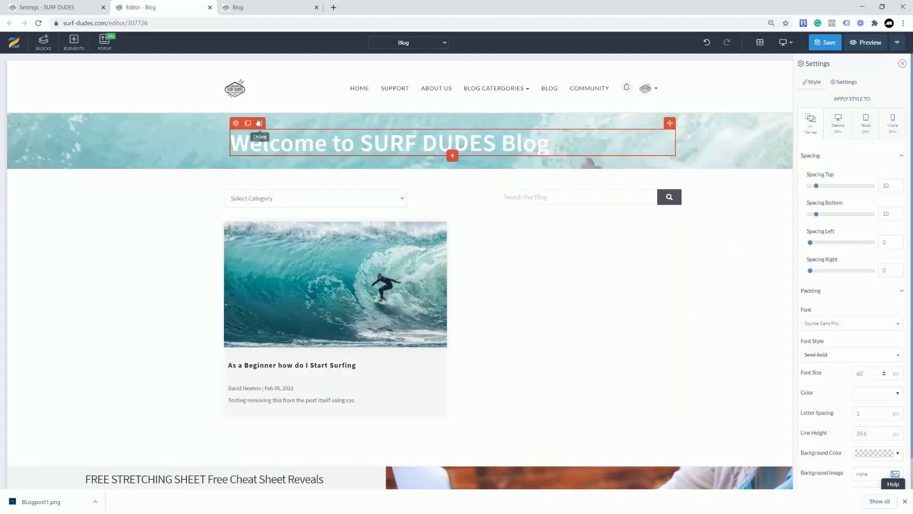
- Add a paragraph text element directly below the welcome heading in the banner
left_click(453, 156)
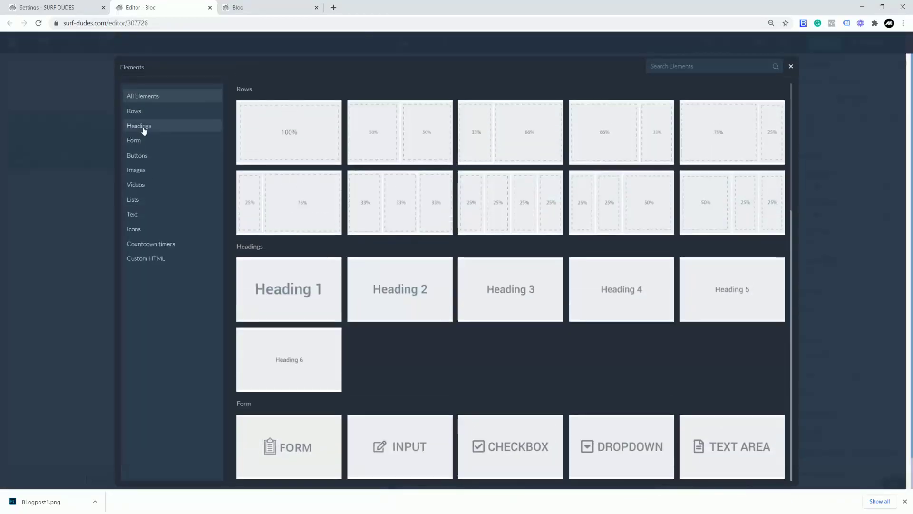
left_click(137, 215)
left_click(279, 120)
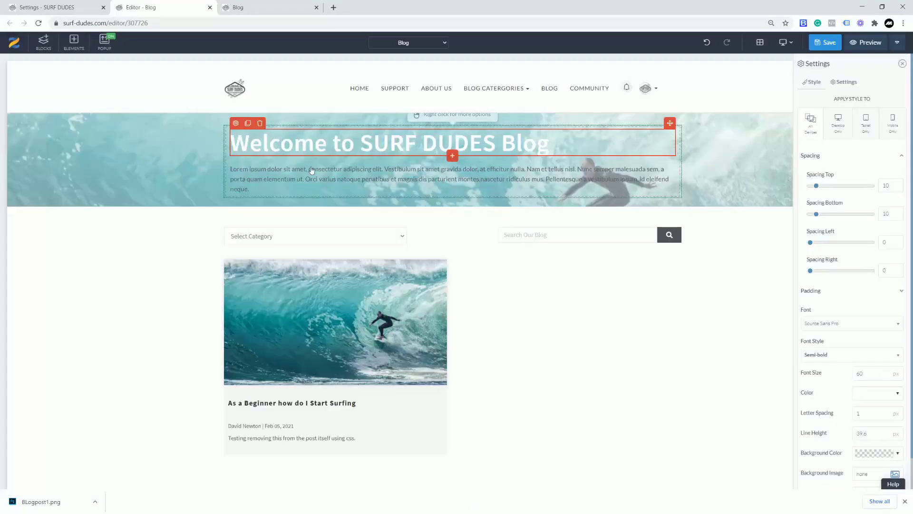
- Replace the placeholder paragraph below the heading with "Stay up to date with the latest news from Surf Dudes"
left_click_drag(249, 189, 232, 169)
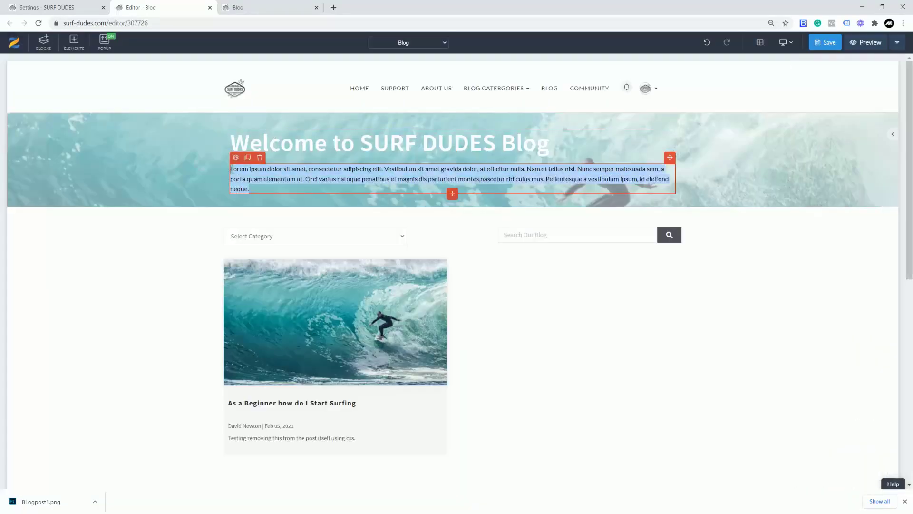
key("BackSpace")
type("Stay up to d")
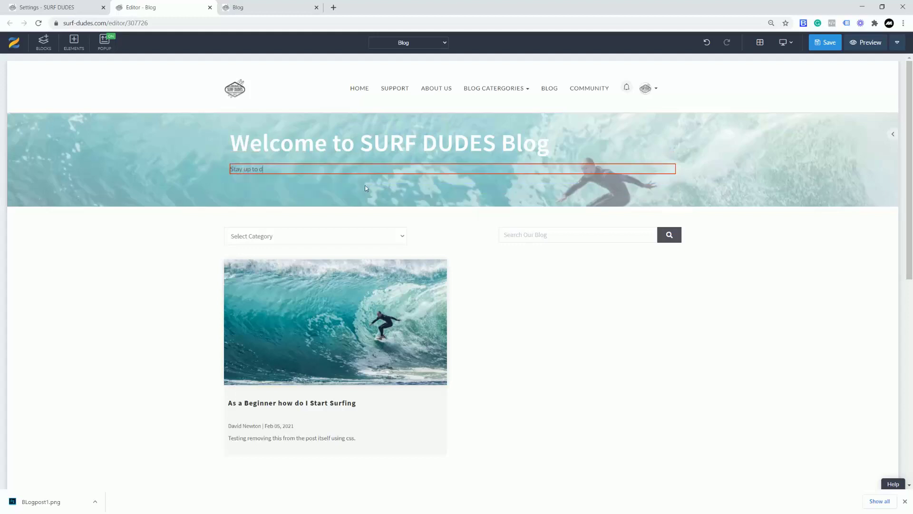
type("ate with the latest")
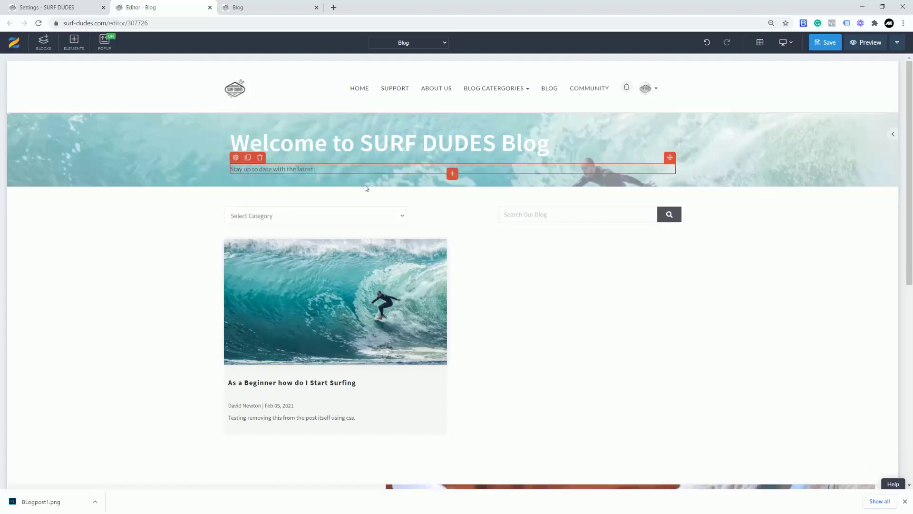
type(" news from Surf Dudes")
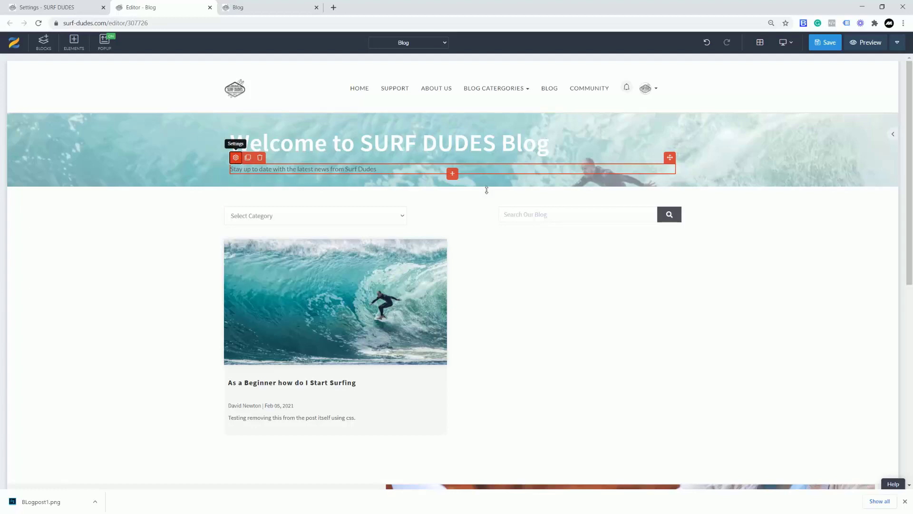
- Set the banner paragraph's font size to 32 px and its text color to black
left_click_drag(866, 373, 855, 371)
type("32")
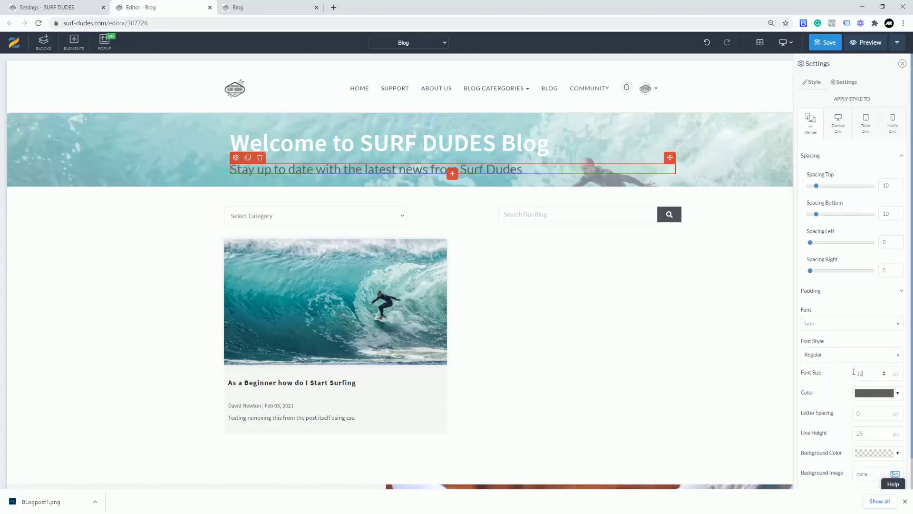
left_click(898, 394)
left_click(771, 409)
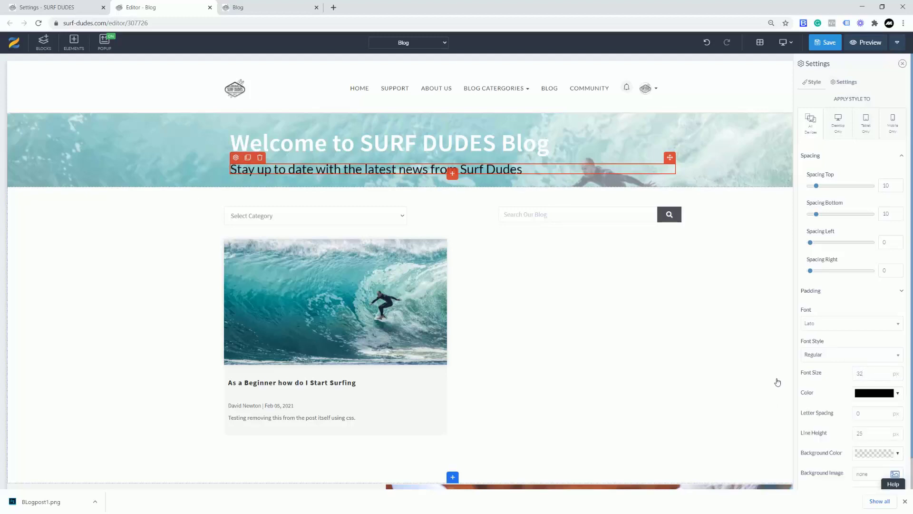
- Capitalize "Latest" and "News" in the banner's tagline and save the blog page
left_click(408, 171)
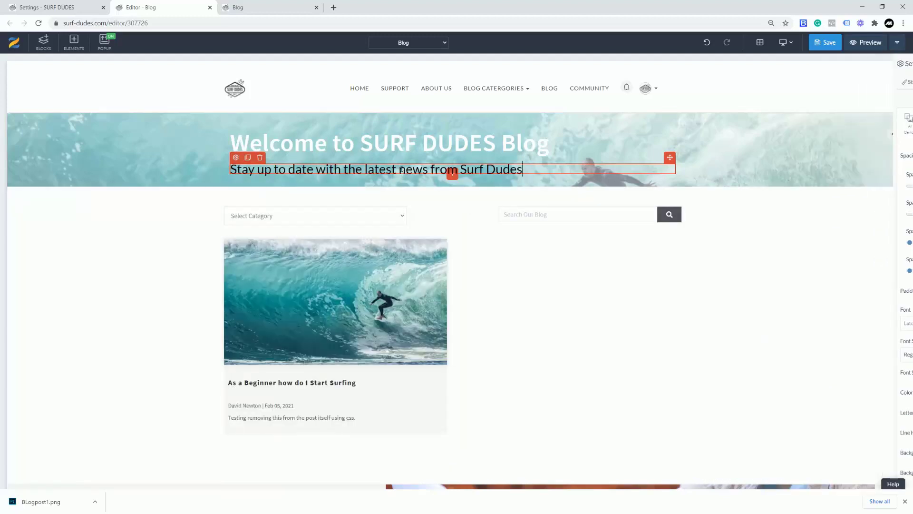
key("BackSpace")
type("N")
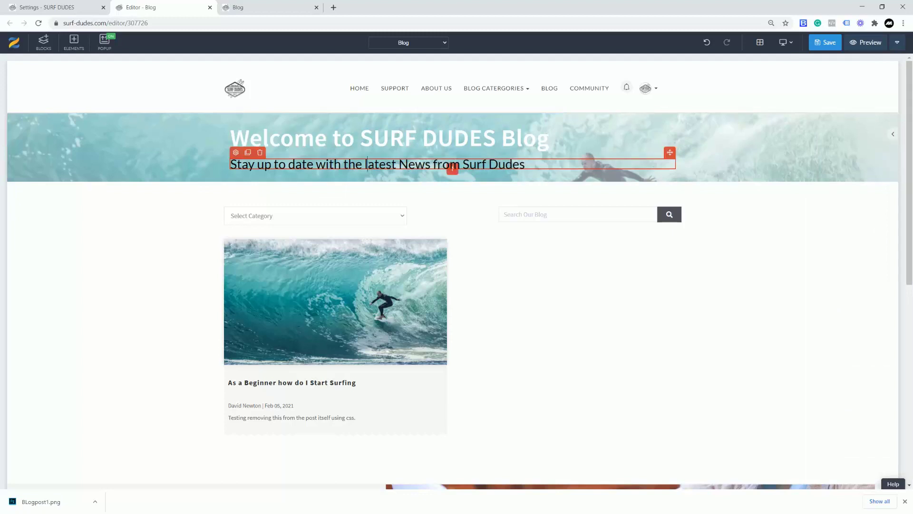
key("Delete")
type("L")
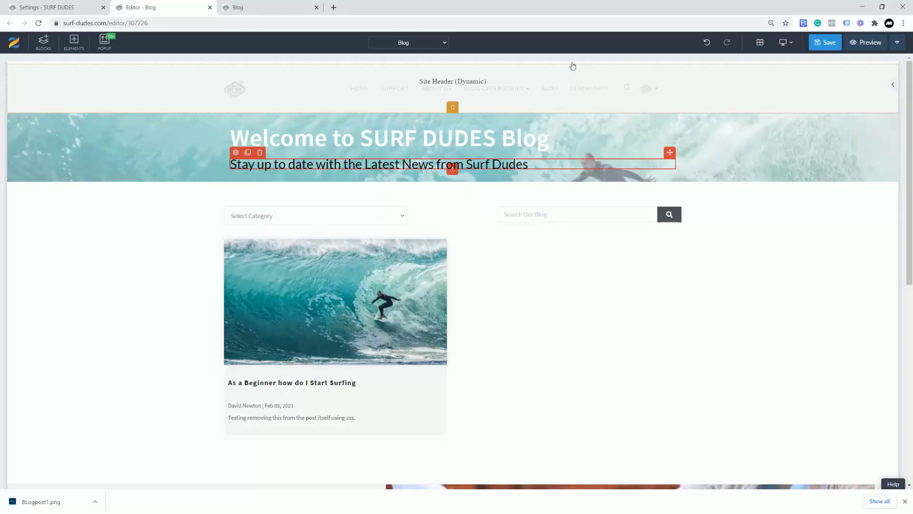
left_click(826, 43)
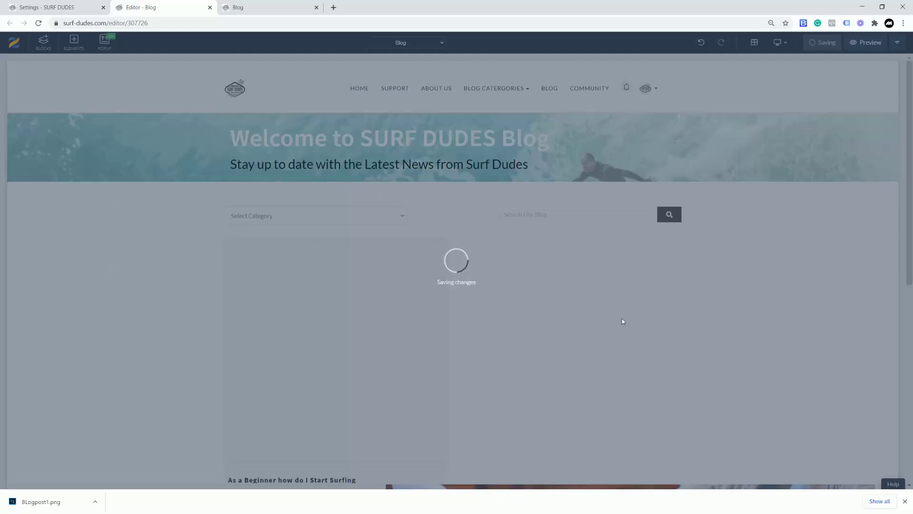
- Switch to the Pixlr website (pixlr.com) in a new browser tab and open the Pixlr E editor
left_click(334, 8)
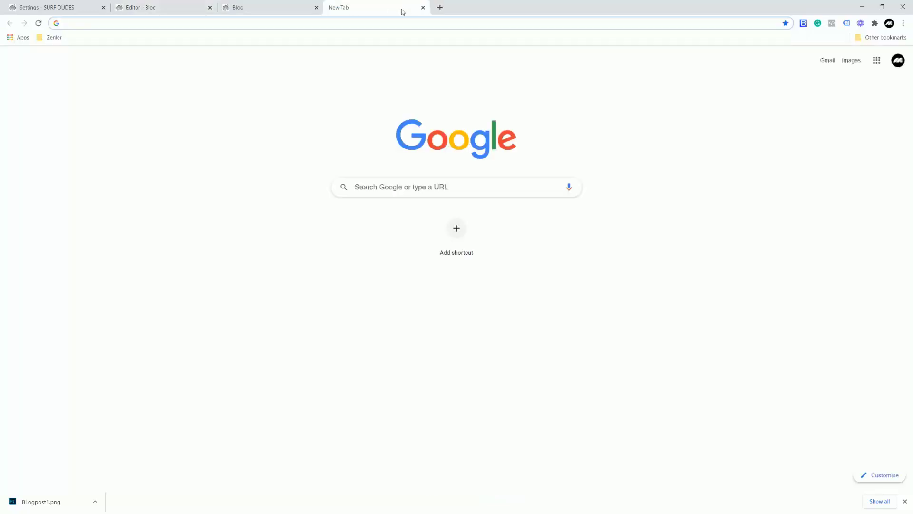
type("pixabay.com")
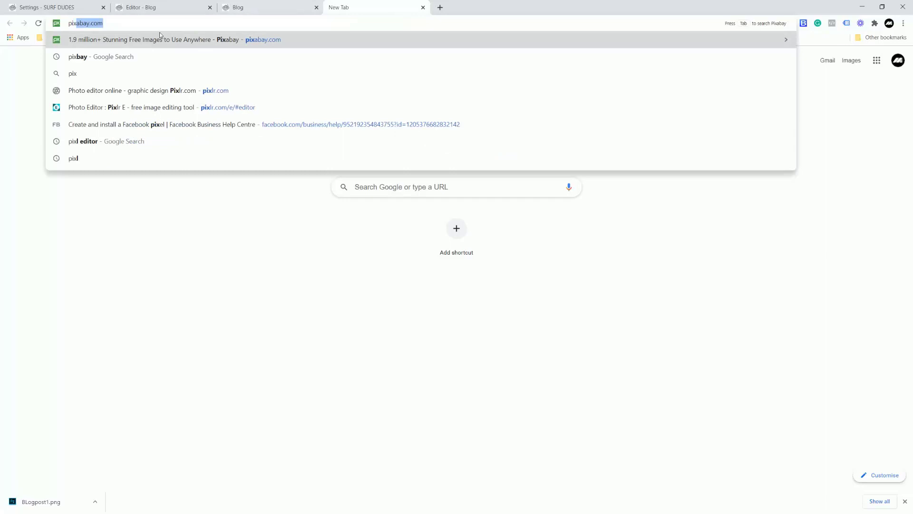
left_click(167, 93)
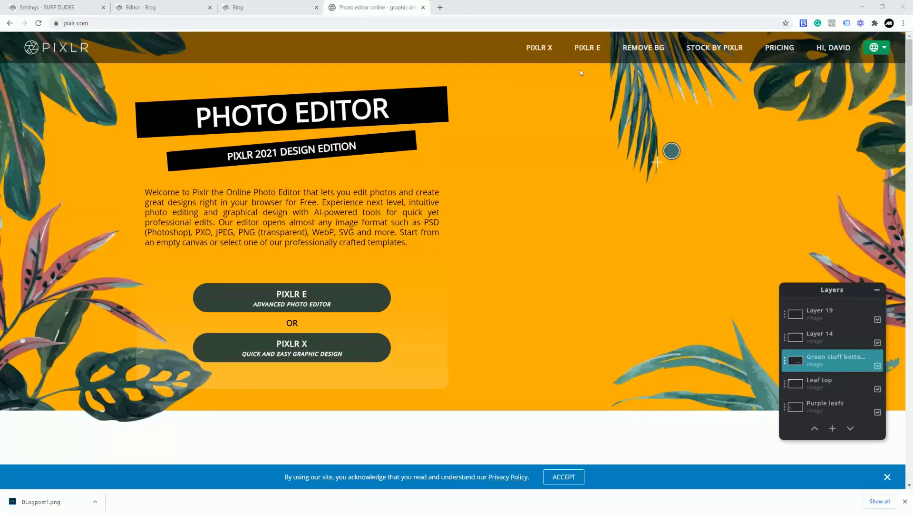
left_click(589, 50)
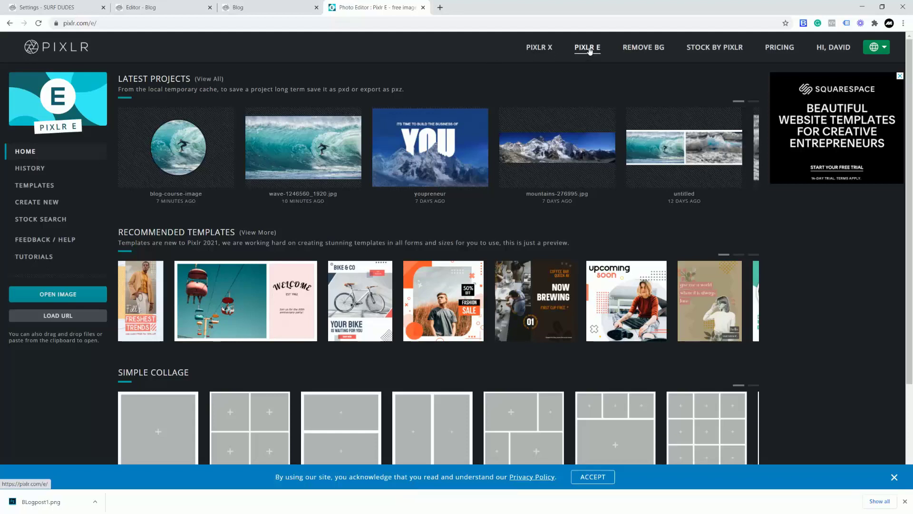
- Create a new blank image 3000 px wide and 4096 px high without a background
left_click(38, 203)
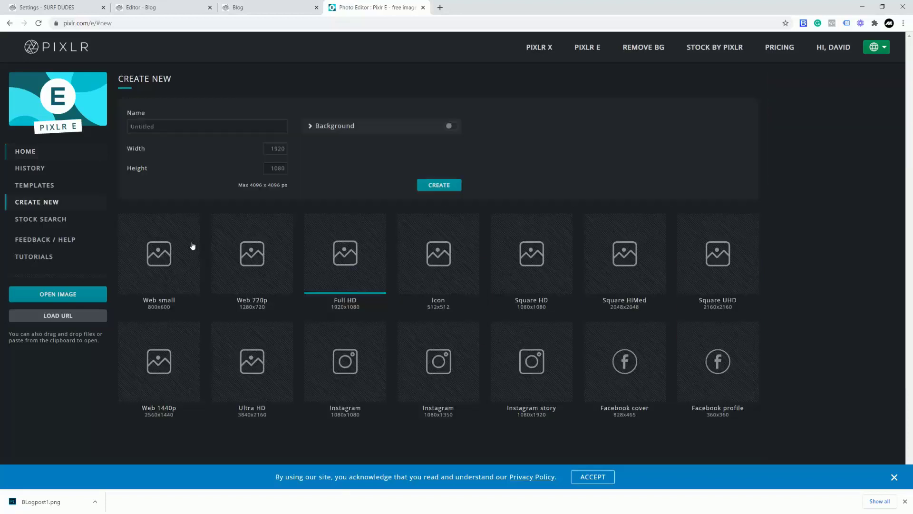
left_click(276, 148)
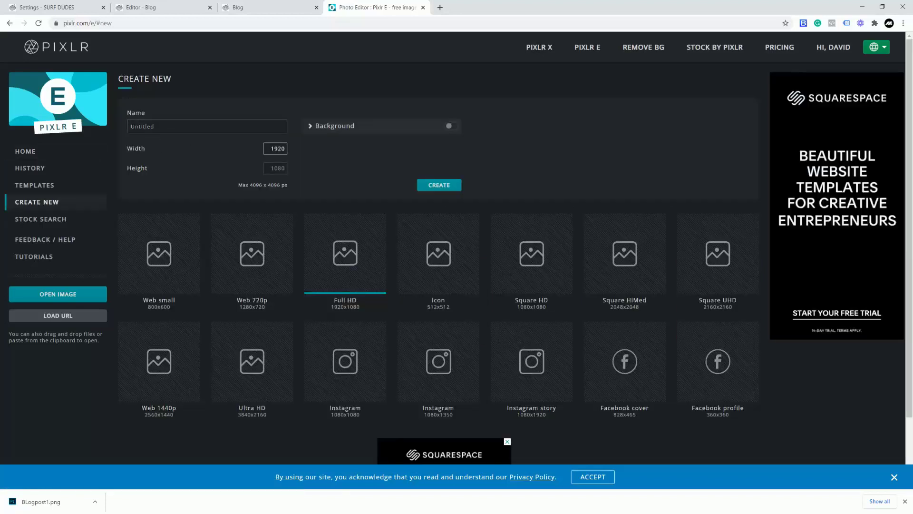
double_click(276, 148)
type("3000")
key("Tab")
type("5000")
left_click(440, 186)
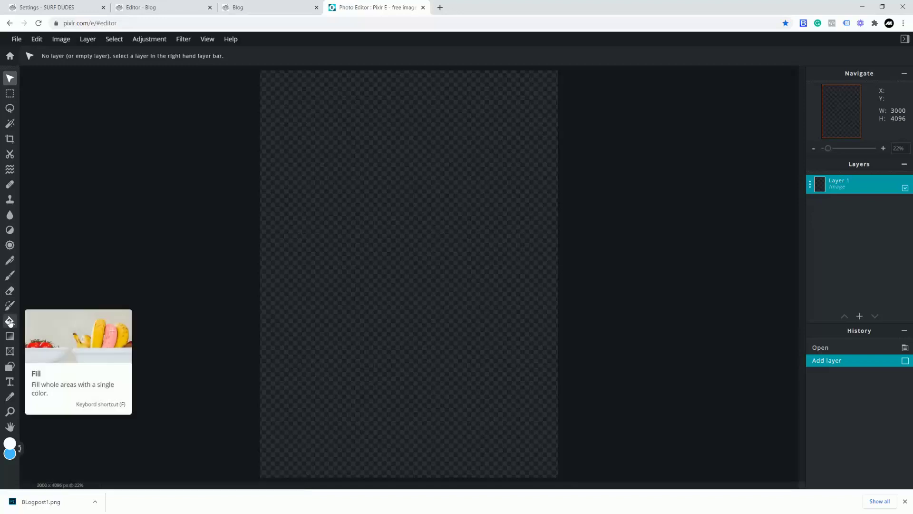
- Fill the empty layer of the new image with white (#FFFFFF) using the Fill tool
left_click(9, 444)
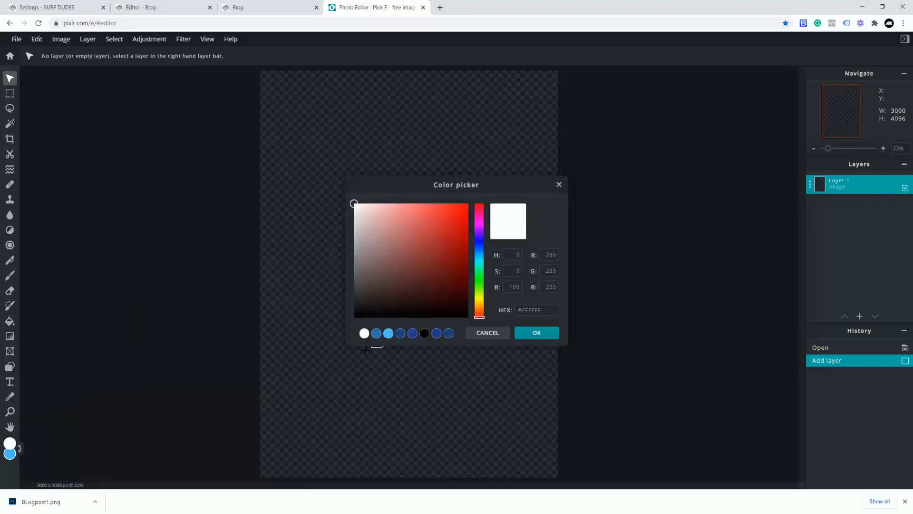
left_click(533, 333)
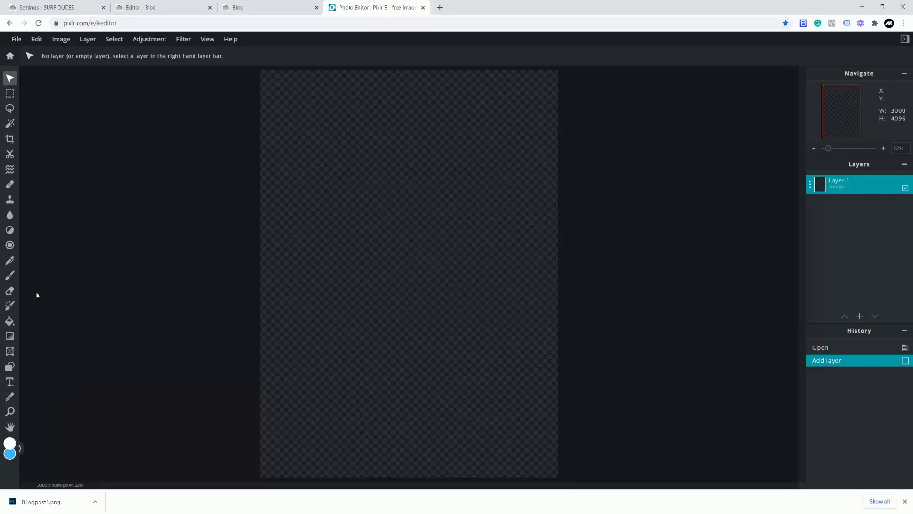
left_click(10, 321)
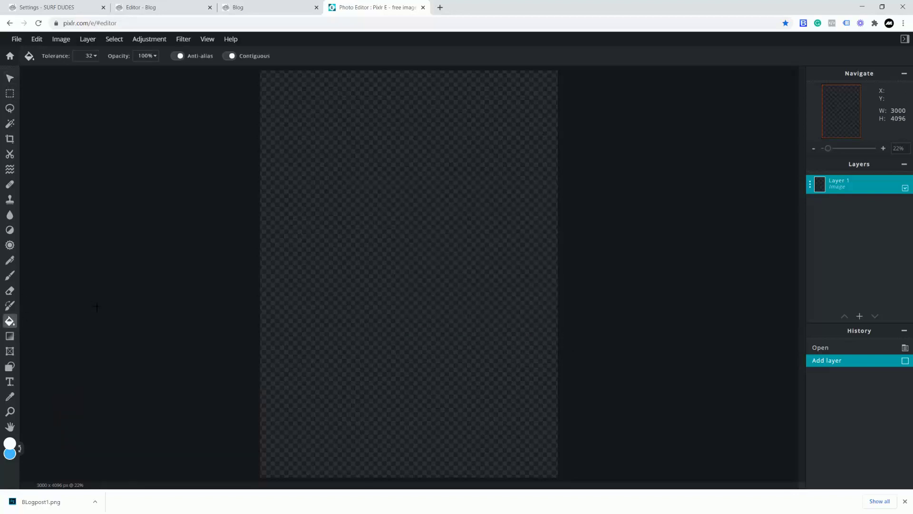
left_click(291, 262)
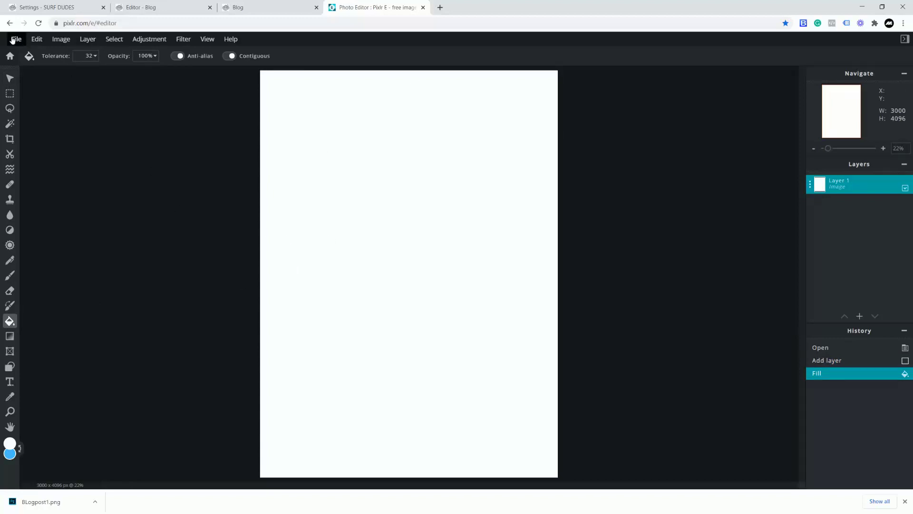
- Open the image file wave-1246560_1920.jpg from the images folder as a second document
left_click(14, 41)
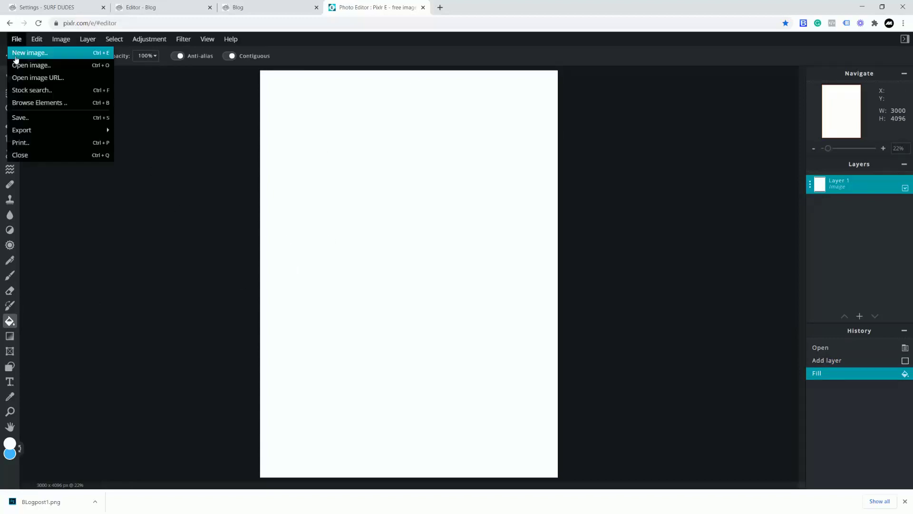
left_click(14, 67)
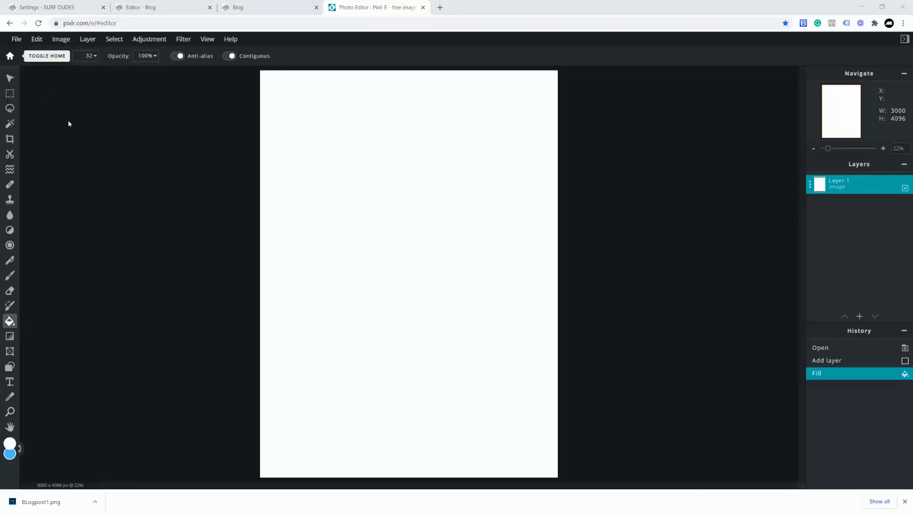
left_click(253, 142)
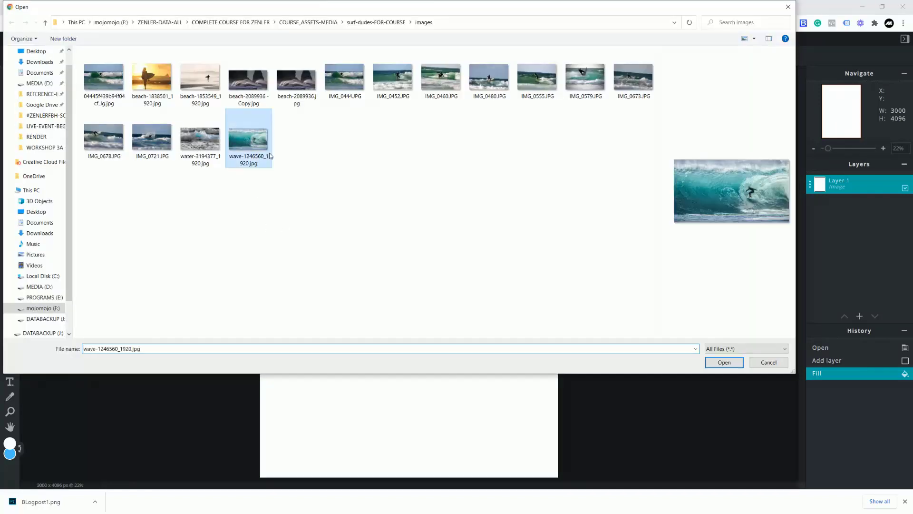
left_click(724, 362)
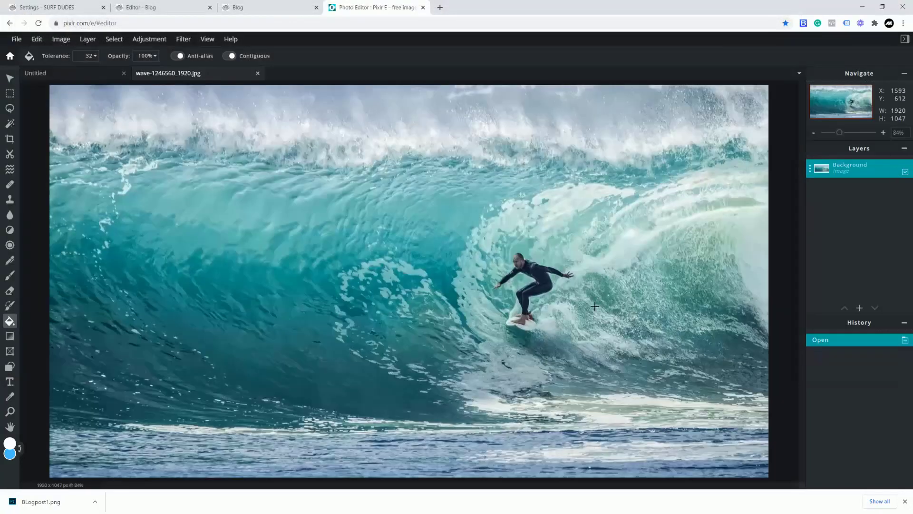
left_click(95, 76)
left_click(179, 79)
left_click(80, 77)
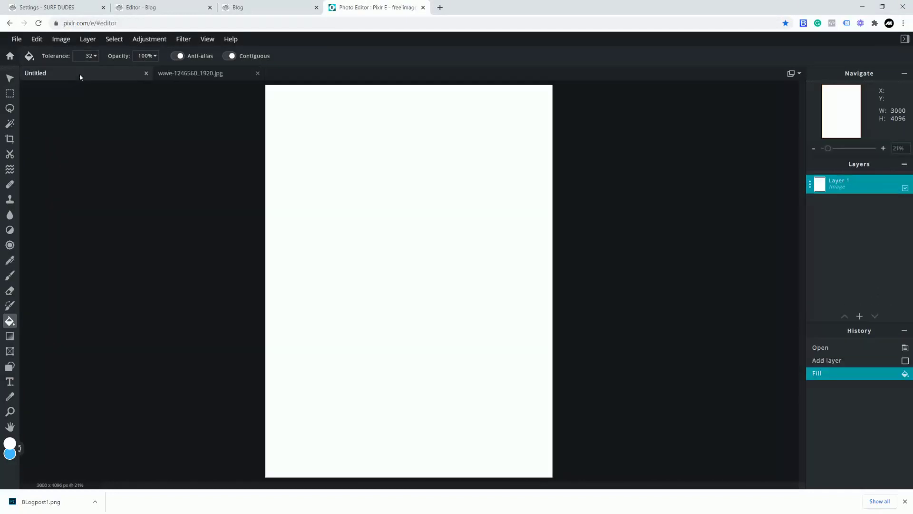
left_click(183, 77)
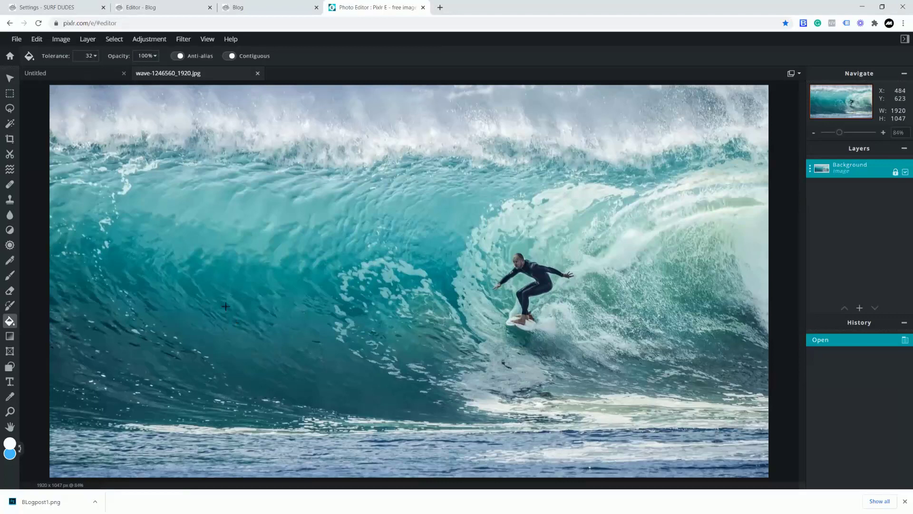
left_click(67, 74)
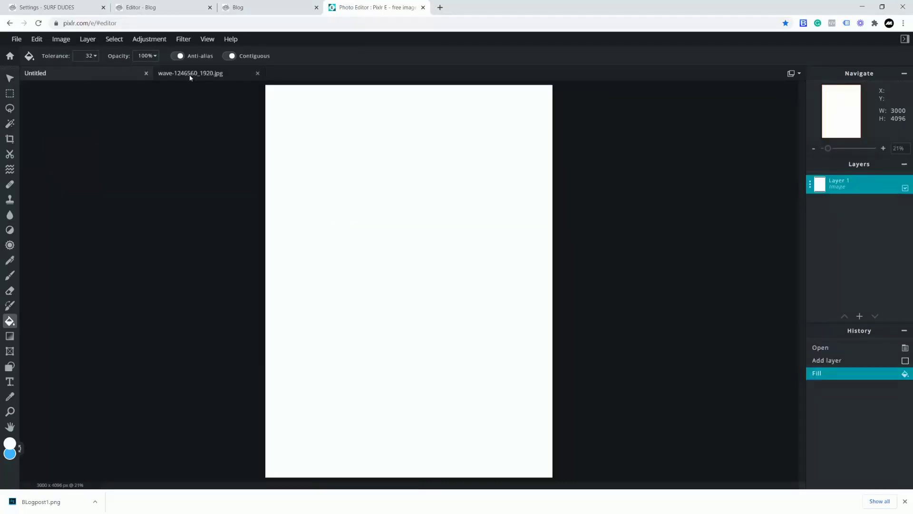
left_click(190, 77)
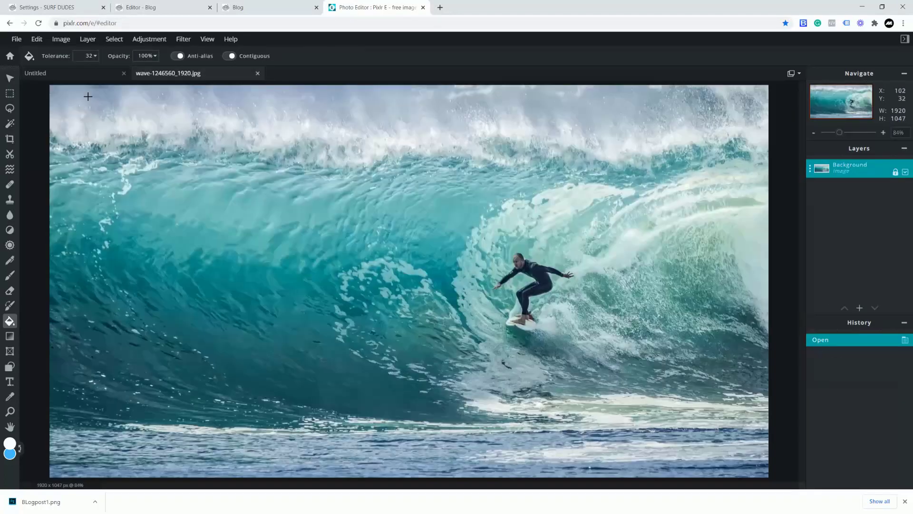
- Copy the entire wave photo and paste it into the blank untitled image
left_click(116, 40)
left_click(113, 58)
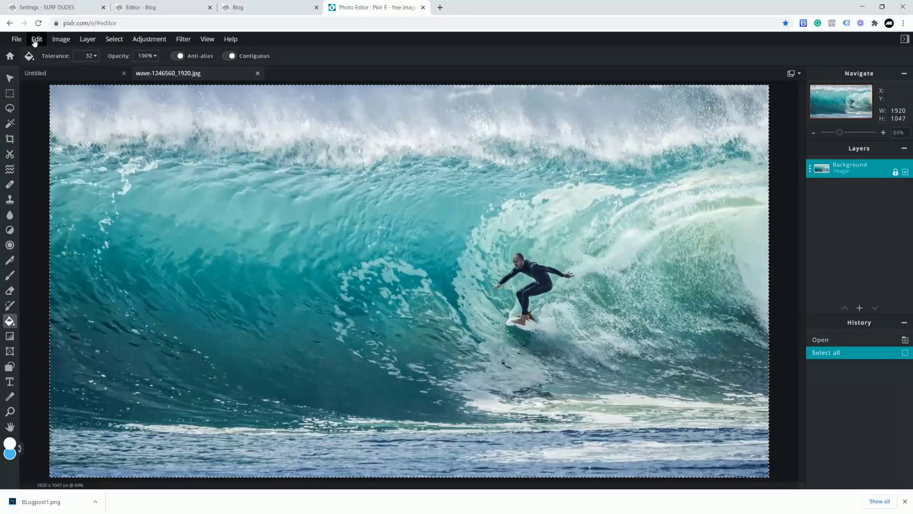
left_click(36, 40)
left_click(50, 93)
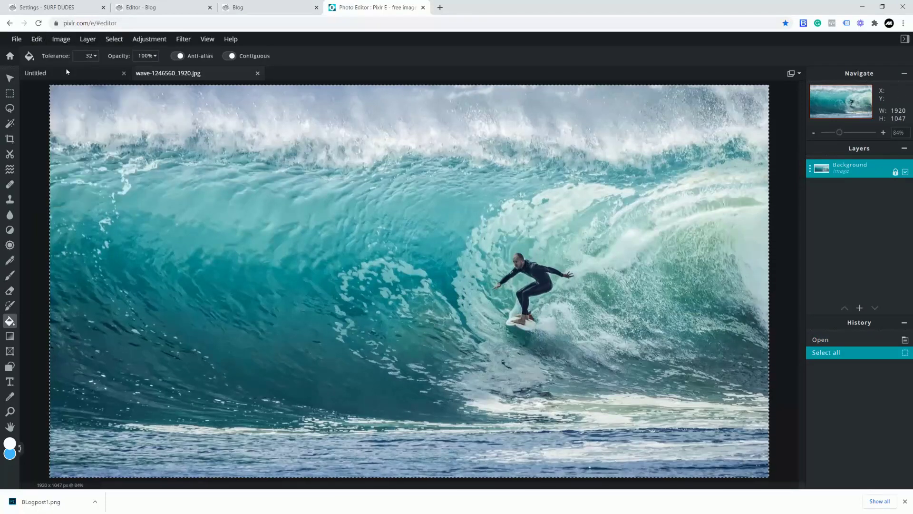
left_click(67, 70)
left_click(37, 39)
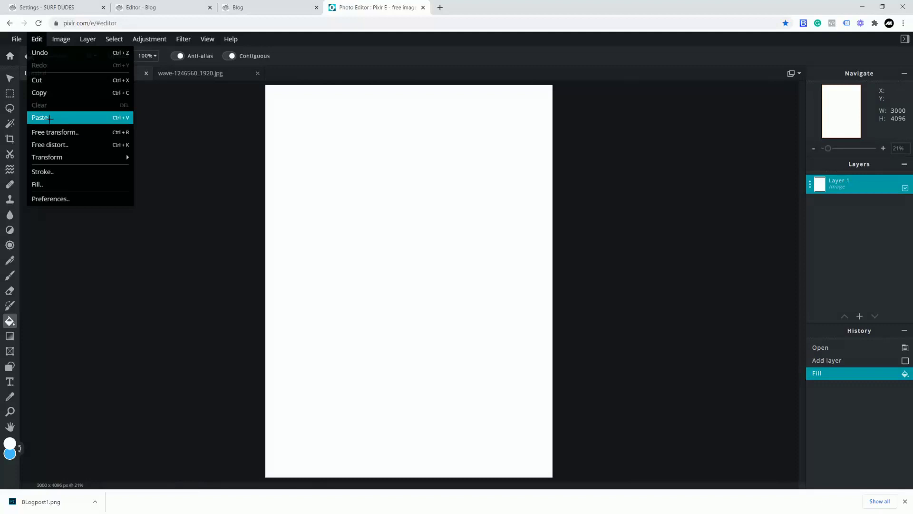
left_click(50, 118)
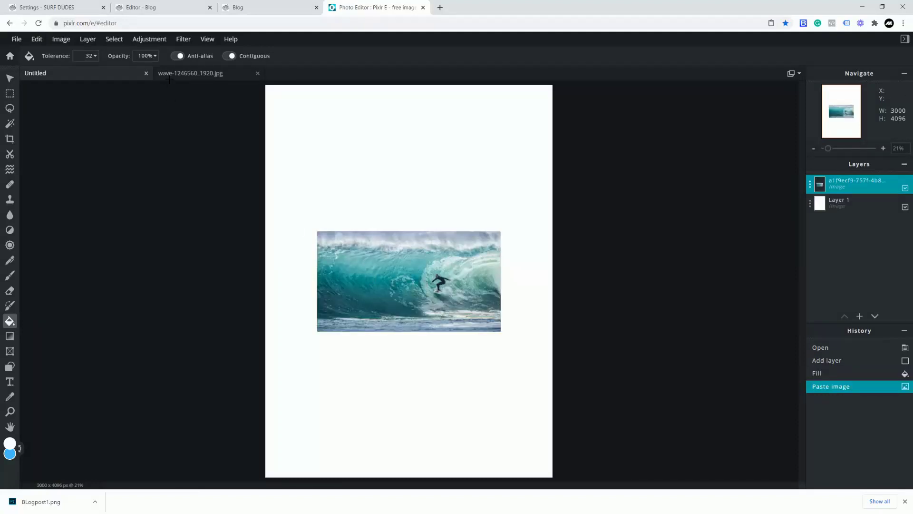
- Enlarge the pasted wave photo to about 3177 × 1732 px and align it with the canvas's top edge, slightly overhanging both sides
left_click(10, 78)
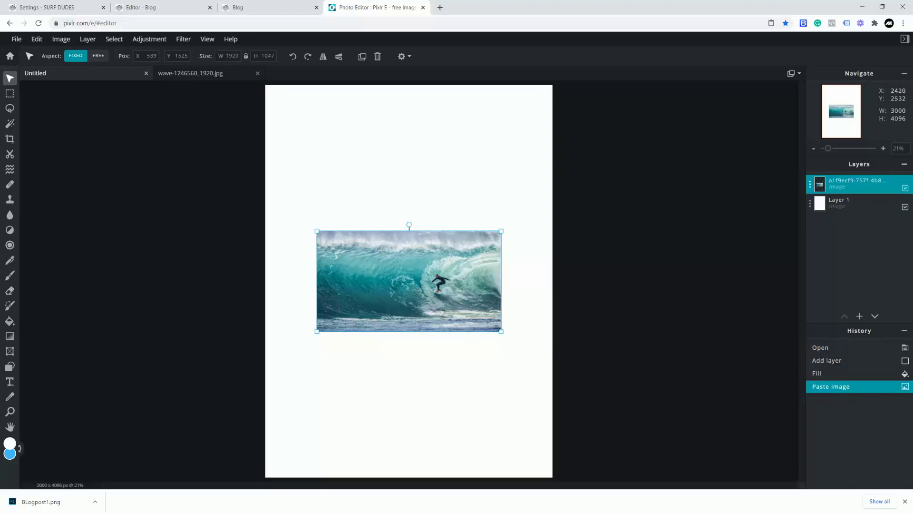
left_click_drag(503, 330, 562, 364)
left_click_drag(317, 231, 259, 192)
left_click_drag(389, 270, 377, 193)
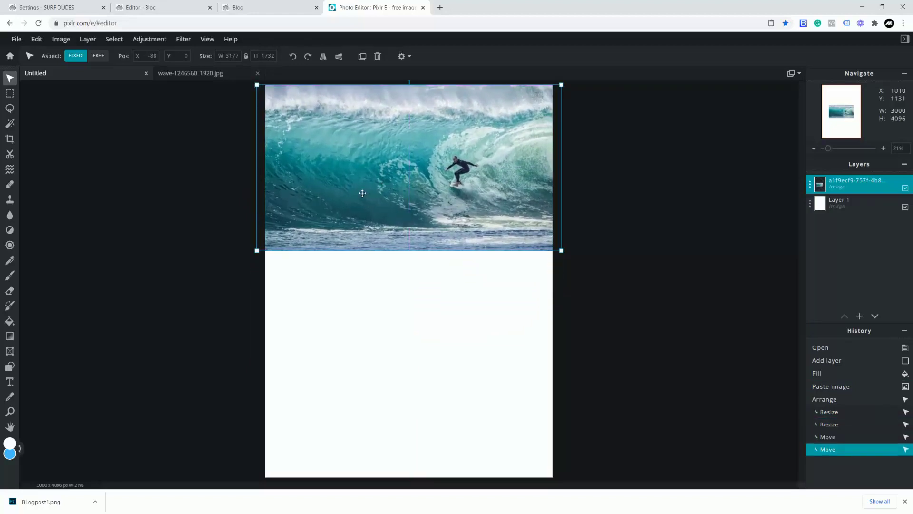
left_click(8, 95)
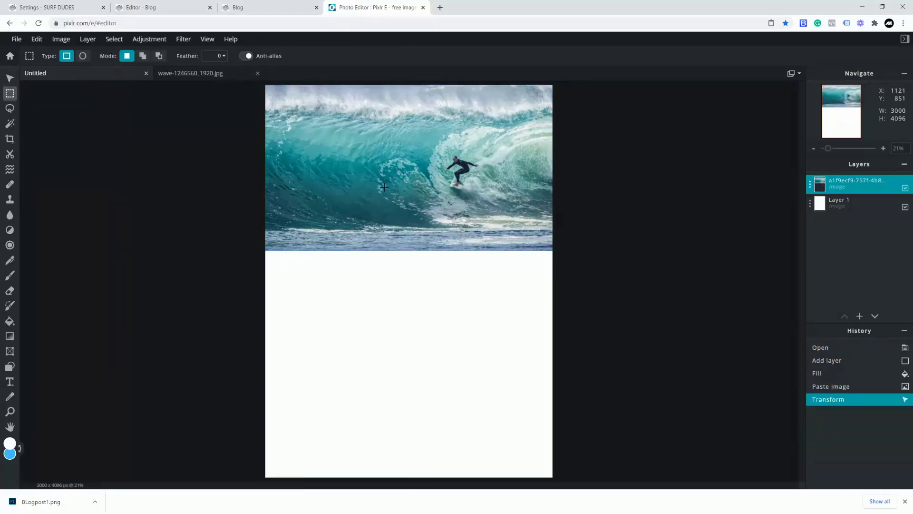
- Close the source document wave-1246560_1920.jpg and review the published Surf Dudes blog page before returning to the Pixlr image
left_click(186, 76)
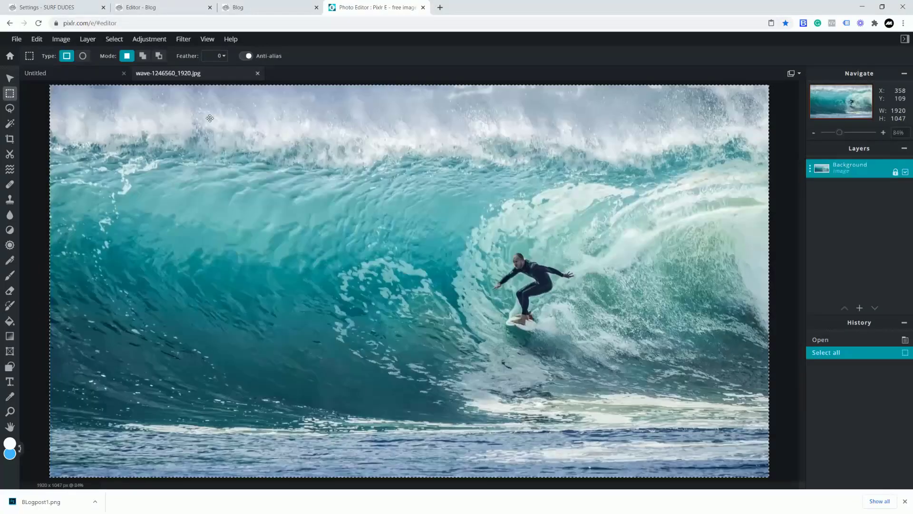
left_click(258, 74)
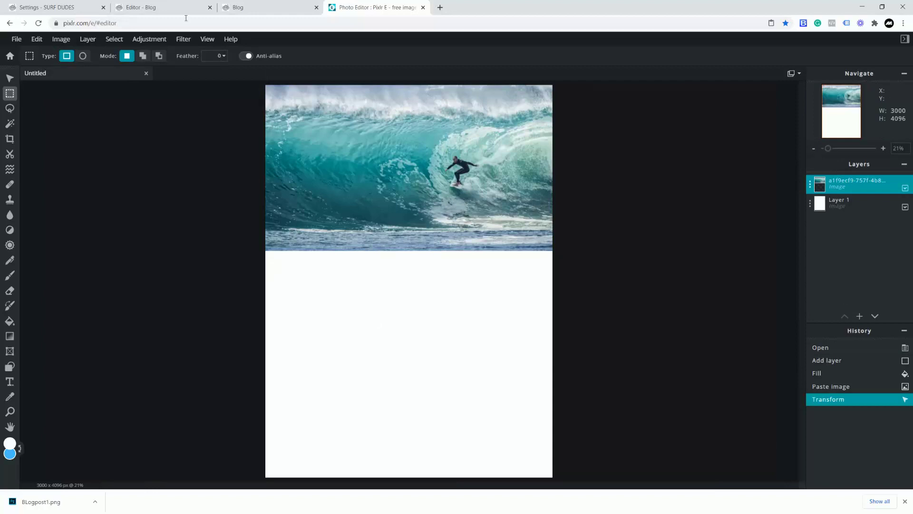
left_click(243, 8)
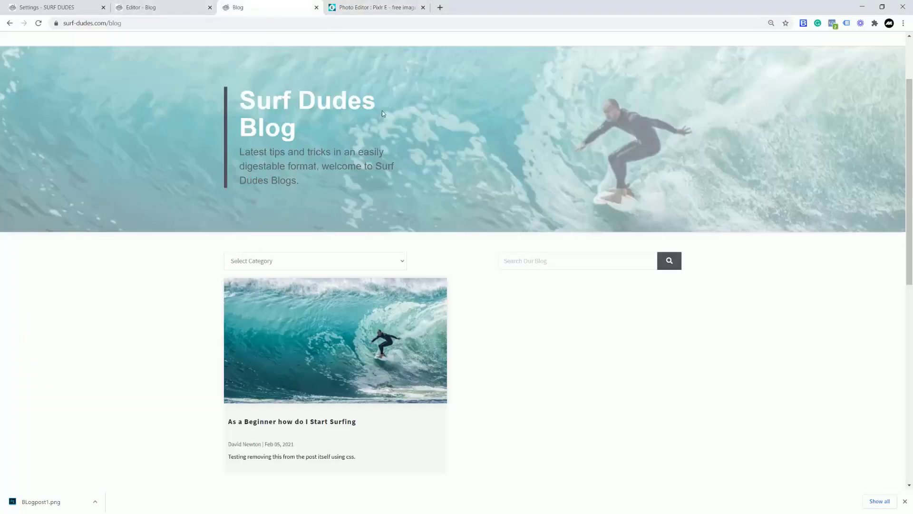
left_click(379, 8)
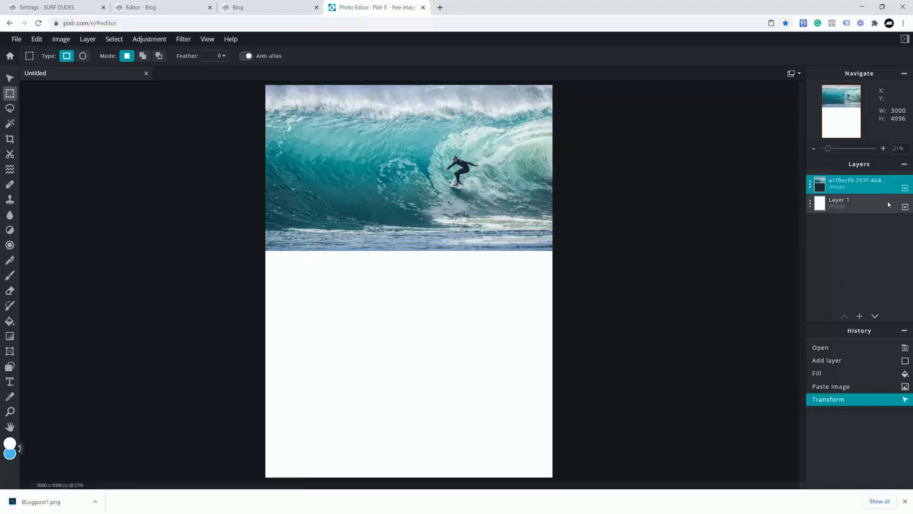
- Hide and show the white layer and the wave photo layer in turn, and switch the selection between them
left_click(905, 207)
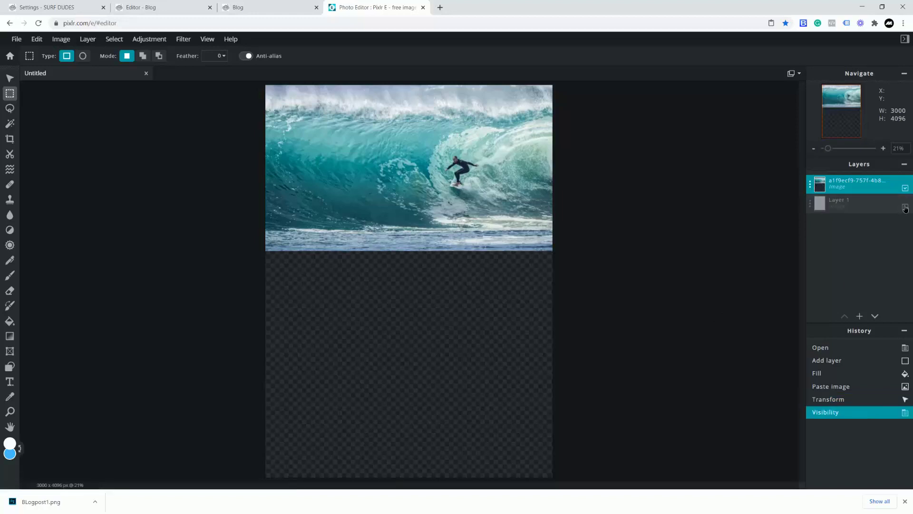
left_click(904, 207)
left_click(905, 189)
left_click(905, 189)
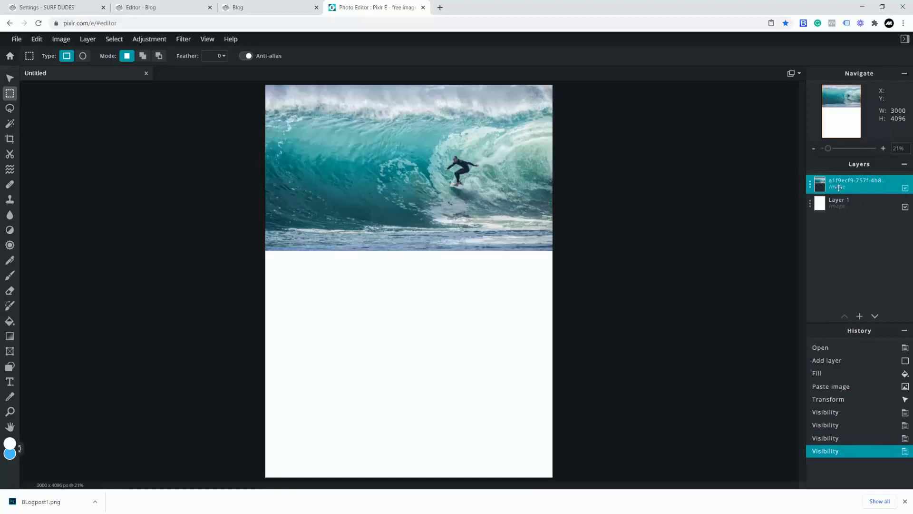
left_click(840, 205)
left_click(841, 185)
left_click(840, 206)
left_click(840, 187)
- Add an empty layer above the wave photo and rename it "circles"
left_click(859, 316)
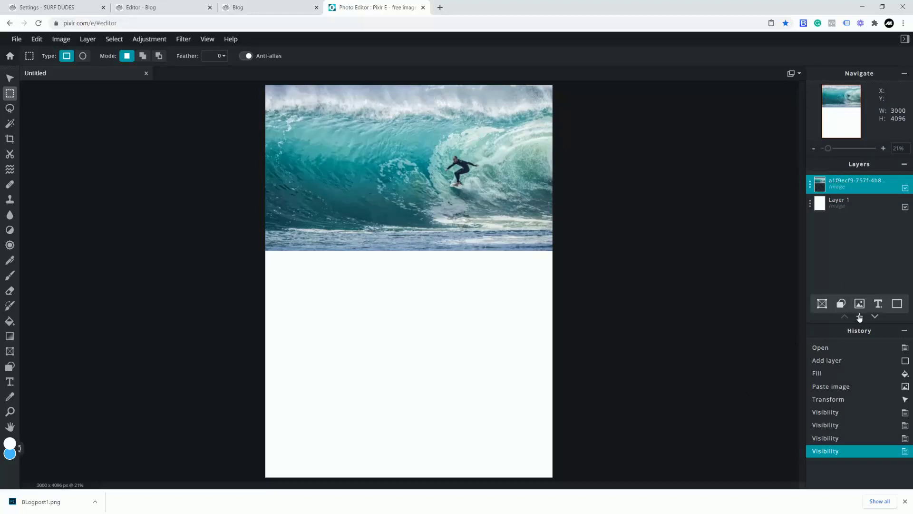
left_click(897, 305)
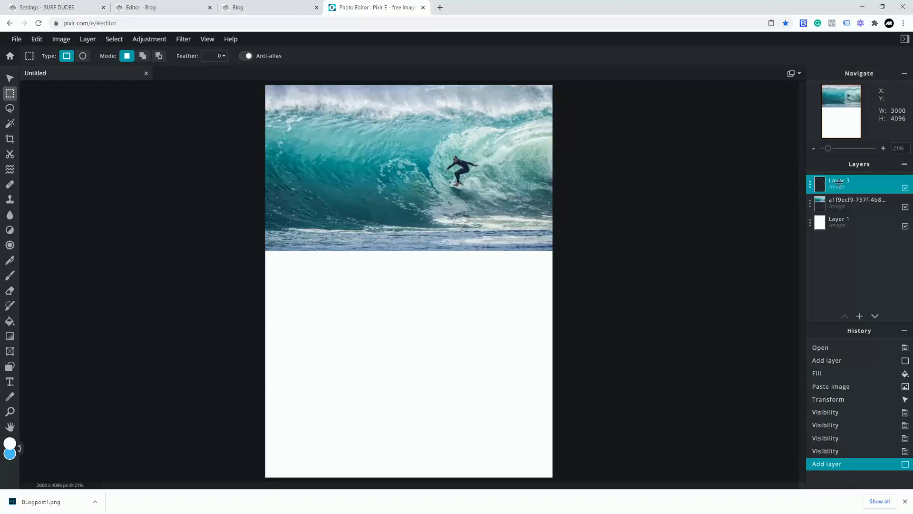
left_click(811, 187)
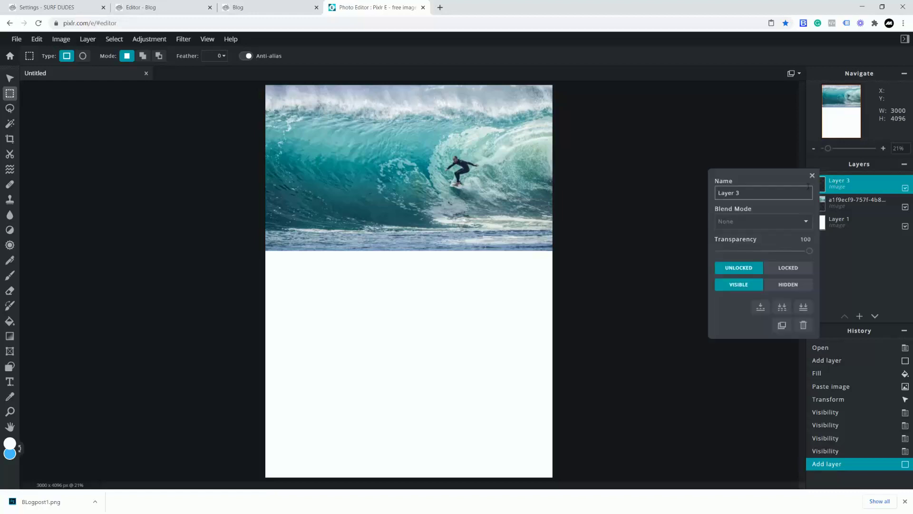
left_click_drag(745, 192, 711, 195)
type("circles")
key("Return")
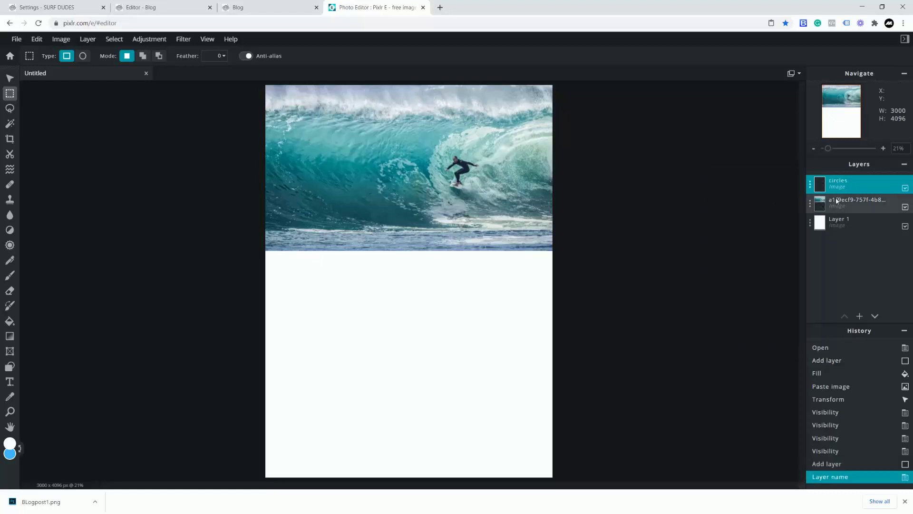
- Rename the wave photo's layer as "main image"
left_click(794, 208)
left_click(793, 210)
left_click(745, 212)
triple_click(750, 212)
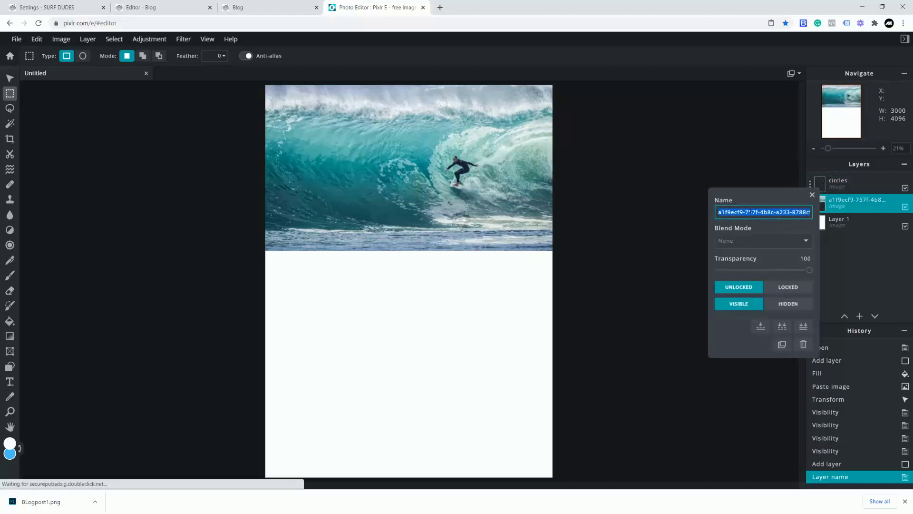
type("main image")
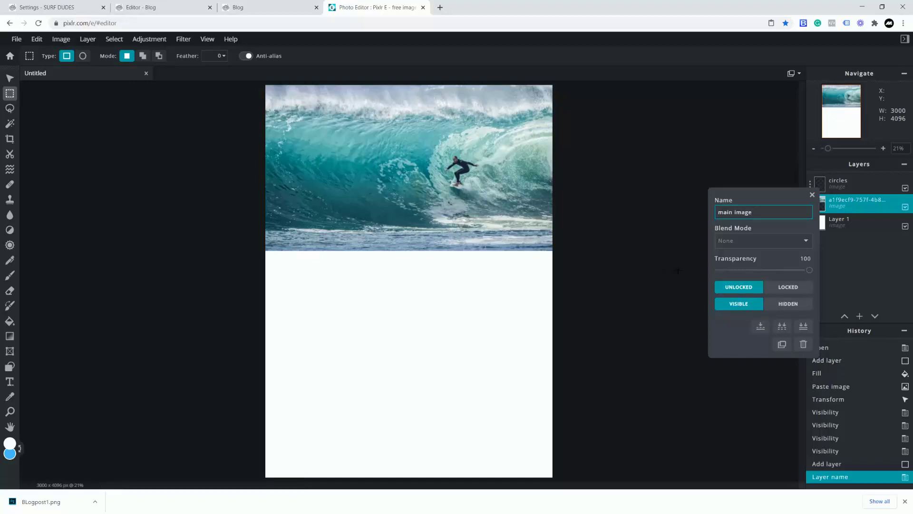
left_click(658, 267)
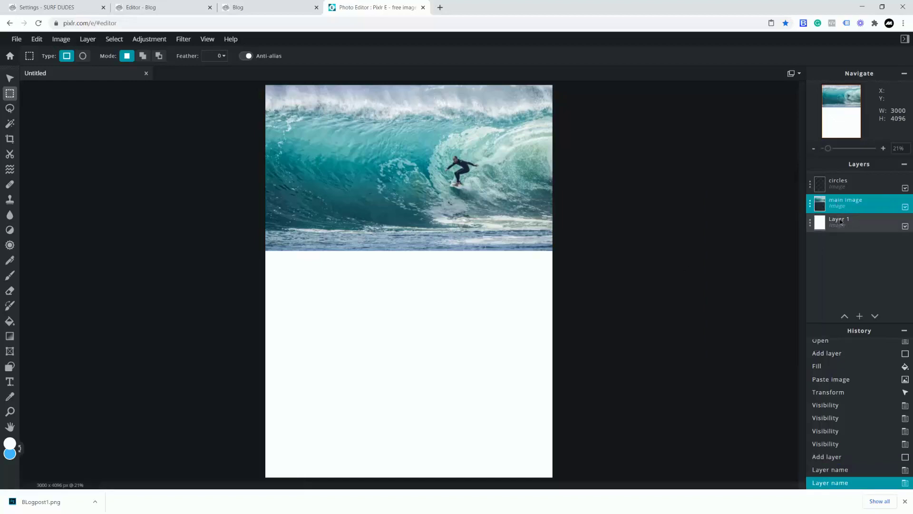
- Rename the white background layer as "bkg"
left_click(833, 226)
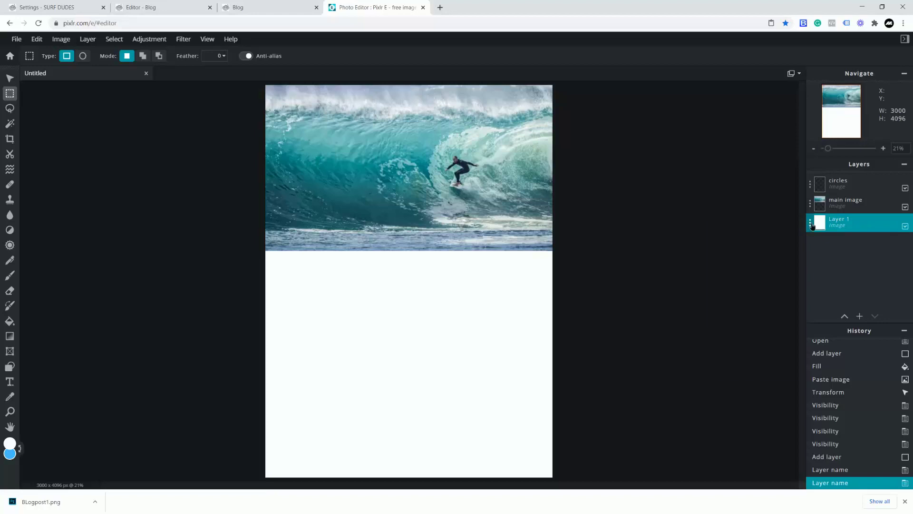
left_click(813, 226)
type("bk")
key("Return")
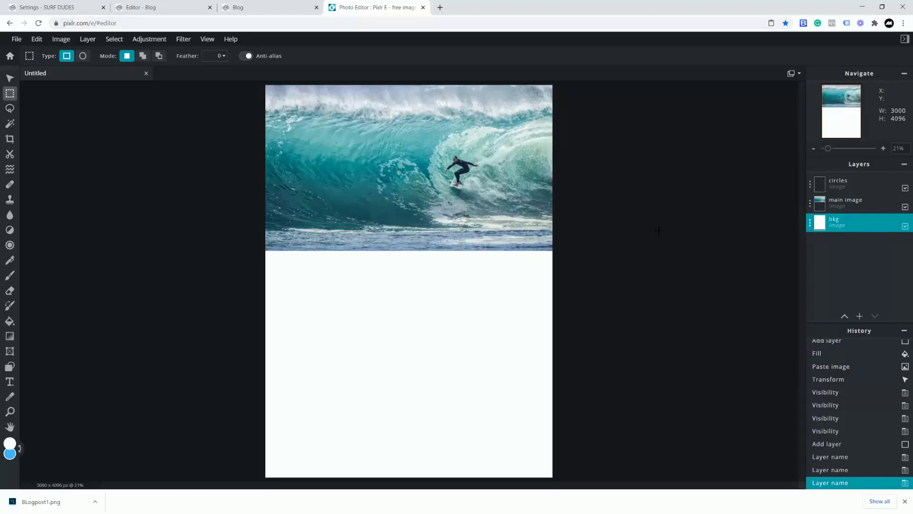
- On the circles layer, draw an elliptical selection about 3170 × 1052 px and move it down over the wave photo's lower edge
left_click(837, 185)
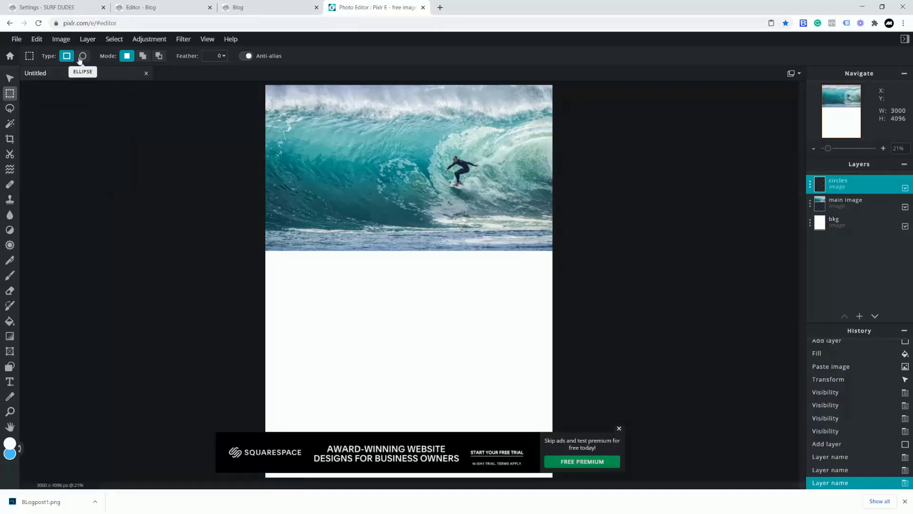
left_click(82, 58)
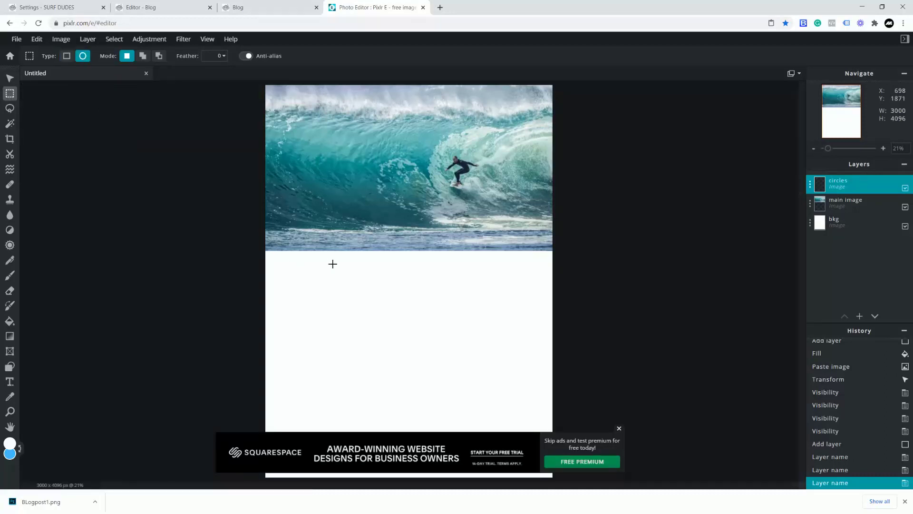
left_click_drag(288, 300, 635, 169)
left_click_drag(526, 206, 521, 262)
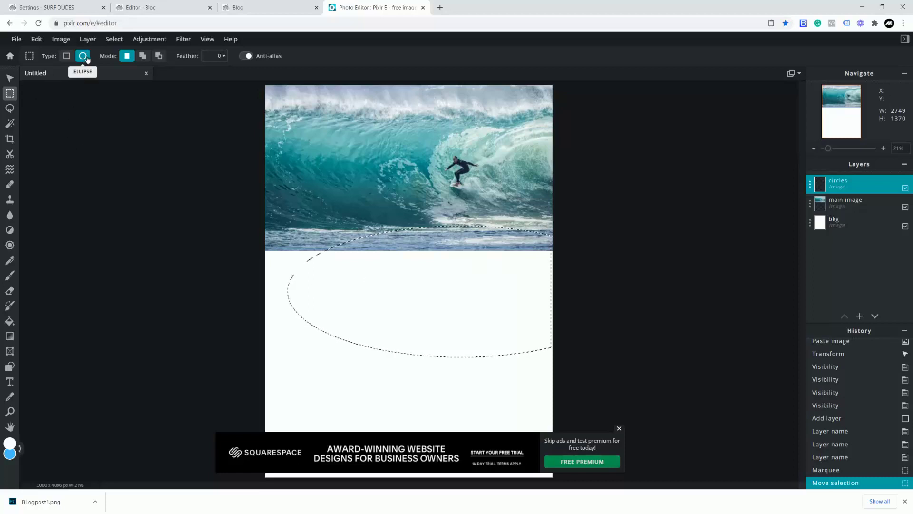
left_click_drag(261, 288, 562, 190)
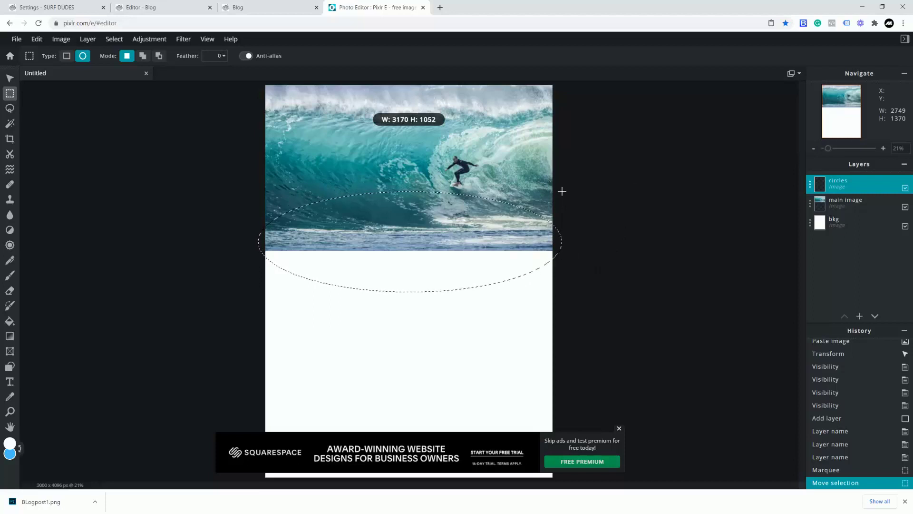
left_click_drag(412, 230, 412, 251)
left_click_drag(565, 235, 565, 234)
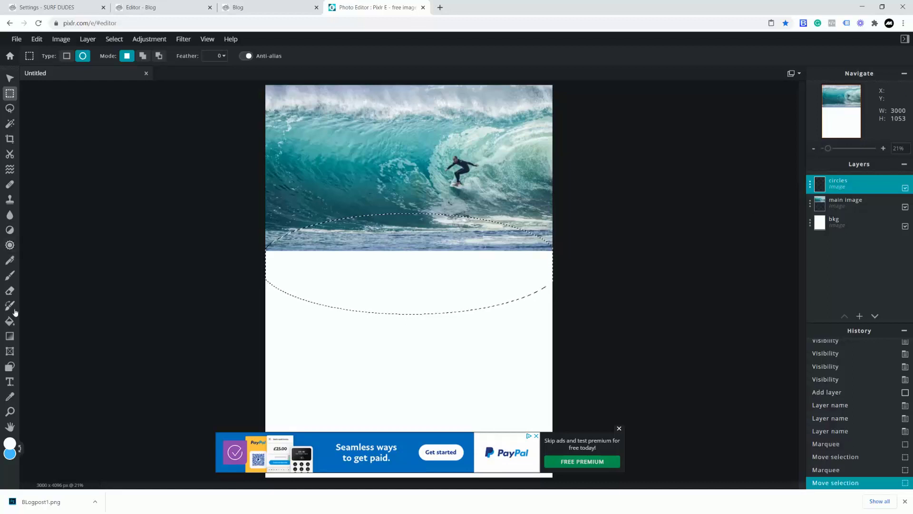
- Fill the elliptical selection on the circles layer with light blue #47B9FA and clear the selection
left_click(14, 325)
left_click(10, 444)
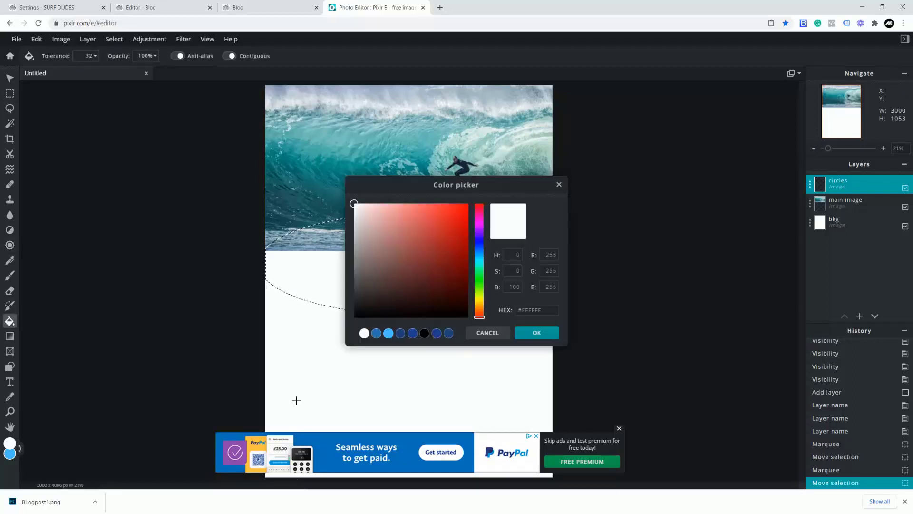
left_click(388, 333)
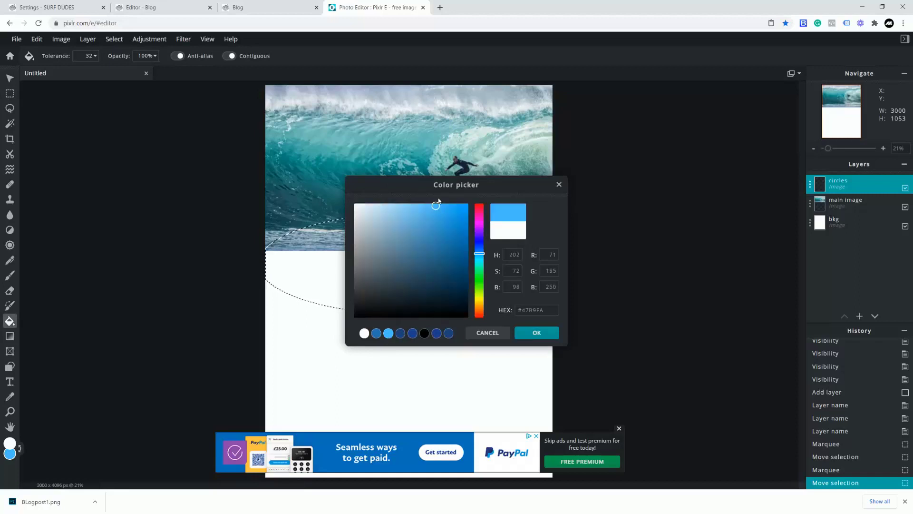
left_click(536, 332)
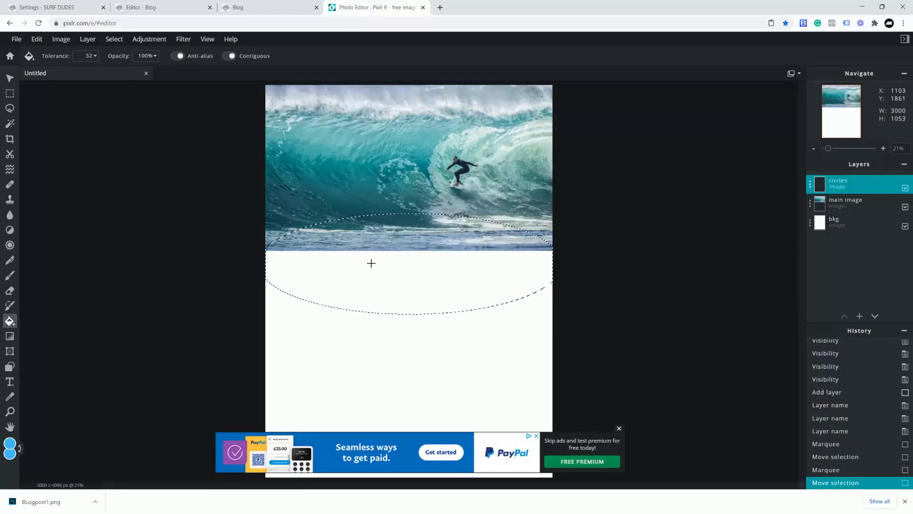
left_click(371, 263)
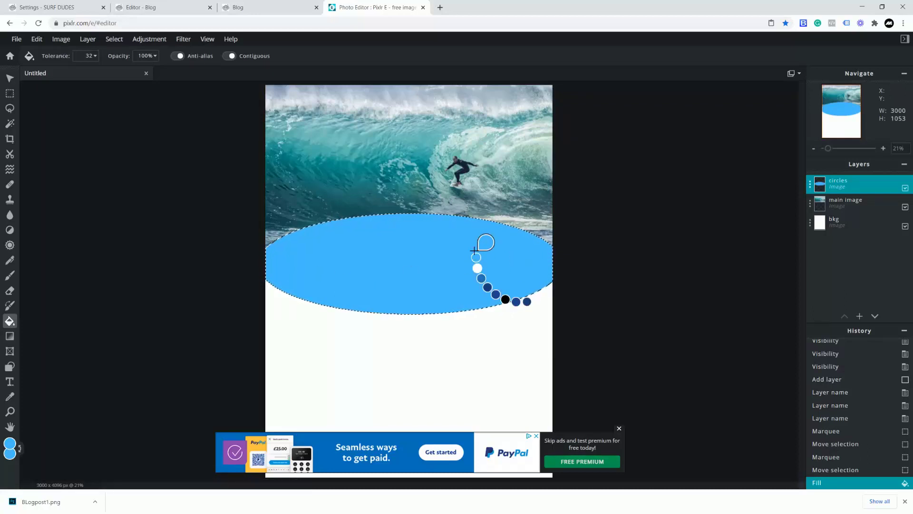
key("ctrl+d")
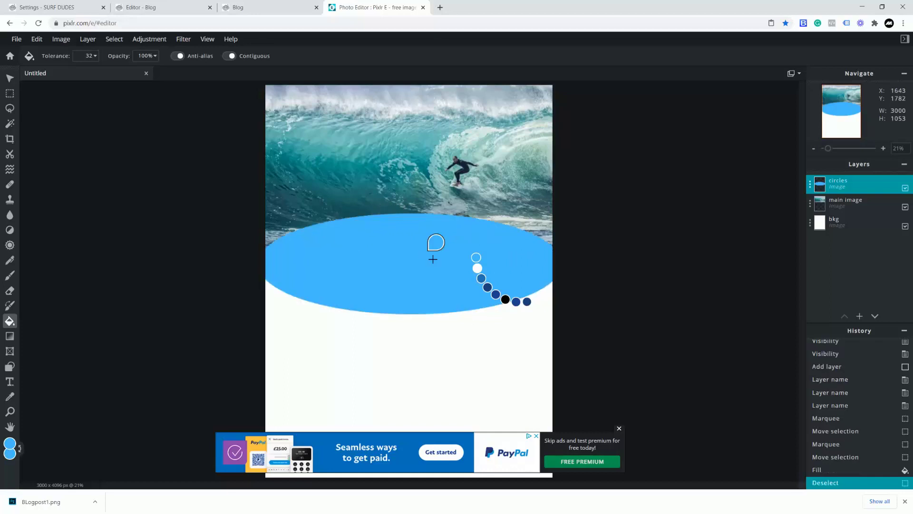
- Cut an ellipse about 2891 × 1504 px out of the blue shape to leave a crescent, and deselect
left_click(12, 95)
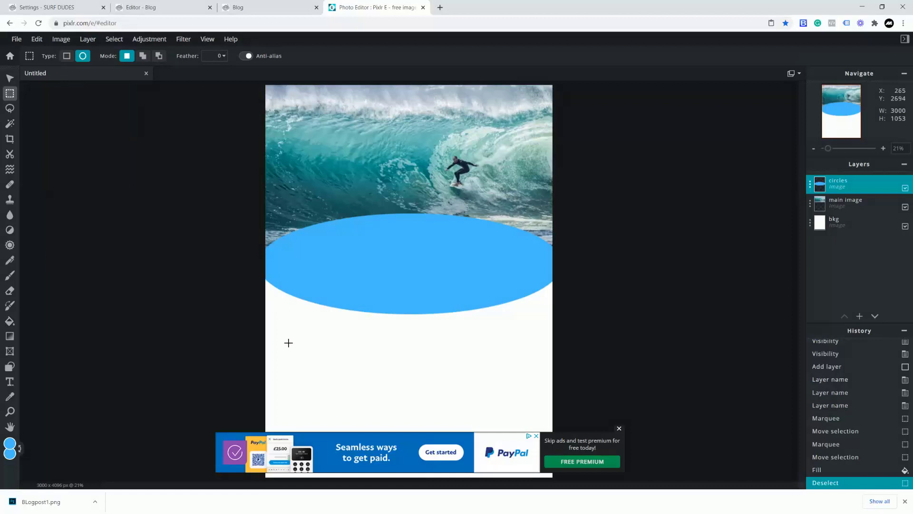
left_click_drag(243, 360, 542, 220)
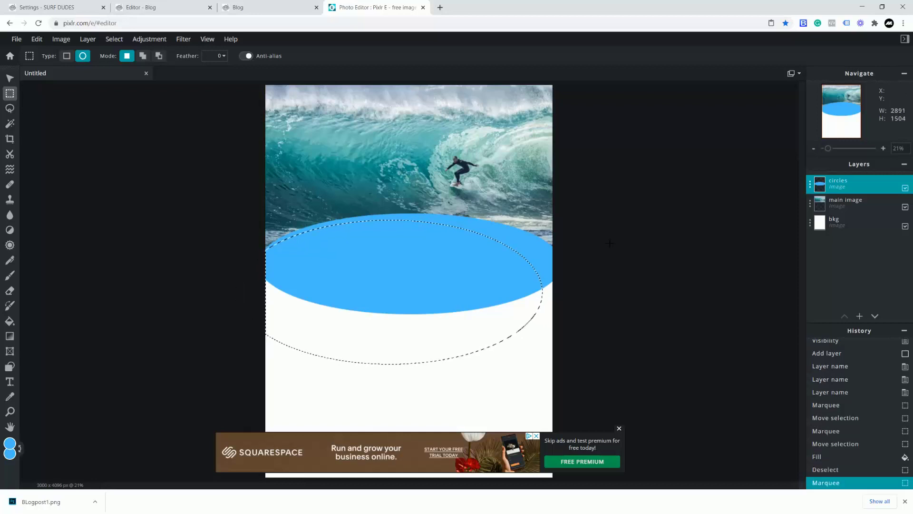
key("Delete")
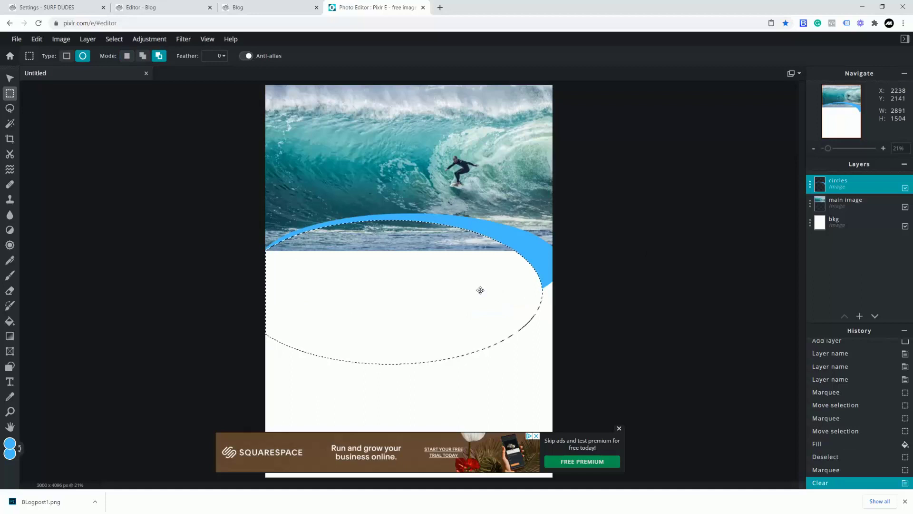
key("ctrl+d")
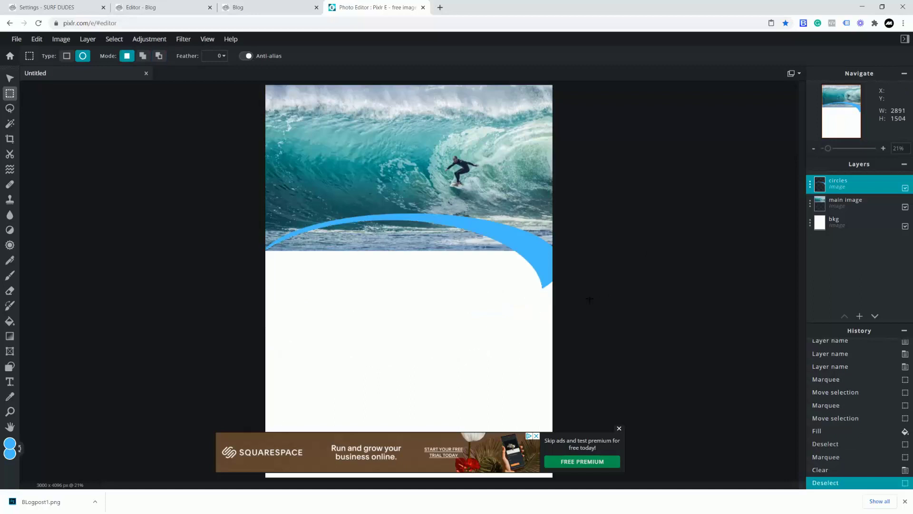
- Enlarge the blue crescent proportionally to about 3116 × 817 px so its lower tip reaches the canvas edge
left_click(10, 80)
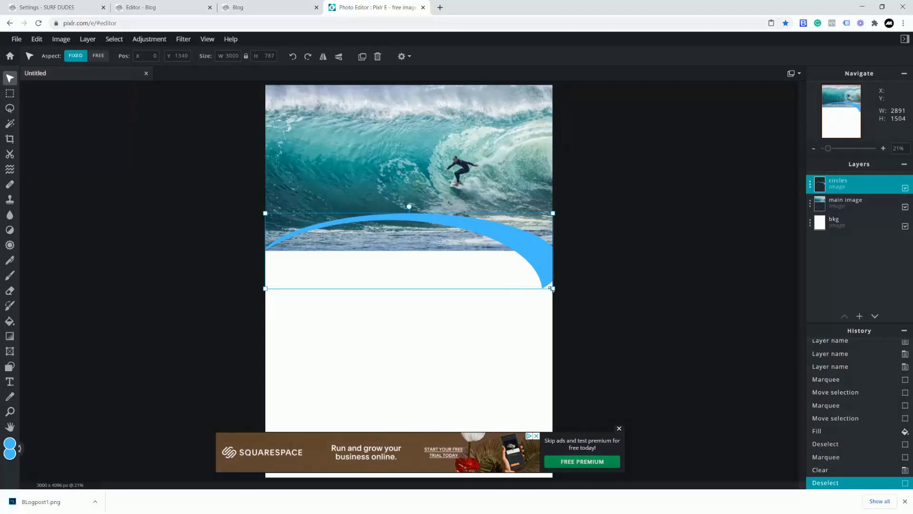
left_click_drag(552, 289, 564, 297)
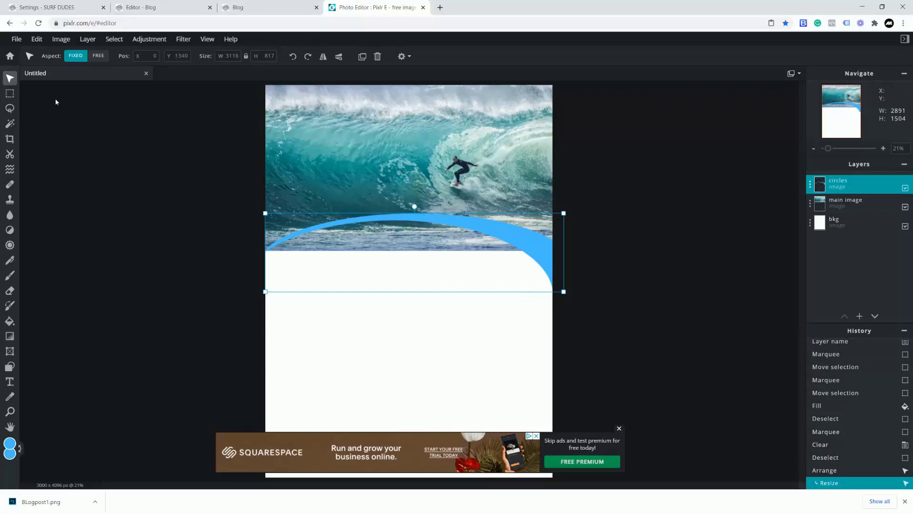
left_click(10, 94)
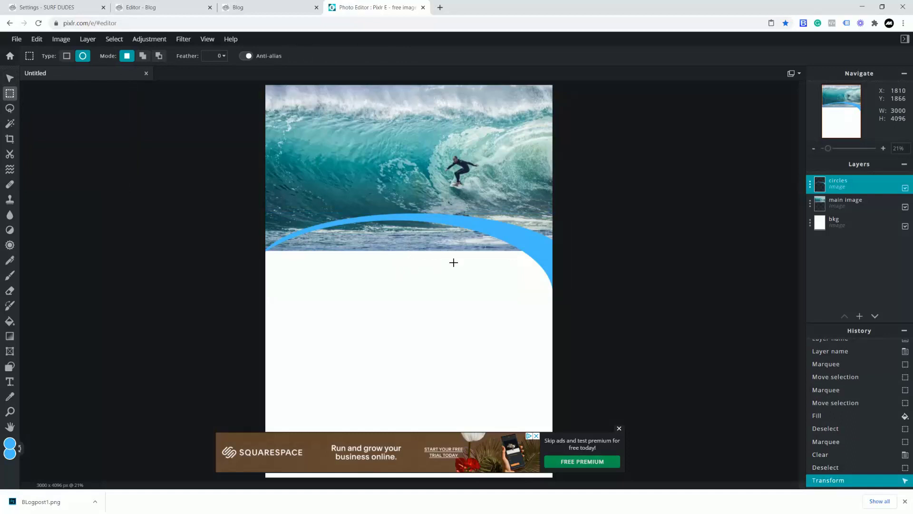
- Wand-select the empty area below the crescent on the circles layer and delete that area from the main image layer
left_click(10, 124)
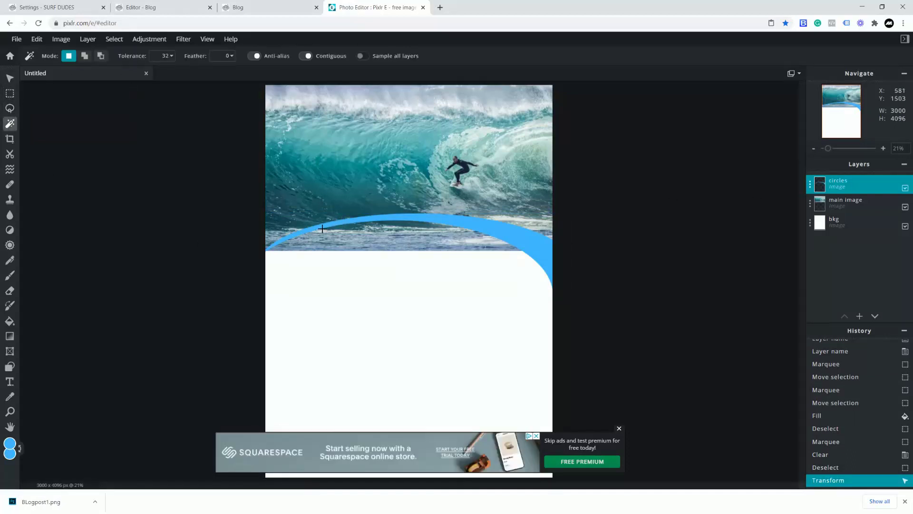
left_click(379, 268)
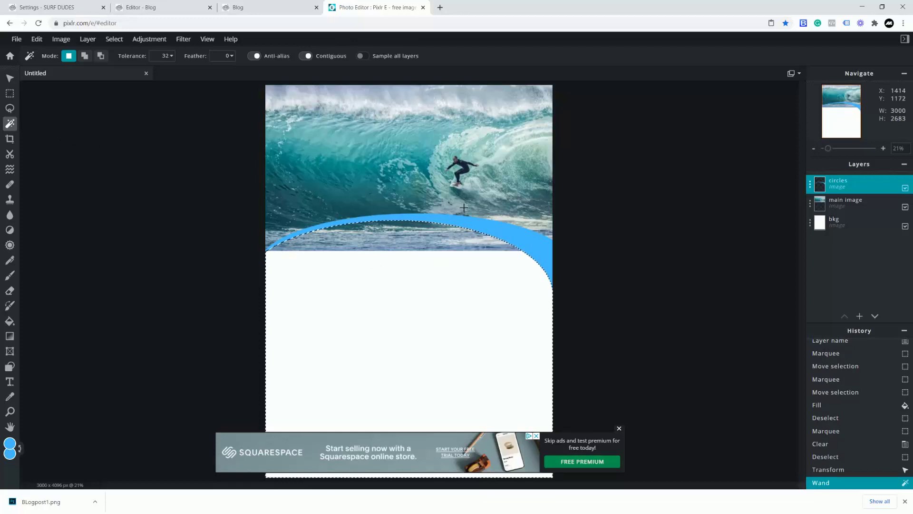
left_click(519, 234)
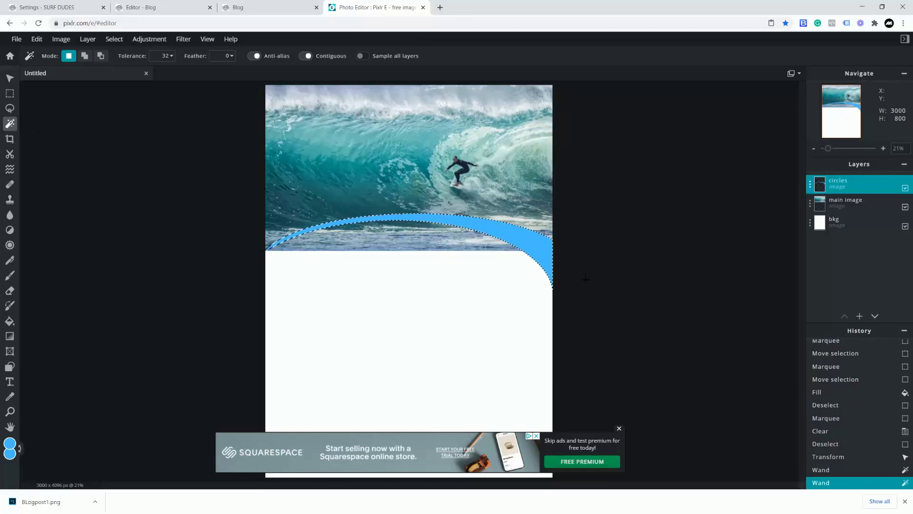
left_click(323, 200)
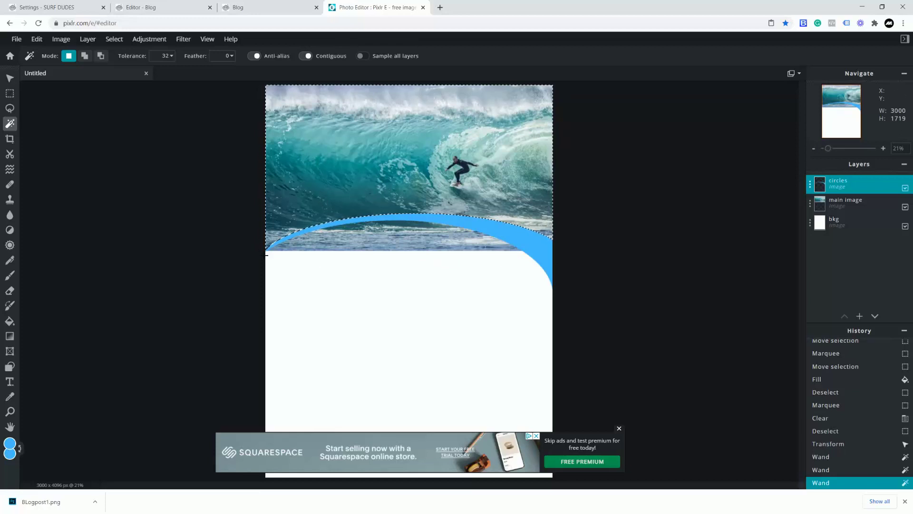
left_click(325, 280)
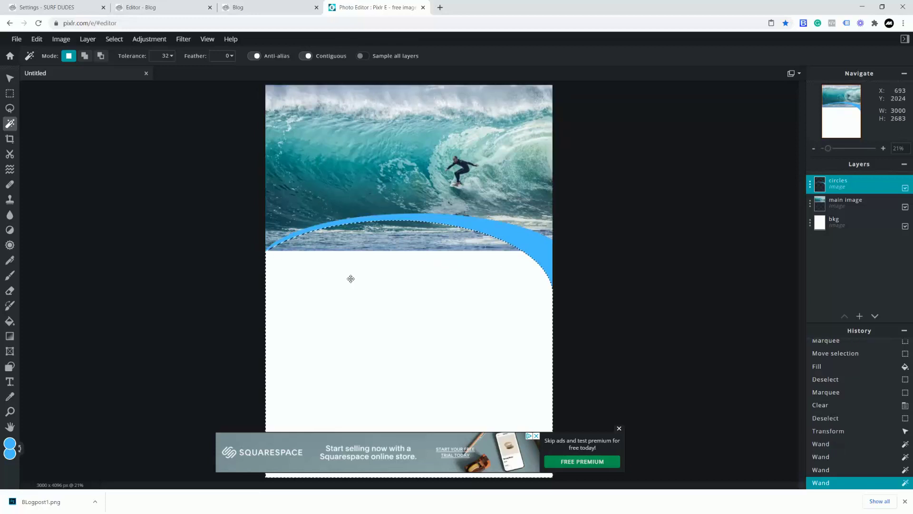
left_click(837, 203)
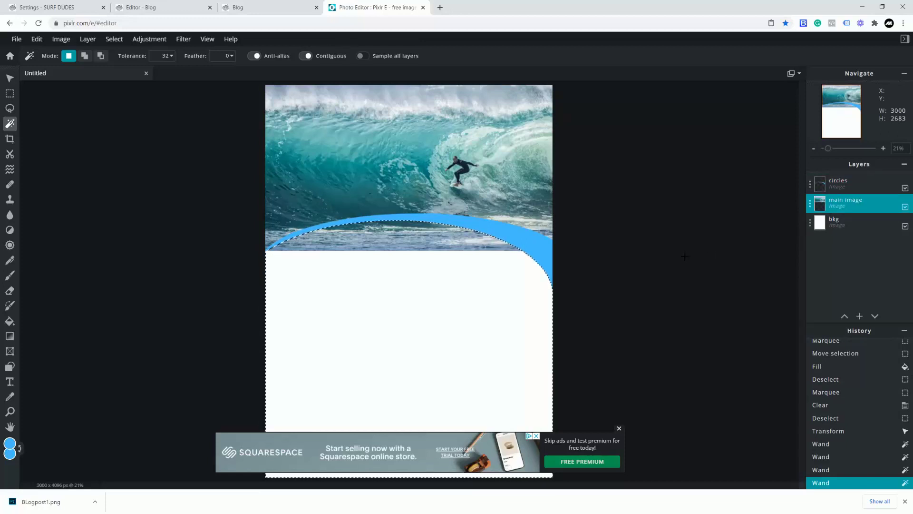
key("Delete")
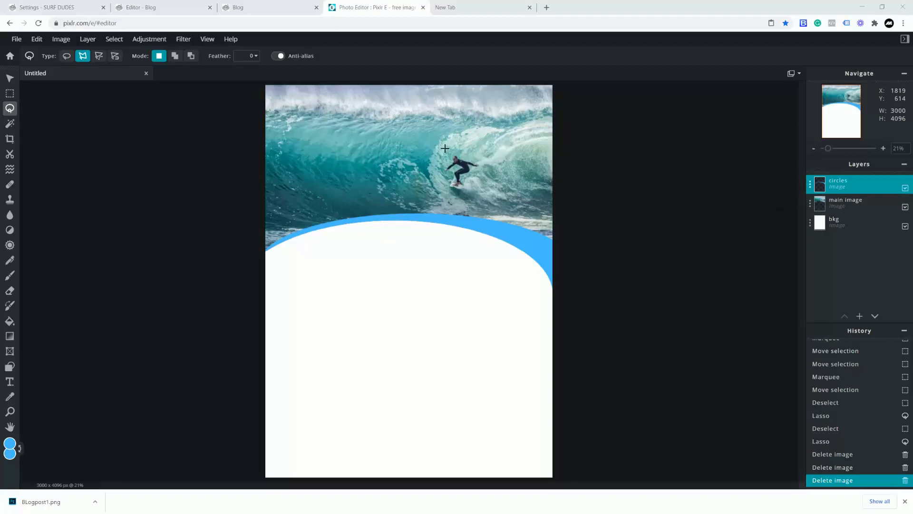
- Add an empty layer above the main image layer and fill it with light blue #47B9FA
left_click(841, 199)
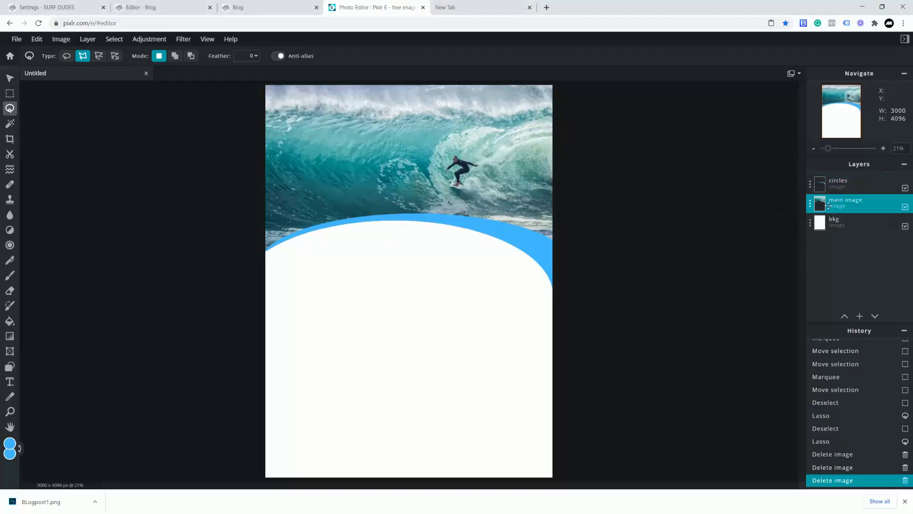
mouse_move(859, 318)
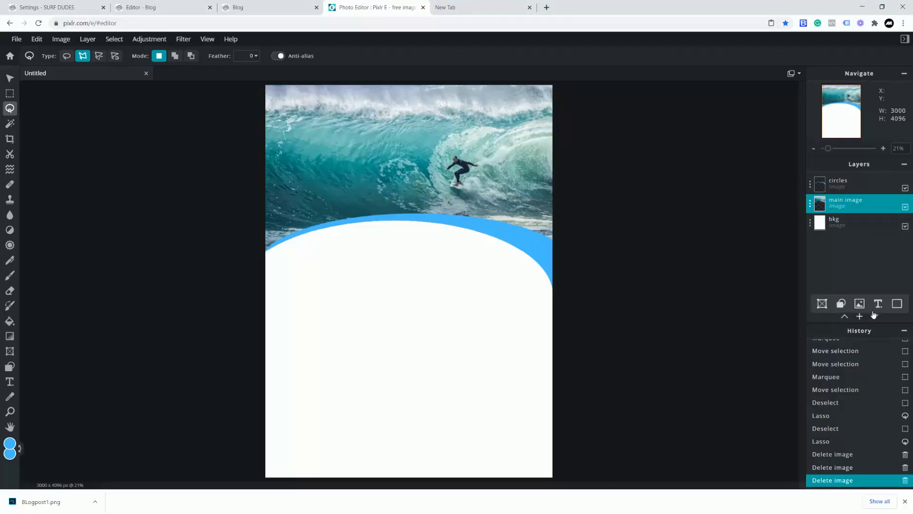
left_click(897, 303)
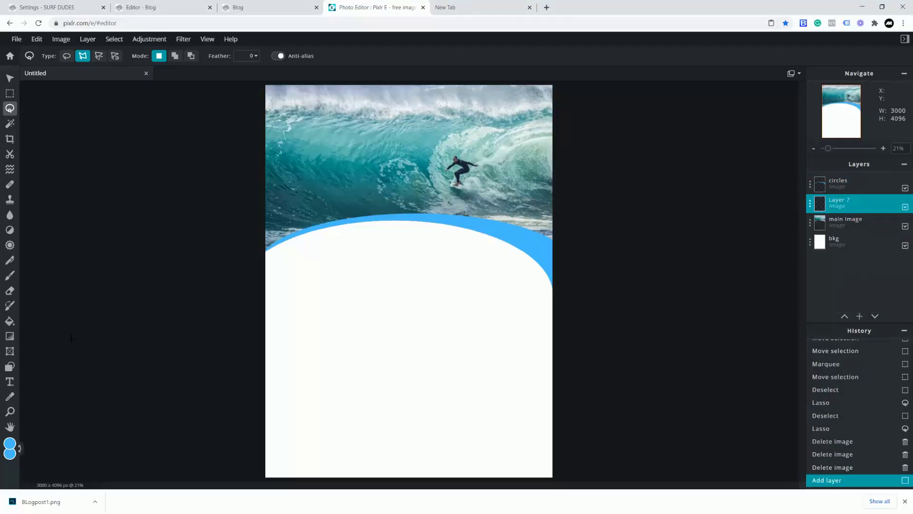
left_click(8, 442)
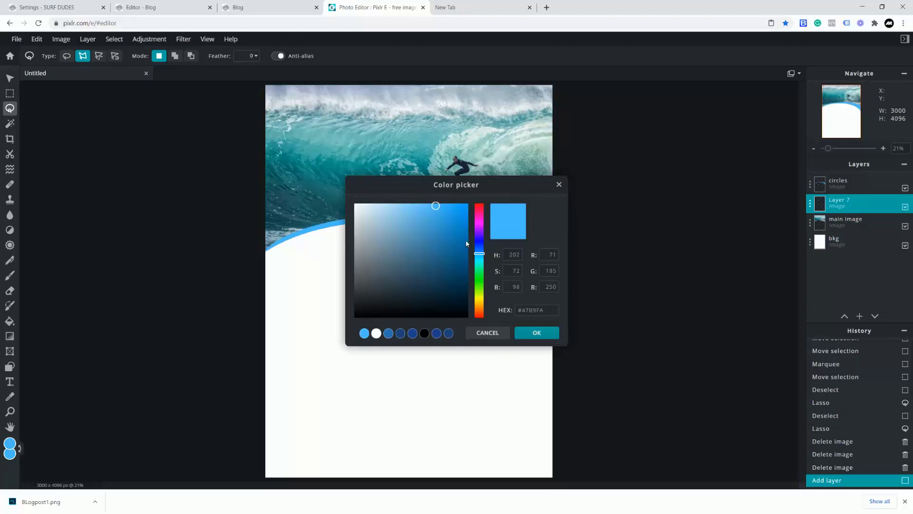
left_click(540, 336)
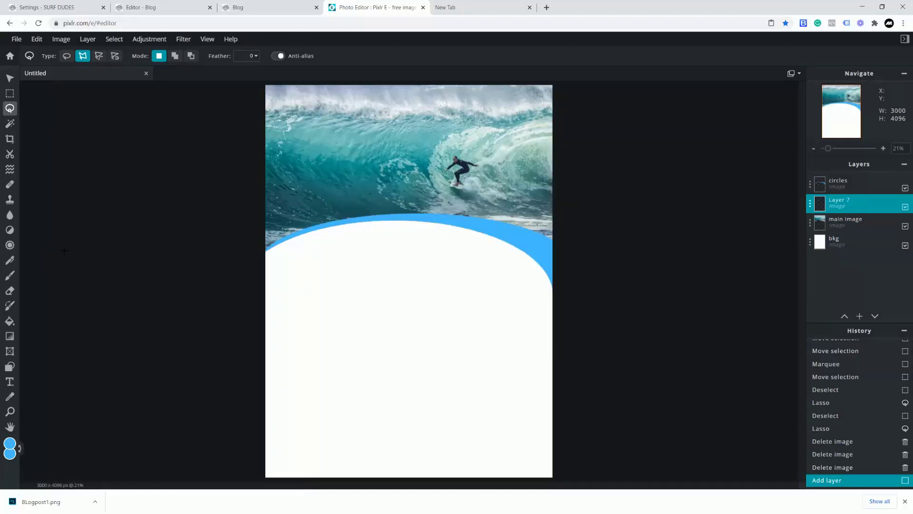
left_click(12, 323)
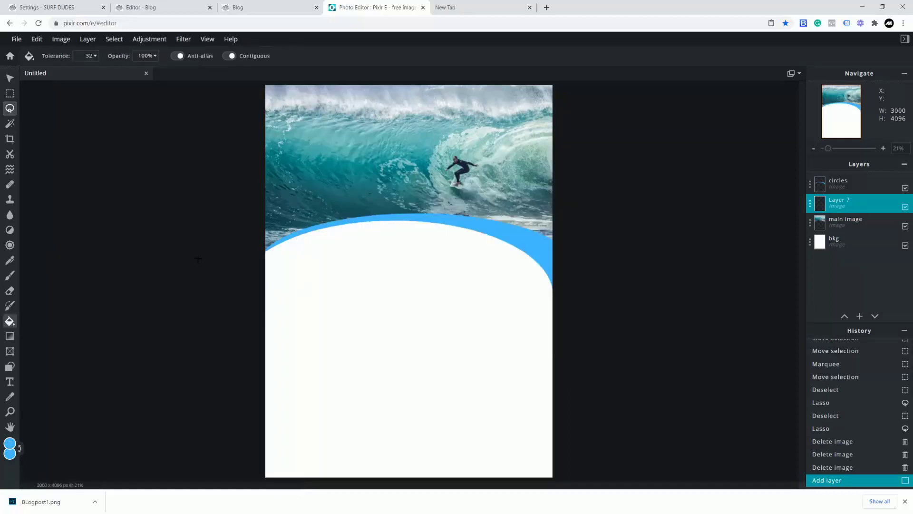
left_click(443, 239)
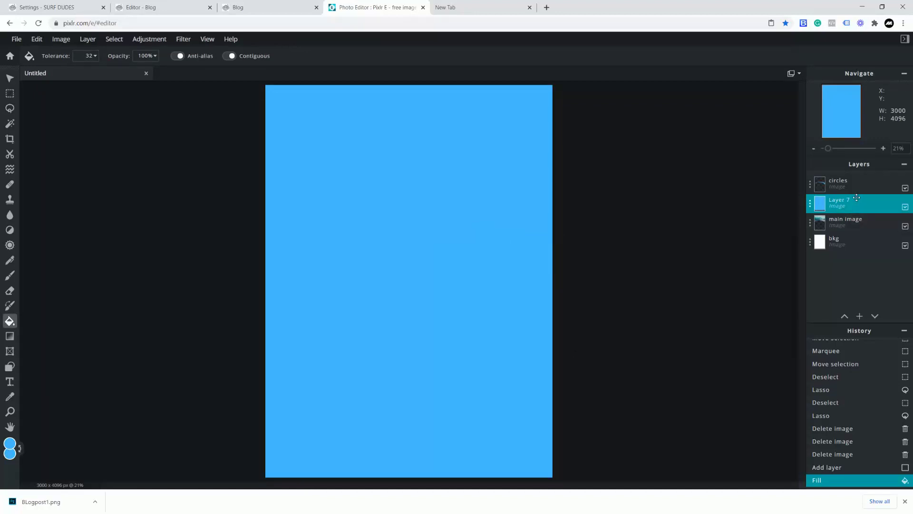
- Set the blue overlay layer's transparency to 46
left_click(811, 203)
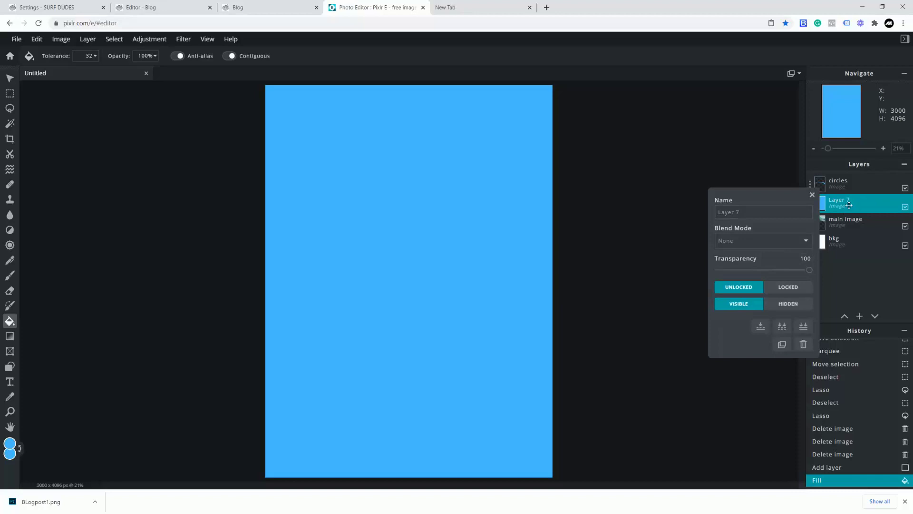
left_click(811, 204)
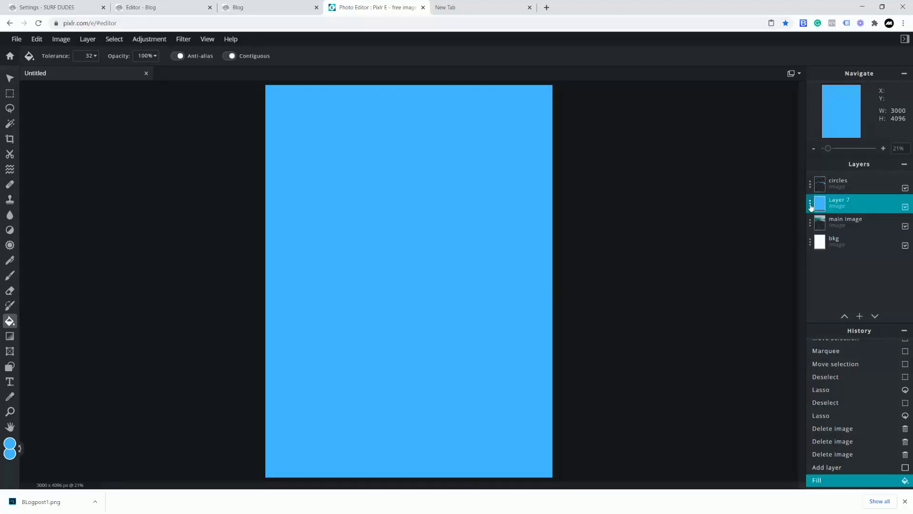
left_click(811, 205)
left_click_drag(809, 270, 762, 271)
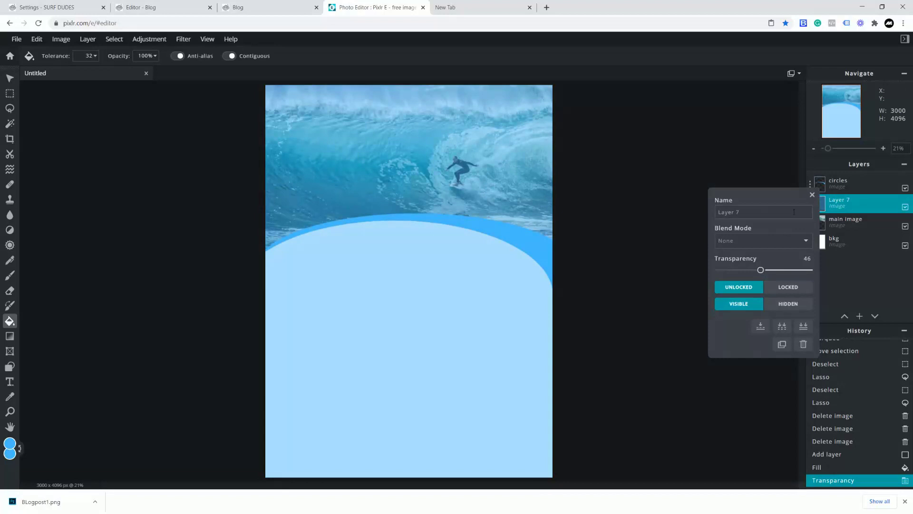
left_click(812, 195)
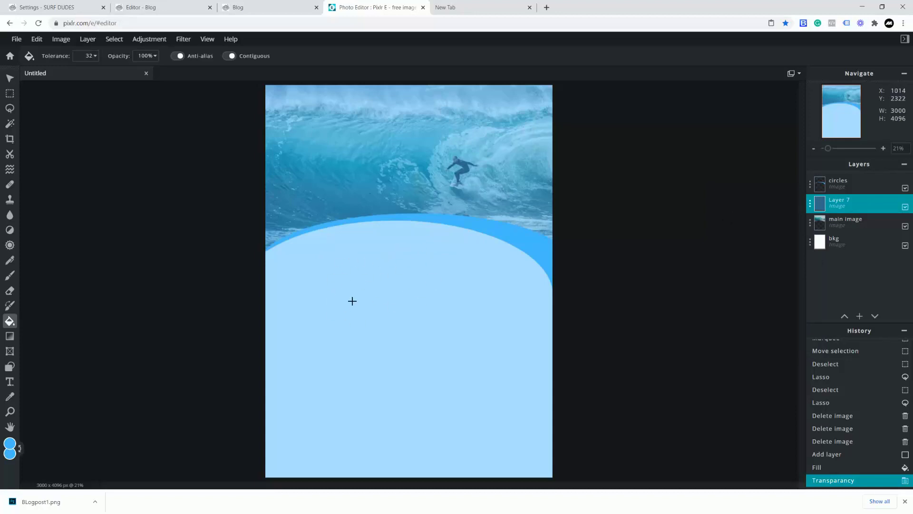
- Wand-select the area below the crescent on the circles layer, clear it from the blue overlay layer, and deselect
left_click(836, 183)
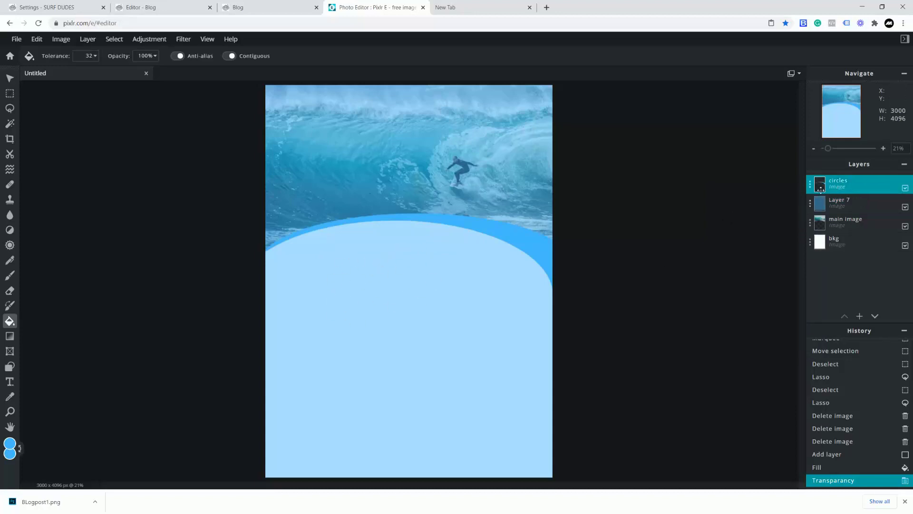
left_click(10, 124)
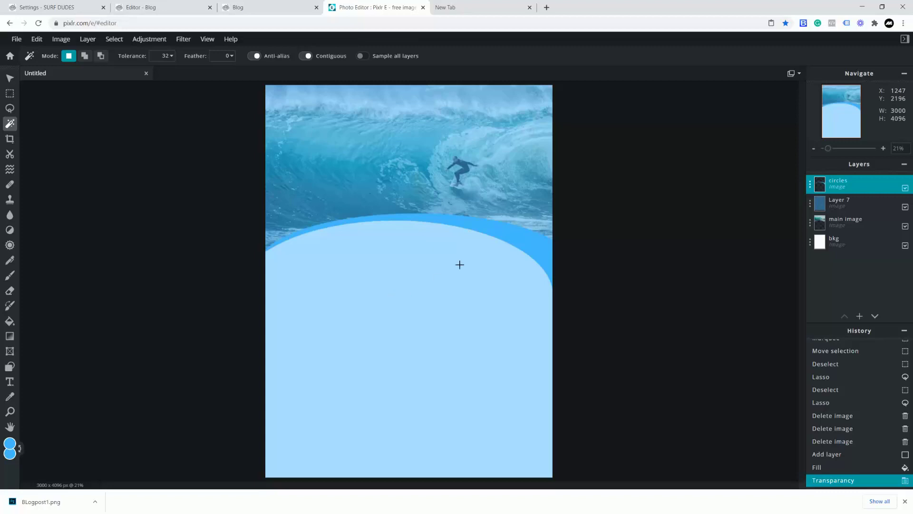
left_click(432, 223)
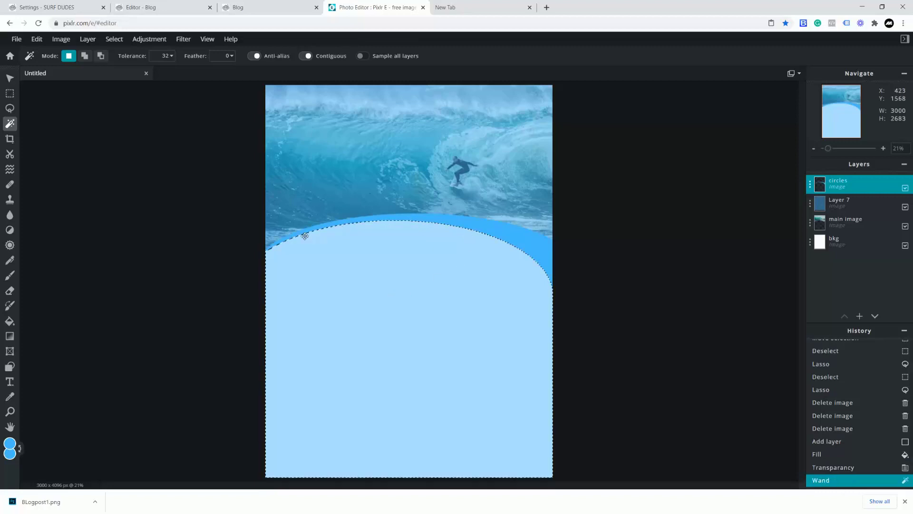
left_click(846, 206)
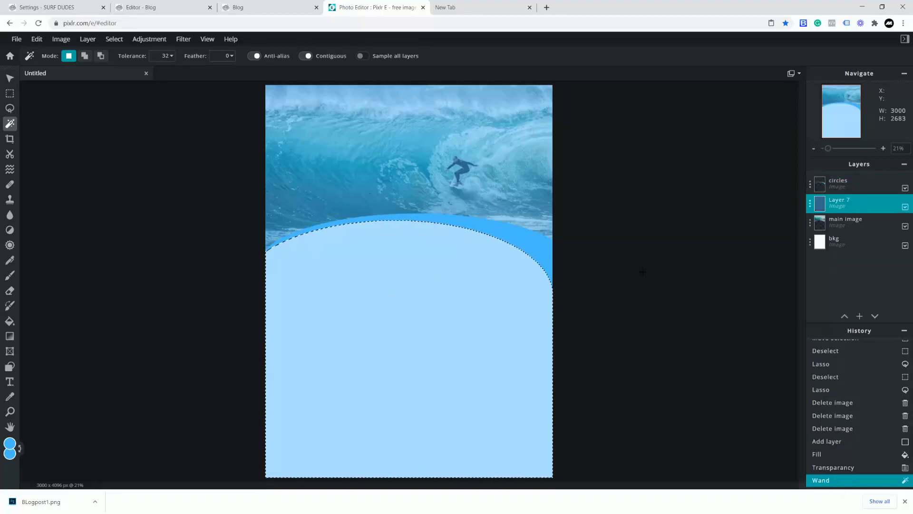
key("Delete")
key("ctrl+d")
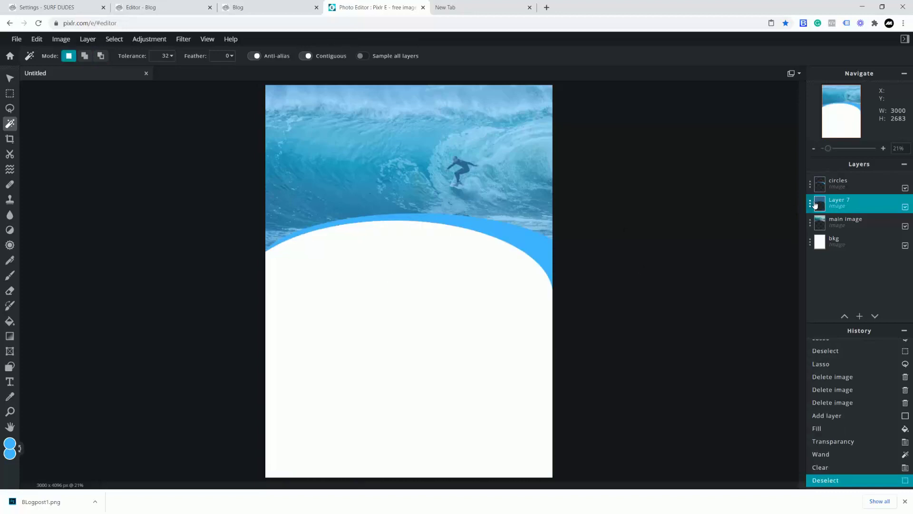
- Toggle the blue overlay layer off and on to compare, and set its transparency to 37
left_click(905, 210)
left_click(905, 210)
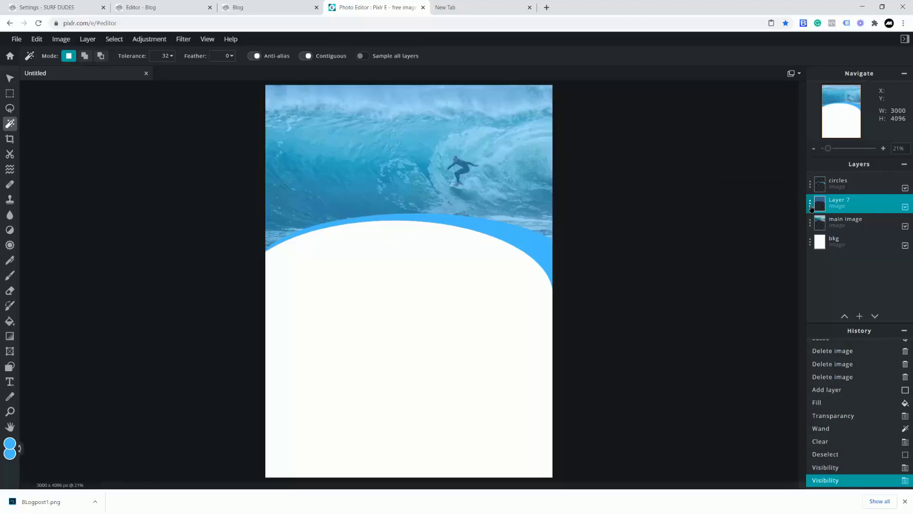
left_click(812, 207)
left_click_drag(761, 271, 753, 271)
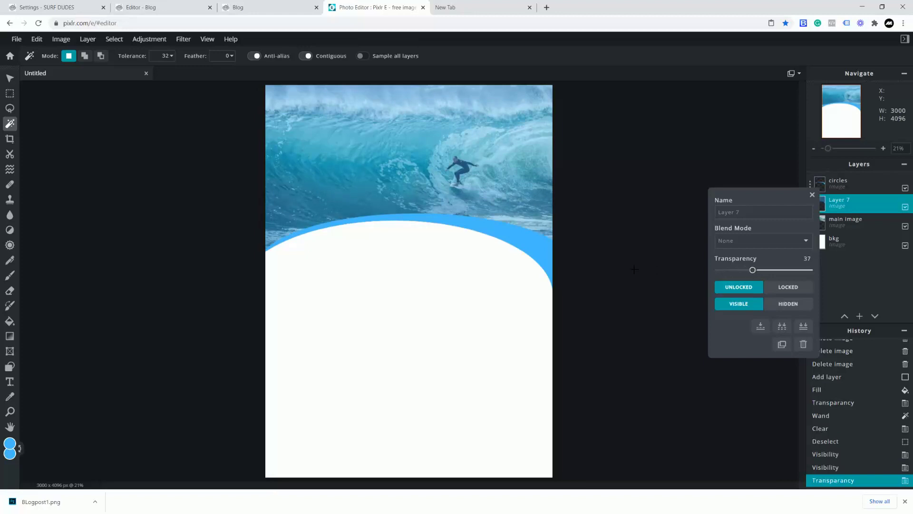
left_click(813, 195)
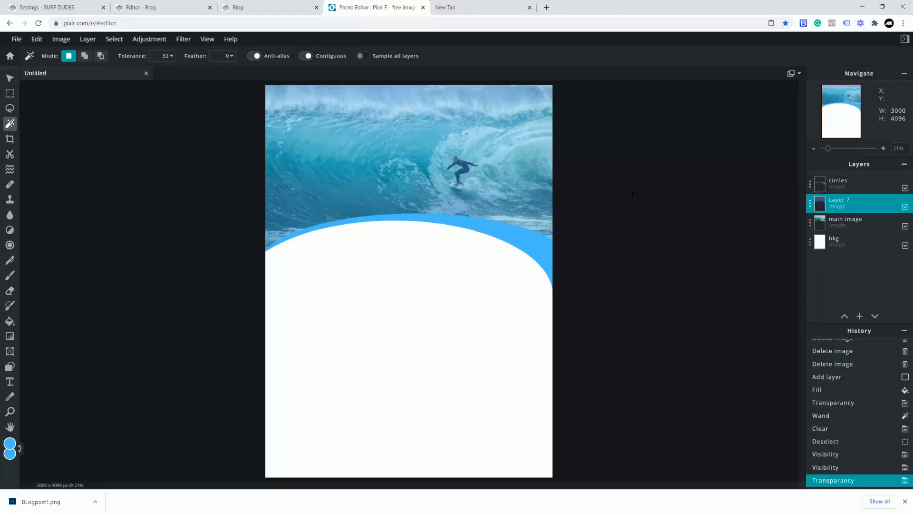
- Duplicate the circles layer and move the copy right and slightly down to about X 228, Y 1363
left_click(842, 184)
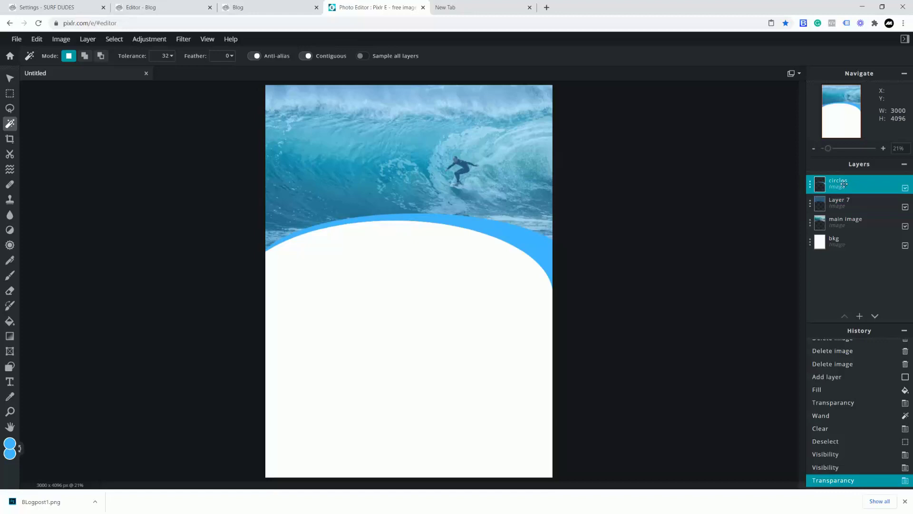
left_click(810, 182)
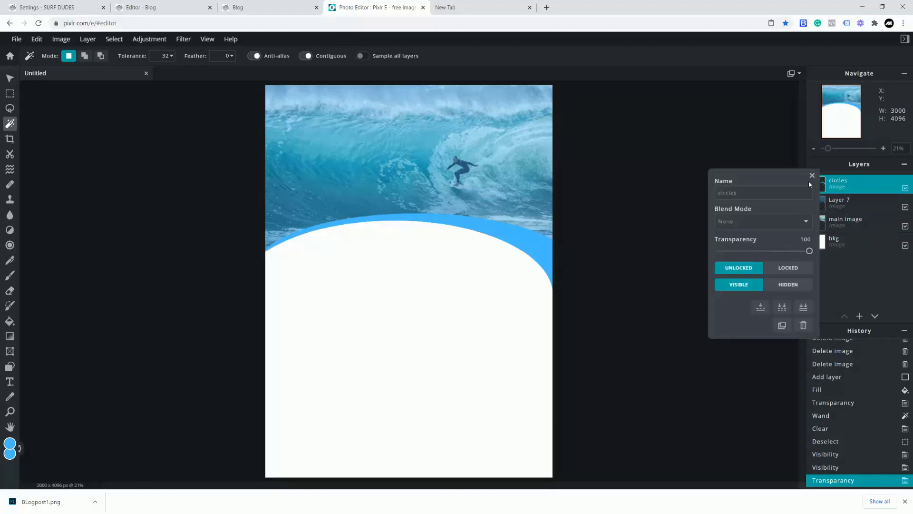
left_click(782, 326)
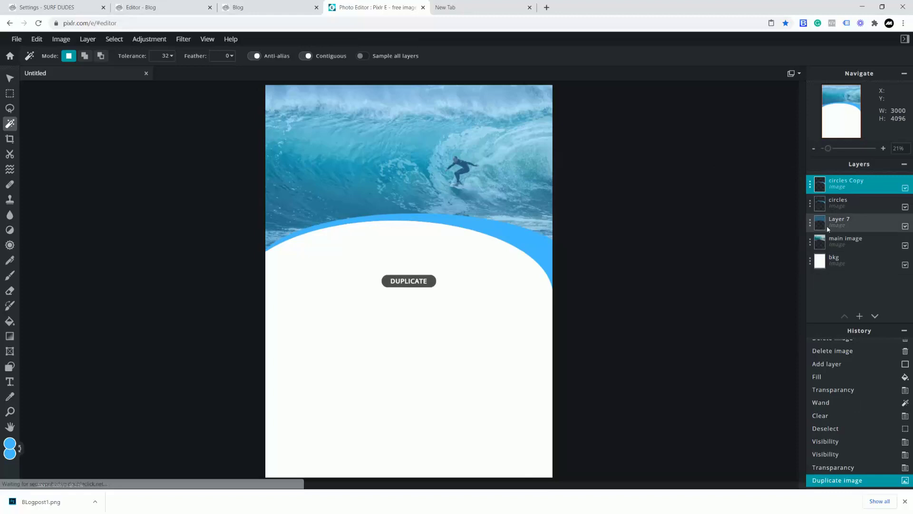
left_click(9, 78)
left_click_drag(438, 221, 462, 225)
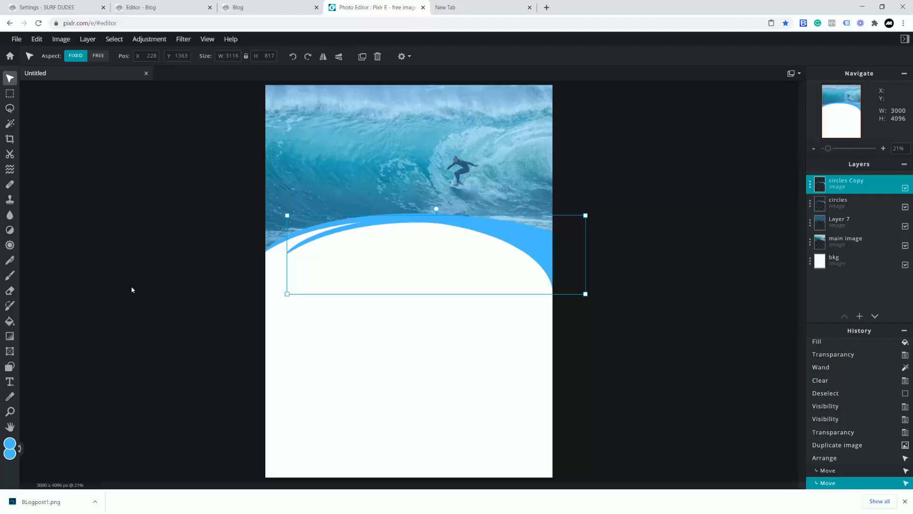
- Fill the crescent on the circles Copy layer with the darker blue #30A3E5
left_click(10, 321)
left_click(10, 445)
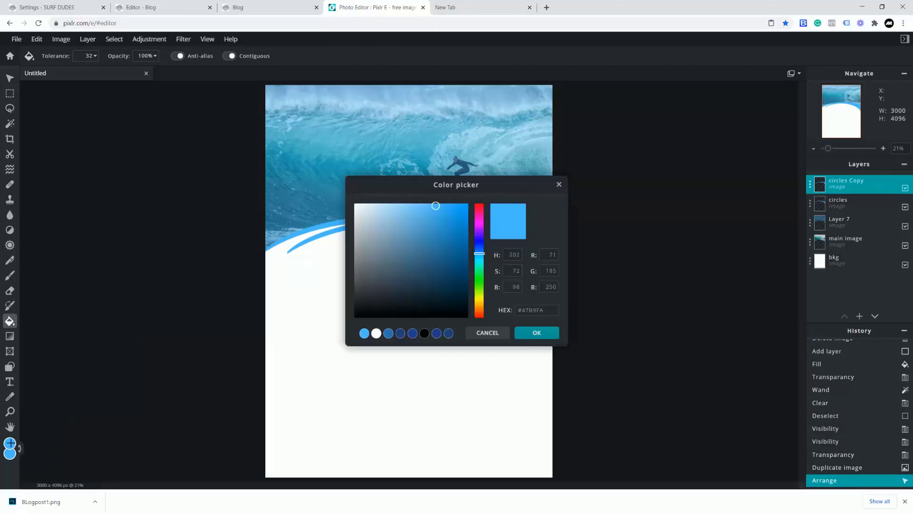
left_click(444, 216)
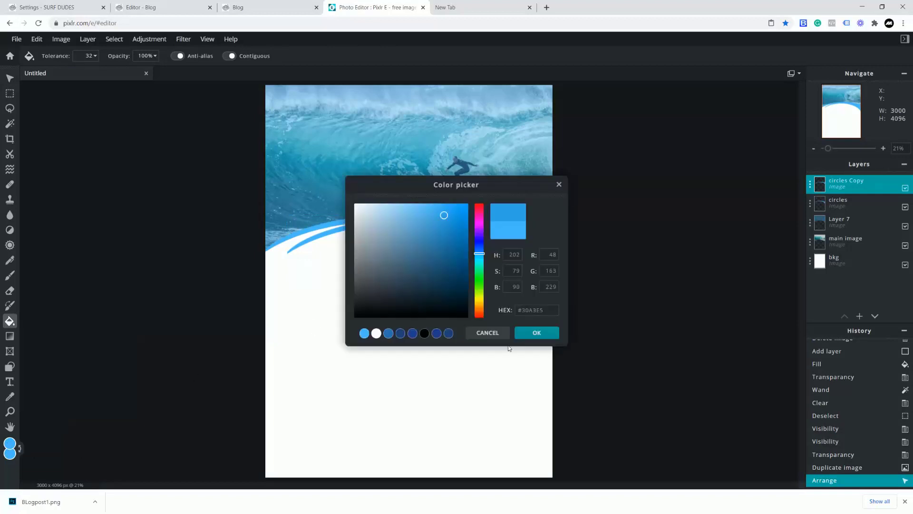
left_click(528, 334)
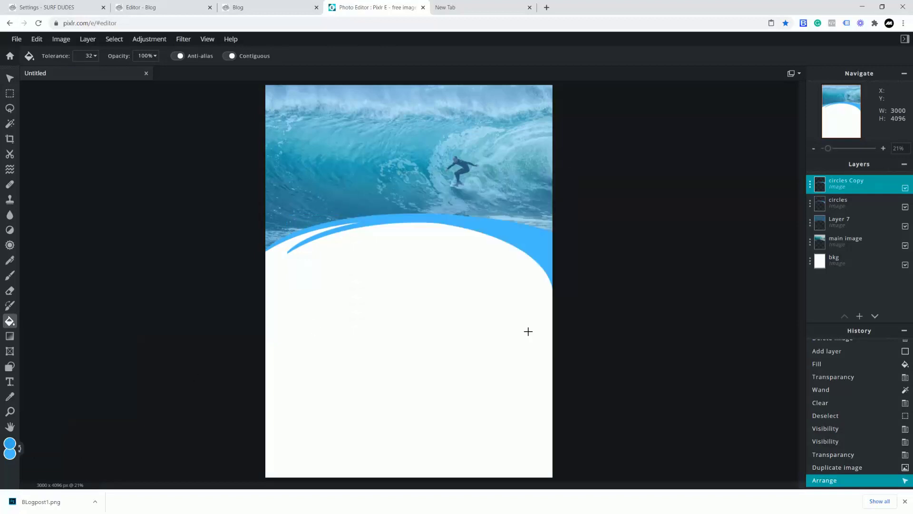
left_click(397, 242)
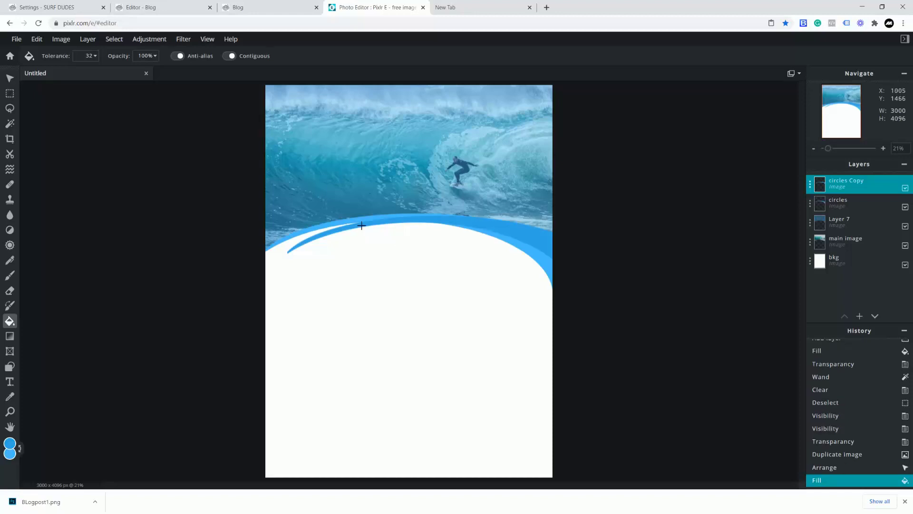
- Duplicate the circles Copy layer and move the new crescent right and slightly up to about X 577, Y 1312
left_click(810, 184)
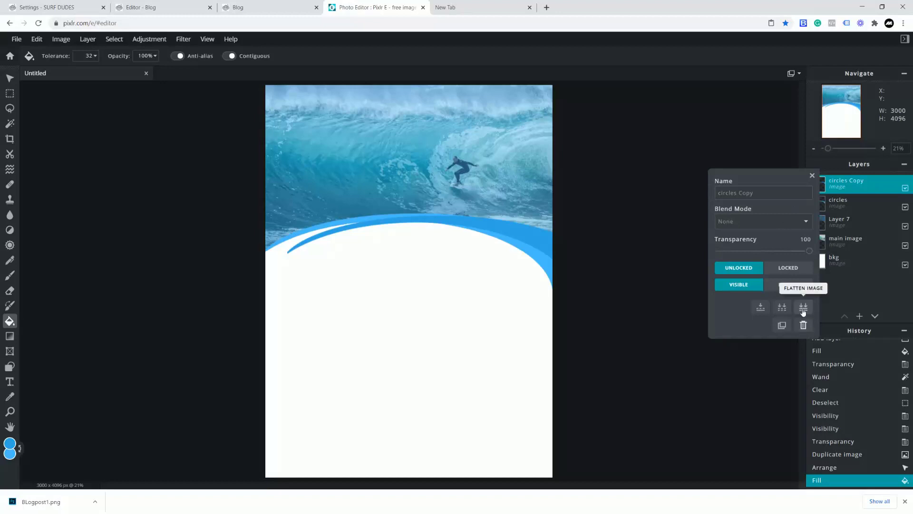
left_click(783, 325)
left_click(10, 78)
left_click_drag(384, 226, 416, 220)
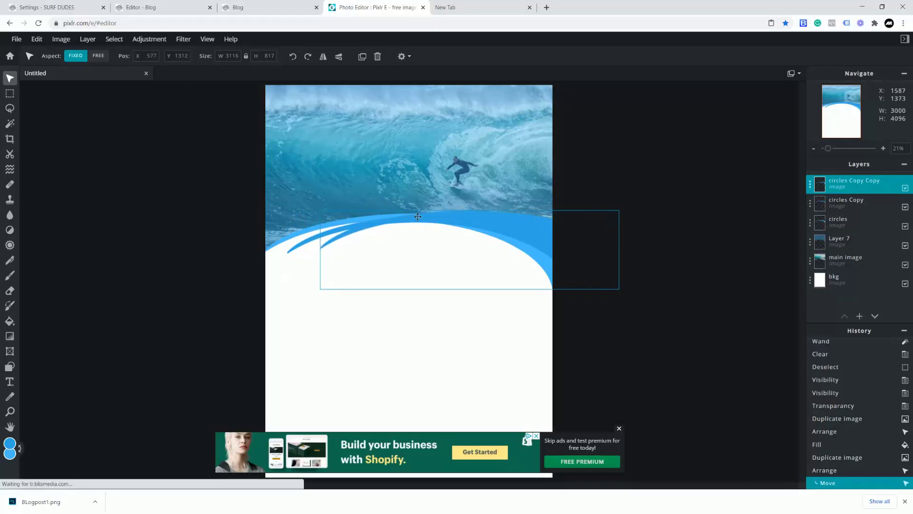
- Fill the crescent on the circles Copy Copy layer with turquoise blue #21BBE1
left_click(11, 445)
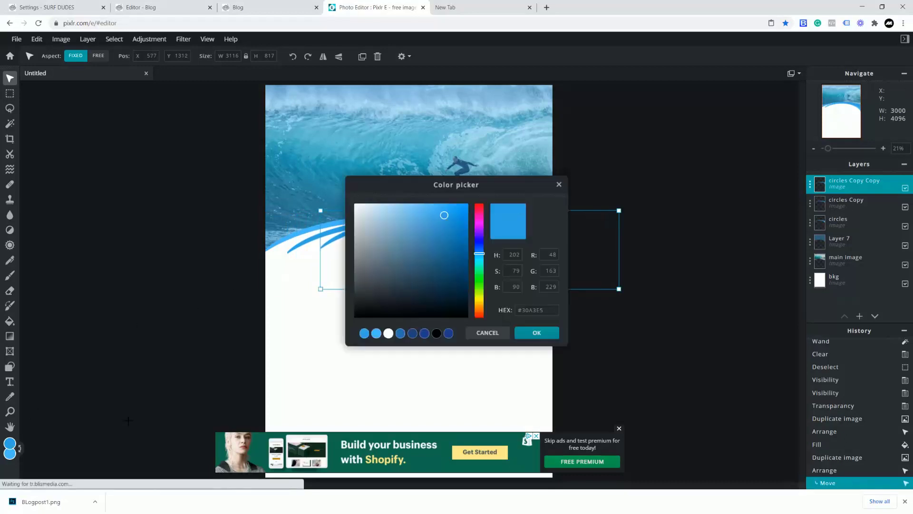
left_click(452, 217)
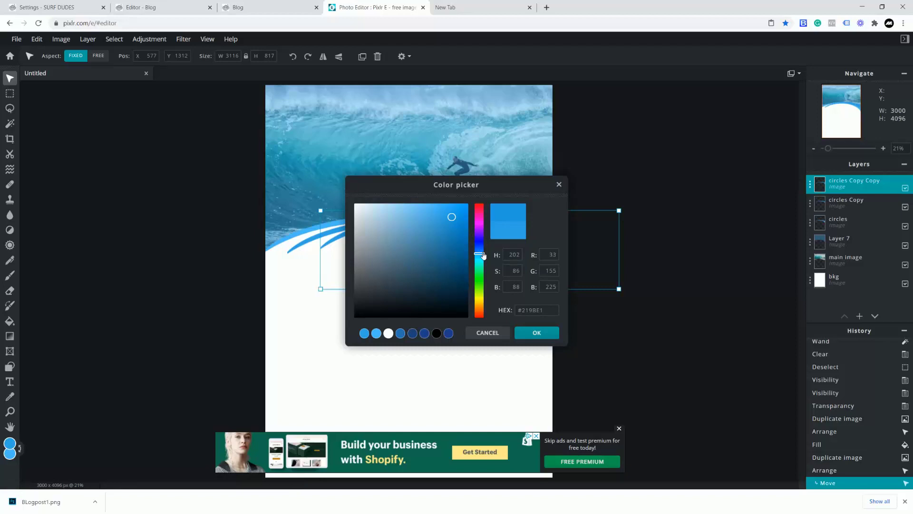
left_click_drag(482, 258, 482, 260)
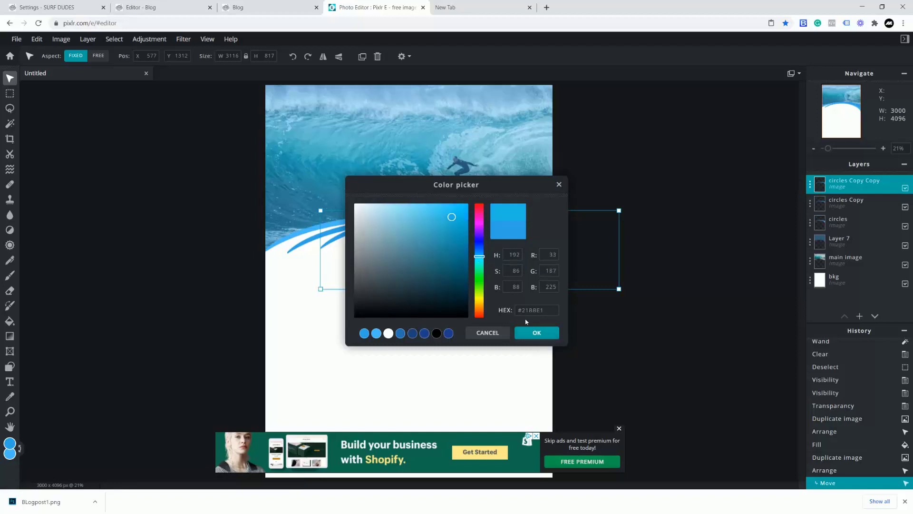
left_click(532, 334)
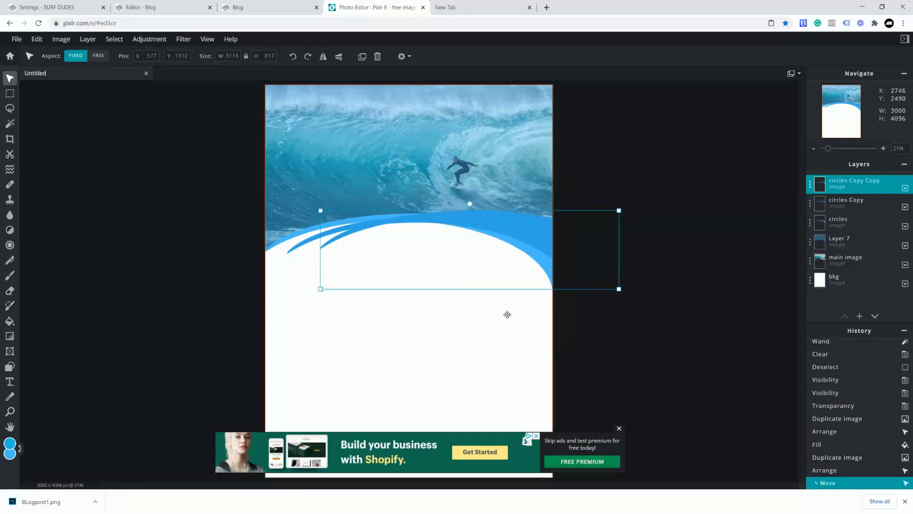
left_click(10, 321)
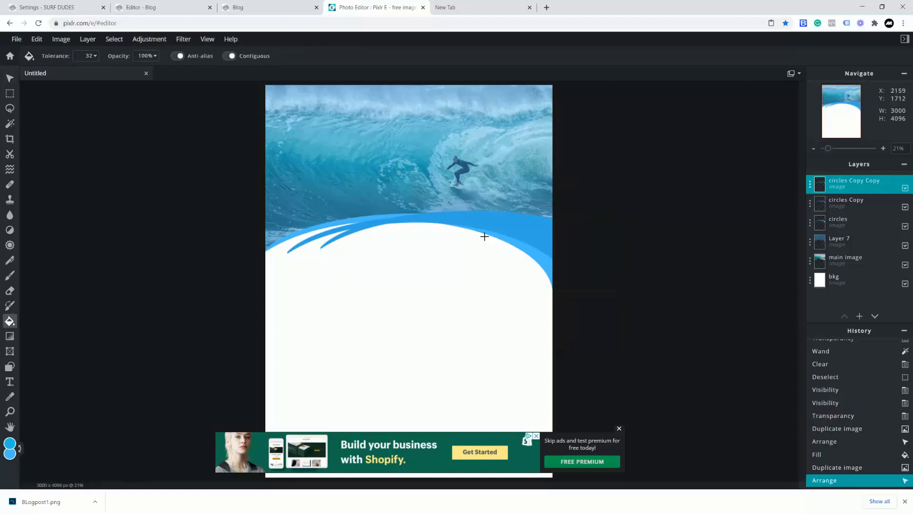
left_click(376, 258)
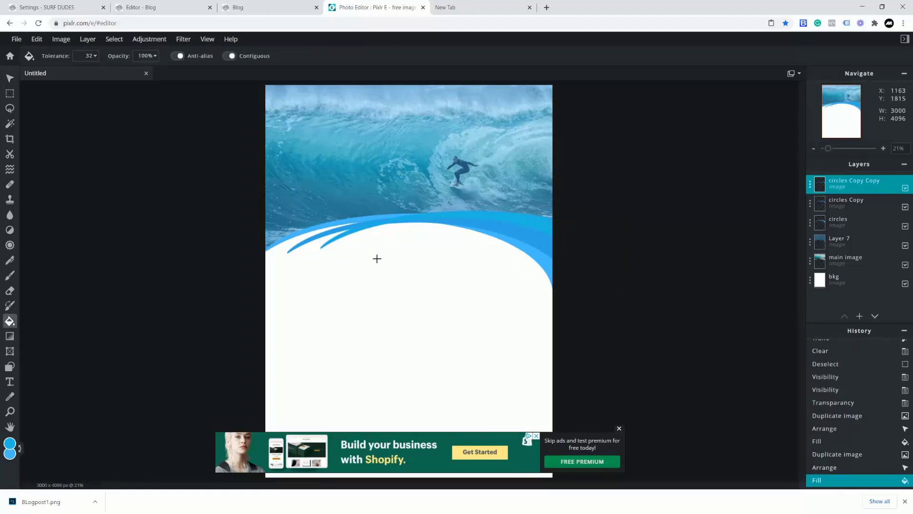
- Move the turquoise crescent to about X 656, Y 1336 and deselect its layer
left_click(10, 78)
left_click_drag(428, 216, 432, 218)
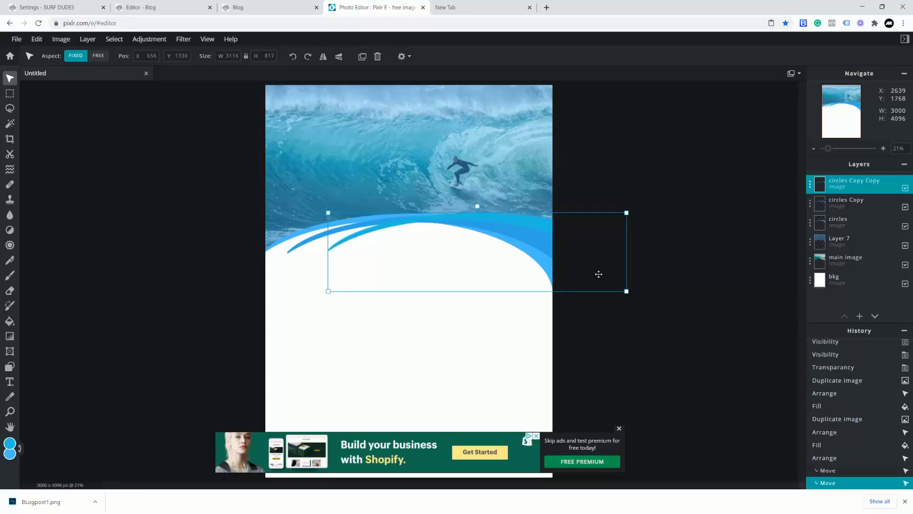
left_click(708, 288)
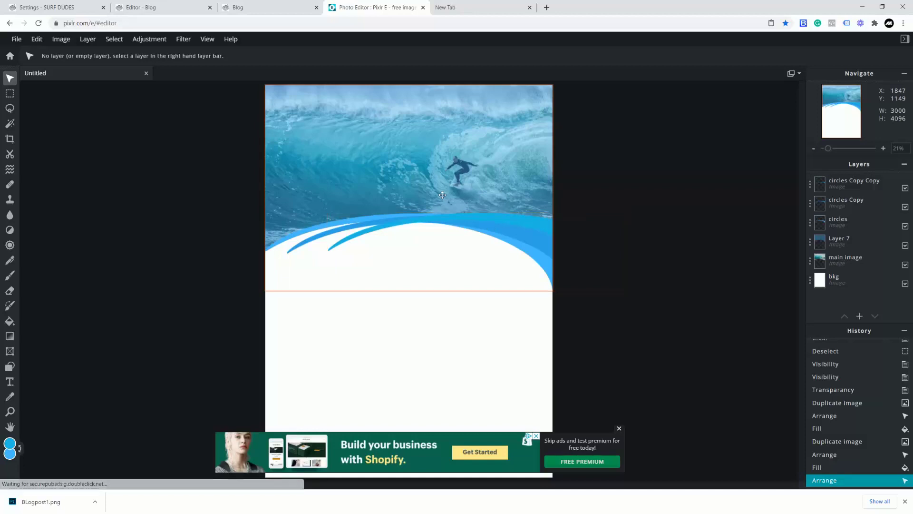
- Apply Levels to the main image layer with input black point 59 and white point 215 for stronger contrast
left_click(839, 259)
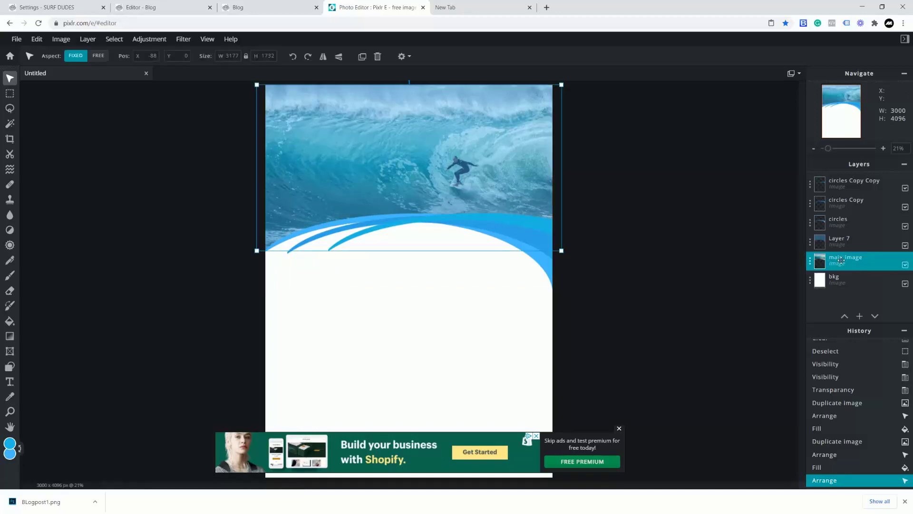
left_click(147, 41)
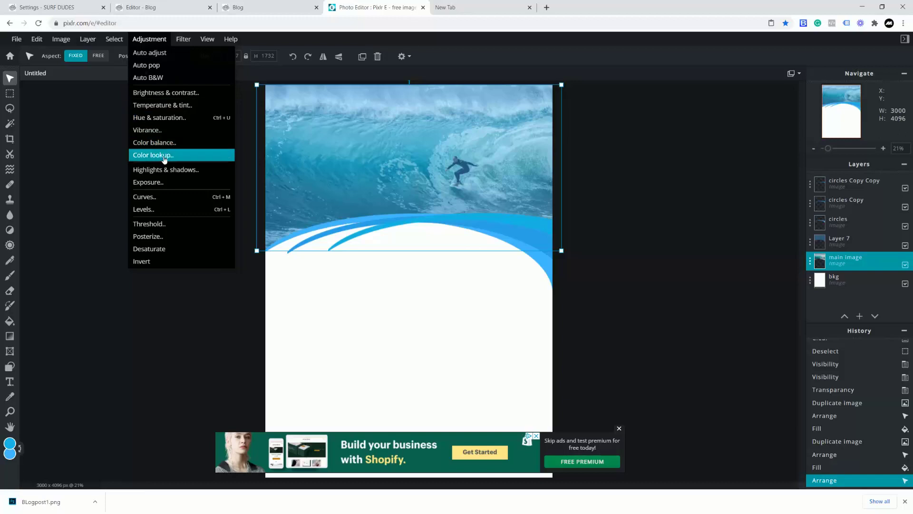
left_click(157, 211)
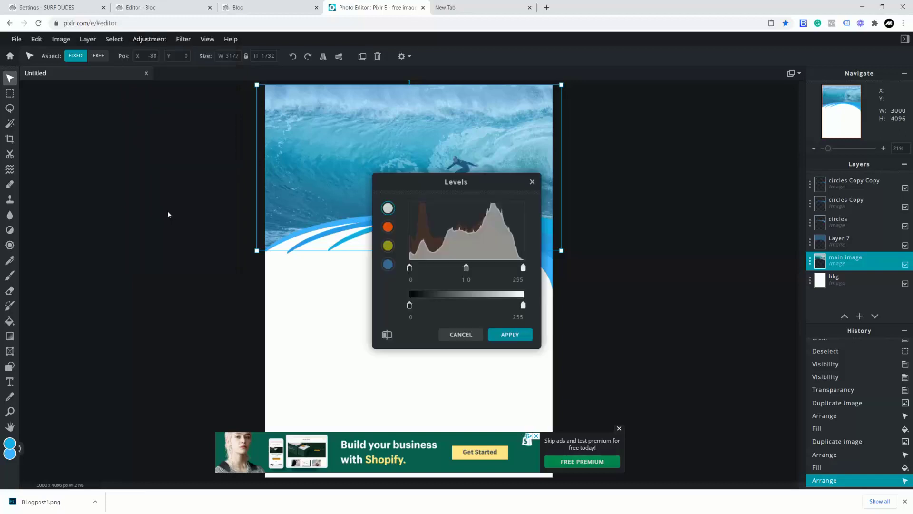
left_click_drag(415, 189, 638, 208)
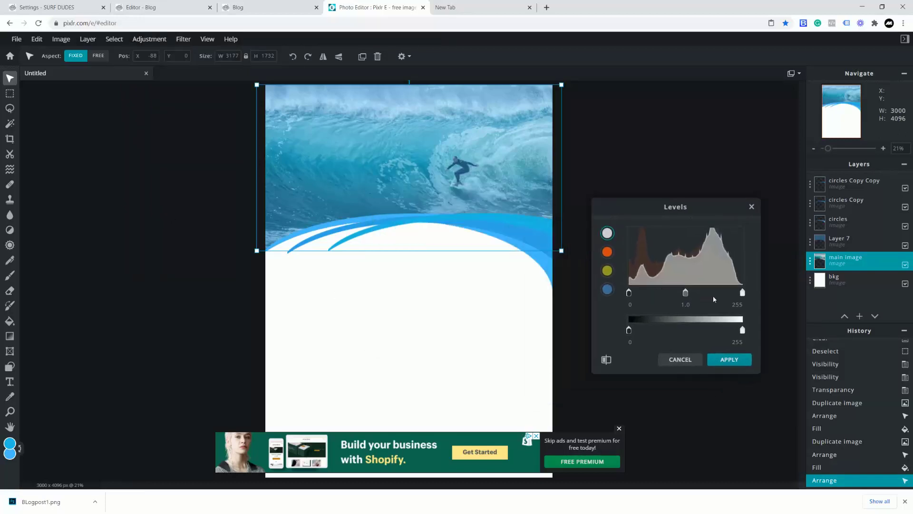
left_click_drag(743, 295, 721, 295)
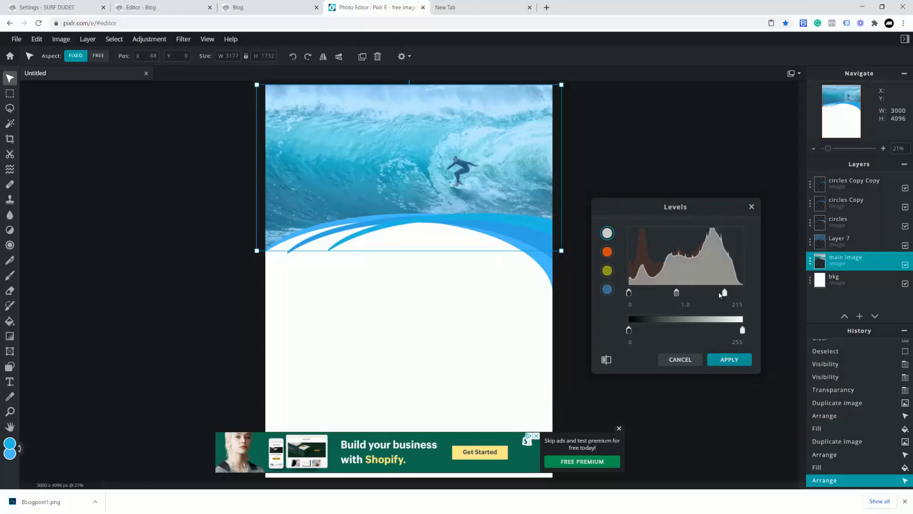
left_click_drag(629, 295, 687, 297)
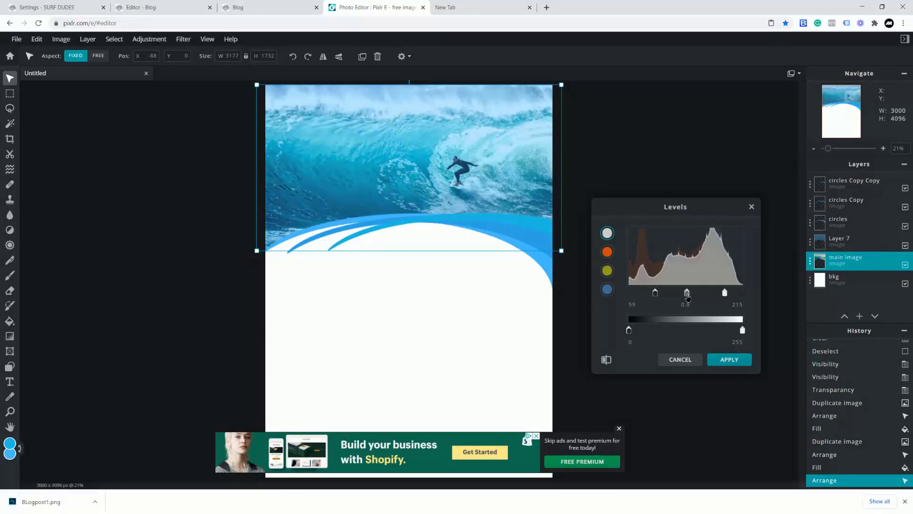
left_click(712, 359)
- Set the blue overlay layer's transparency to 50 and deselect the layer
left_click(822, 243)
left_click(822, 245)
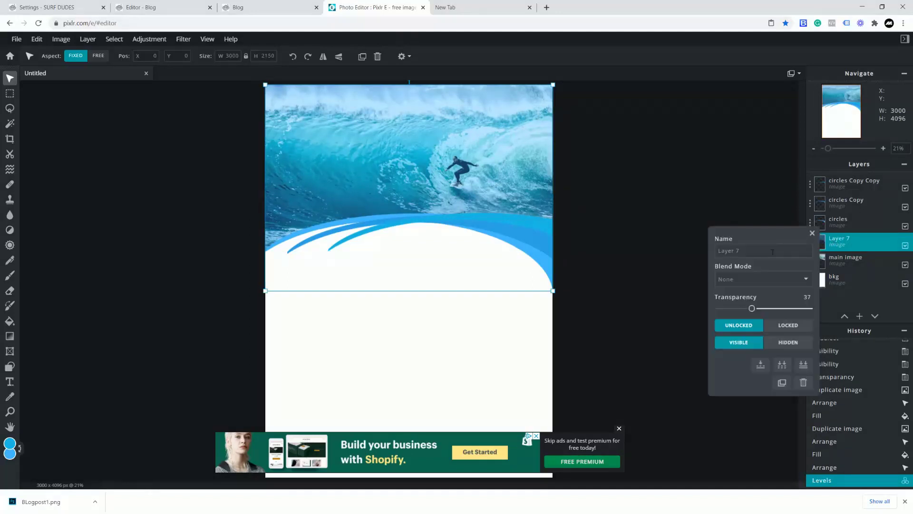
left_click_drag(756, 312, 764, 309)
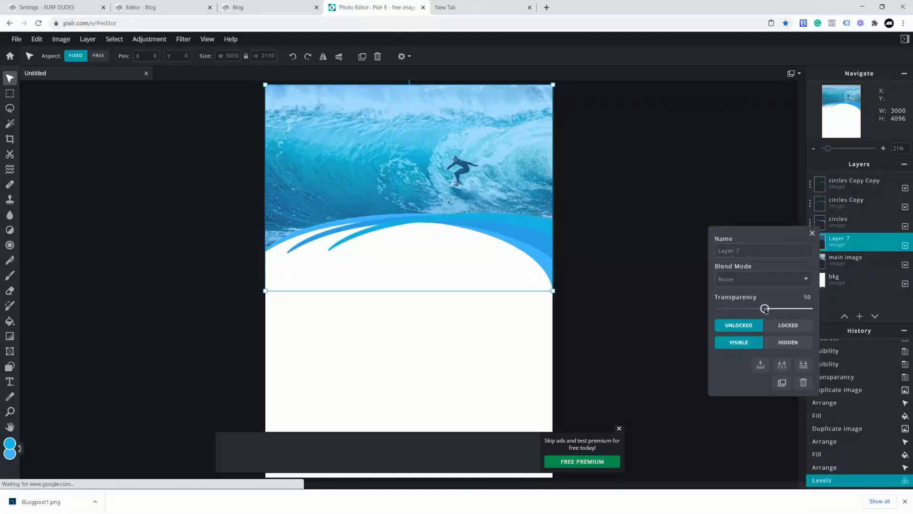
left_click(812, 234)
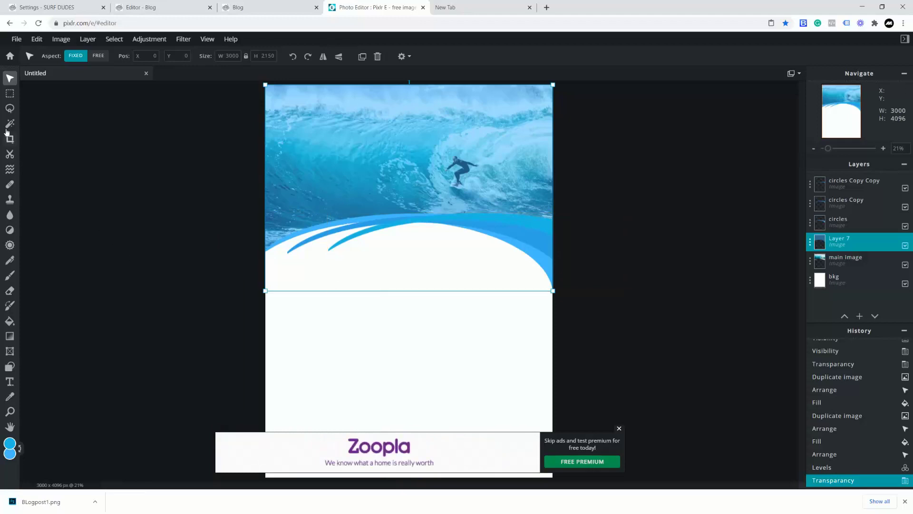
left_click(647, 250)
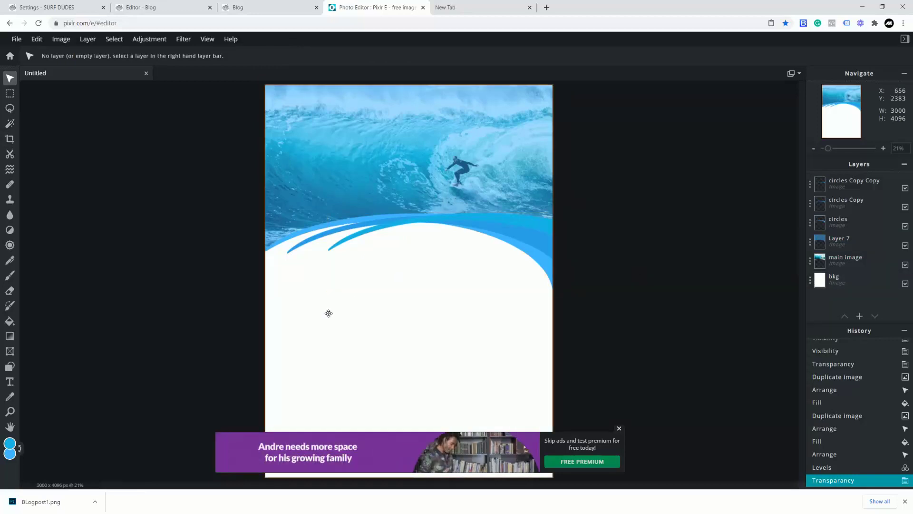
- Toggle the white bkg layer's visibility to check the area below the crescents, leaving the layer shown
left_click(905, 284)
left_click(906, 284)
left_click(906, 284)
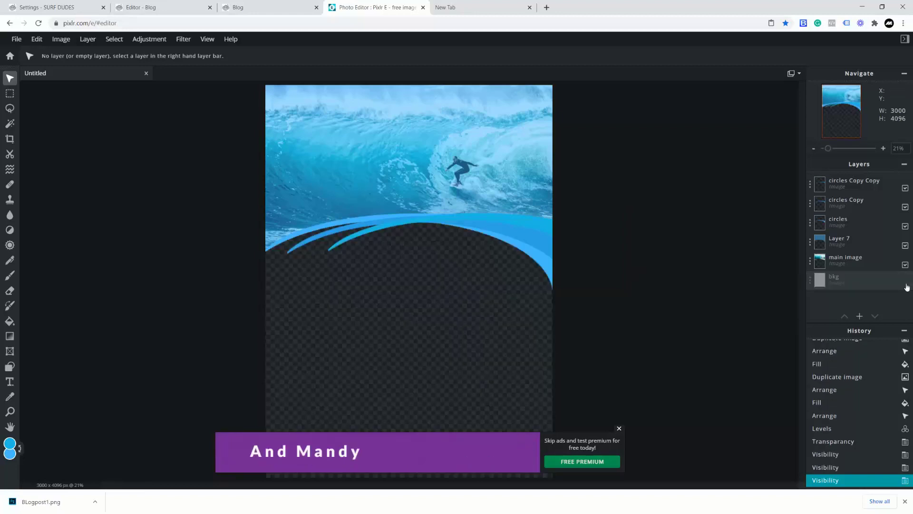
left_click(905, 284)
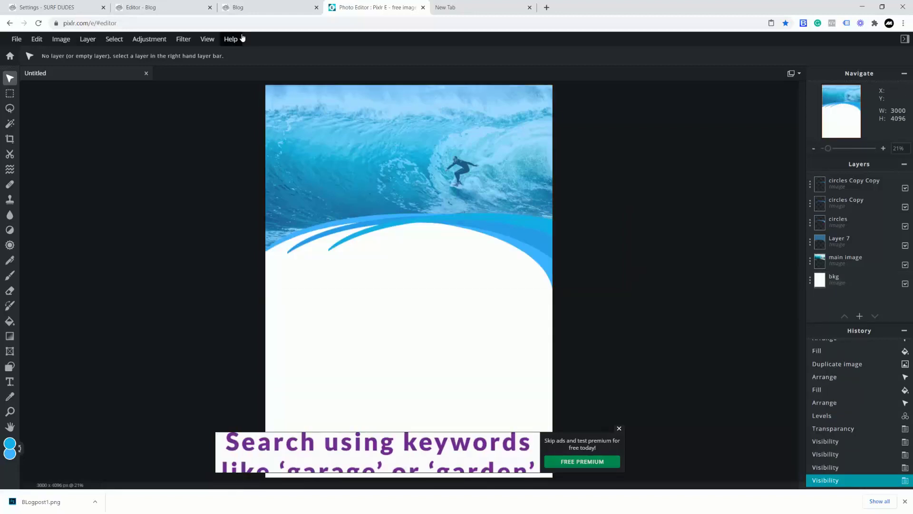
- Check the header on the live Surf Dudes blog page, then return to the Pixlr E image
left_click(246, 9)
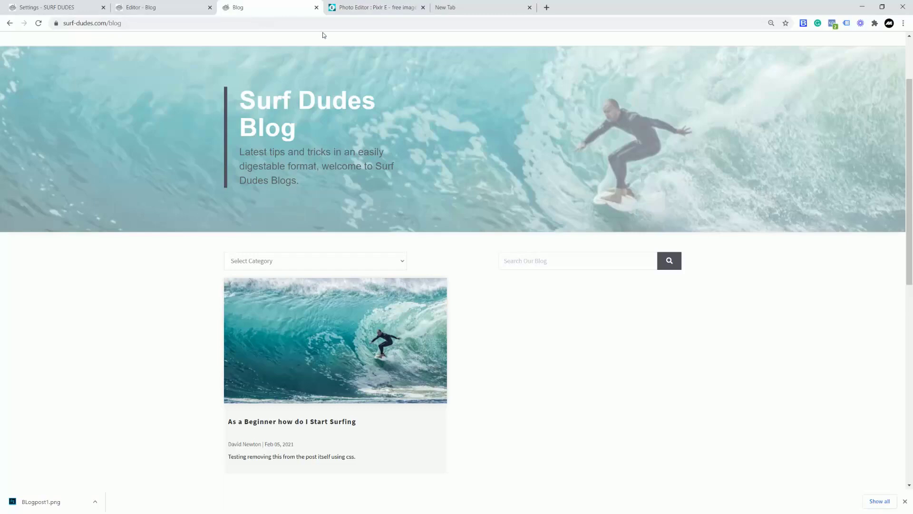
left_click(378, 8)
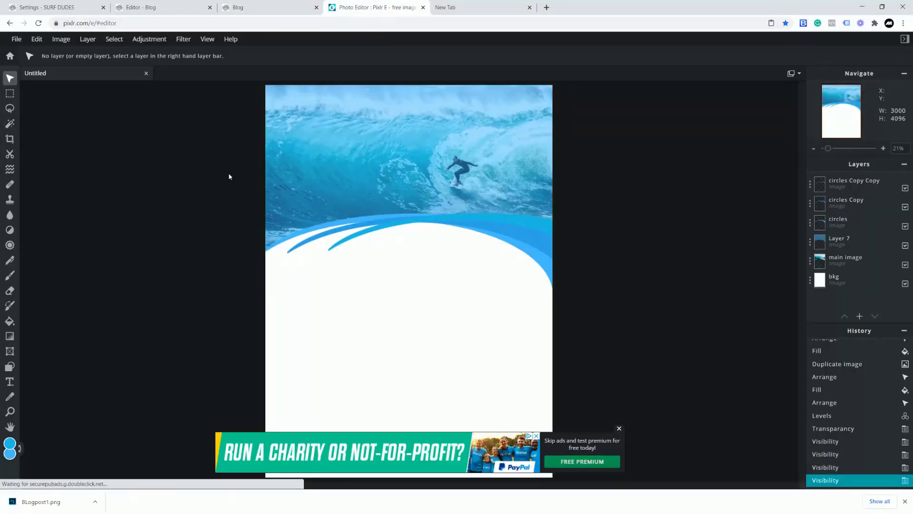
- Download the header image as a JPG named BLogpost1 at the highest quality and dismiss the download confirmation
left_click(17, 42)
left_click(26, 118)
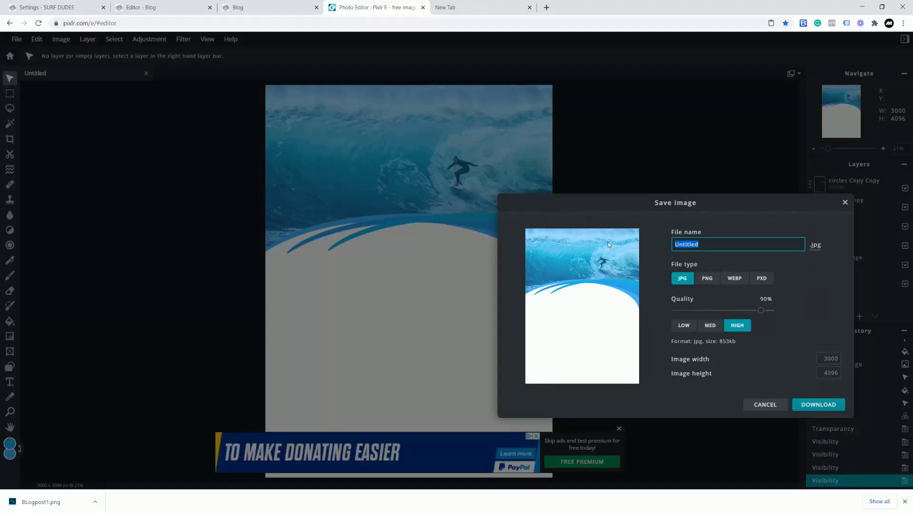
type("BLOG")
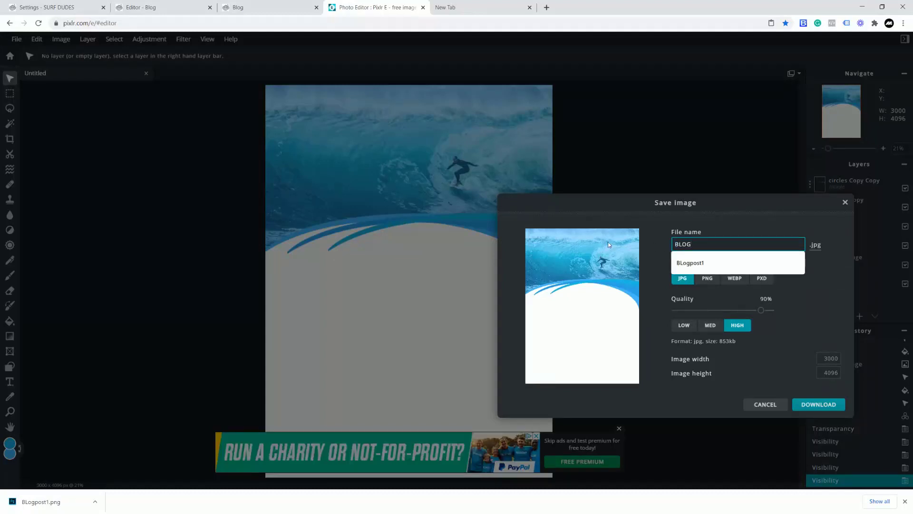
left_click(681, 264)
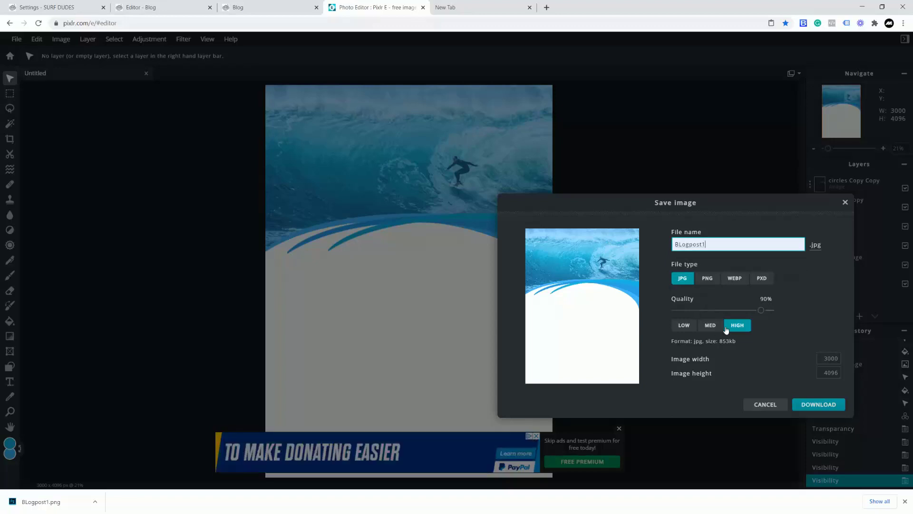
left_click_drag(761, 310, 778, 311)
left_click(819, 404)
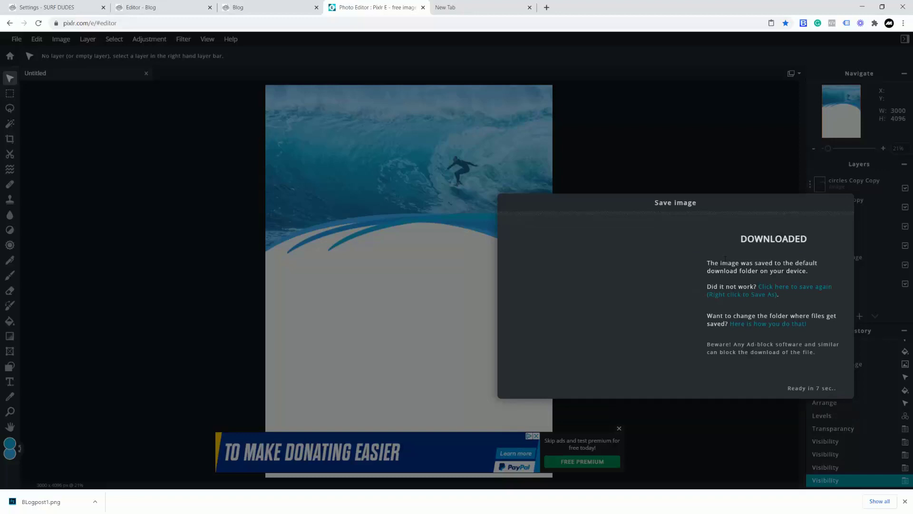
left_click(96, 501)
left_click(122, 472)
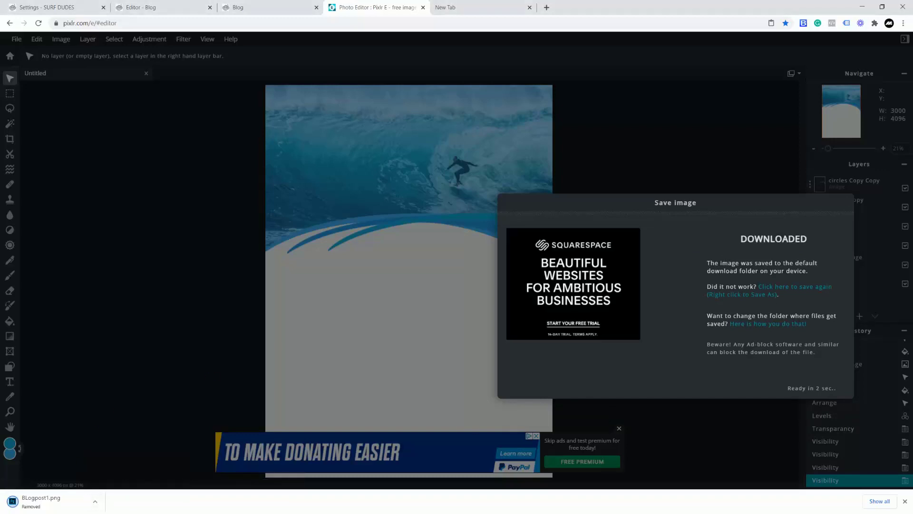
left_click(824, 388)
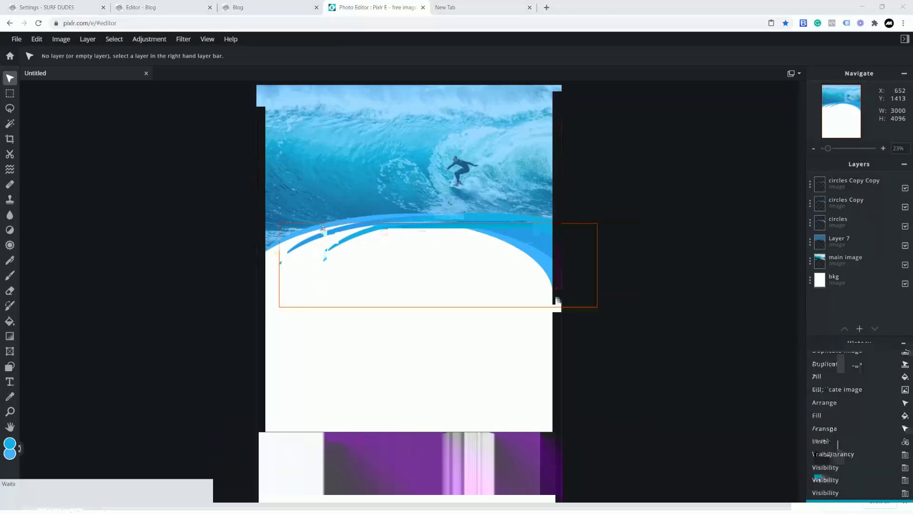
- Switch to the Surf Dudes site admin and open the blog home page for editing from the blog settings
left_click(41, 10)
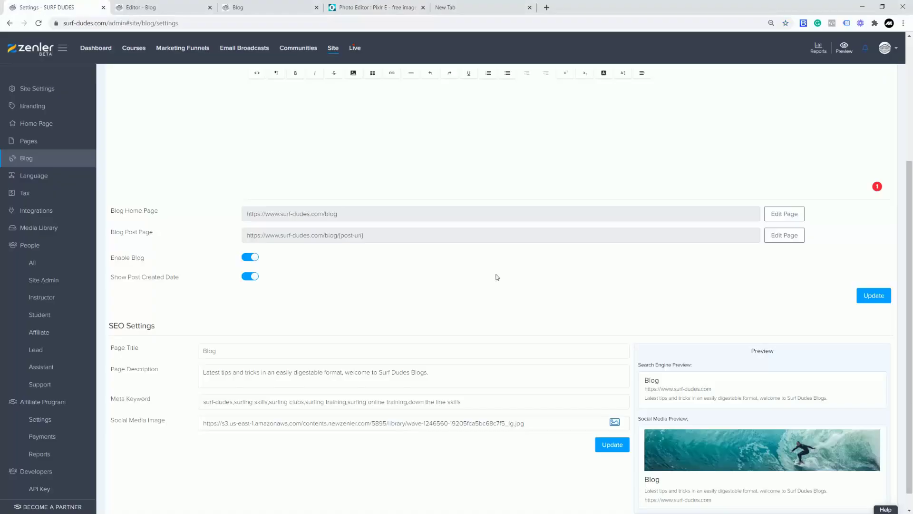
scroll(547, 267, "up", 3)
scroll(220, 165, "up", 1)
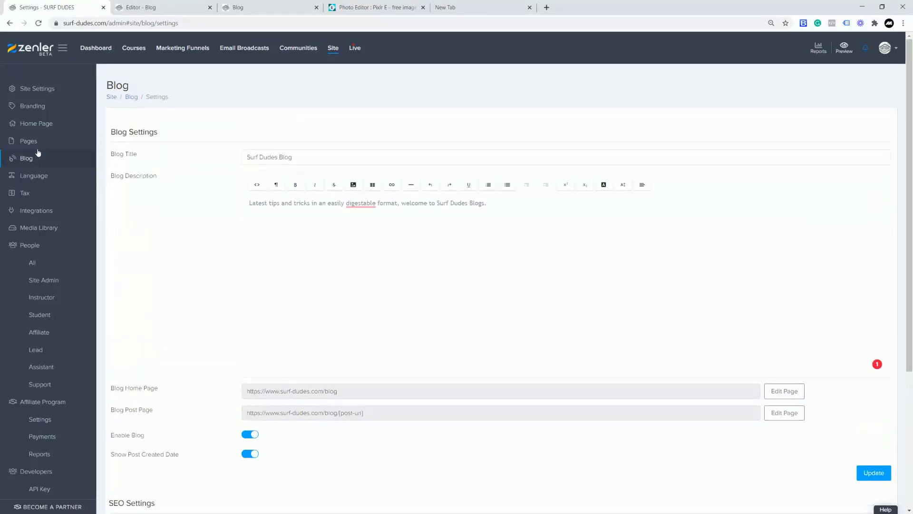
left_click(56, 162)
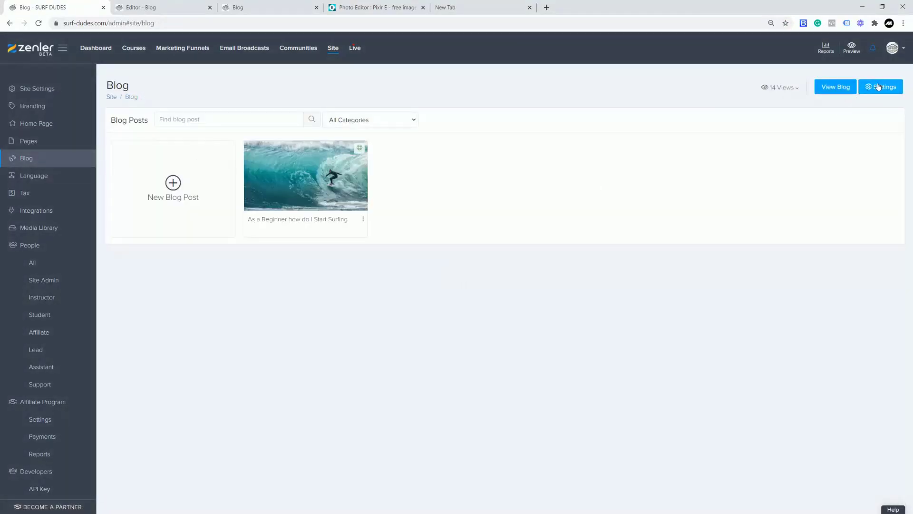
left_click(880, 87)
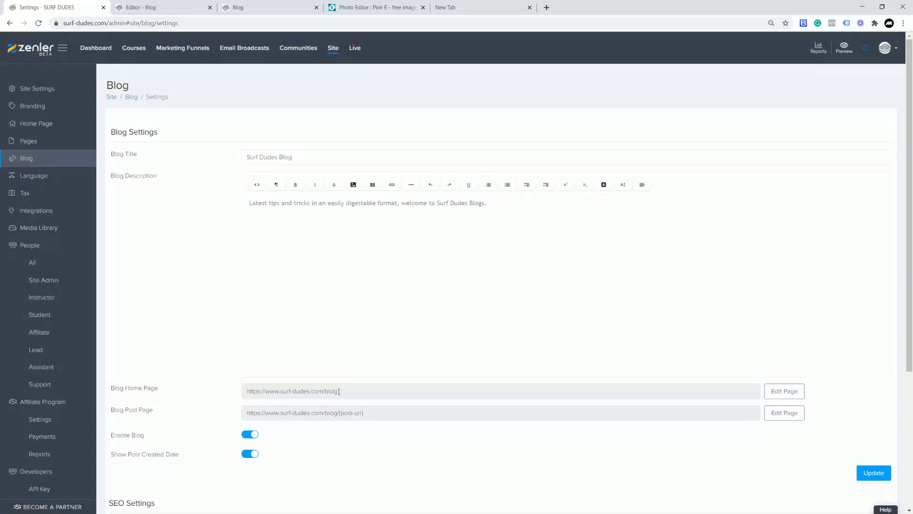
left_click(785, 391)
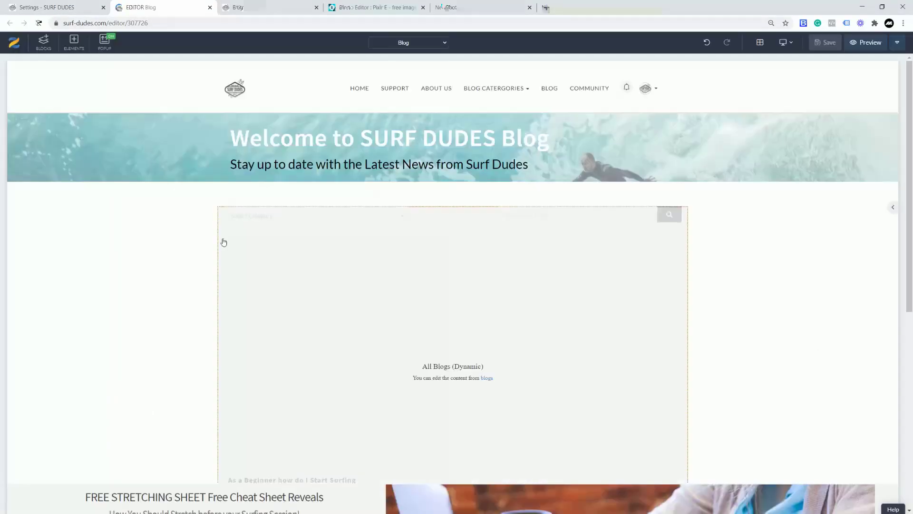
- Upload BLogpost1 (1).jpg from the Desktop without cropping as the background image of the welcome header block
left_click(13, 120)
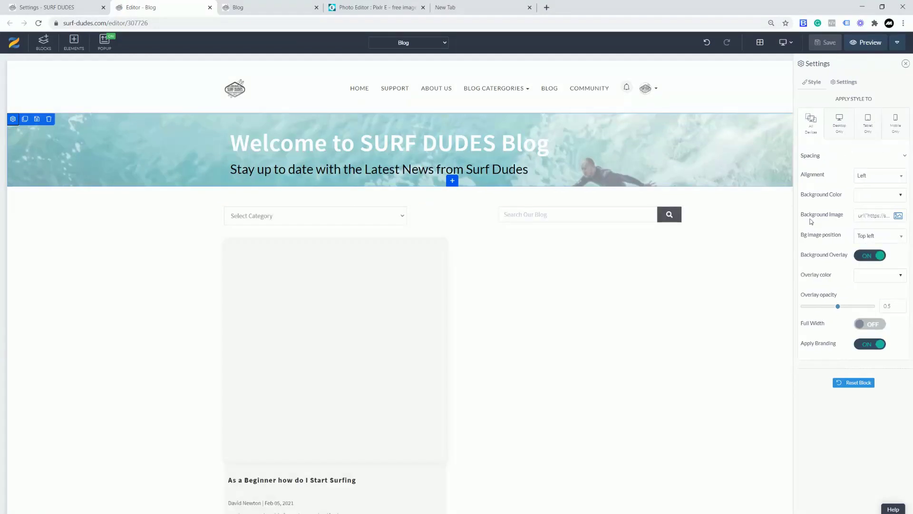
left_click(898, 215)
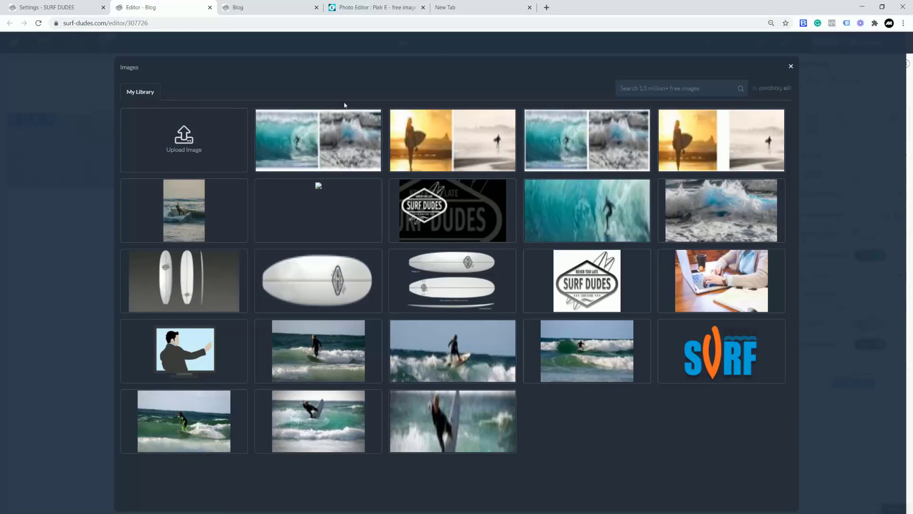
left_click(201, 138)
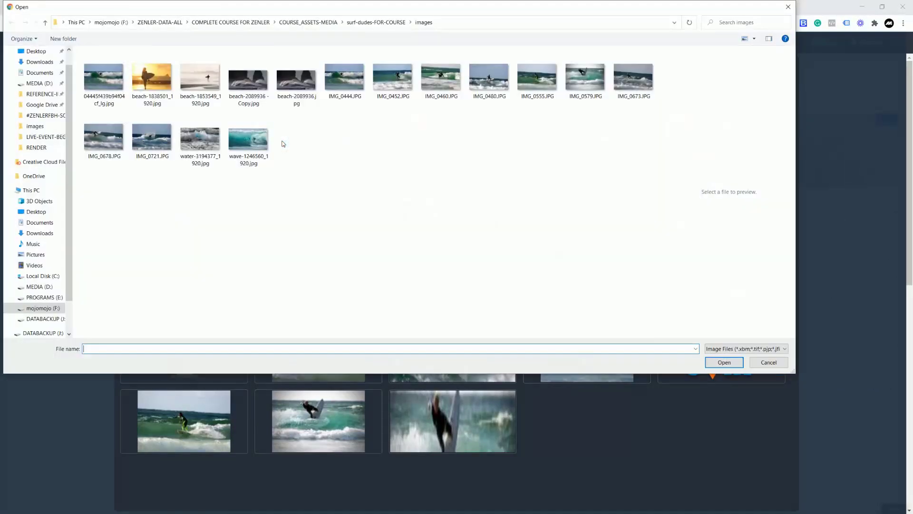
left_click(36, 51)
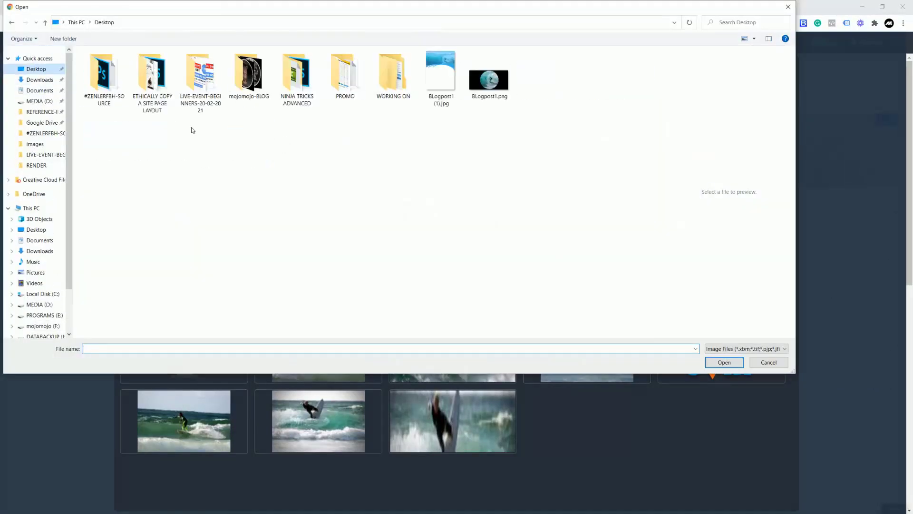
left_click(441, 76)
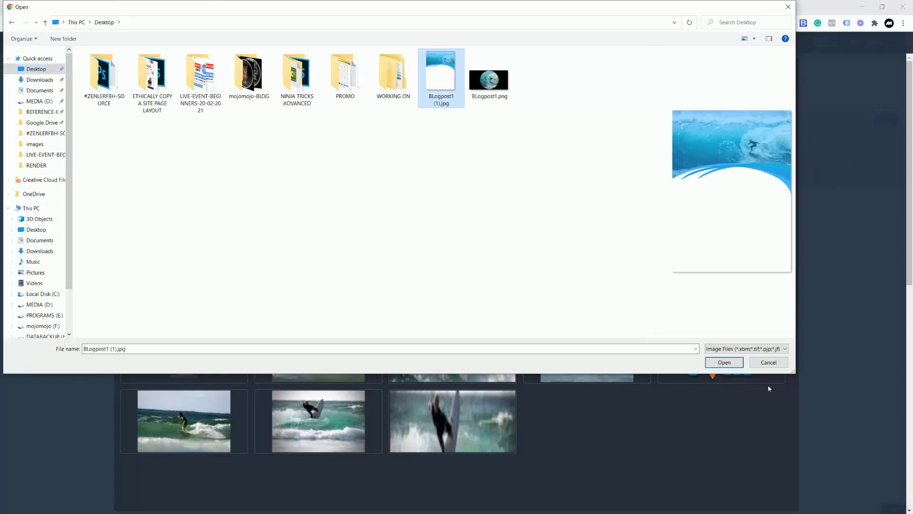
left_click(724, 362)
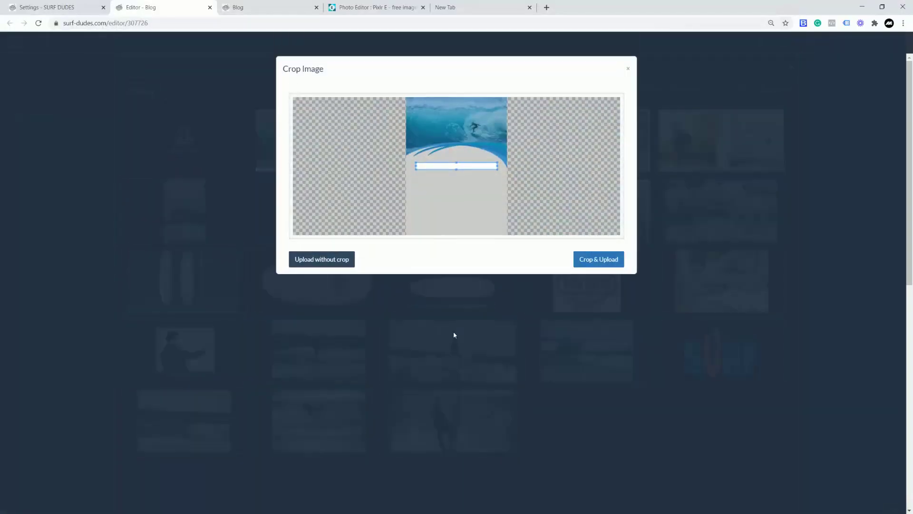
left_click_drag(417, 163, 414, 143)
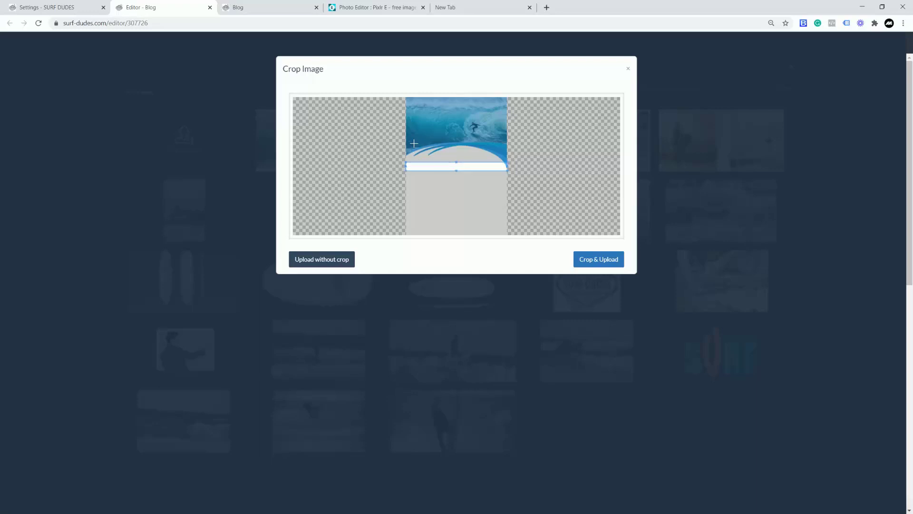
left_click(320, 261)
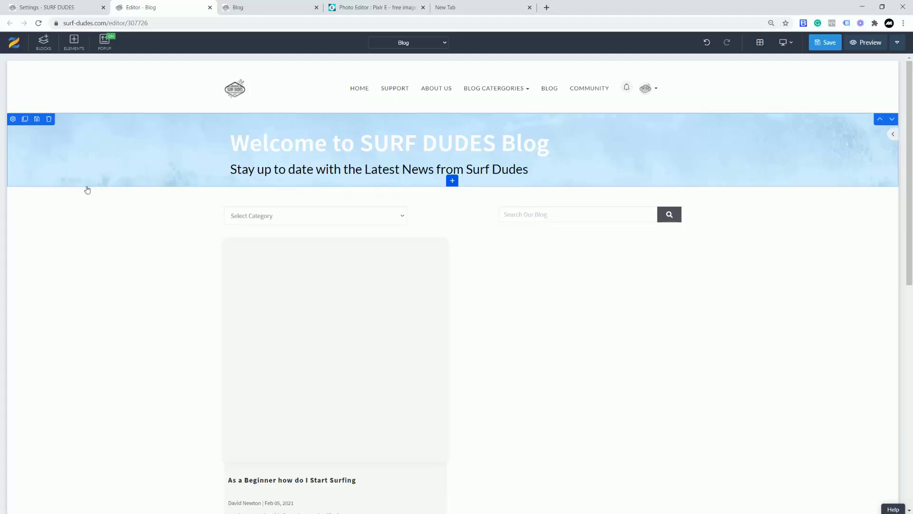
- Set both the bottom spacing and the bottom padding of the welcome text container to 100
left_click(257, 175)
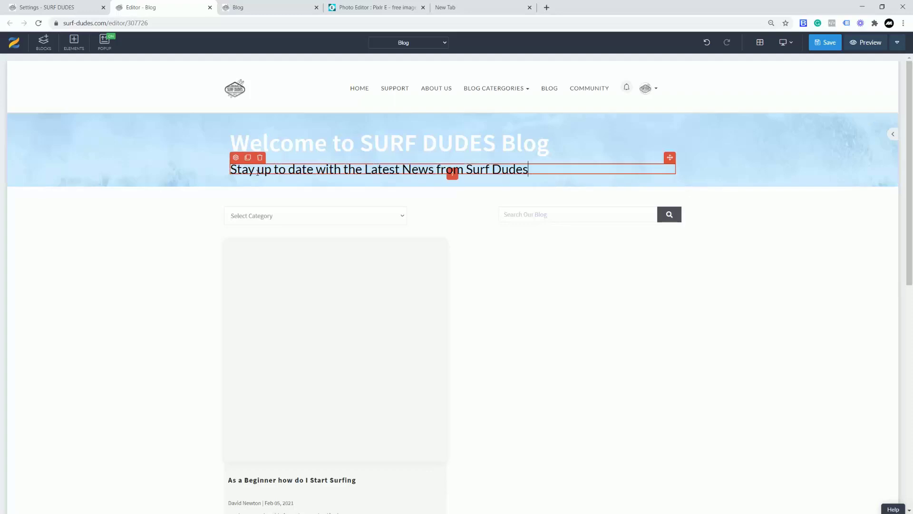
left_click(236, 159)
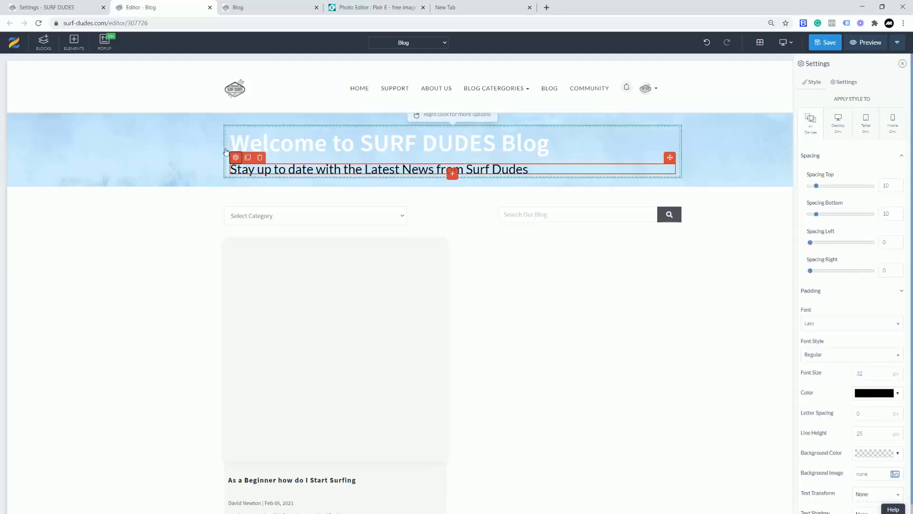
left_click(240, 159)
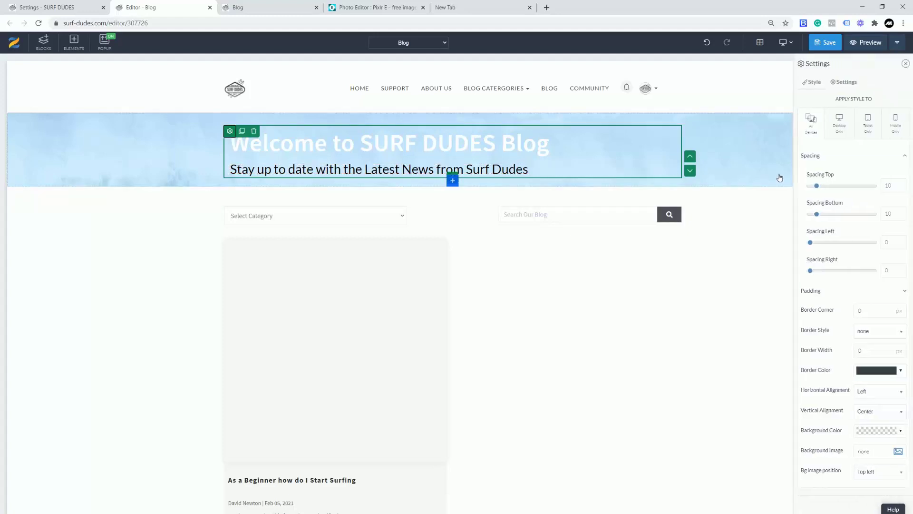
left_click_drag(818, 214, 911, 221)
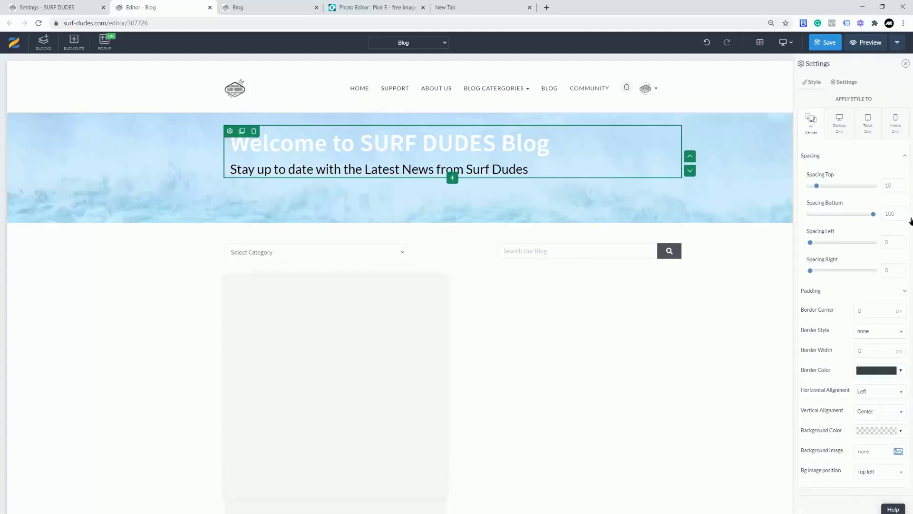
left_click(906, 292)
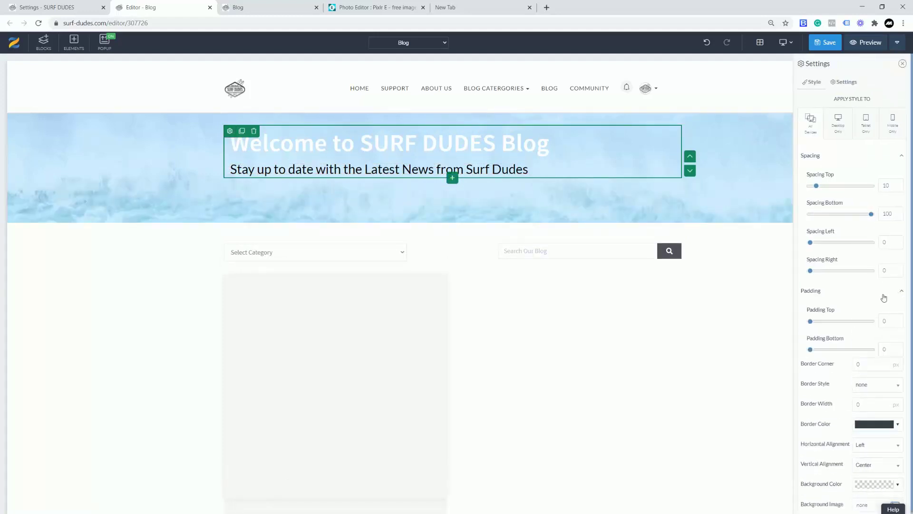
left_click_drag(810, 351, 871, 353)
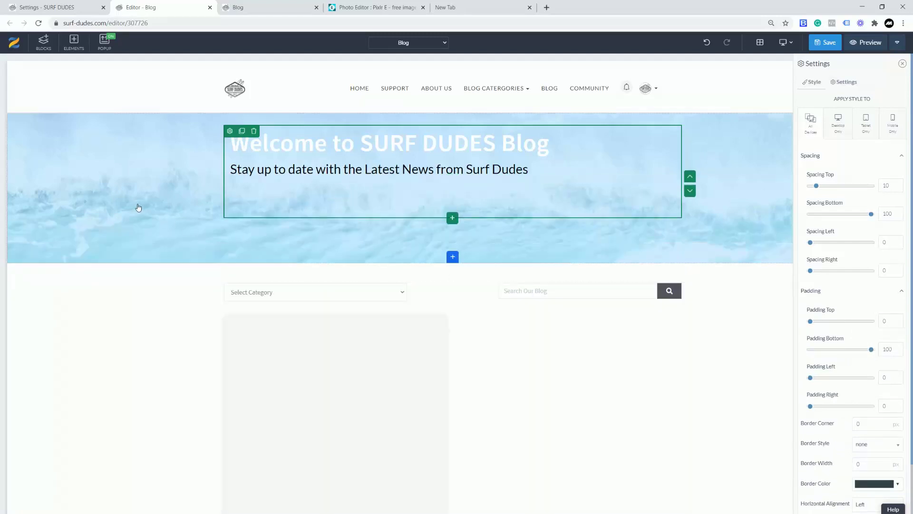
- Increase the welcome text container's bottom spacing to 600 and check how the wave background fills the header
mouse_move(165, 263)
key("Return")
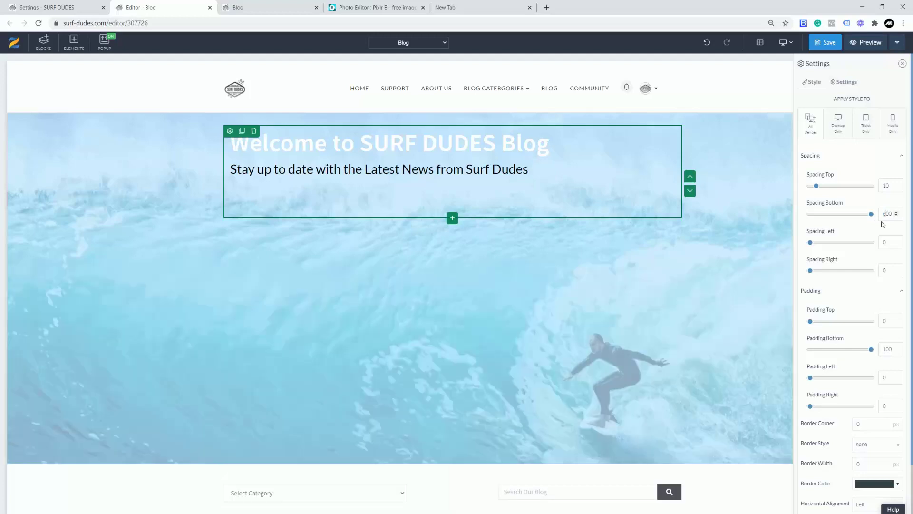
scroll(604, 292, "down", 2)
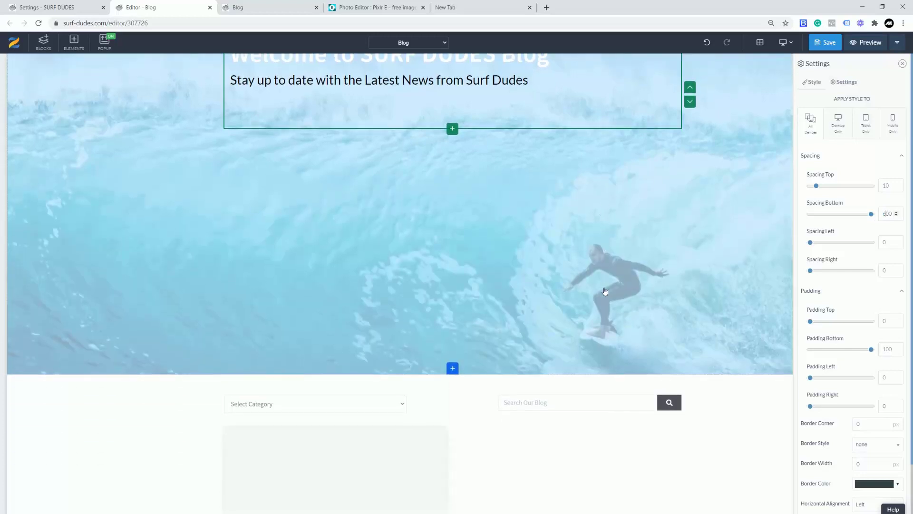
scroll(604, 291, "up", 1)
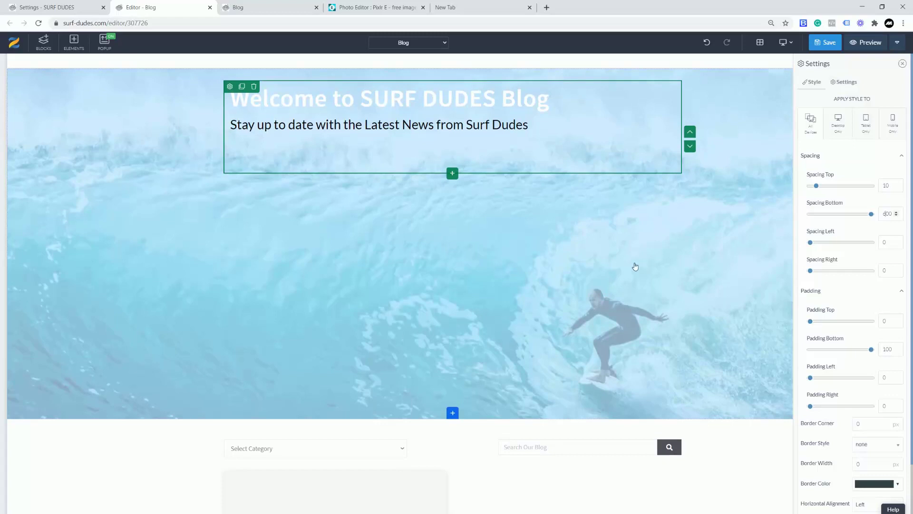
- Return to Pixlr E and crop the header image's upper wave area and lower white area, to about 3000 by 1859 px
left_click(370, 9)
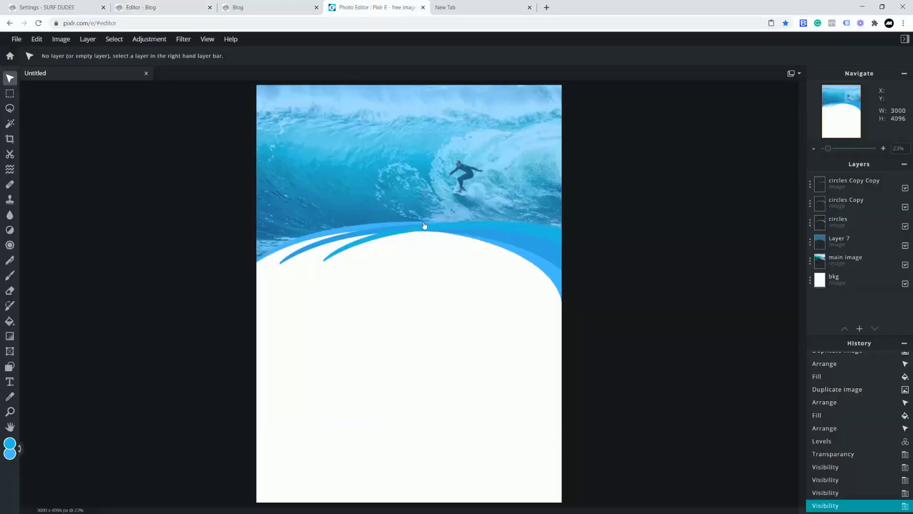
left_click(10, 138)
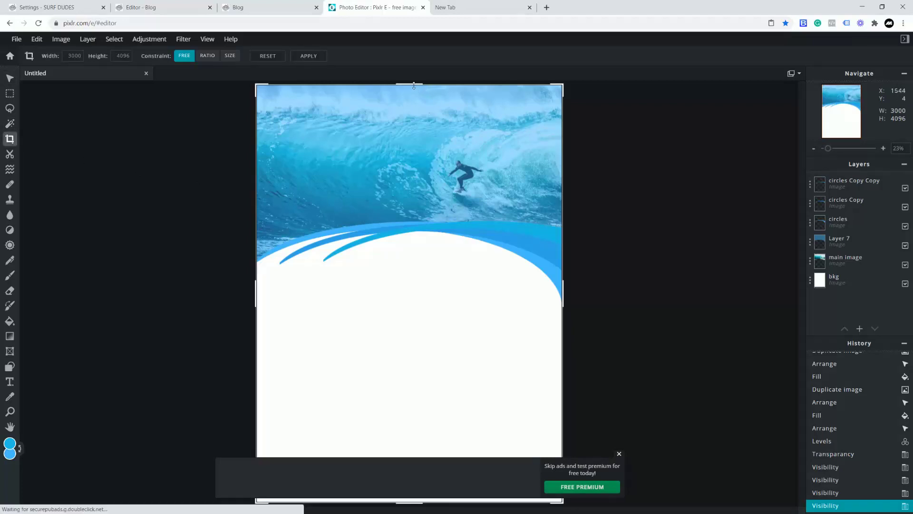
left_click_drag(409, 85, 414, 139)
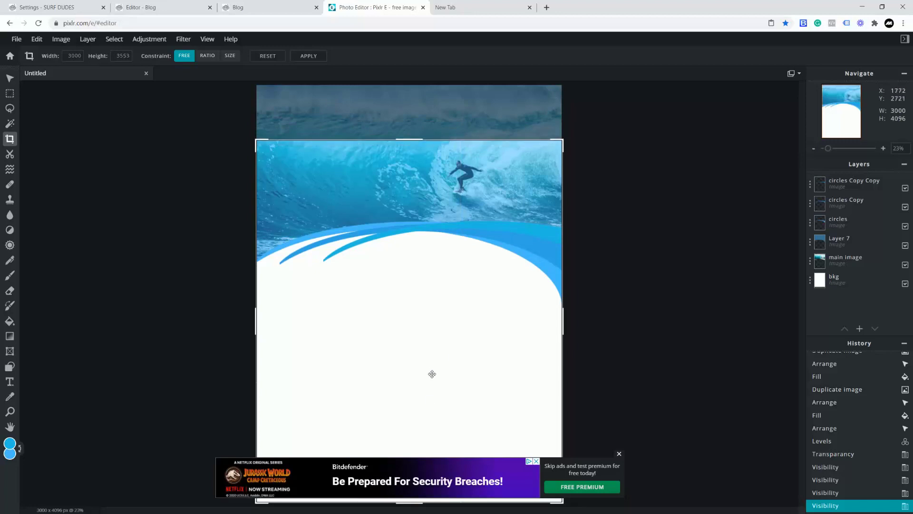
left_click(619, 454)
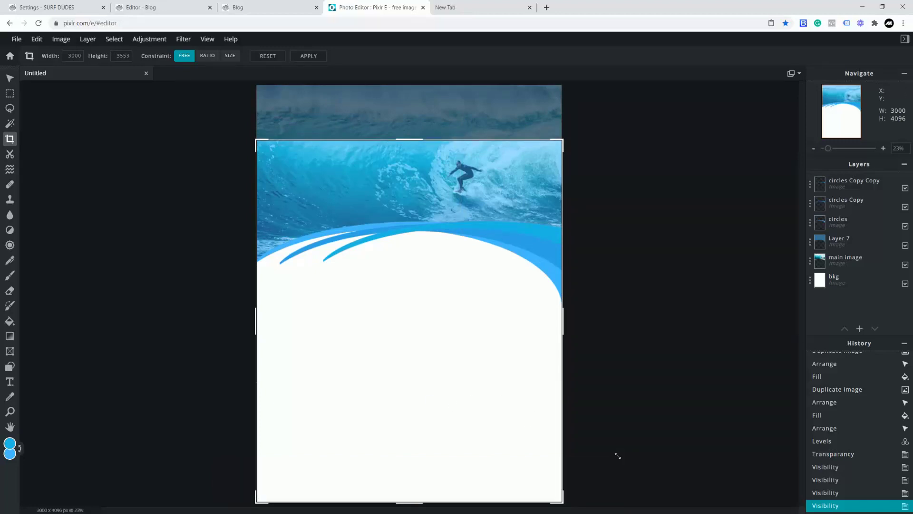
left_click_drag(419, 501, 428, 329)
left_click(9, 78)
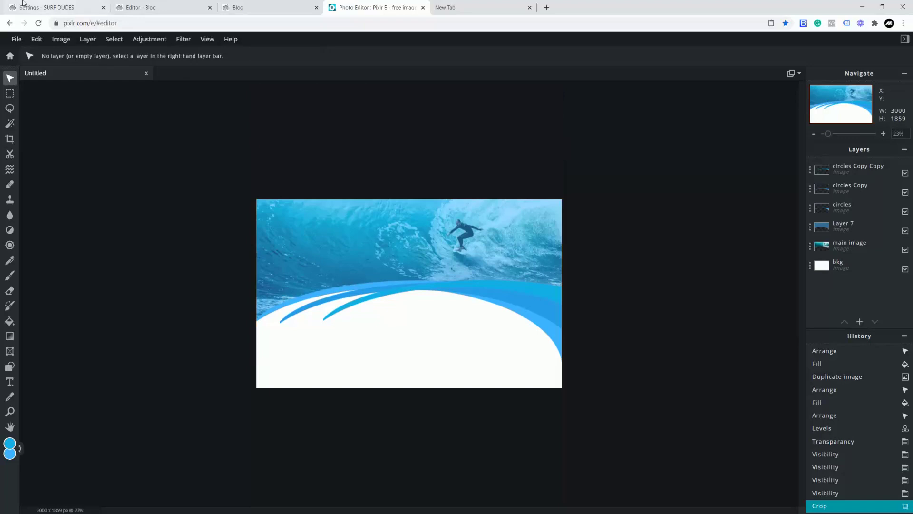
- Save the cropped header image as a JPG named BLogpost1 at 100% quality and download it
left_click(17, 39)
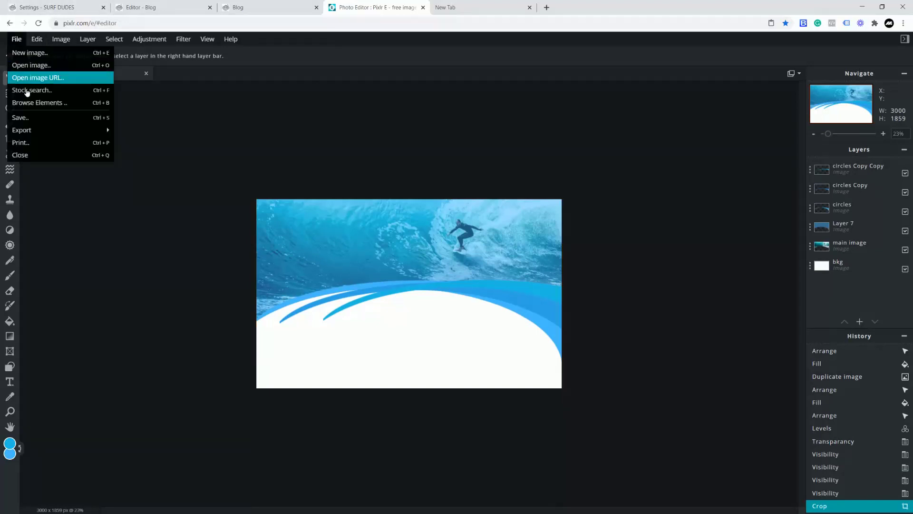
left_click(32, 119)
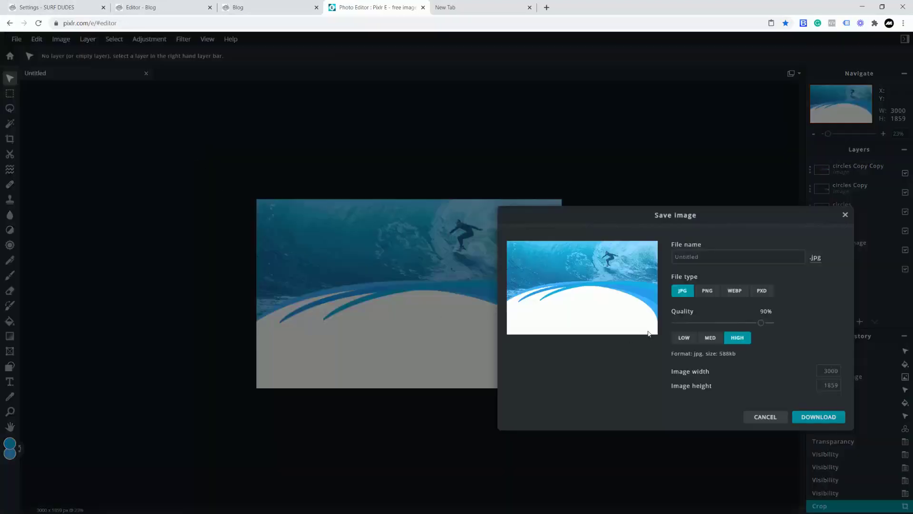
left_click_drag(688, 257, 668, 256)
left_click_drag(731, 256, 664, 263)
type("b")
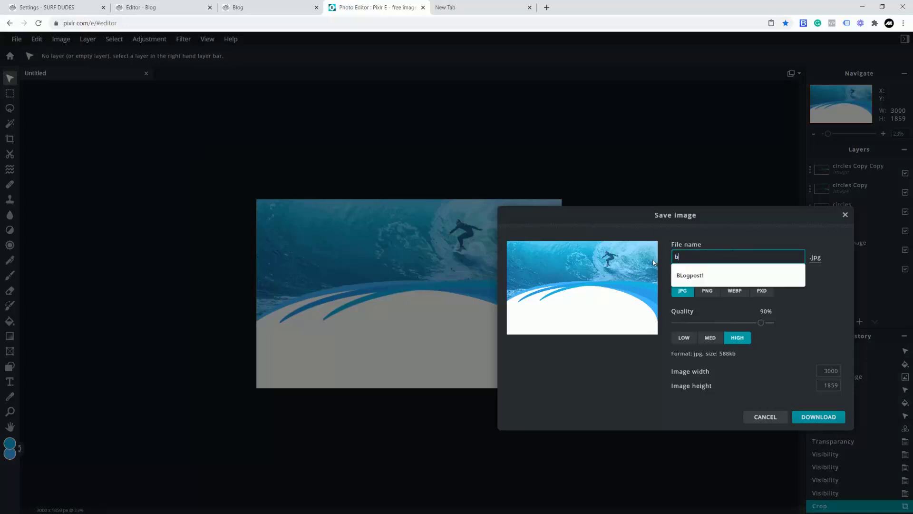
left_click(734, 281)
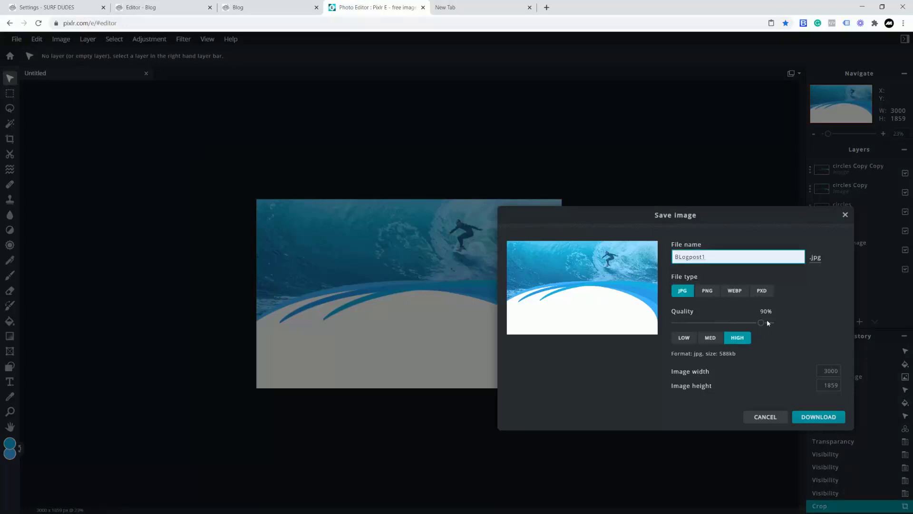
left_click(819, 417)
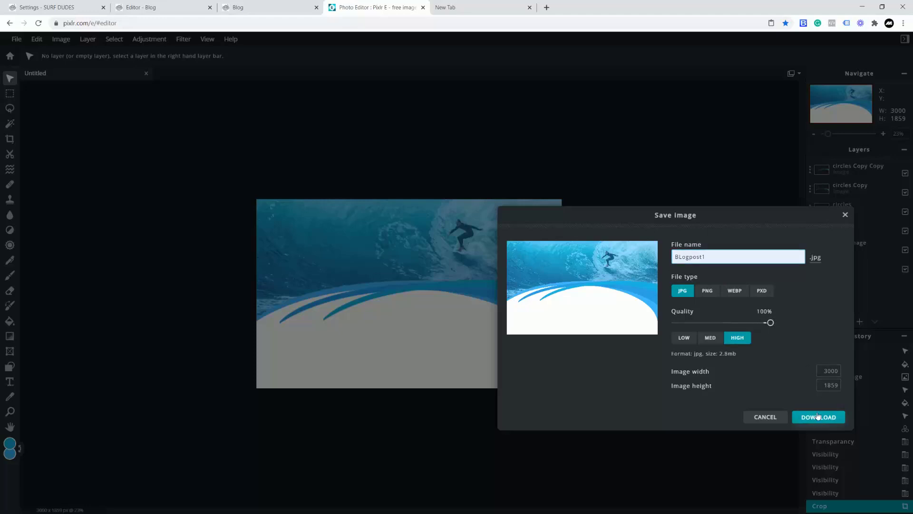
- Switch to Photoshop, update the open BLogpost1 (1).jpg from its changed disk copy, and return to the browser
key("alt+Tab")
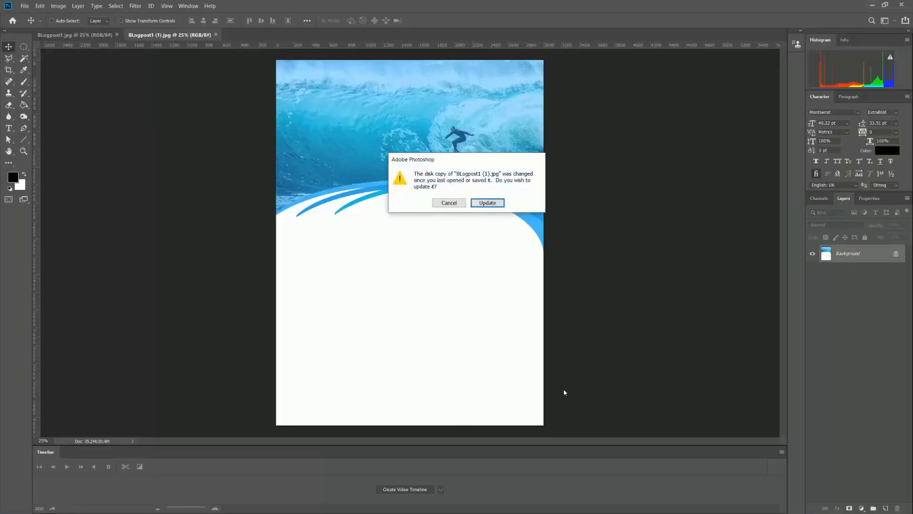
left_click(488, 203)
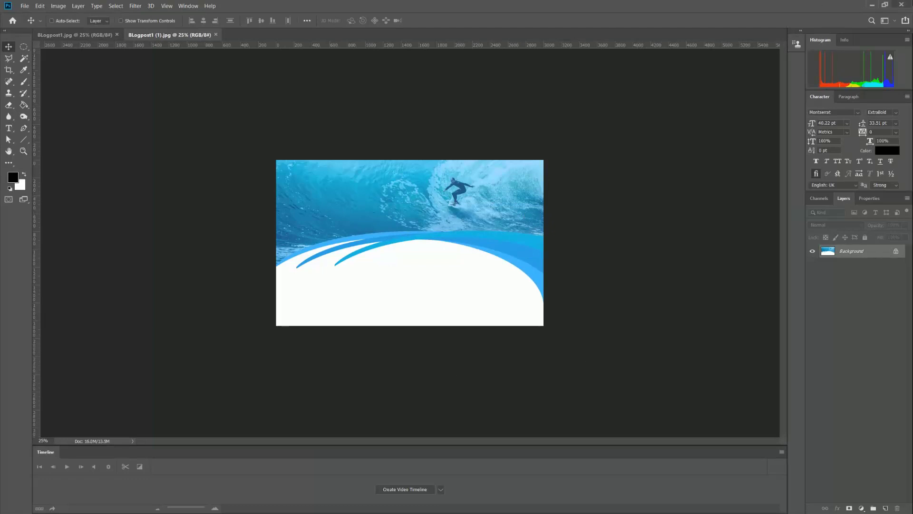
left_click(872, 5)
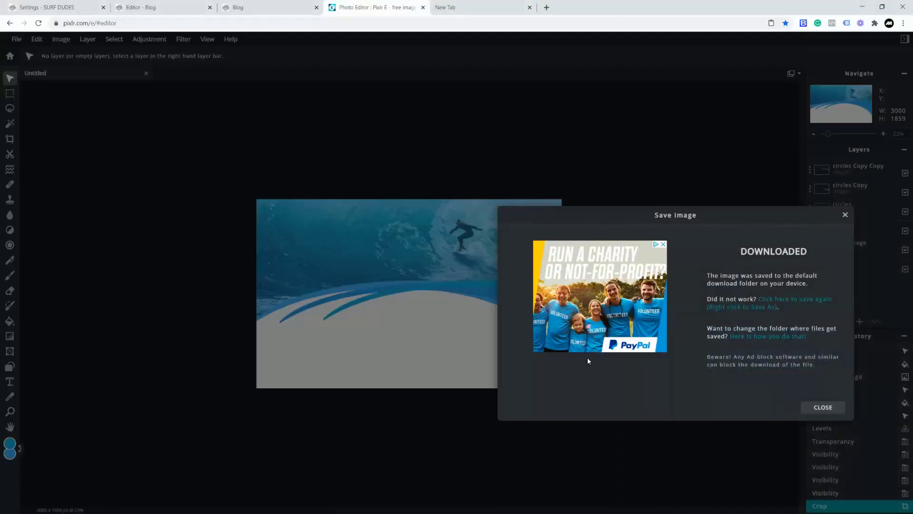
- Show the newly downloaded BLogpost1 (1).jpg in its folder from the browser's downloads list and try to move it to the Desktop
left_click(903, 23)
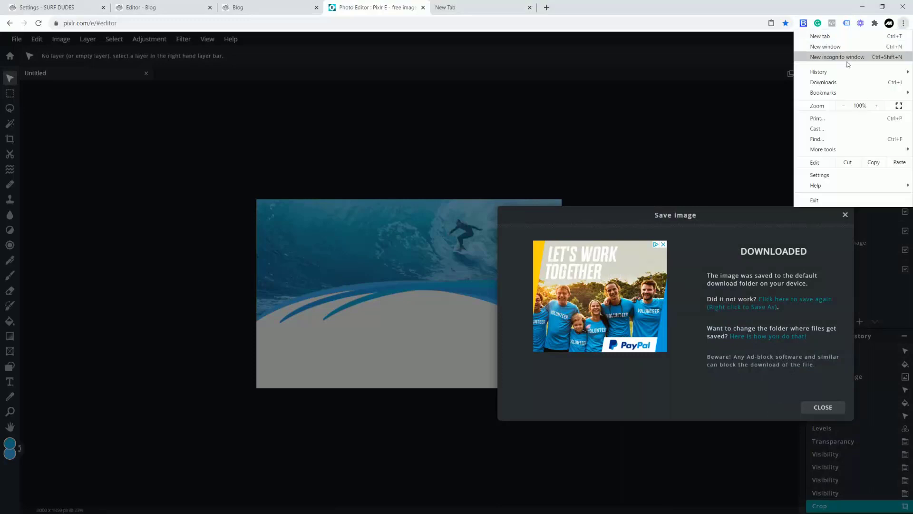
left_click(833, 84)
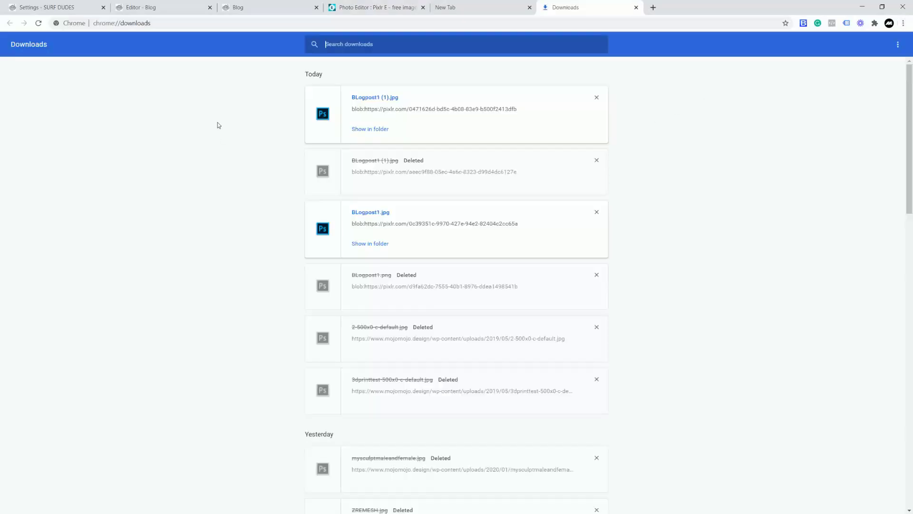
left_click(369, 131)
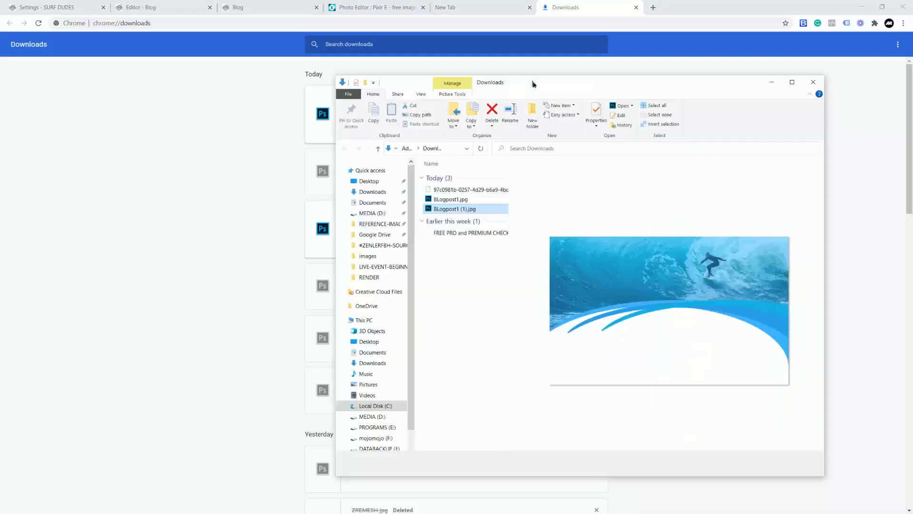
left_click_drag(534, 84, 354, 45)
left_click_drag(275, 173, 193, 142)
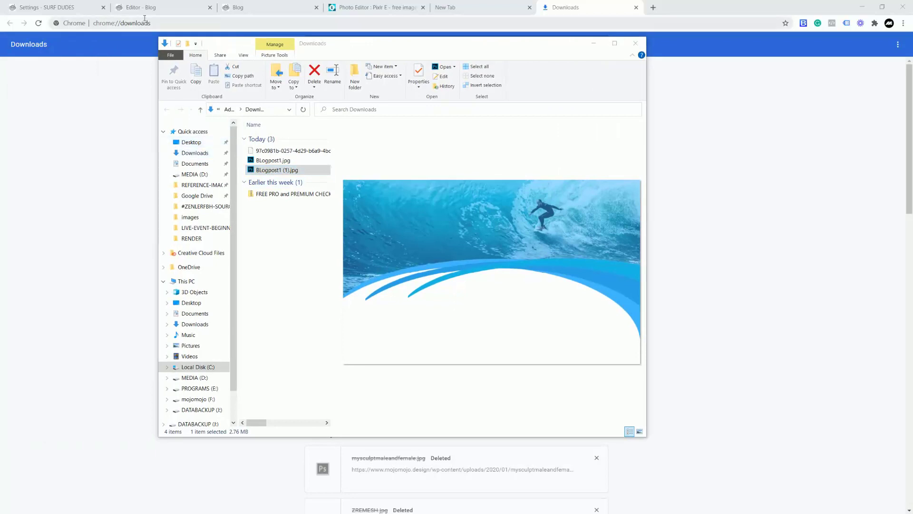
- Return to the blog page editor and upload BLogpost1 (1).jpg from Downloads without cropping as the welcome header block's background image
left_click(260, 7)
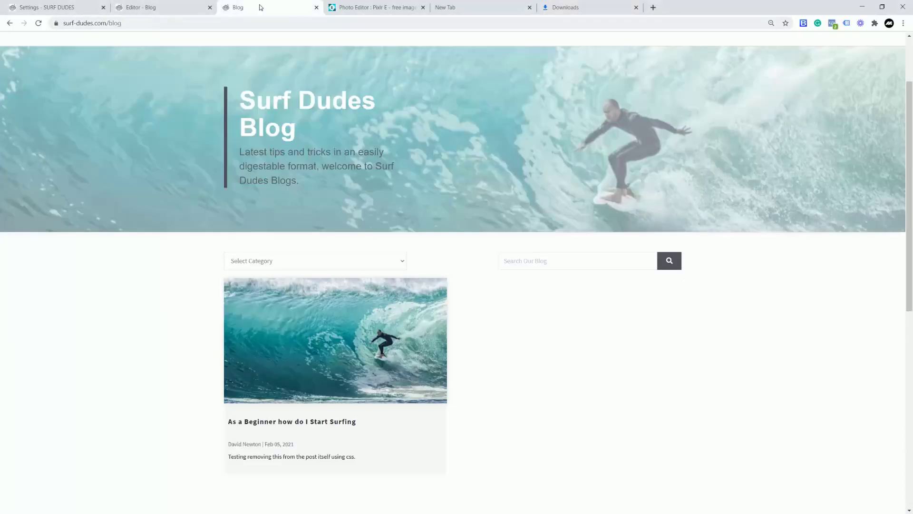
left_click(162, 8)
left_click(49, 102)
left_click(15, 75)
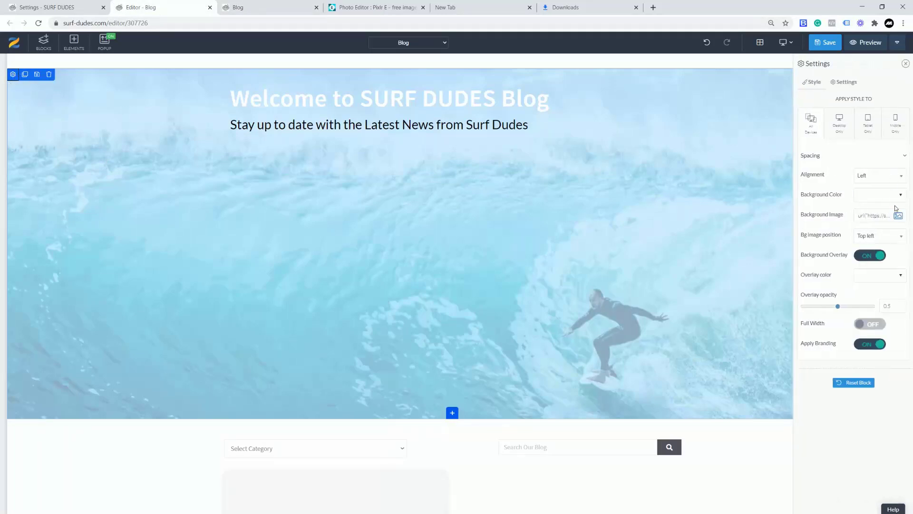
left_click(899, 217)
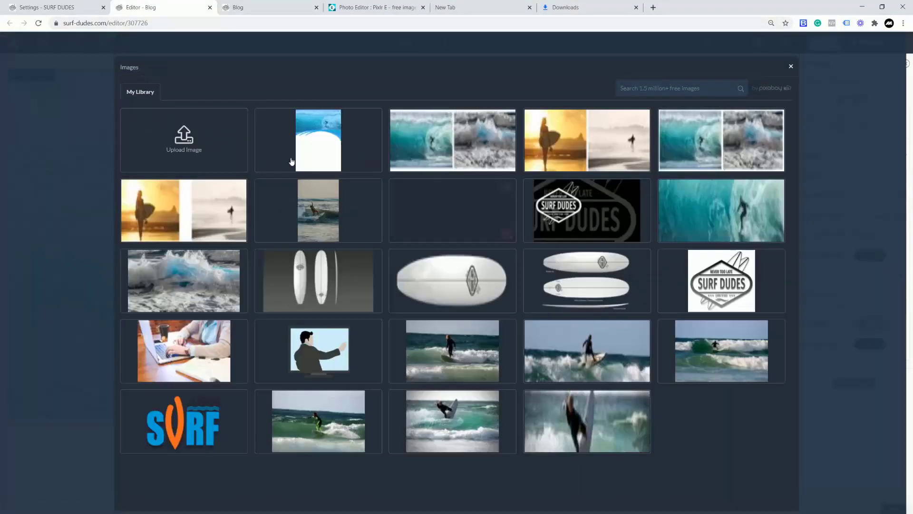
left_click(199, 142)
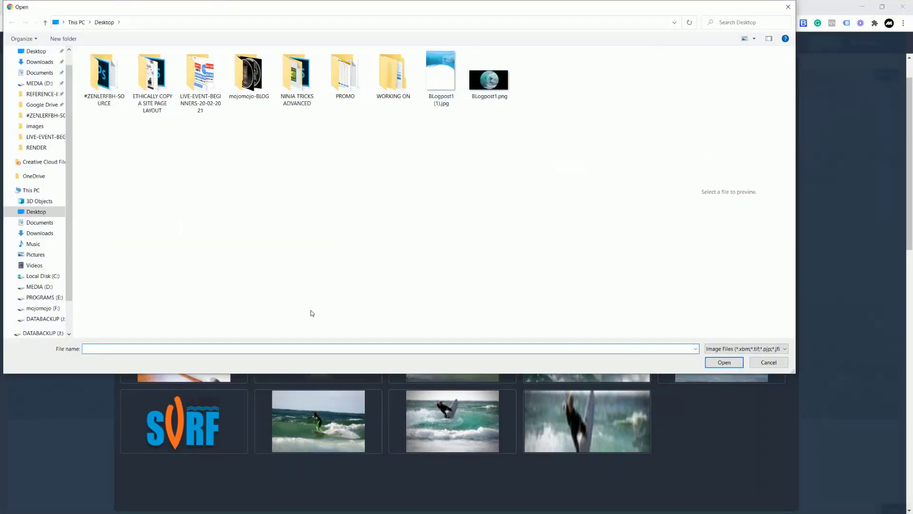
left_click(41, 222)
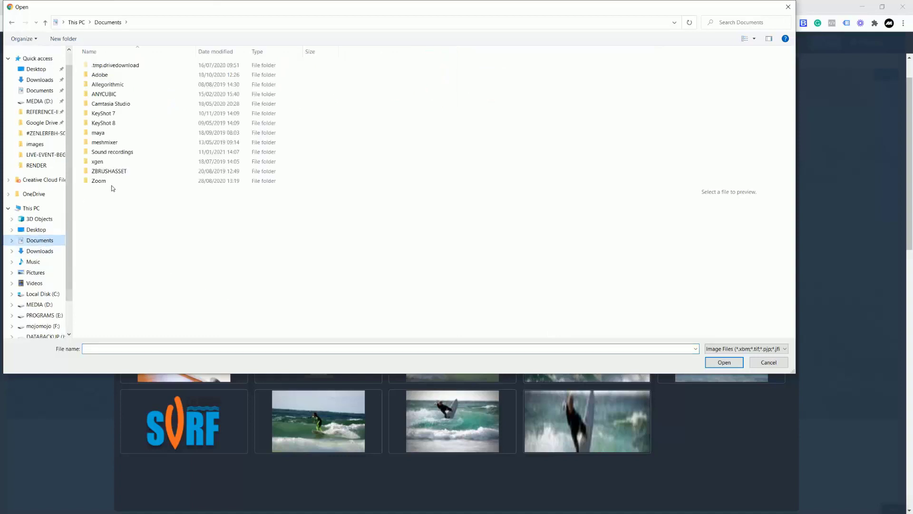
left_click(40, 250)
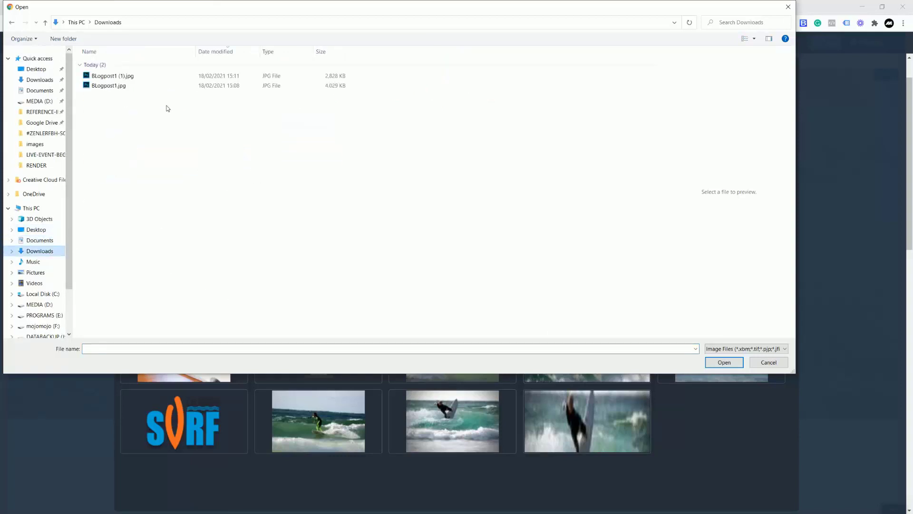
left_click(117, 76)
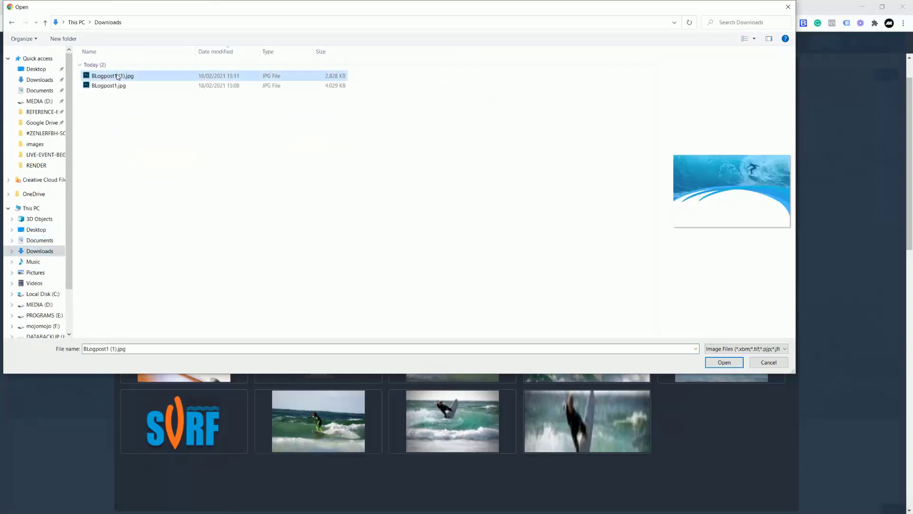
left_click(735, 363)
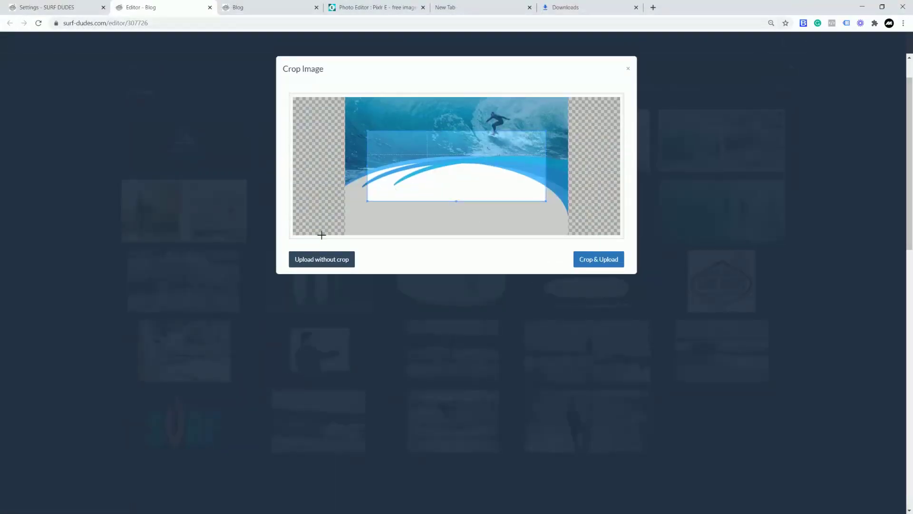
left_click(329, 260)
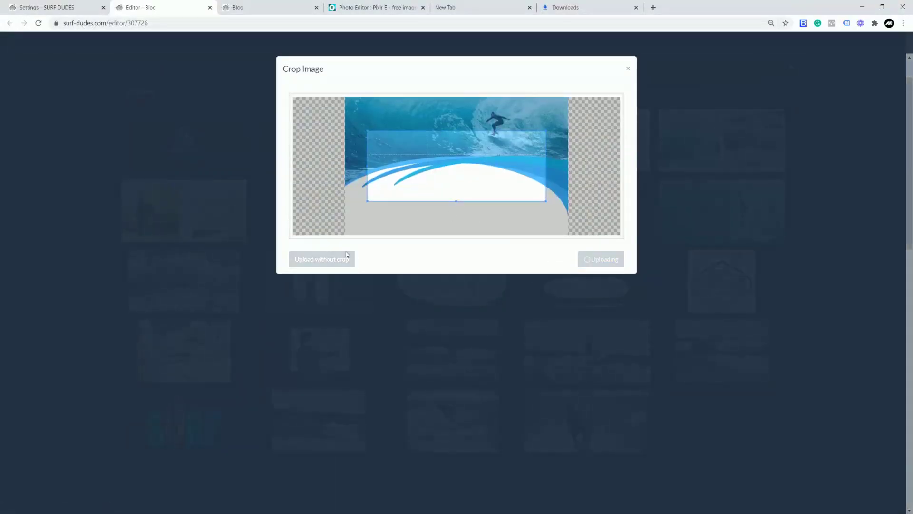
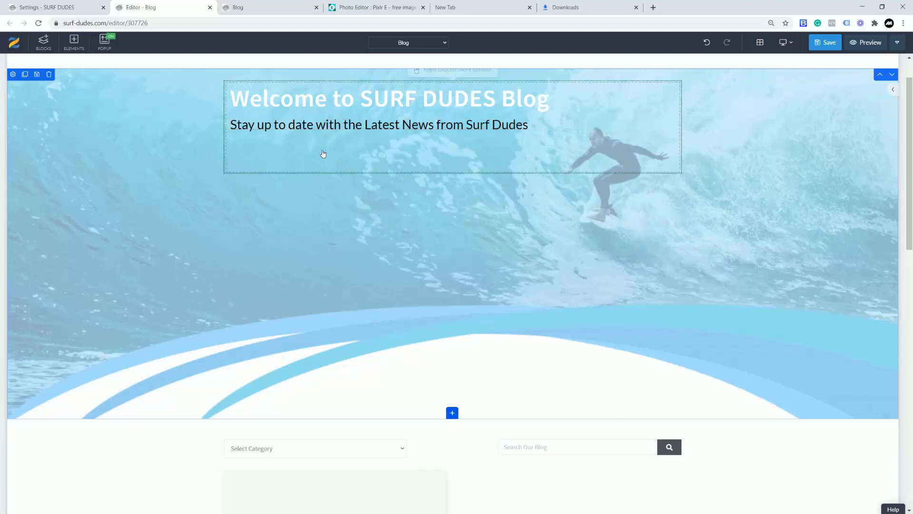
- Duplicate the welcome text container and delete the subtitle and heading from the lower copy
left_click(318, 166)
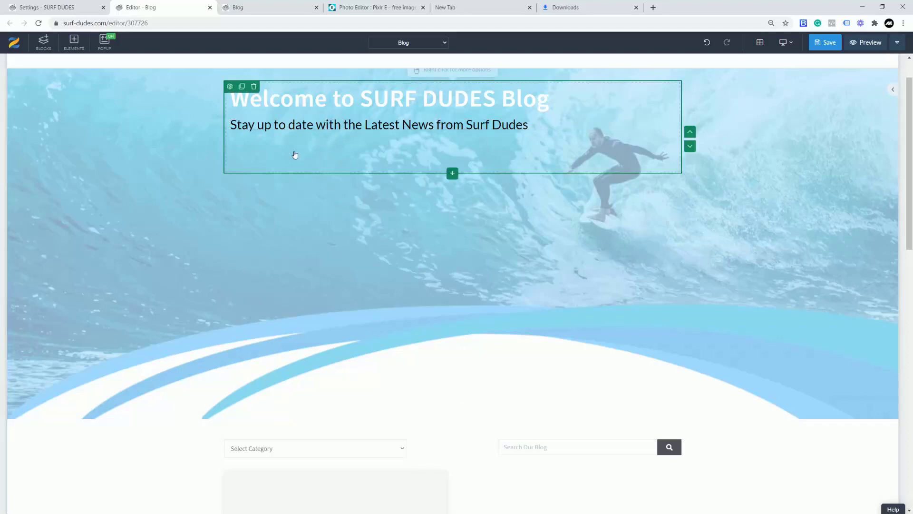
left_click(242, 87)
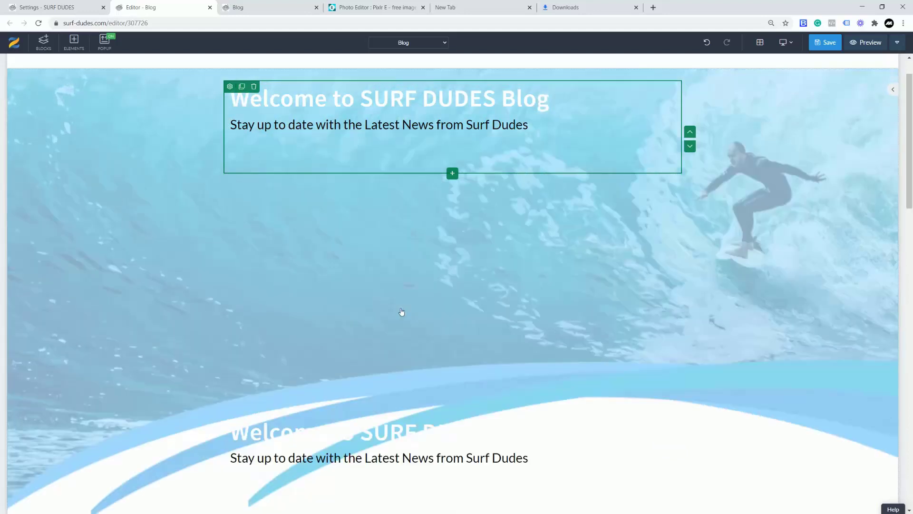
scroll(524, 320, "down", 2)
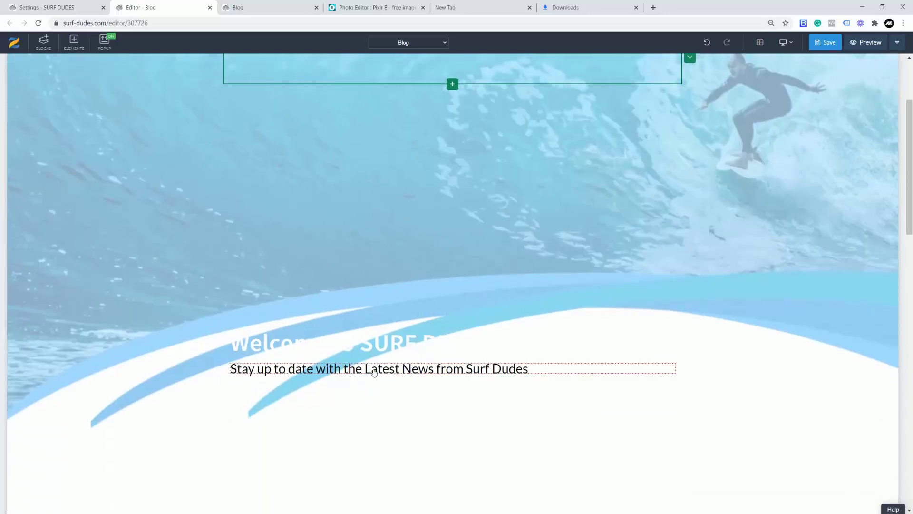
left_click(301, 366)
left_click(259, 356)
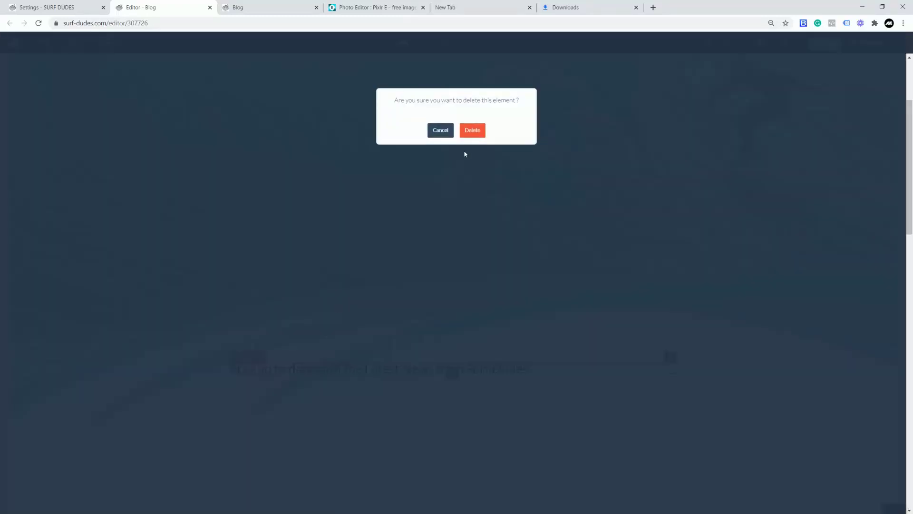
left_click(468, 133)
left_click(274, 348)
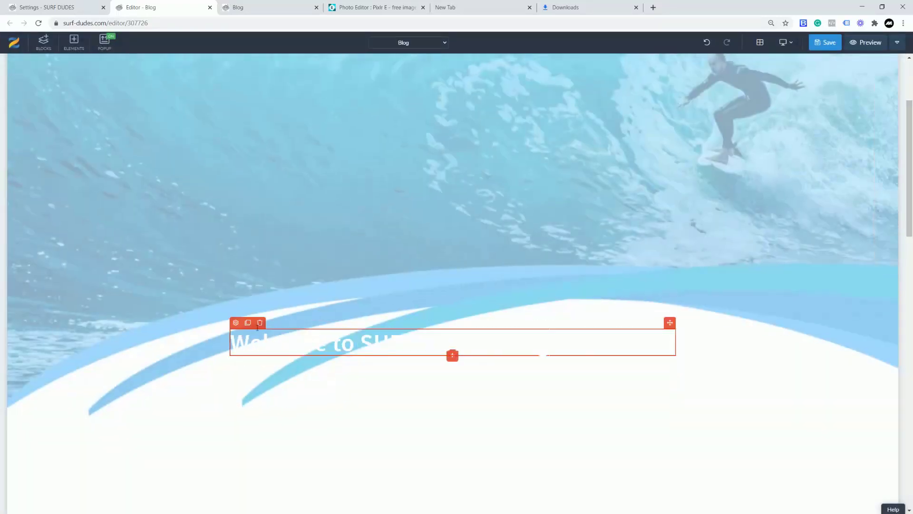
left_click(259, 323)
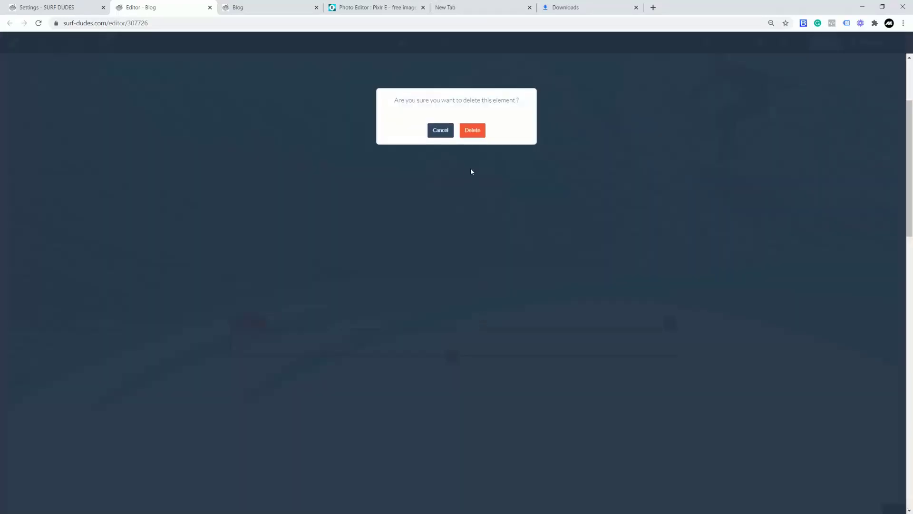
left_click(475, 131)
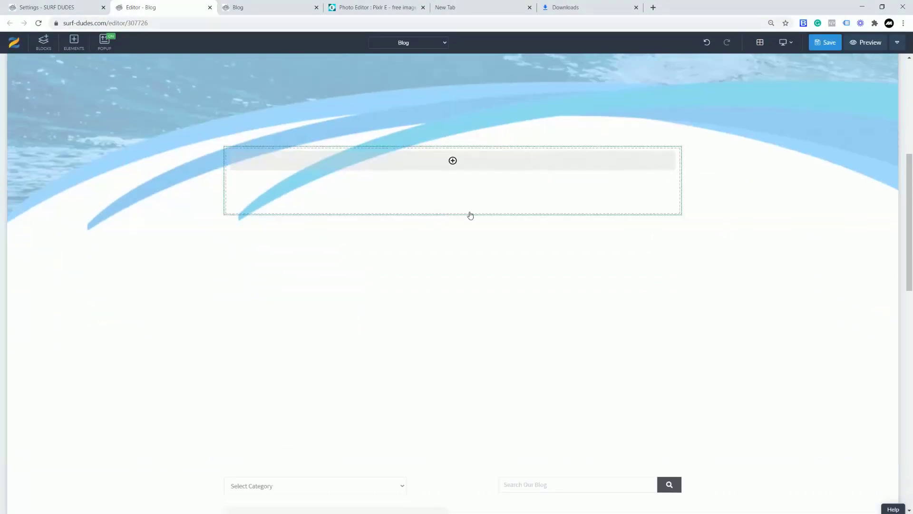
- Set the upper welcome text container's bottom spacing to 60 and check how the curved background fits the header
scroll(308, 195, "up", 7)
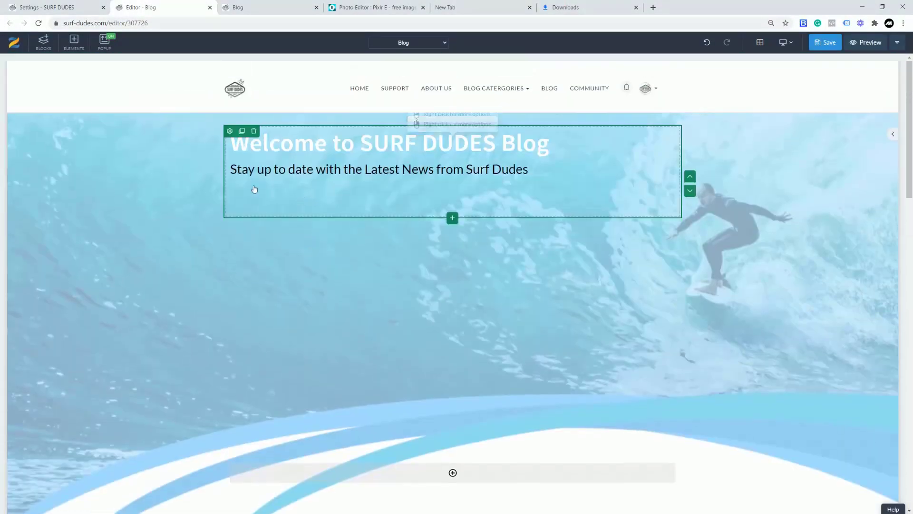
left_click(229, 131)
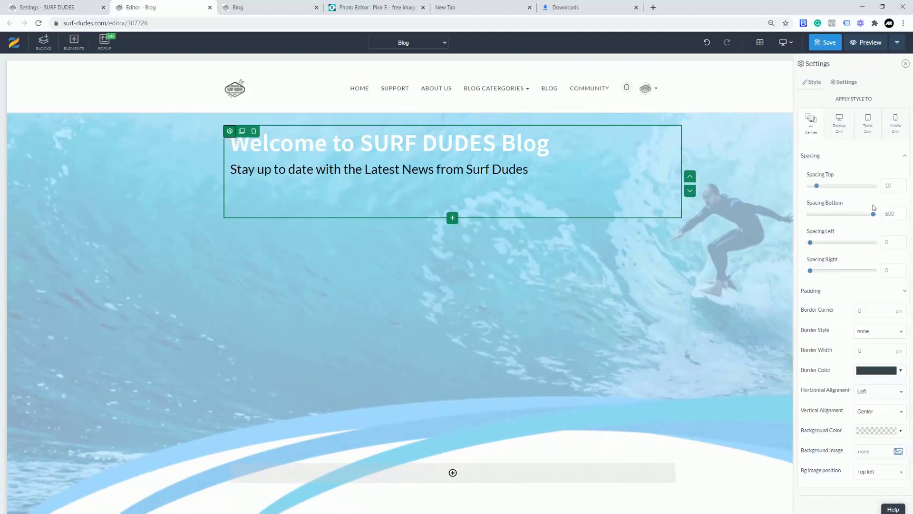
left_click_drag(873, 216, 848, 214)
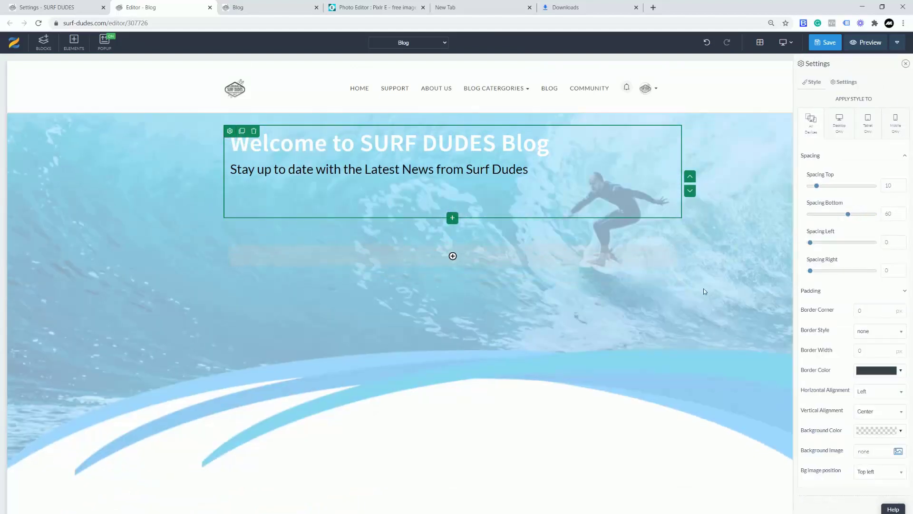
scroll(660, 310, "down", 2)
scroll(660, 309, "down", 2)
scroll(660, 309, "up", 1)
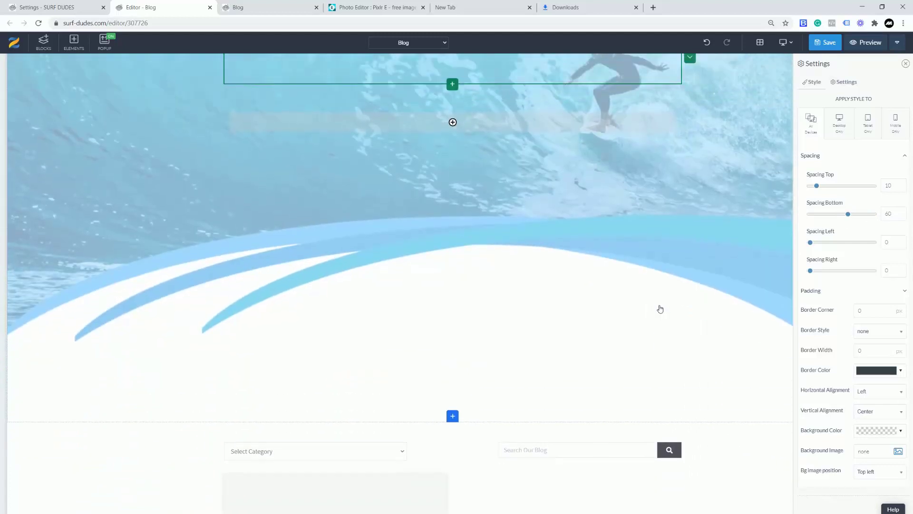
scroll(660, 309, "up", 1)
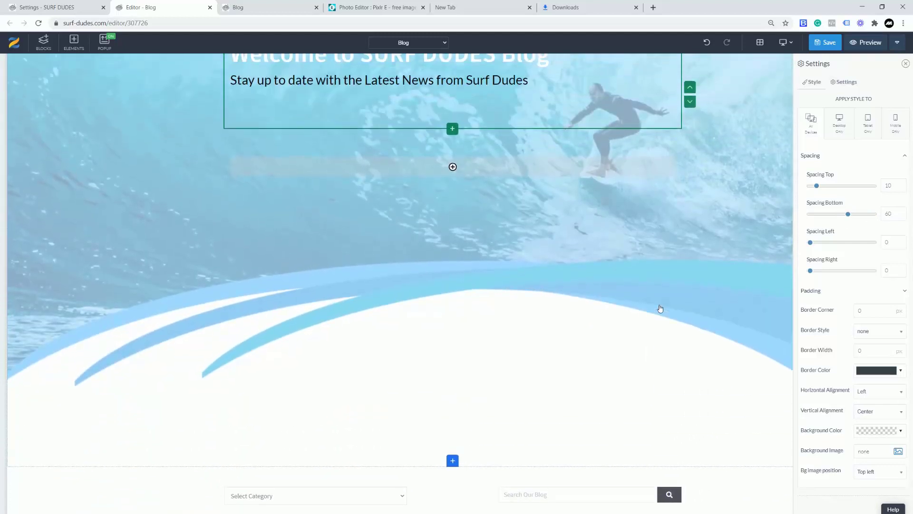
scroll(660, 309, "down", 1)
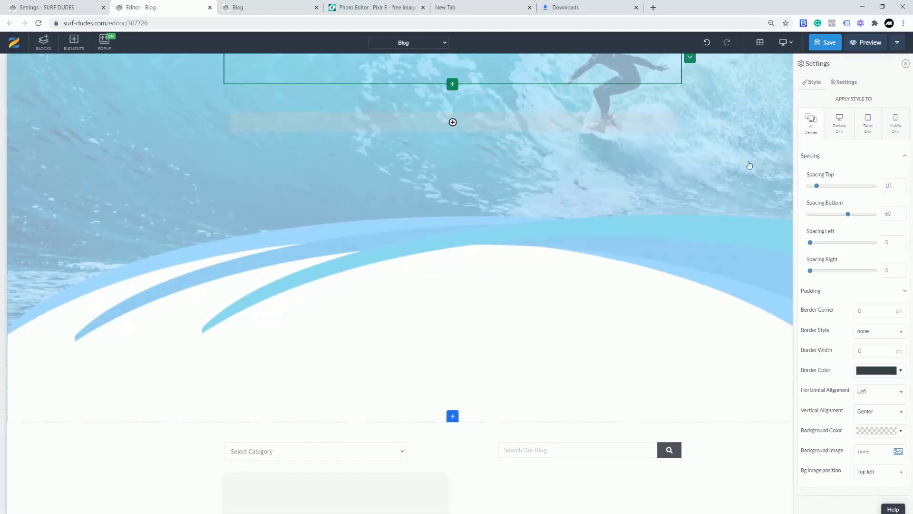
- Set the upper welcome text container's bottom spacing to 0 and save the page
left_click_drag(836, 215, 788, 212)
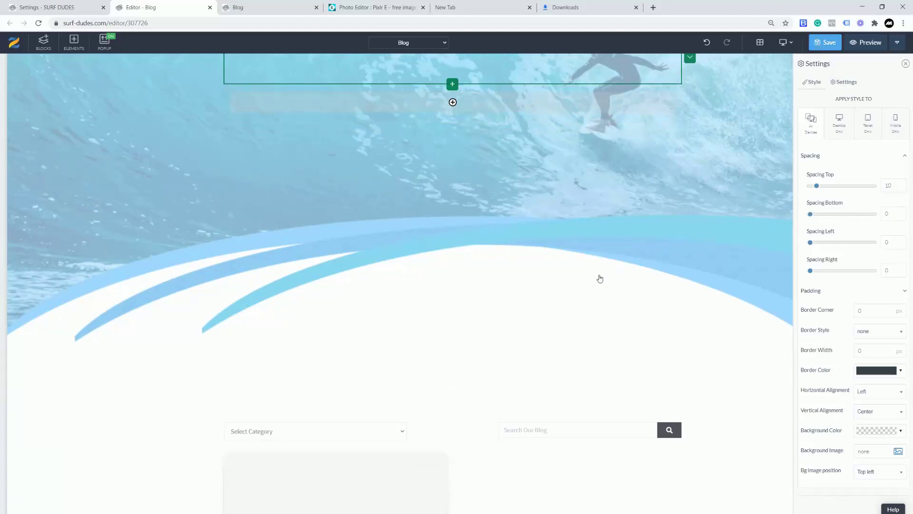
key("ctrl+s")
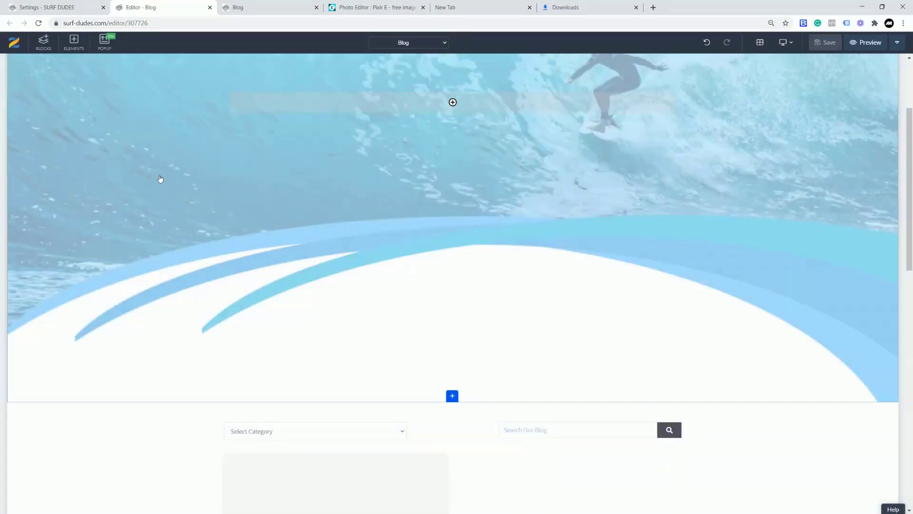
- Turn off the background overlay on the welcome header block and save the page
scroll(350, 186, "up", 3)
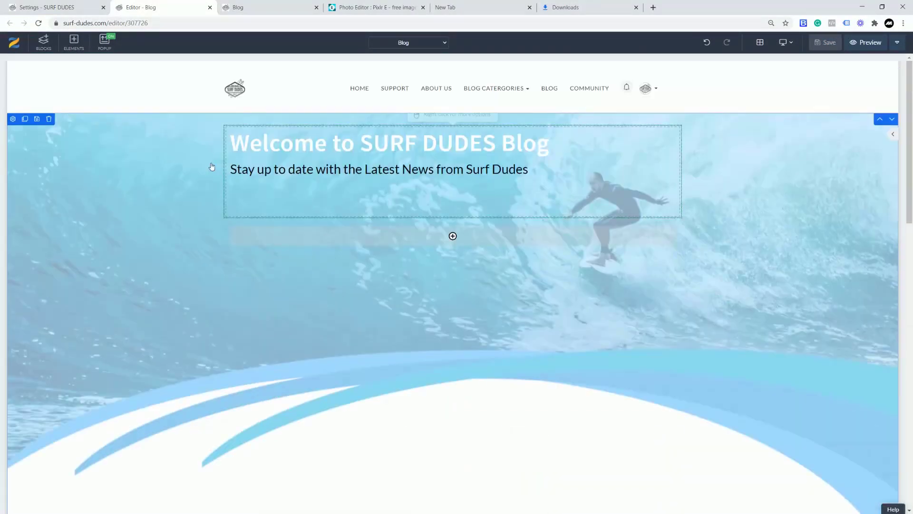
left_click(13, 120)
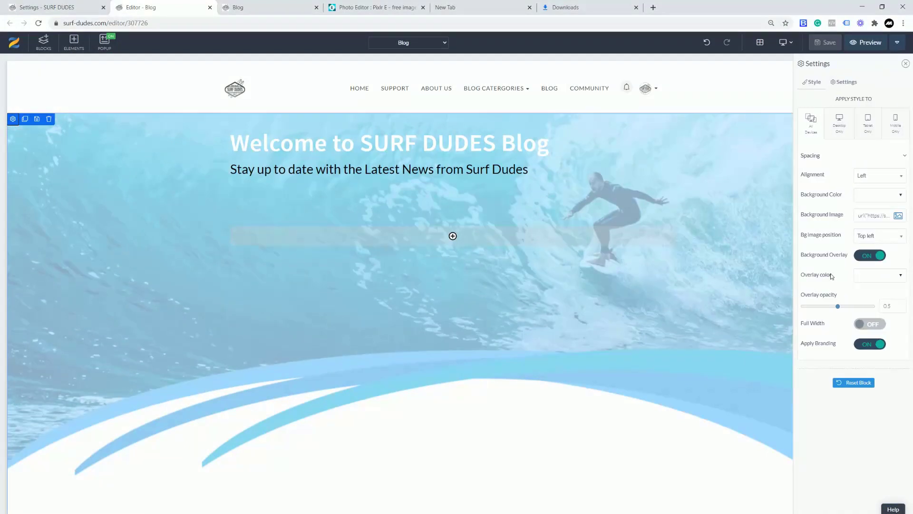
left_click(866, 257)
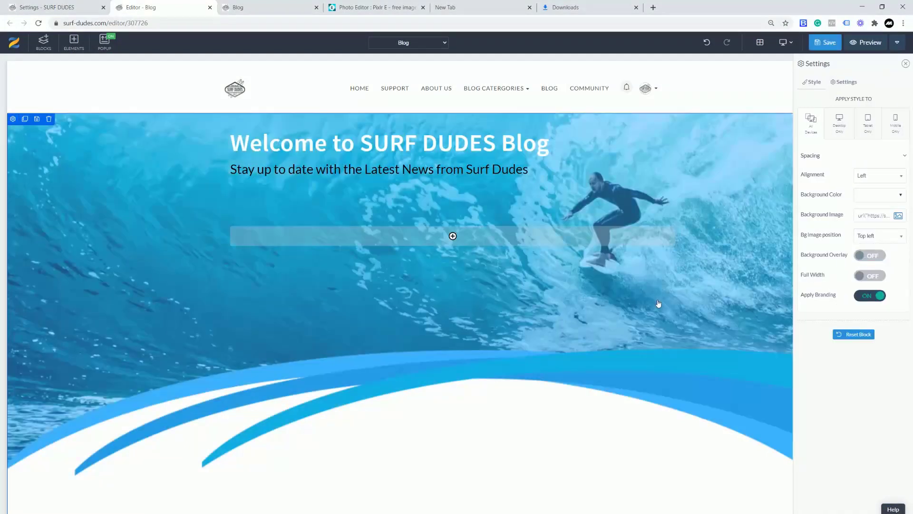
left_click(823, 48)
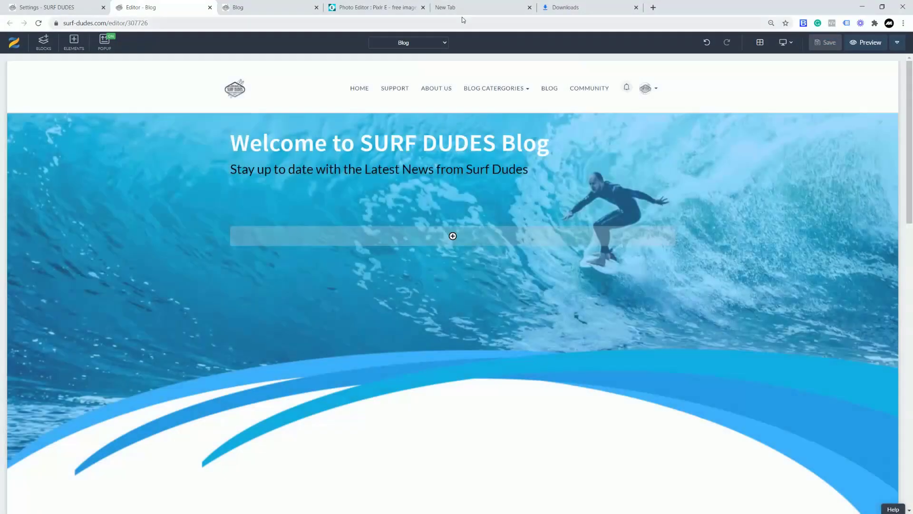
- Reload the live blog page and examine how the header image and curves look above the post list
left_click(266, 9)
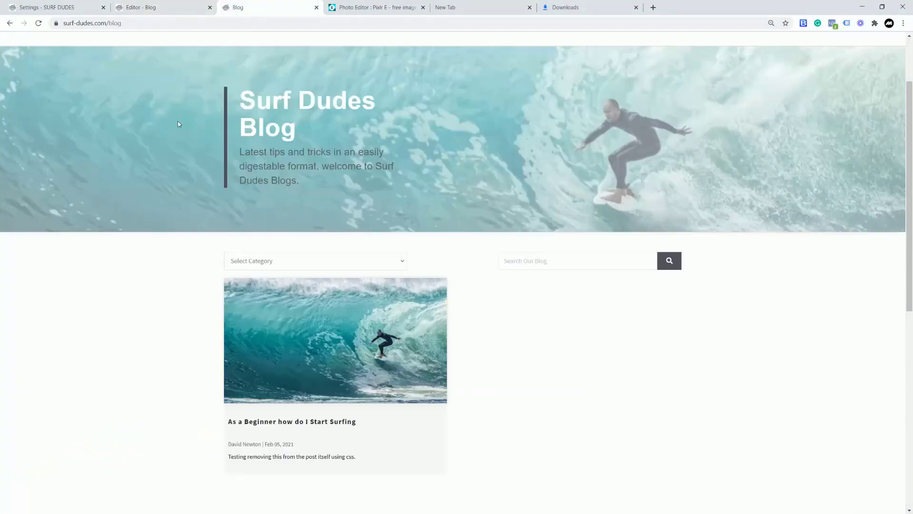
left_click(38, 24)
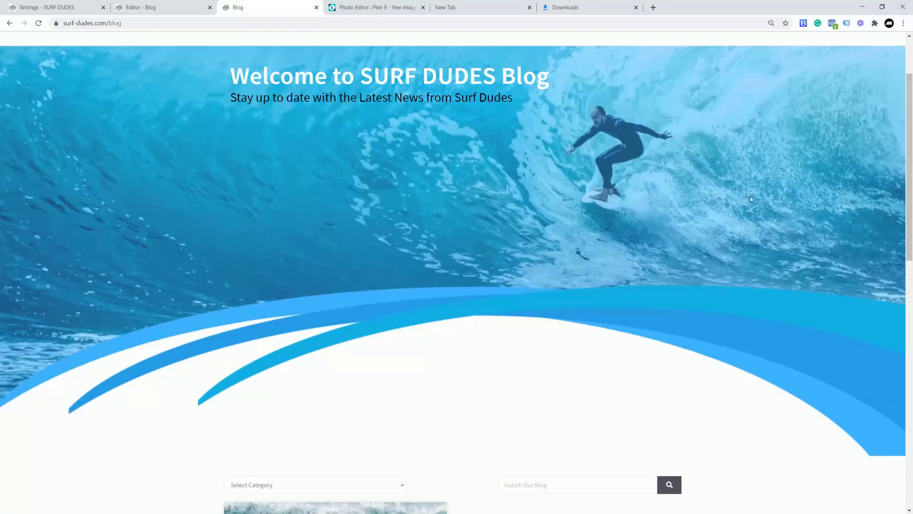
scroll(751, 199, "down", 2)
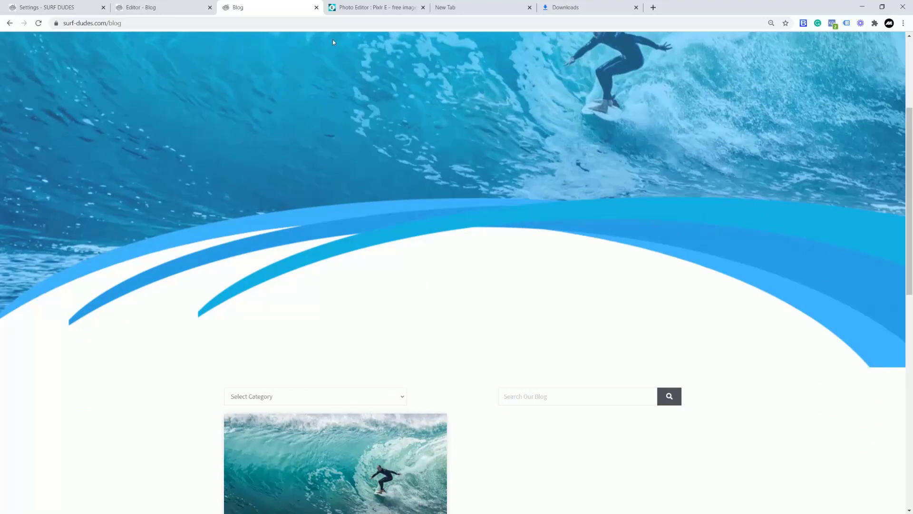
- Return to the page editor and set the header block's background image position to Bottom center
left_click(162, 10)
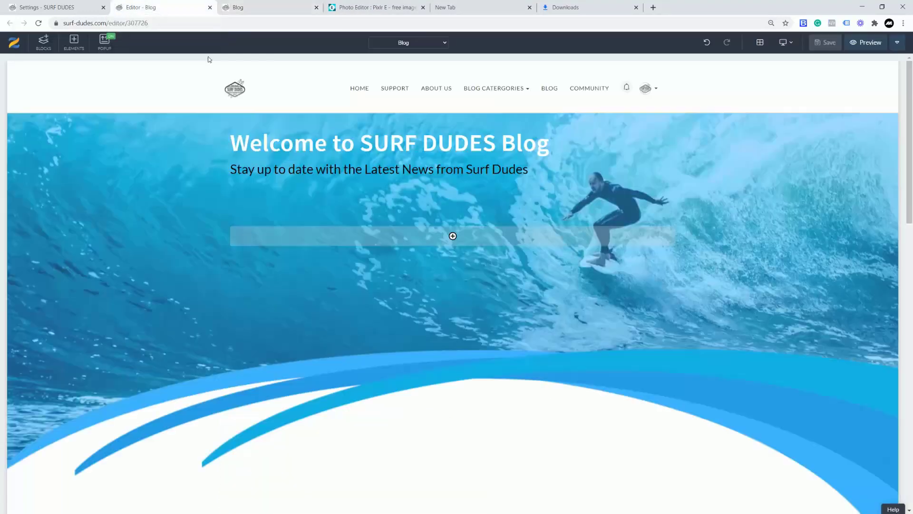
mouse_move(14, 123)
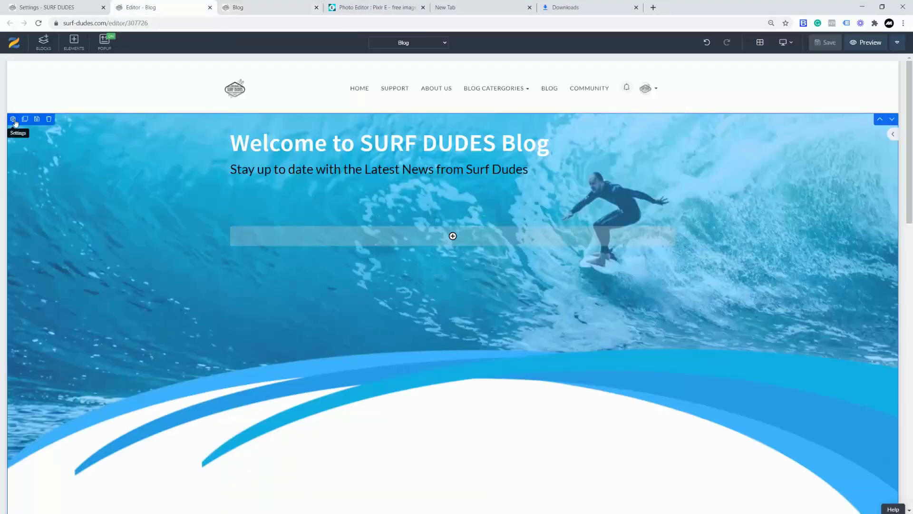
left_click(14, 120)
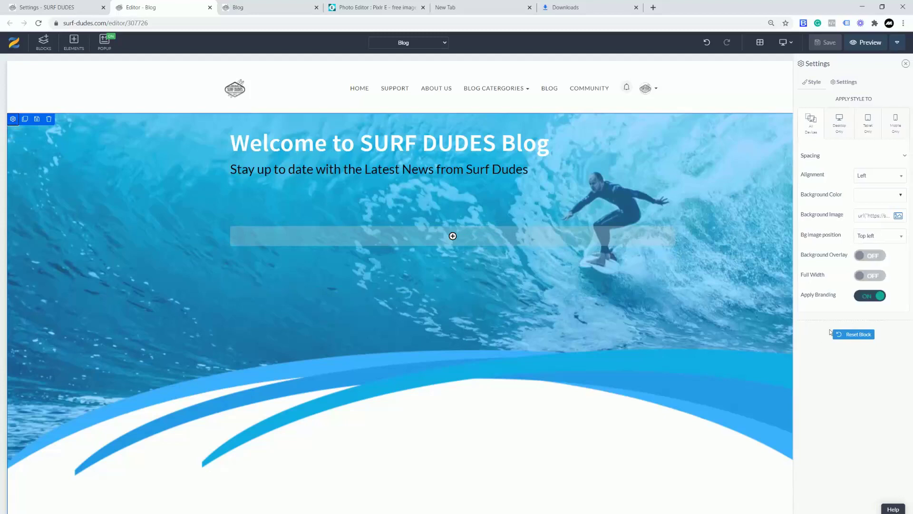
left_click(902, 237)
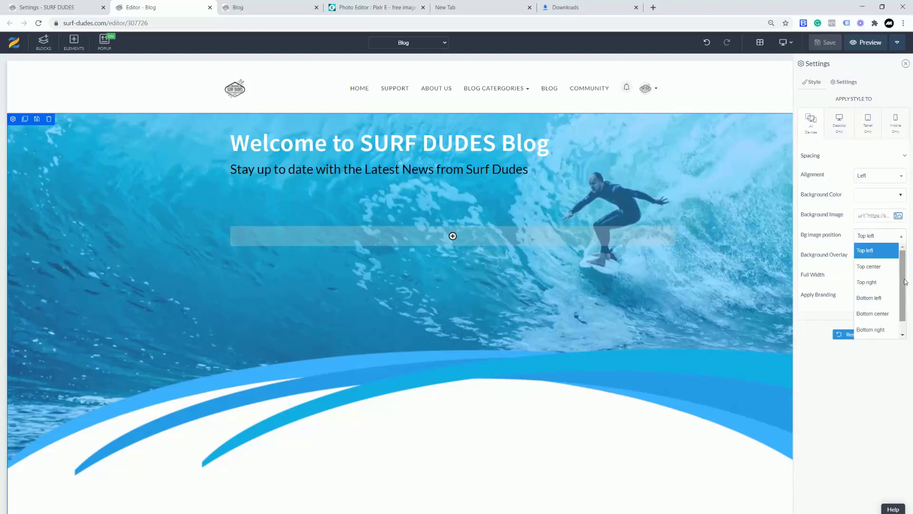
left_click(866, 317)
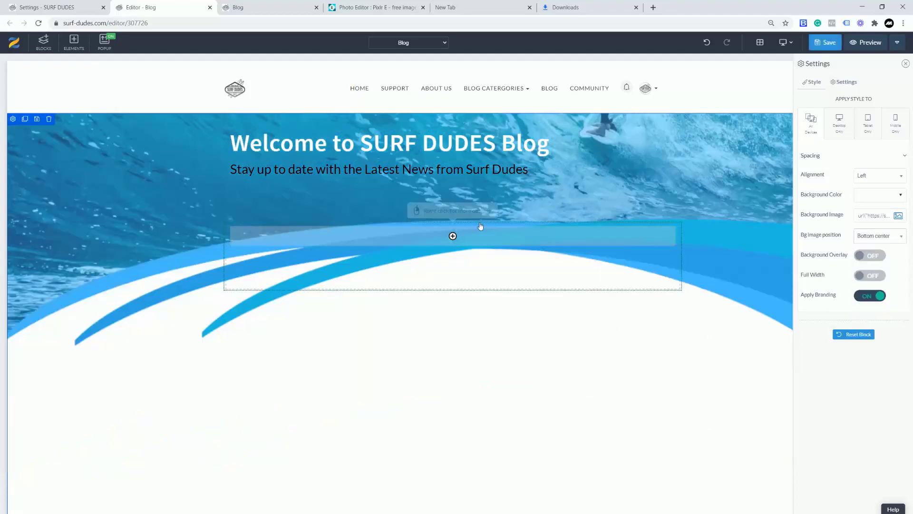
- Set both the top spacing and the top padding of the "Welcome to SURF DUDES Blog" heading to 100
left_click(240, 131)
left_click(236, 125)
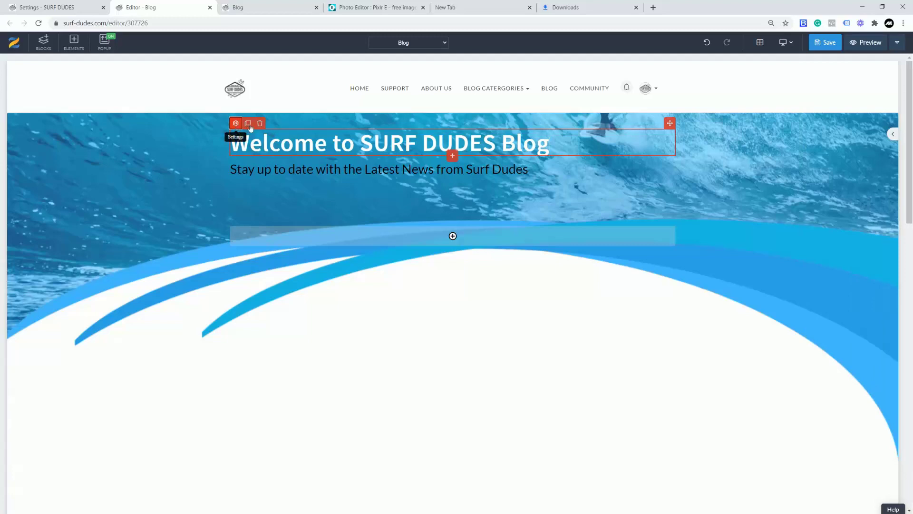
left_click_drag(818, 189, 871, 186)
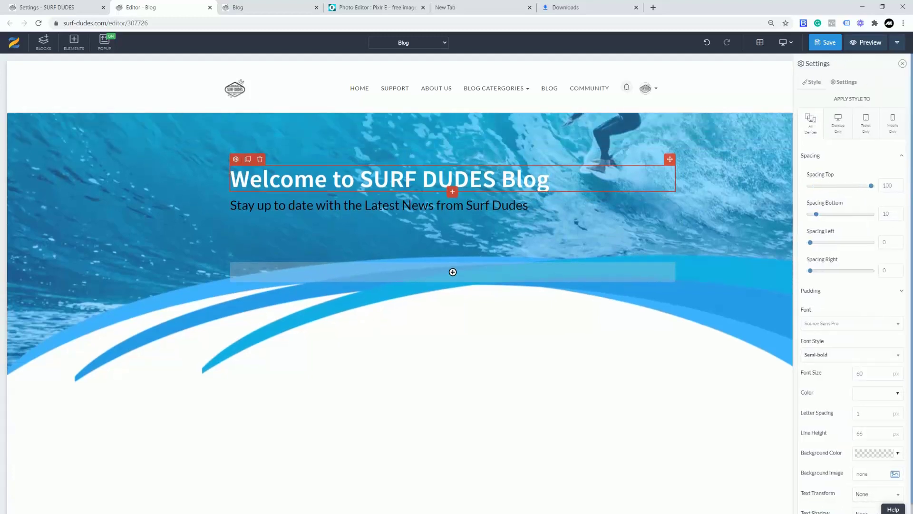
left_click(900, 291)
left_click_drag(813, 324, 901, 330)
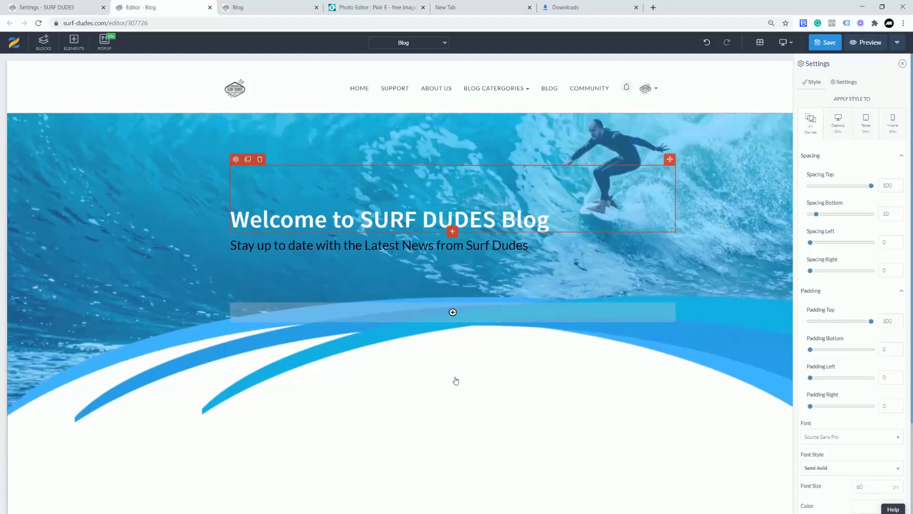
- Try deleting the empty container below the welcome text, and undo the deletion
left_click(384, 347)
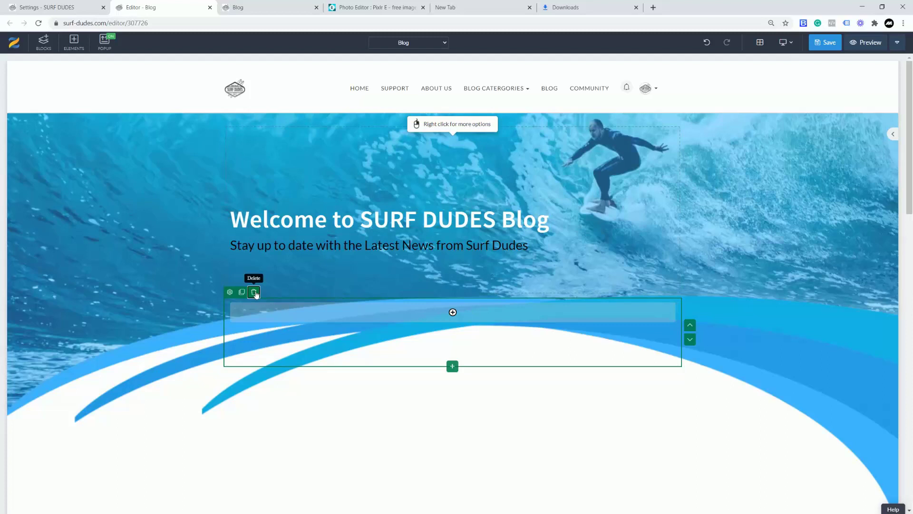
left_click(255, 293)
left_click(473, 130)
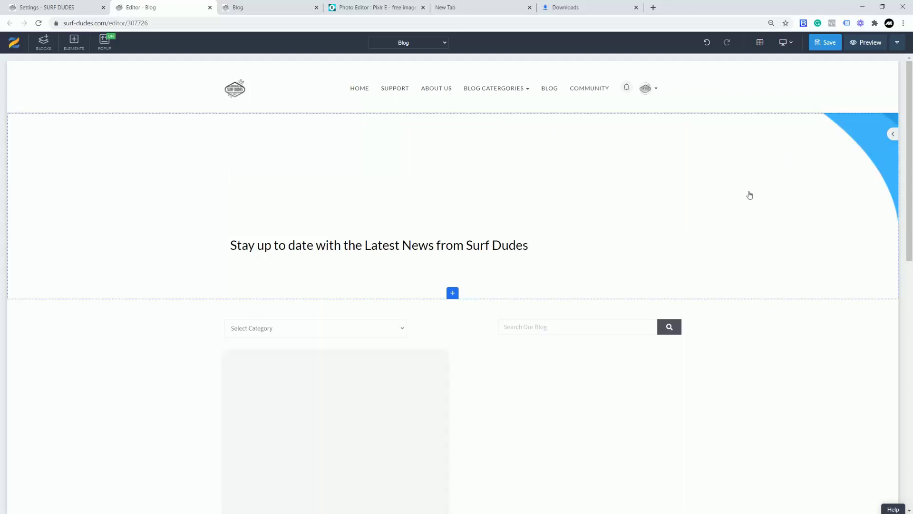
key("ctrl+z")
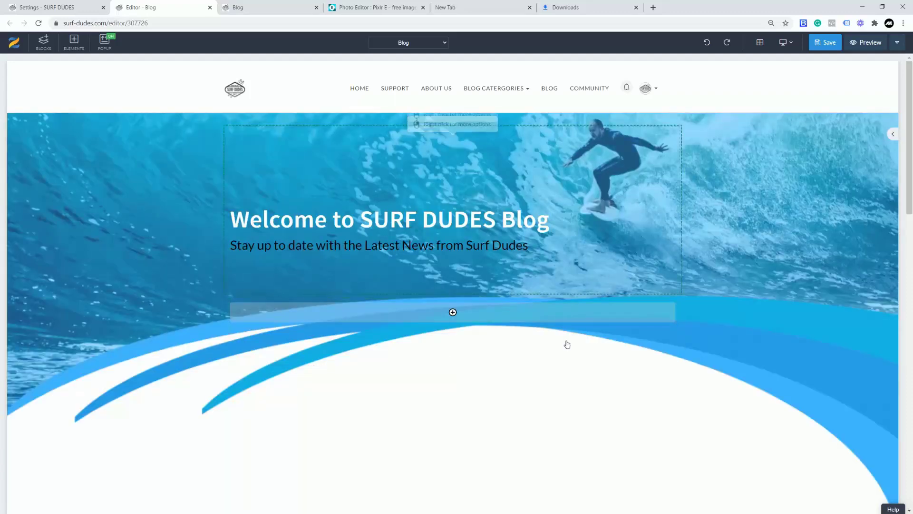
scroll(631, 368, "down", 4)
scroll(631, 367, "up", 1)
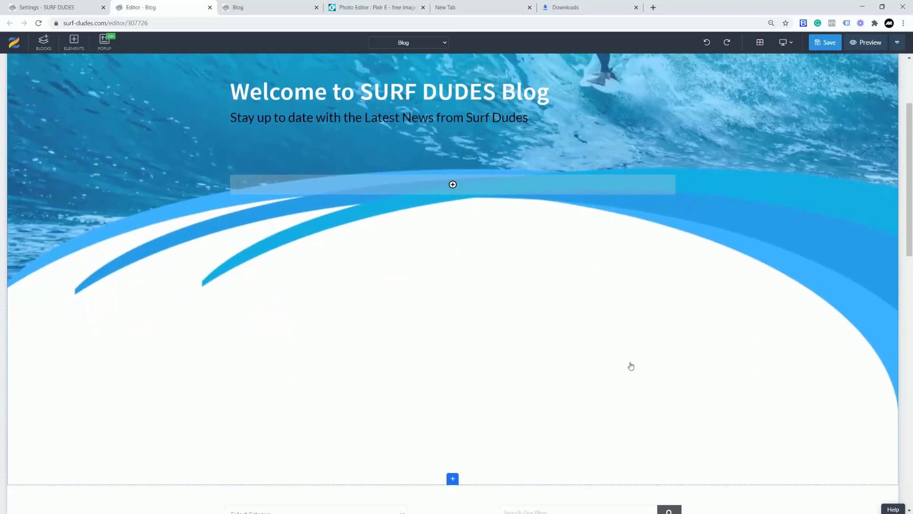
scroll(453, 452, "down", 1)
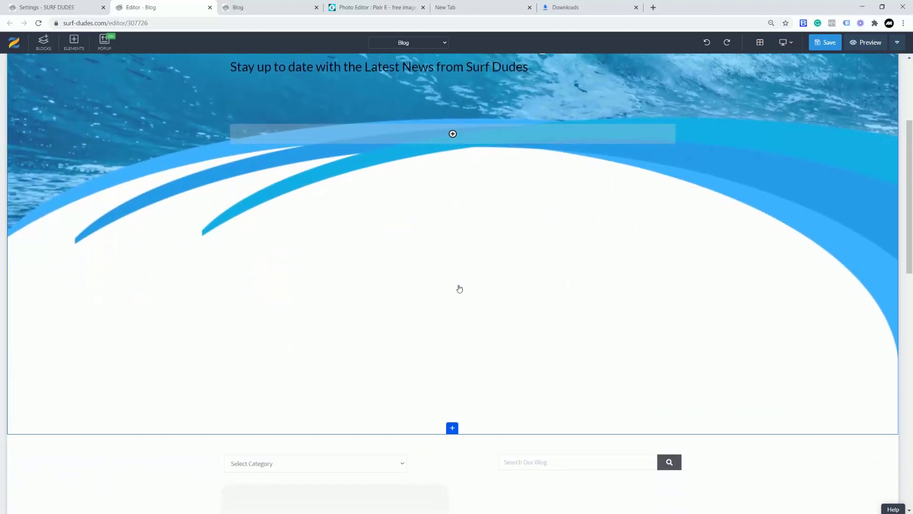
left_click(452, 133)
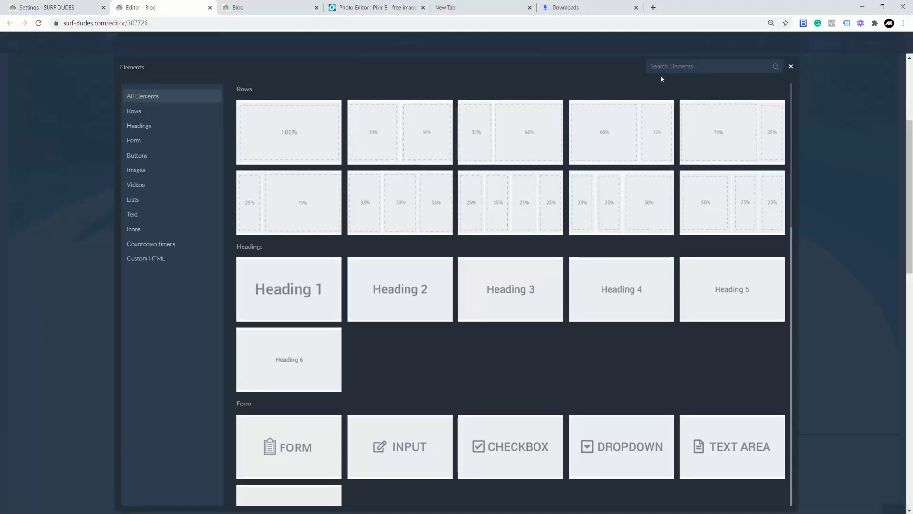
left_click(791, 67)
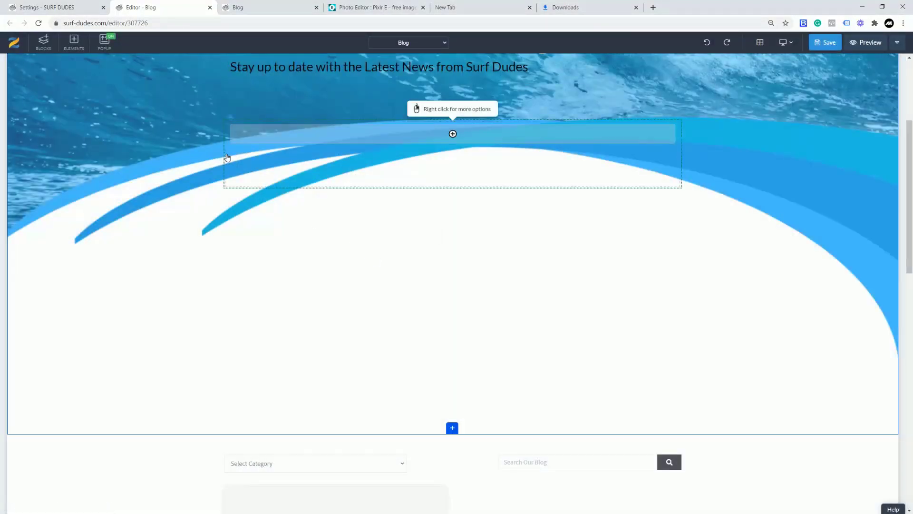
- Set the bottom spacing of the empty container below the welcome text to 100
left_click(230, 113)
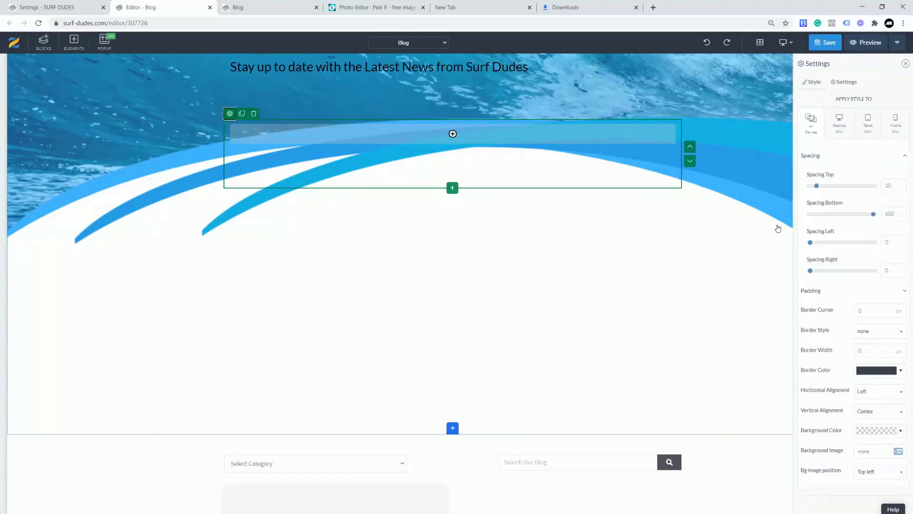
left_click_drag(874, 214, 868, 214)
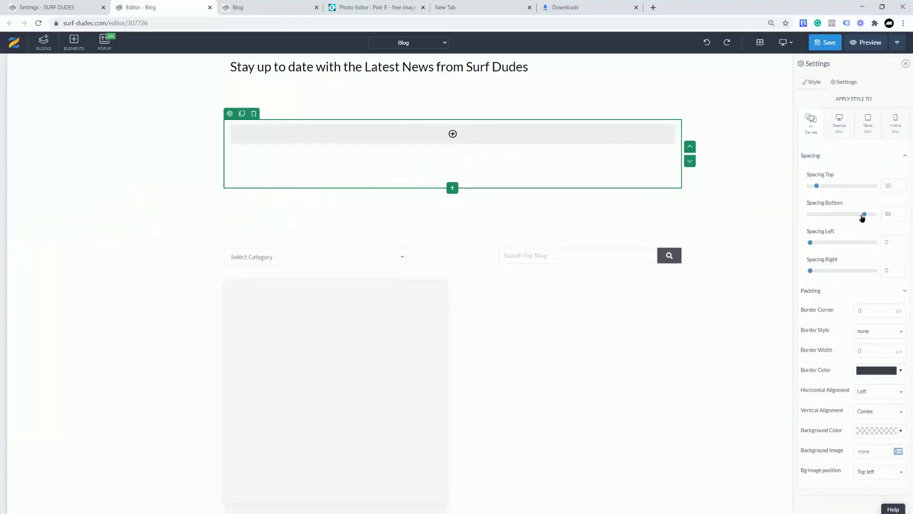
scroll(659, 269, "up", 4)
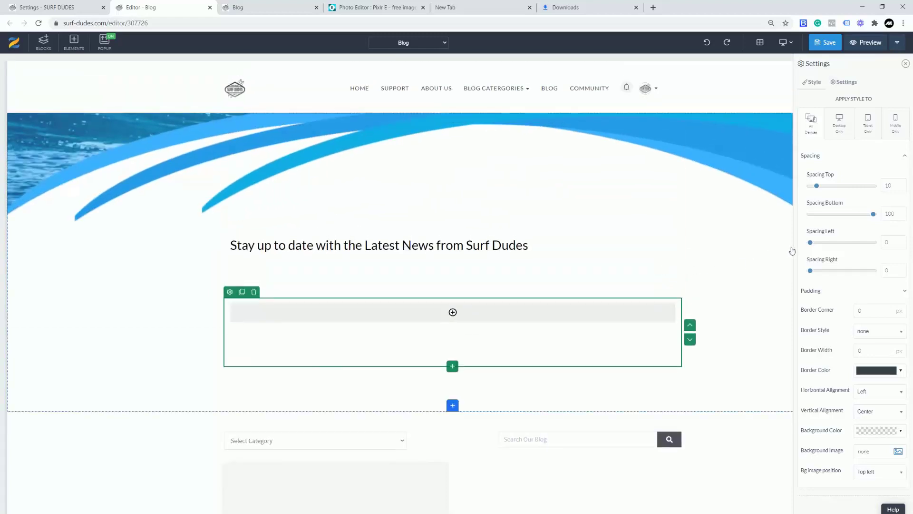
left_click(776, 308)
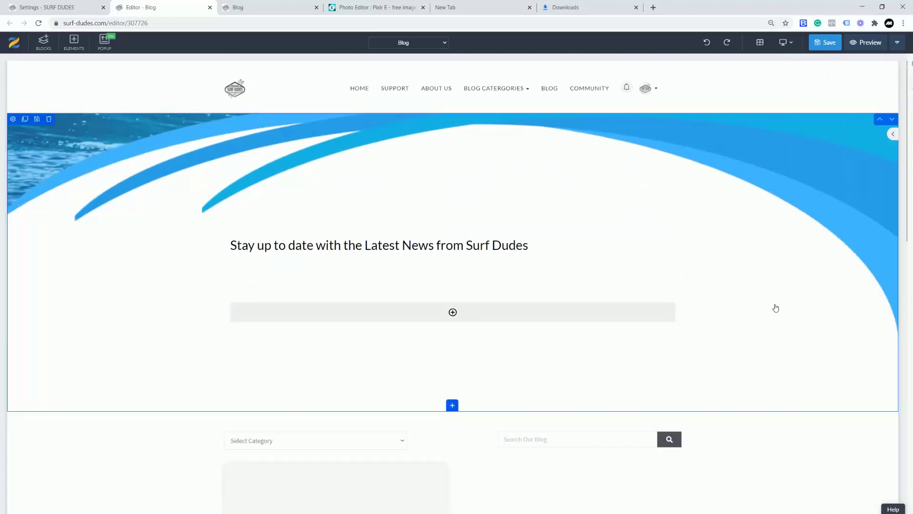
- Set the top spacing of the container holding the welcome heading and subtitle to 100
left_click(408, 351)
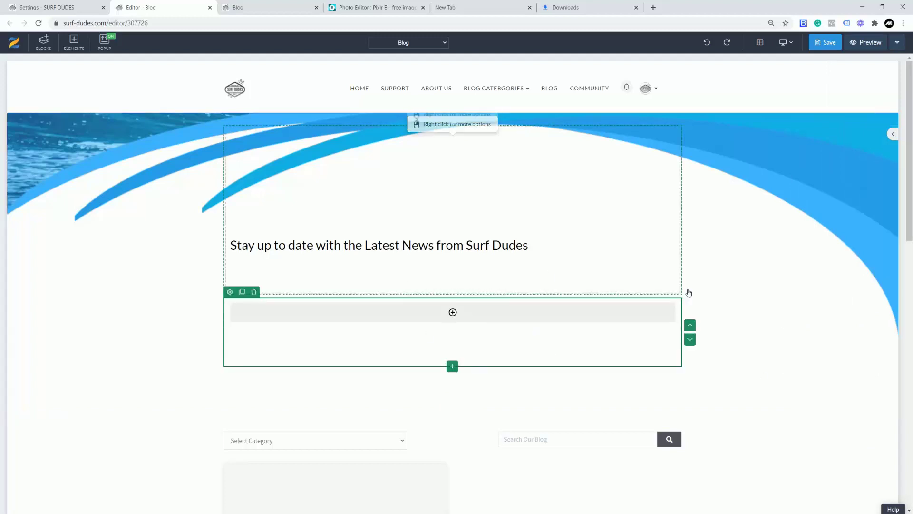
left_click(312, 215)
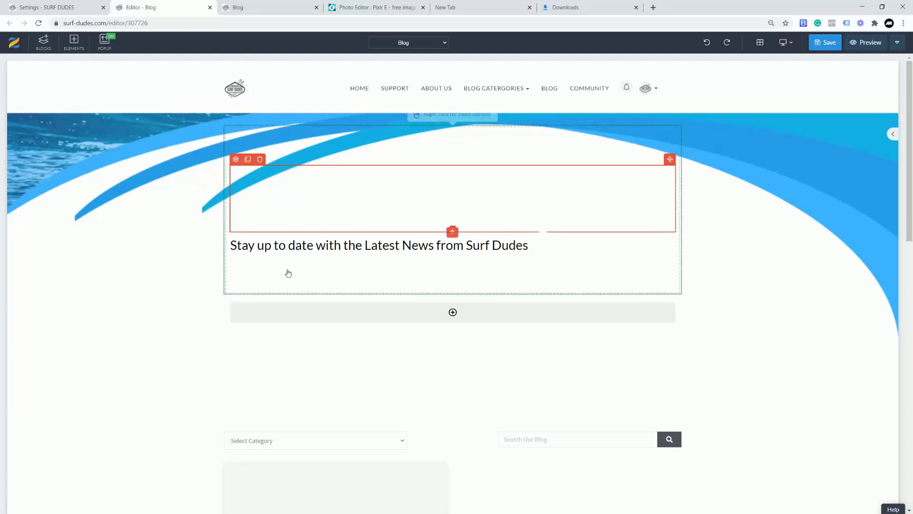
left_click(255, 290)
left_click(232, 133)
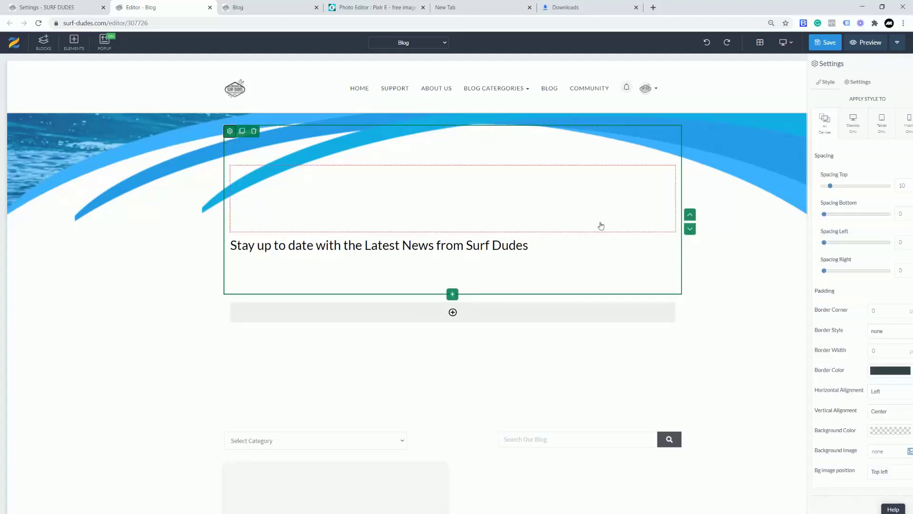
left_click_drag(818, 186, 909, 194)
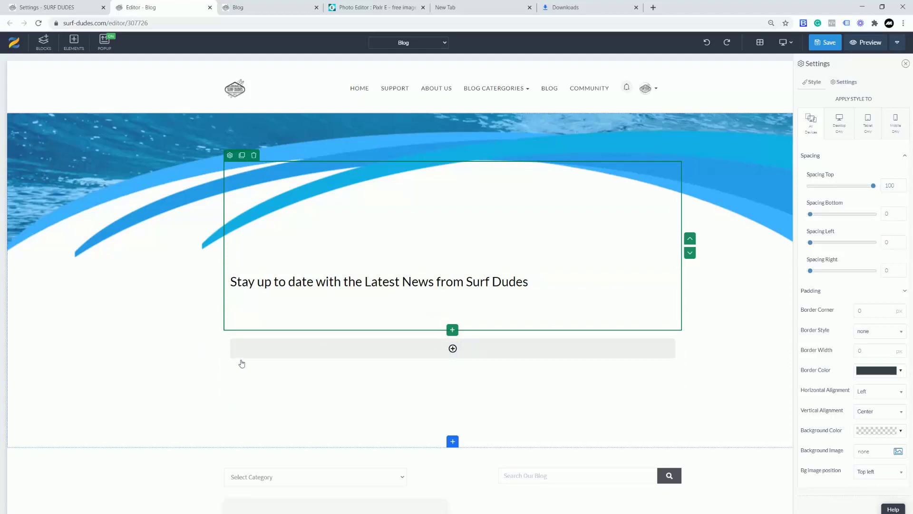
- Delete the empty lower container from the welcome header block
left_click(291, 393)
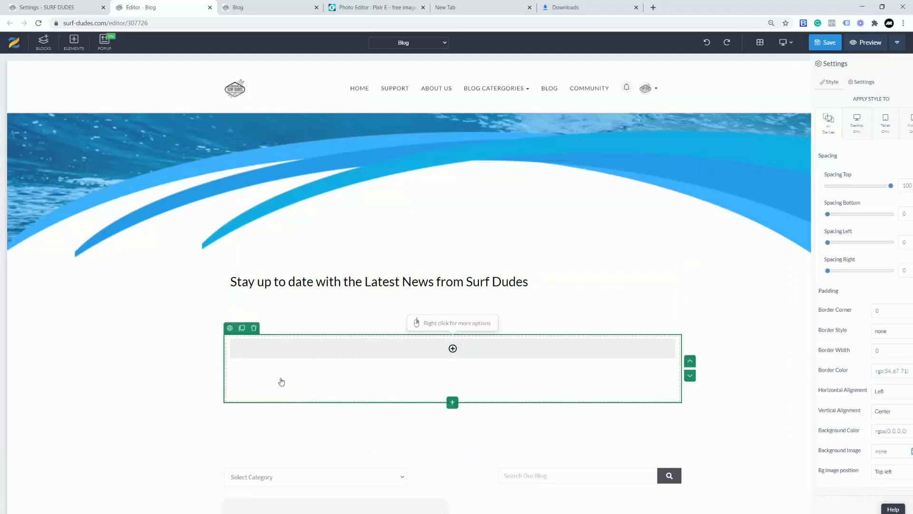
left_click(254, 329)
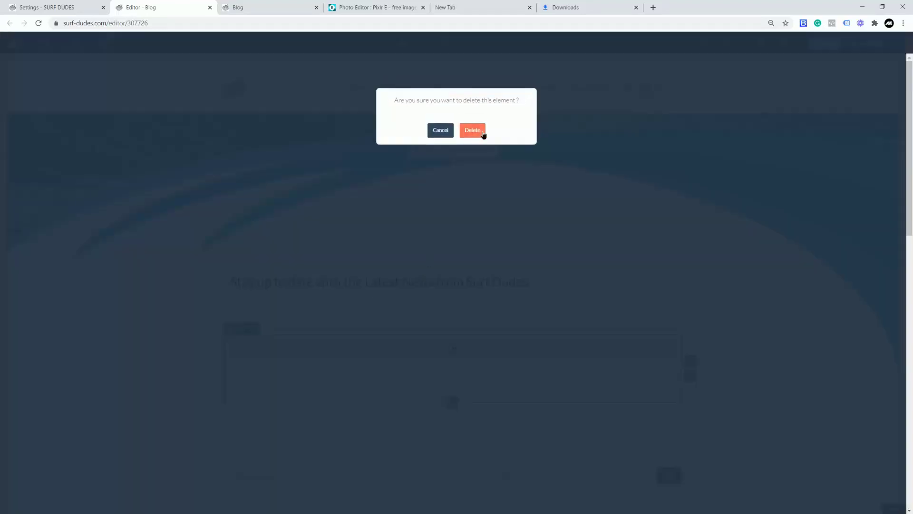
left_click(473, 130)
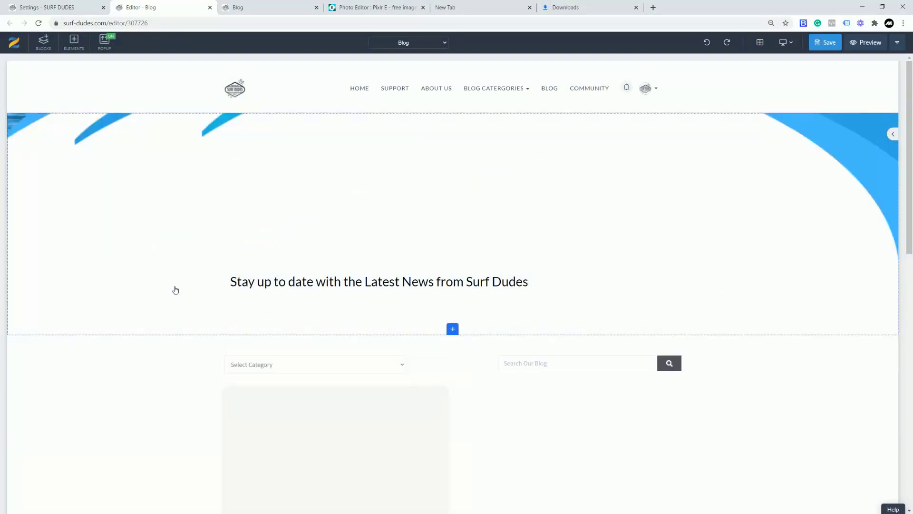
- Set the bottom spacing of the container holding the welcome text to 300 and its top spacing to 0
left_click(138, 228)
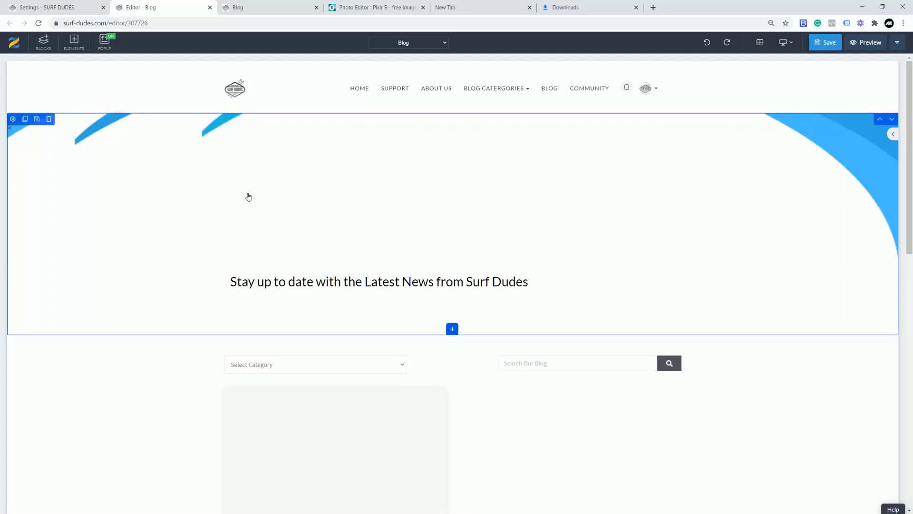
left_click(225, 265)
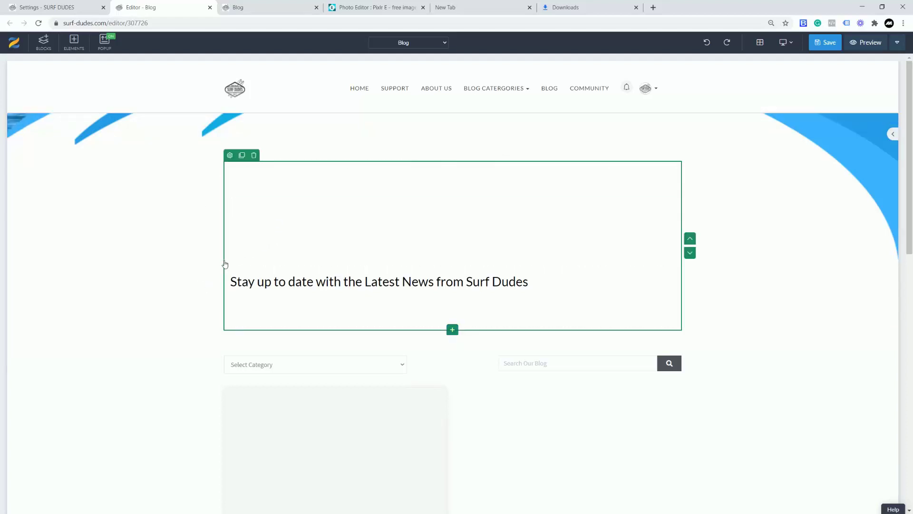
left_click(230, 155)
left_click_drag(811, 214, 873, 214)
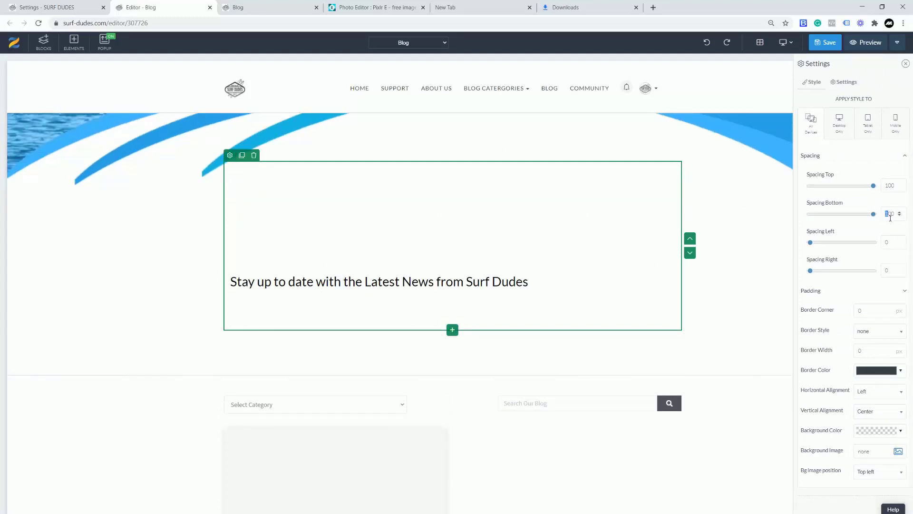
type("3")
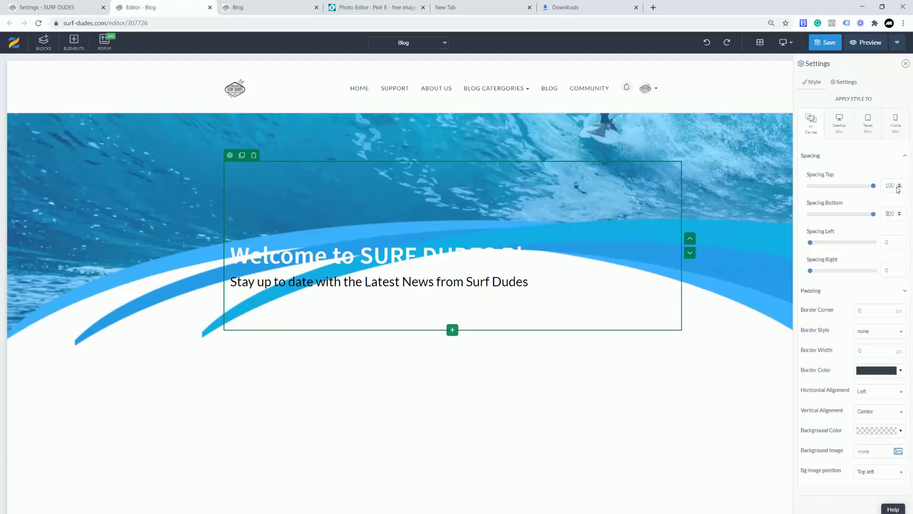
left_click_drag(865, 186, 804, 186)
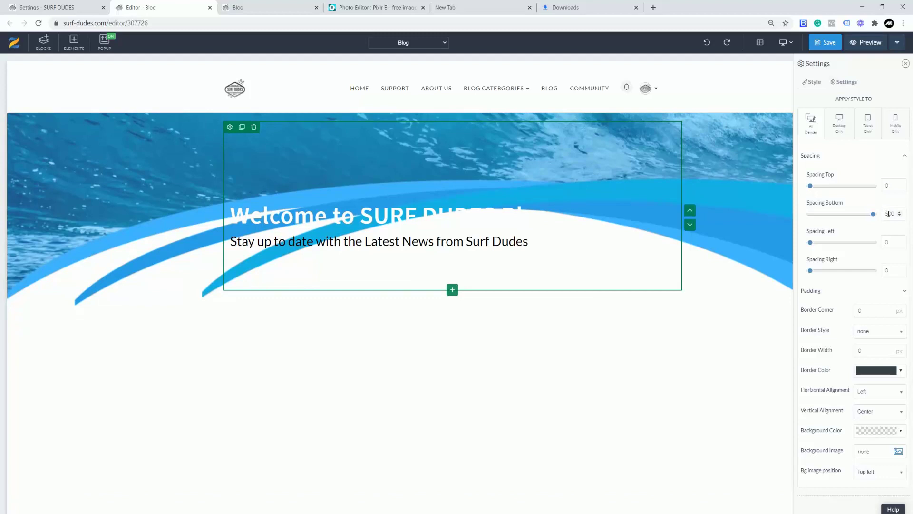
- Try bottom spacings of 700 and 800 on the welcome text container, and settle on 600
type("7")
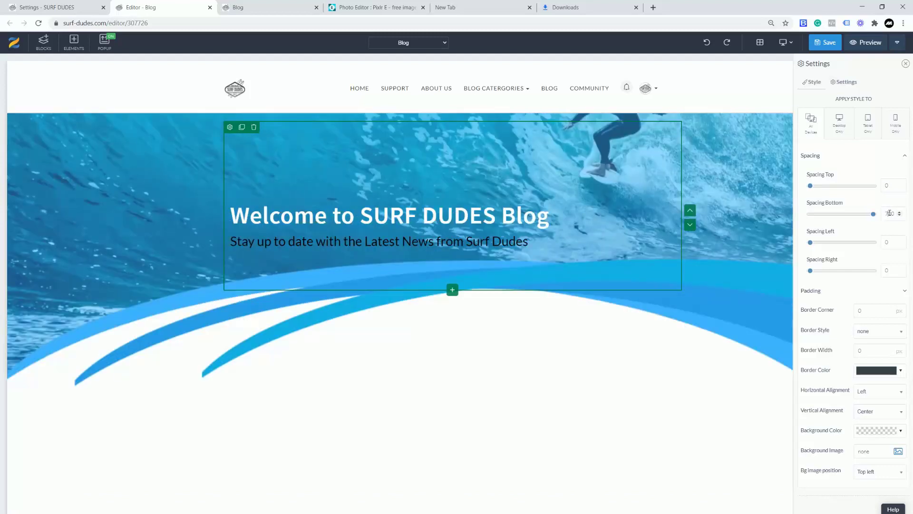
type("8")
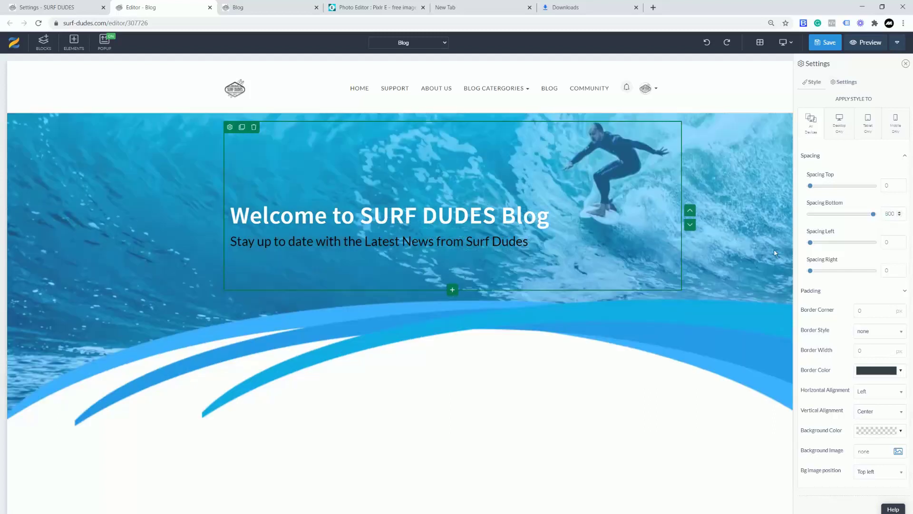
scroll(587, 368, "down", 2)
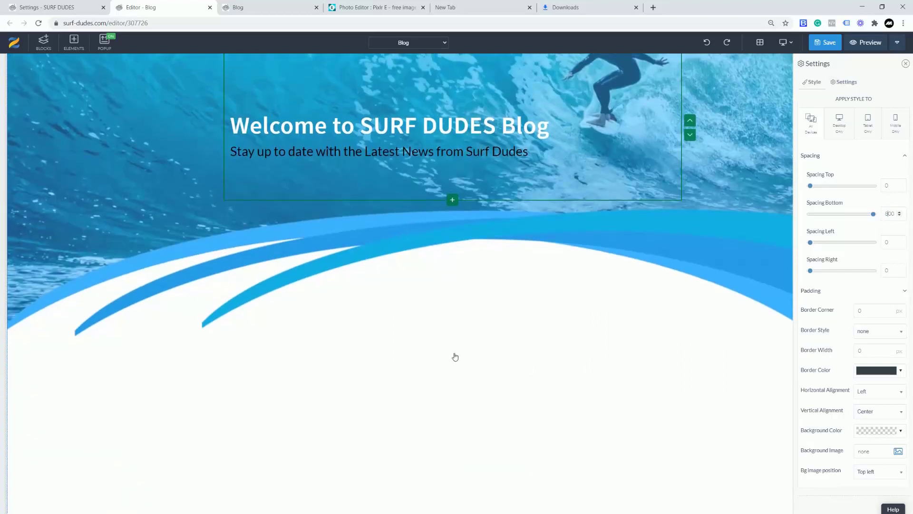
scroll(456, 356, "down", 4)
scroll(453, 350, "up", 3)
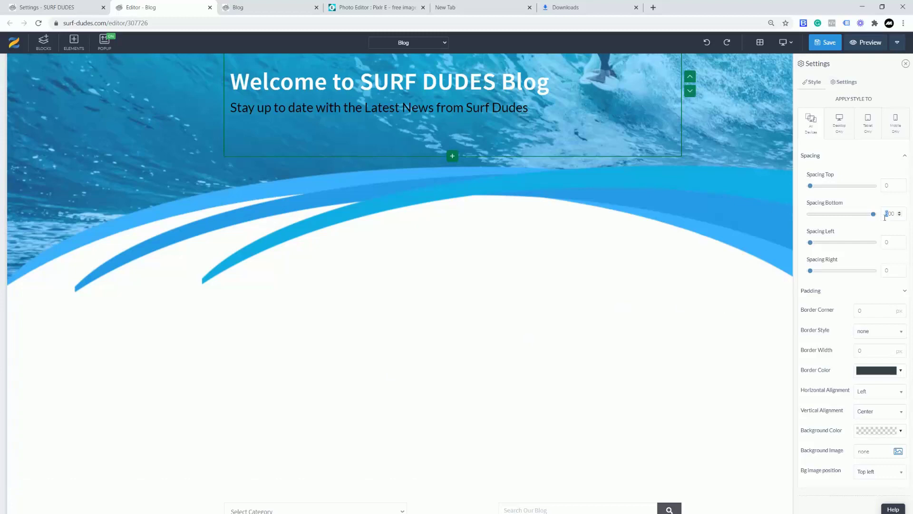
key("BackSpace")
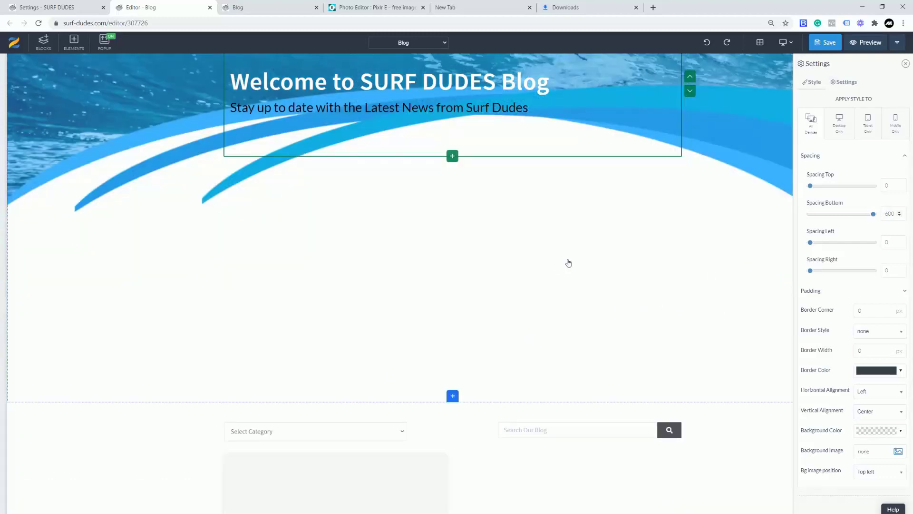
scroll(569, 263, "up", 3)
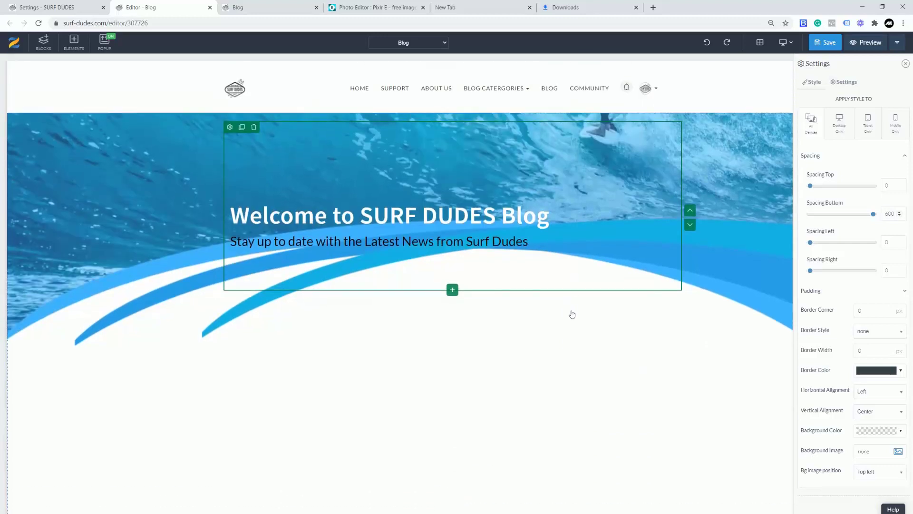
- Set the welcome header block's background image position to Center center and save the page
left_click(67, 171)
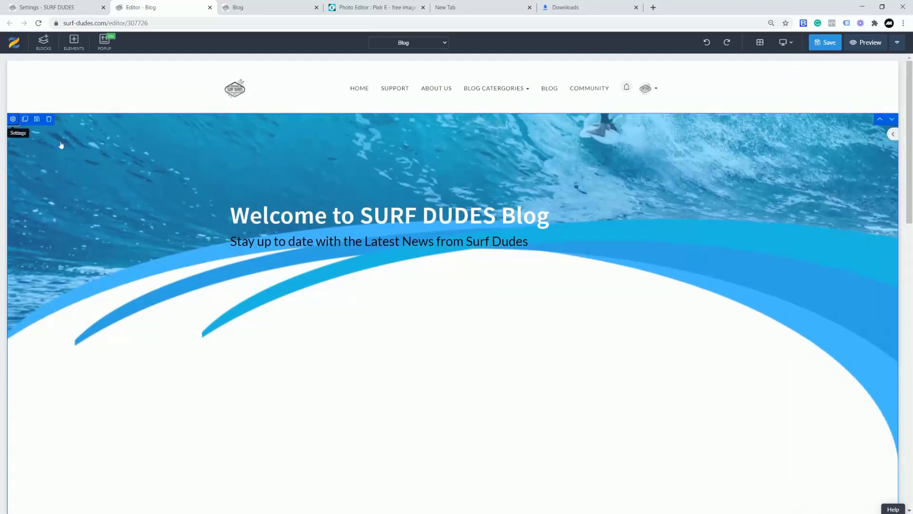
left_click(901, 240)
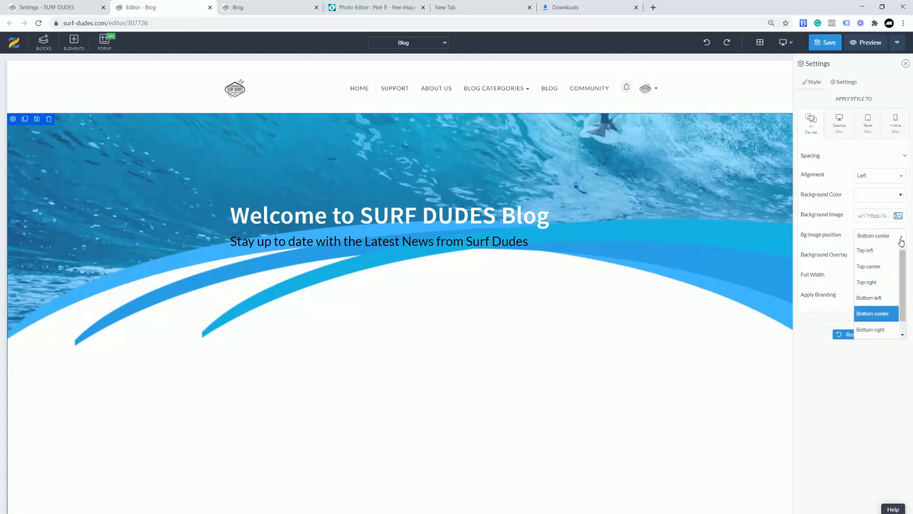
scroll(903, 285, "down", 2)
left_click(868, 331)
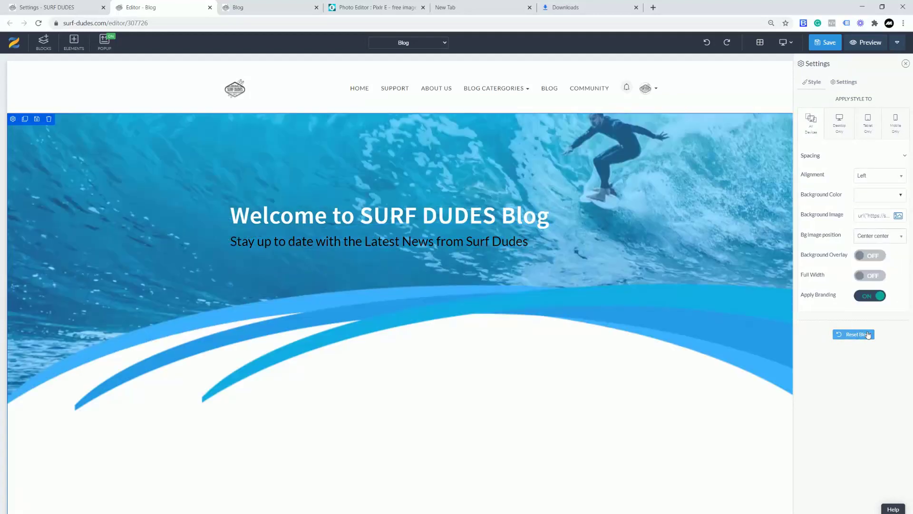
left_click(840, 48)
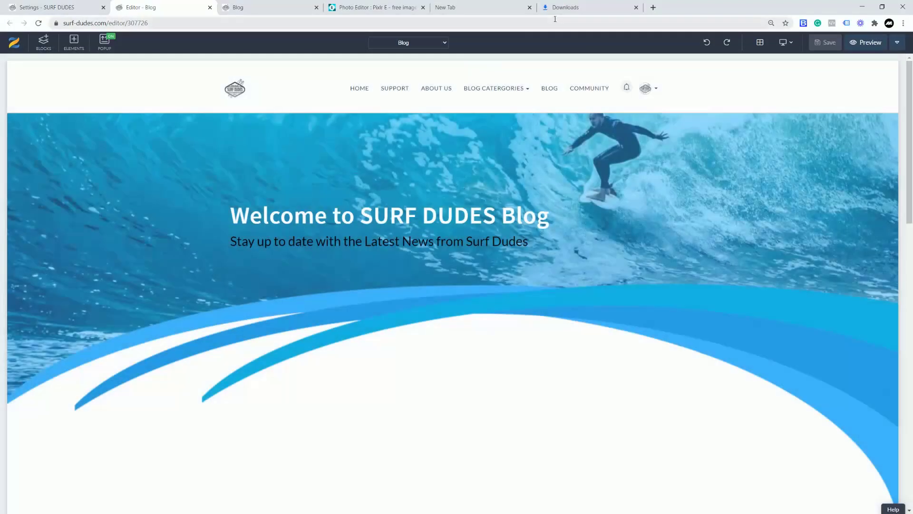
- Reload the published blog page, check how the welcome header looks there, and return to the page editor
left_click(260, 10)
left_click(39, 23)
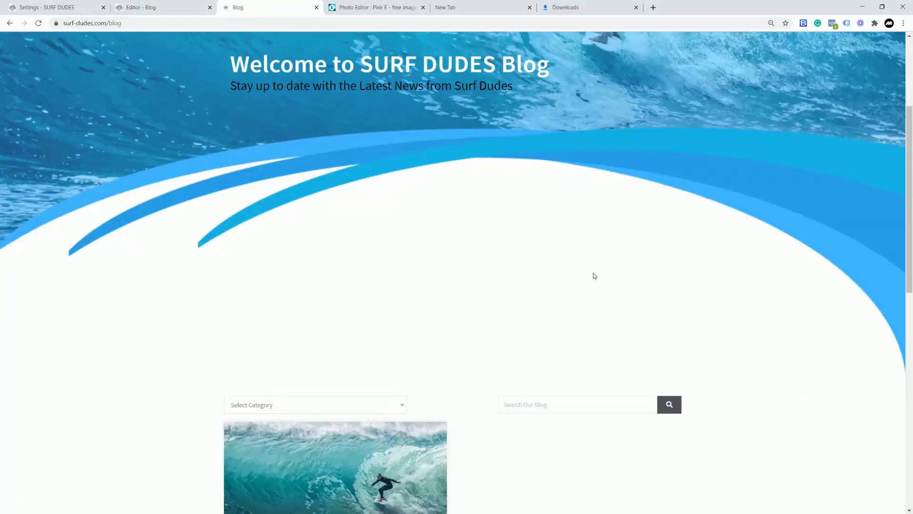
scroll(687, 286, "up", 4)
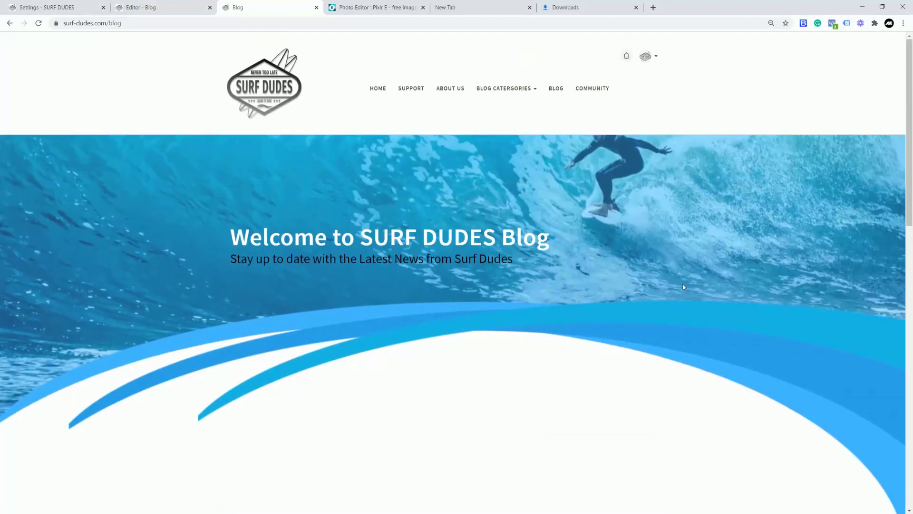
left_click(177, 8)
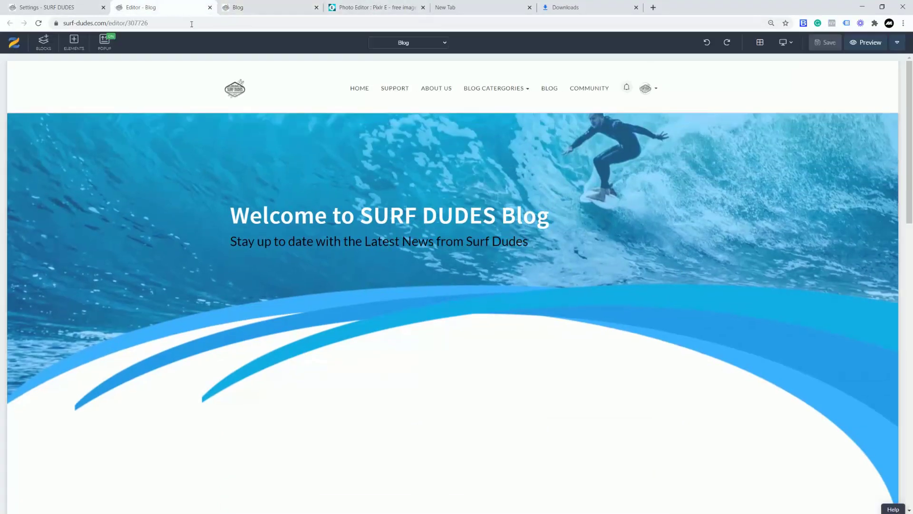
left_click(461, 7)
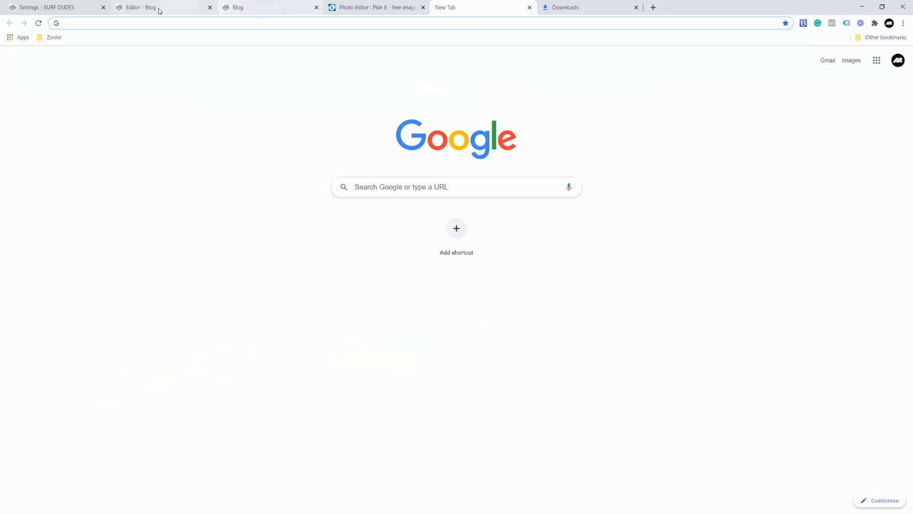
left_click(127, 10)
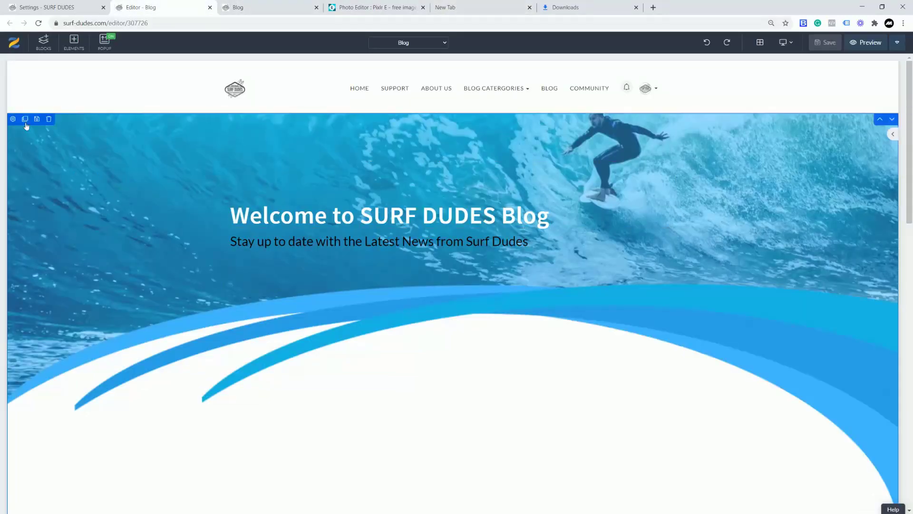
- Set the top spacing of the "Welcome to SURF DUDES Blog" heading to 0
left_click(13, 119)
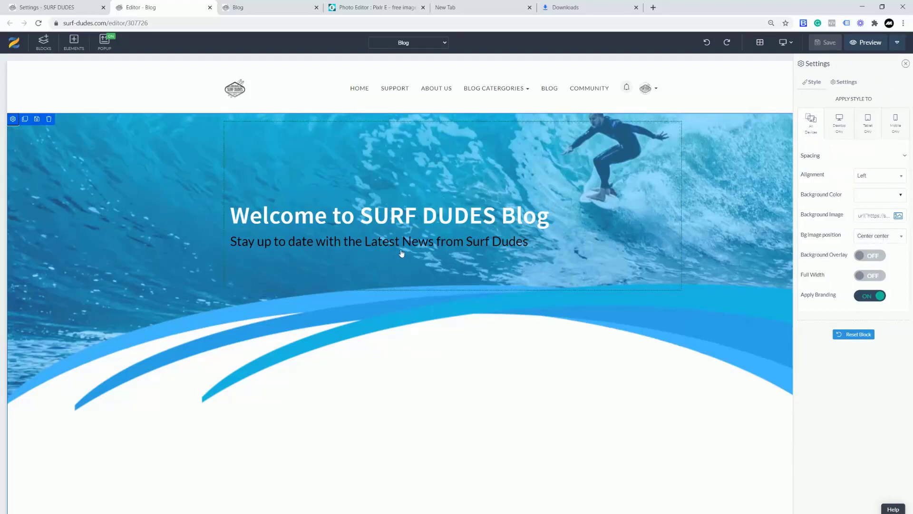
left_click(153, 205)
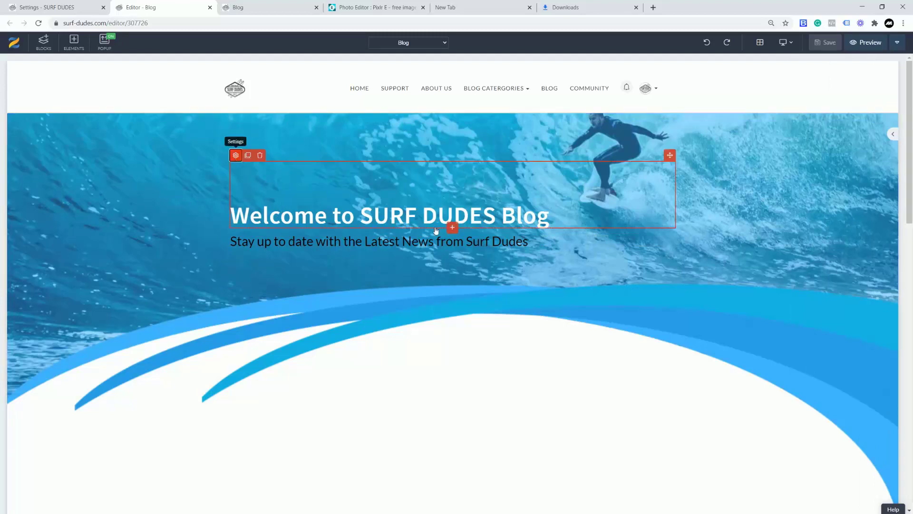
left_click(236, 155)
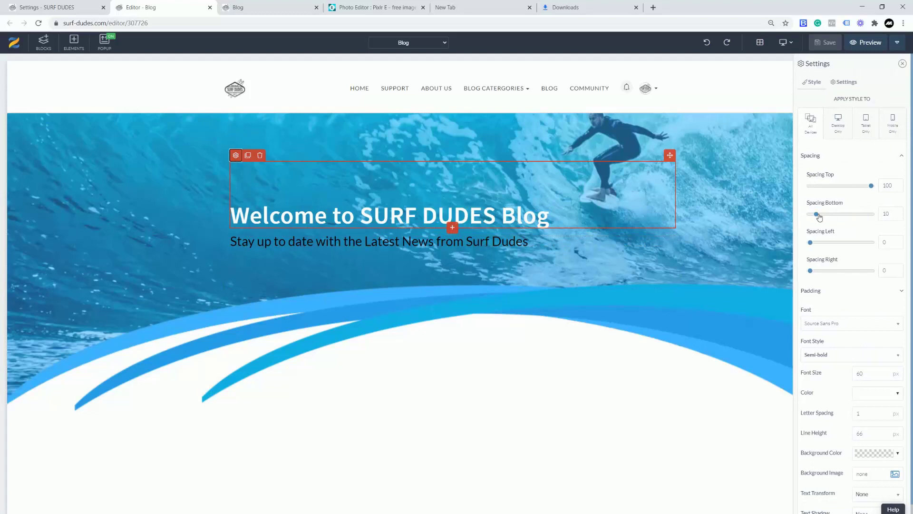
left_click_drag(872, 187, 803, 182)
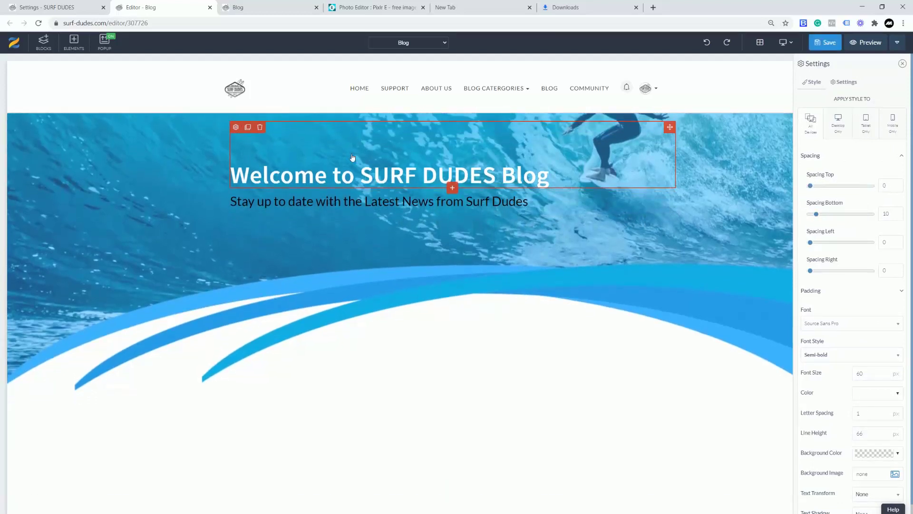
- Set the top padding of the "Welcome to SURF DUDES Blog" heading to 0
left_click(235, 174)
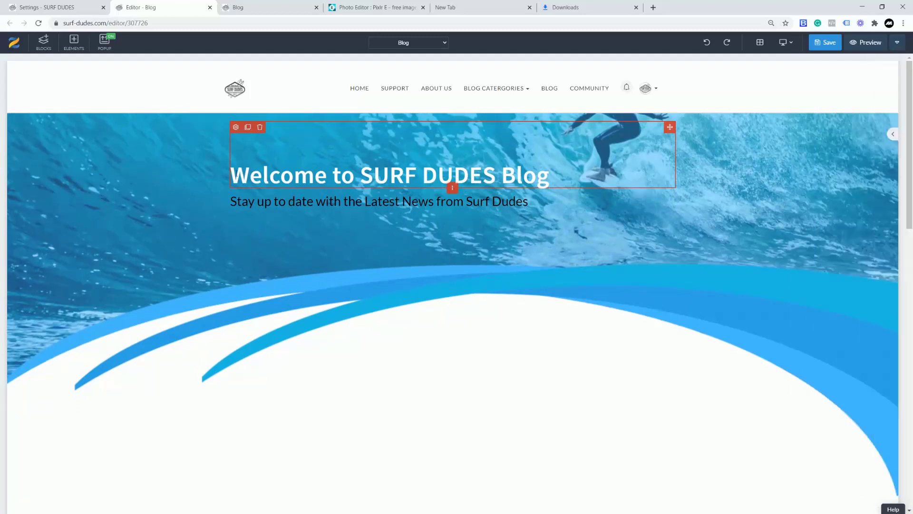
key("Home")
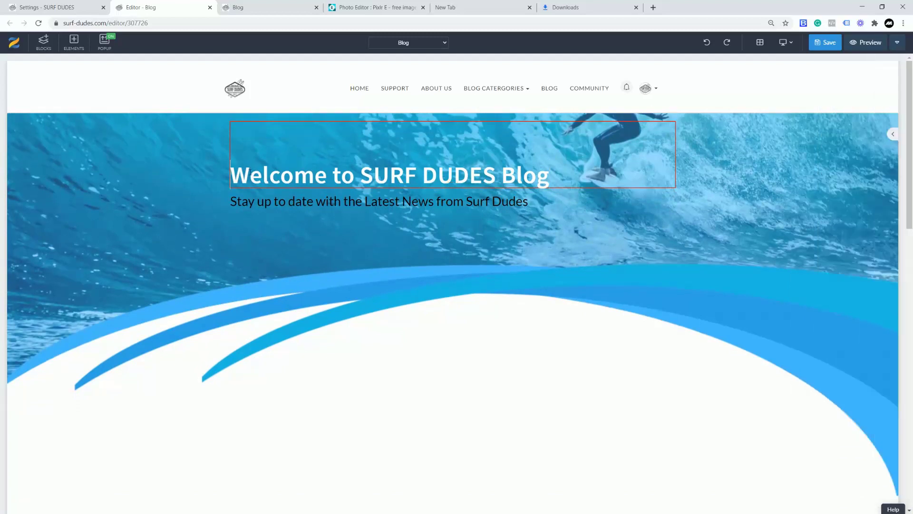
left_click(256, 175)
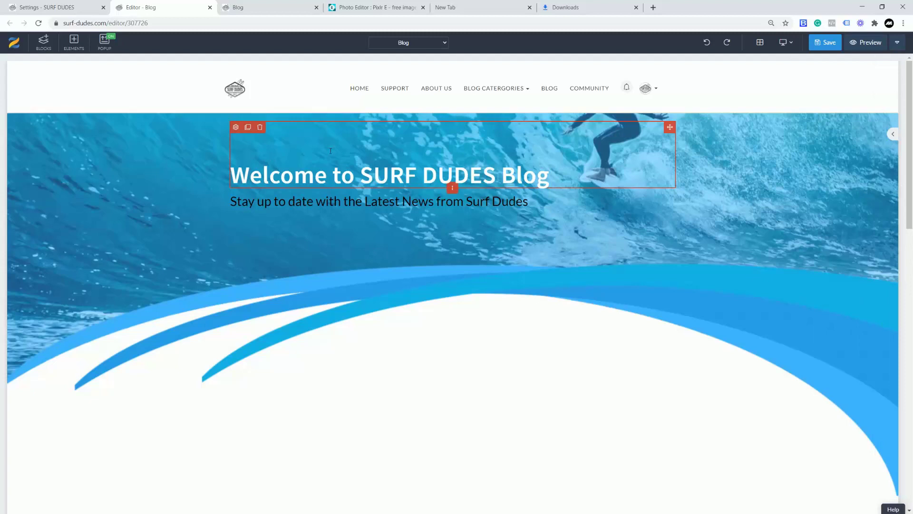
left_click(235, 127)
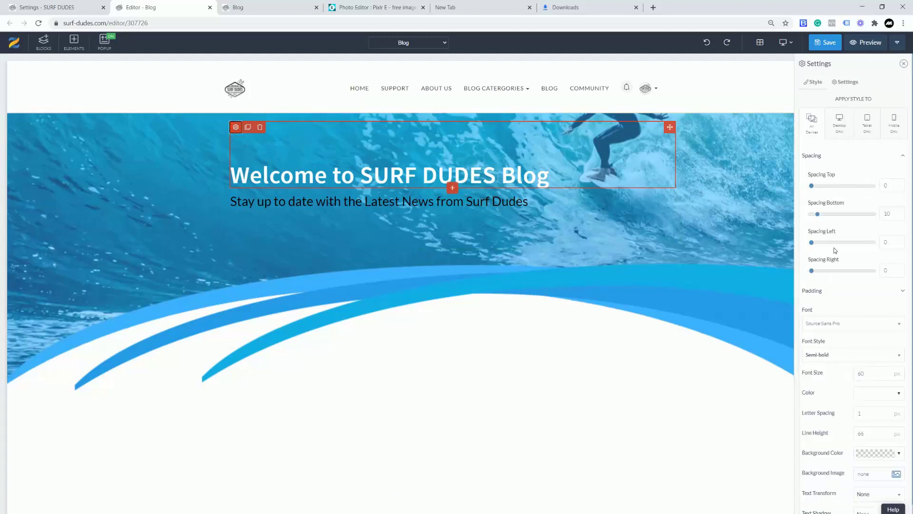
left_click(902, 292)
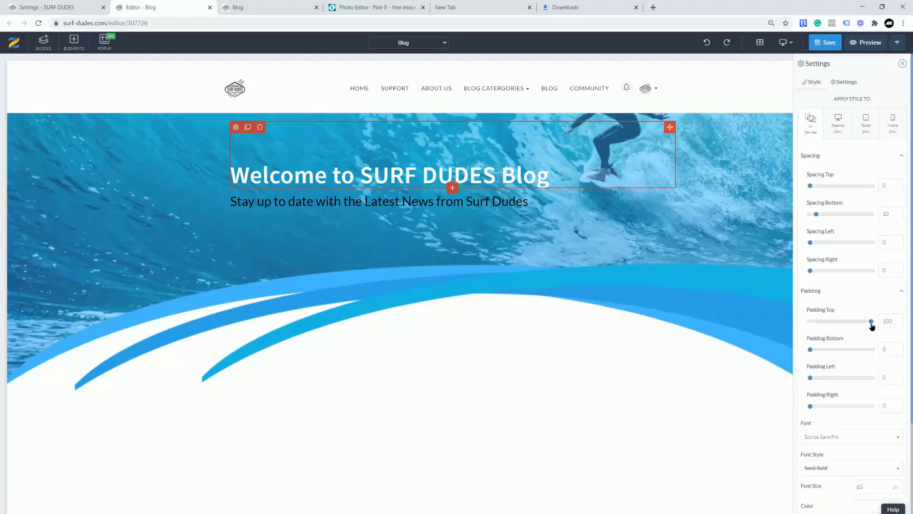
left_click_drag(871, 322, 772, 323)
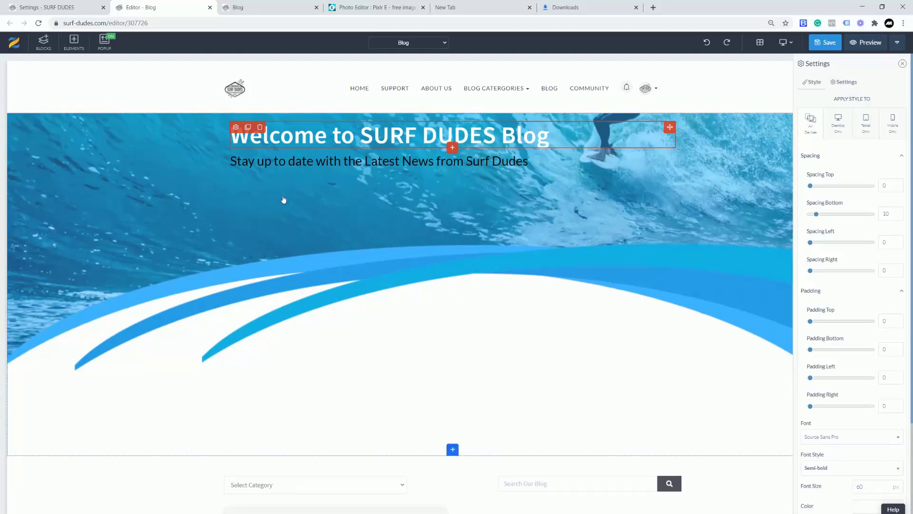
- Check the spacing settings of the container holding the welcome heading and subtitle
left_click(226, 129)
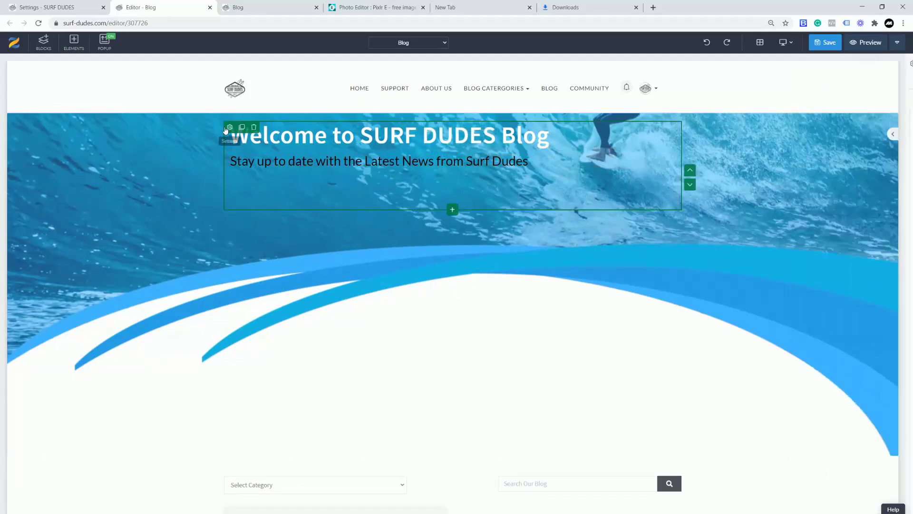
left_click(229, 128)
mouse_move(811, 186)
left_mouse_down()
mouse_move(878, 187)
mouse_move(809, 187)
left_mouse_up()
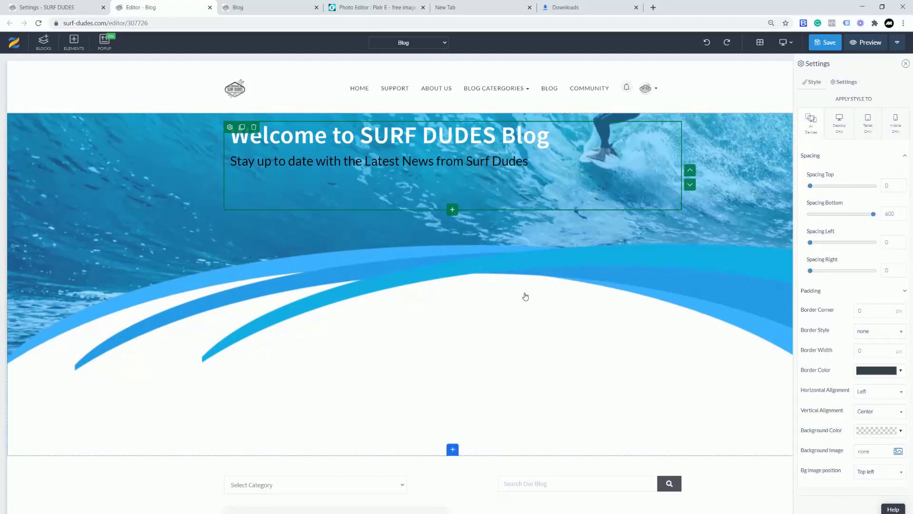
- Set the background image position of the blog page's header block to Top center
left_click(458, 309)
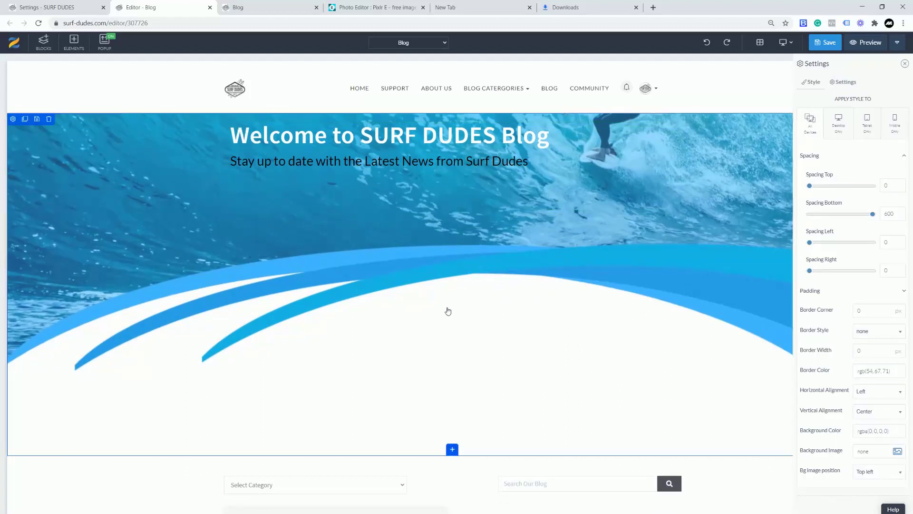
left_click(13, 119)
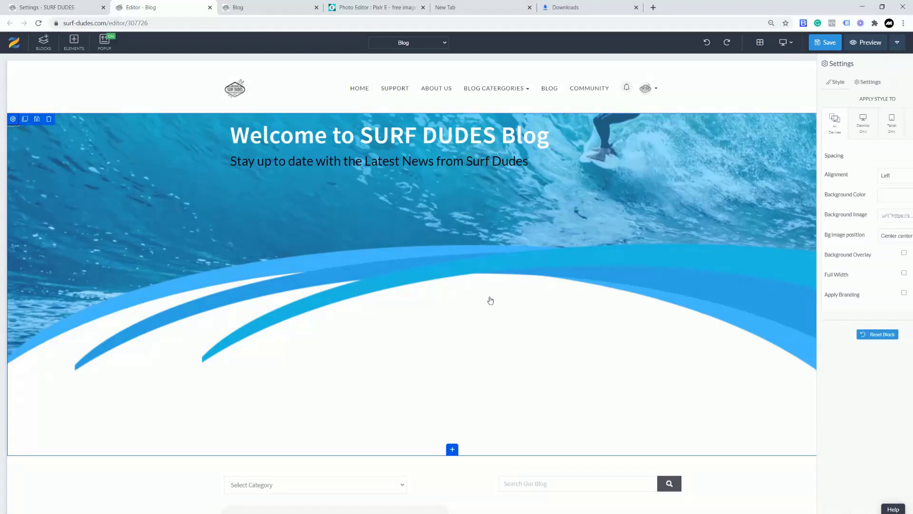
left_click(901, 238)
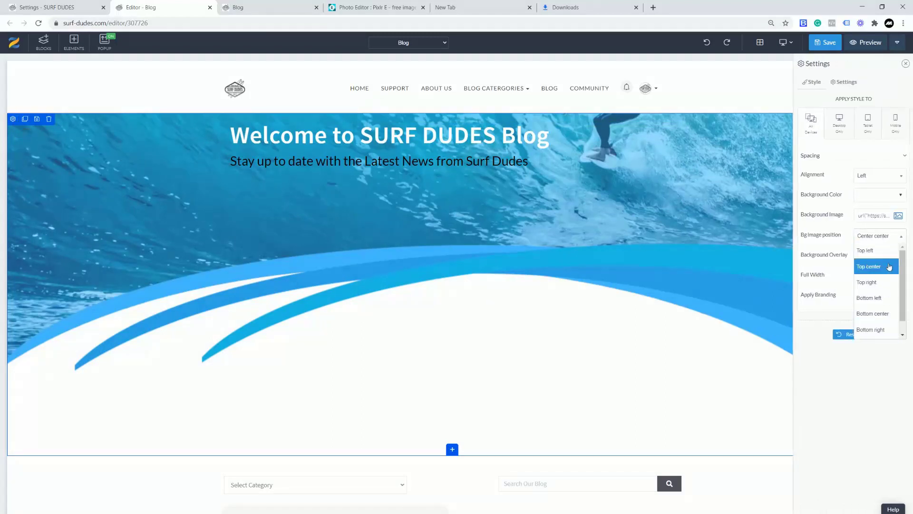
left_click(882, 269)
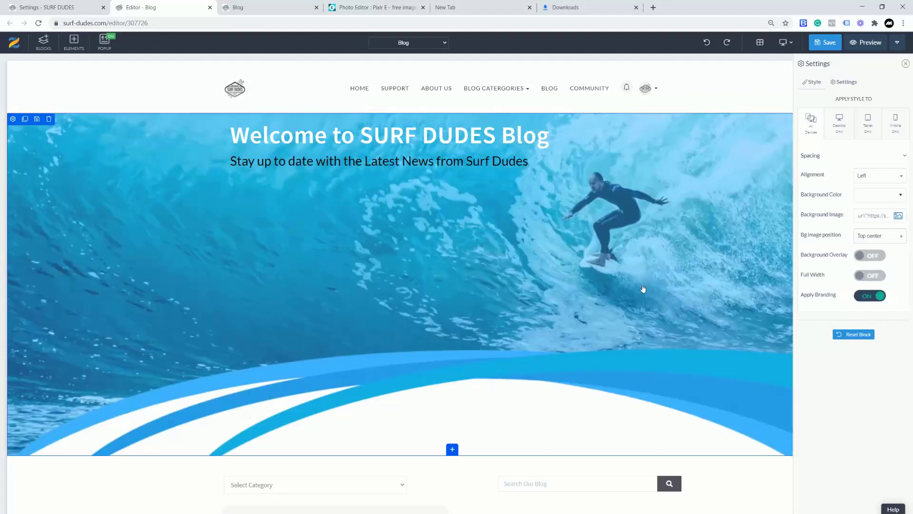
scroll(643, 289, "down", 1)
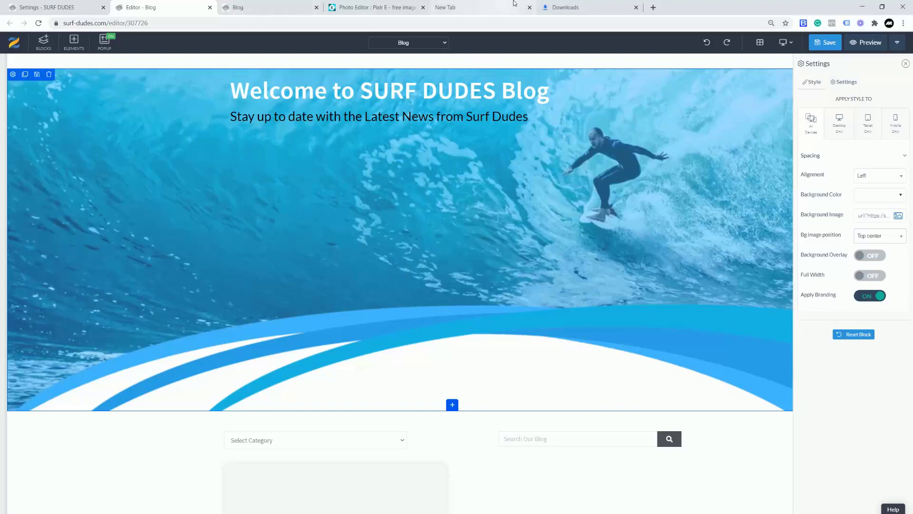
- Switch to Pixlr E, dismiss the save dialog, and move the three circles layers together up to about Y 548
left_click(359, 8)
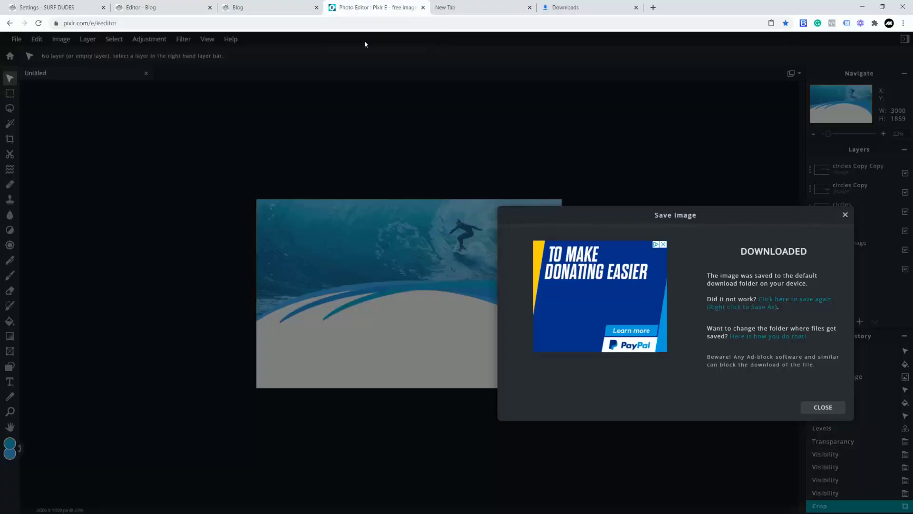
left_click(845, 214)
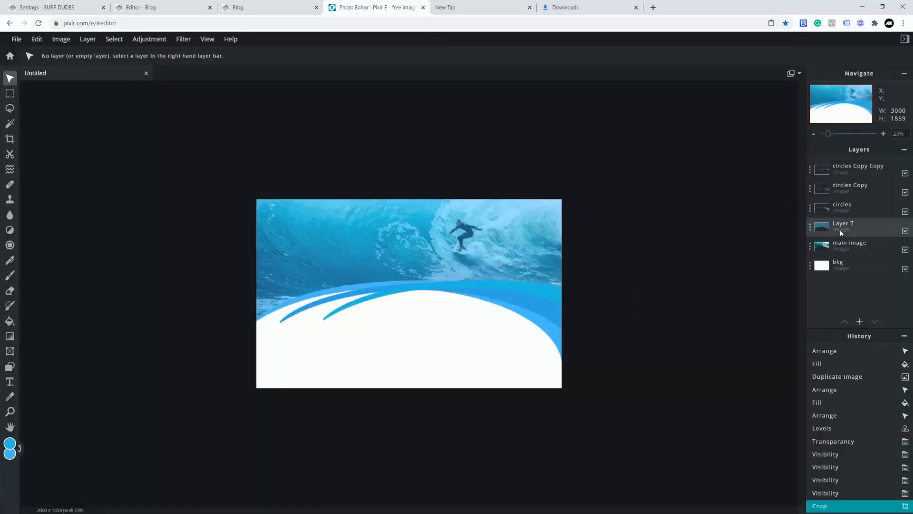
left_click(841, 210)
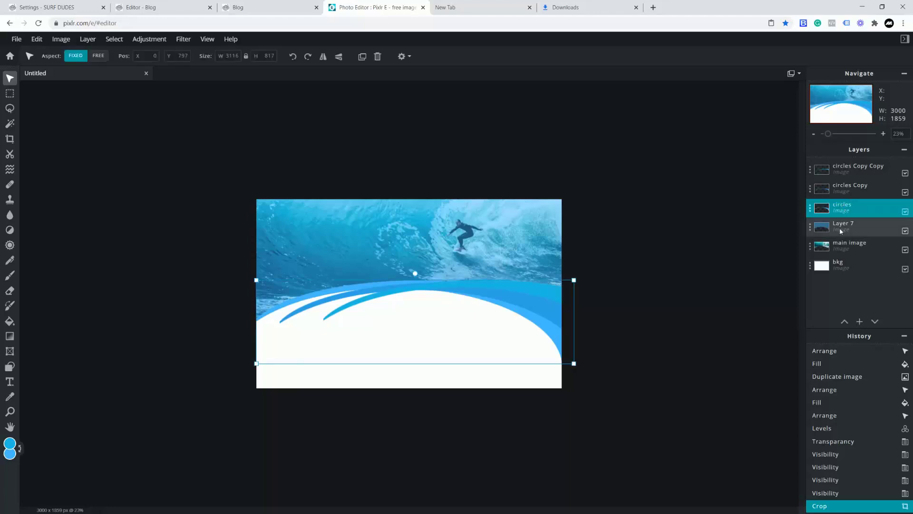
left_click(841, 186, "shift")
left_click(843, 169, "shift")
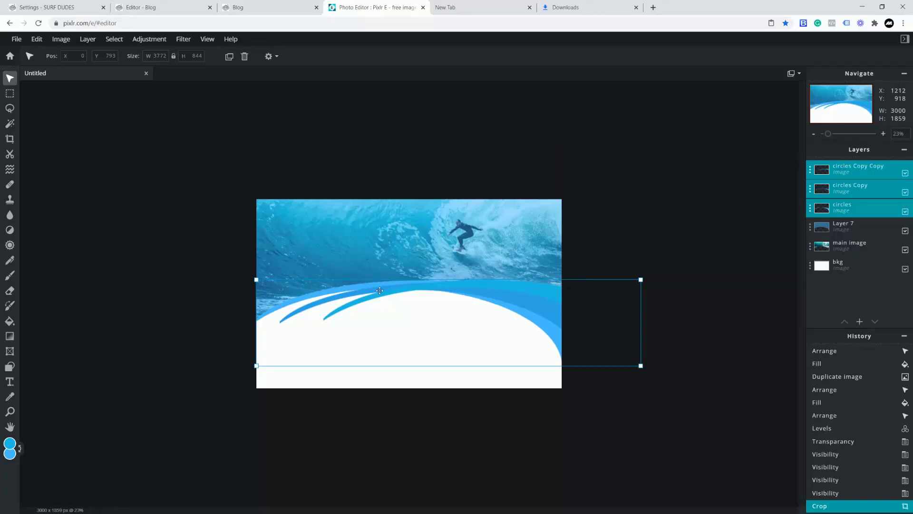
left_click_drag(417, 289, 414, 265)
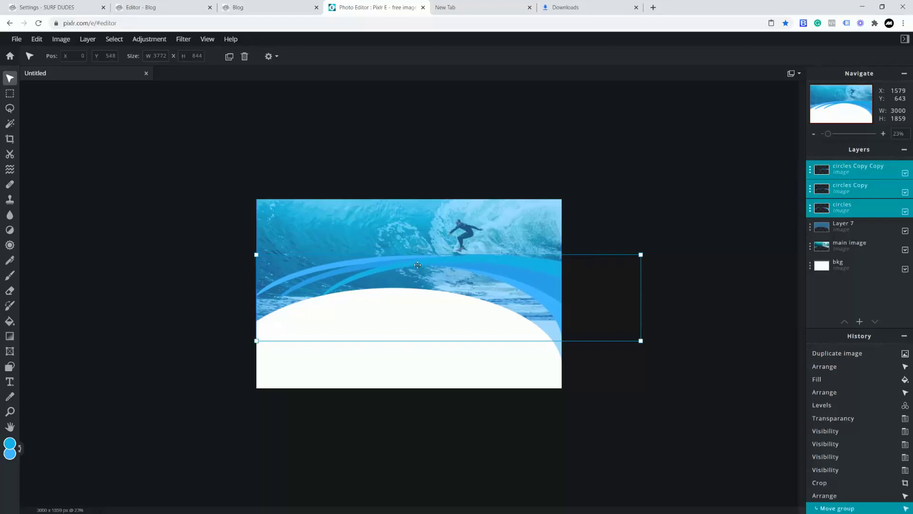
- Enlarge the three circles layers to about 4223 × 945 px and place them at about X -26, Y 556
left_click_drag(512, 274, 505, 274)
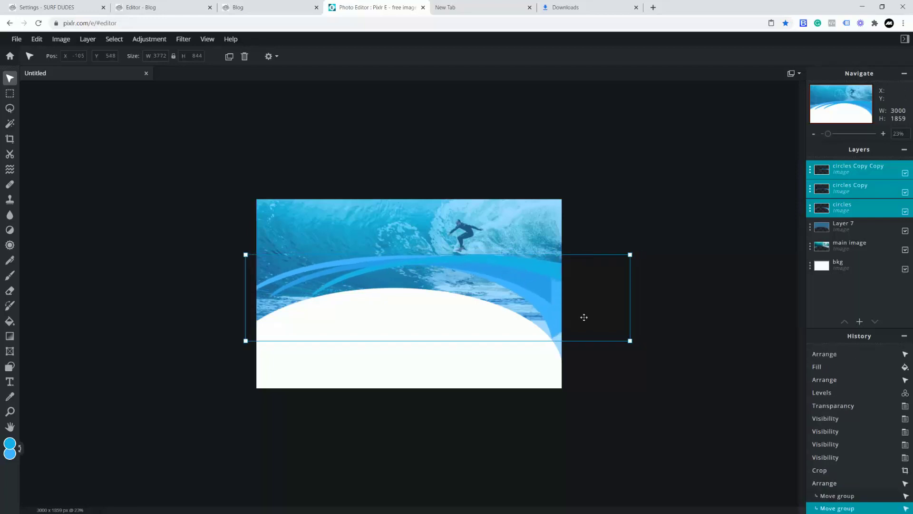
left_click_drag(630, 340, 676, 351)
mouse_move(546, 287)
left_mouse_down()
mouse_move(521, 287)
mouse_move(547, 283)
mouse_move(538, 282)
left_mouse_up()
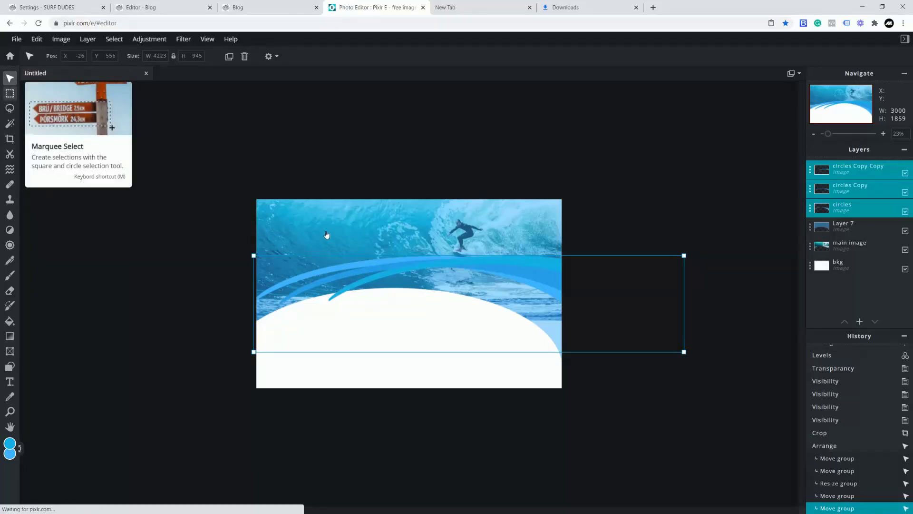
- Clear a large elliptical area beneath the raised blue curves from the main image layer and Layer 7, removing the selection when done
left_click(10, 95)
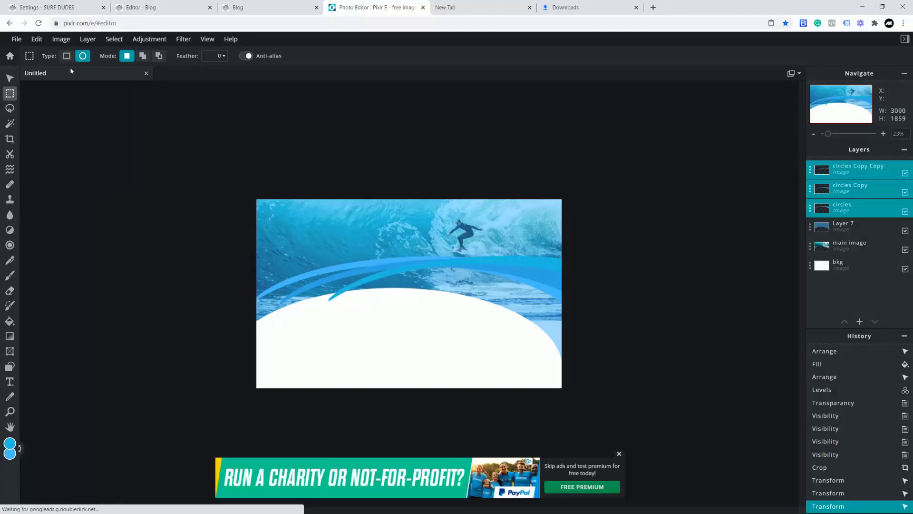
left_click(847, 248)
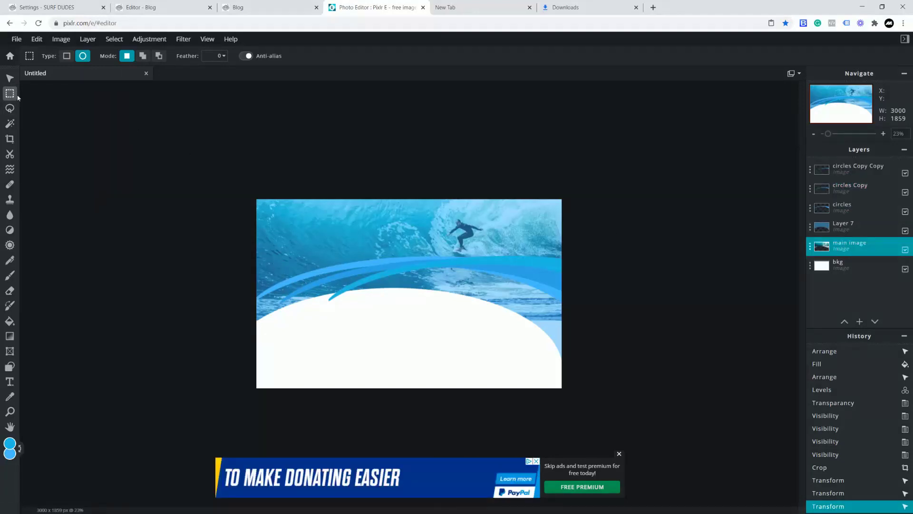
left_click_drag(252, 405, 623, 269)
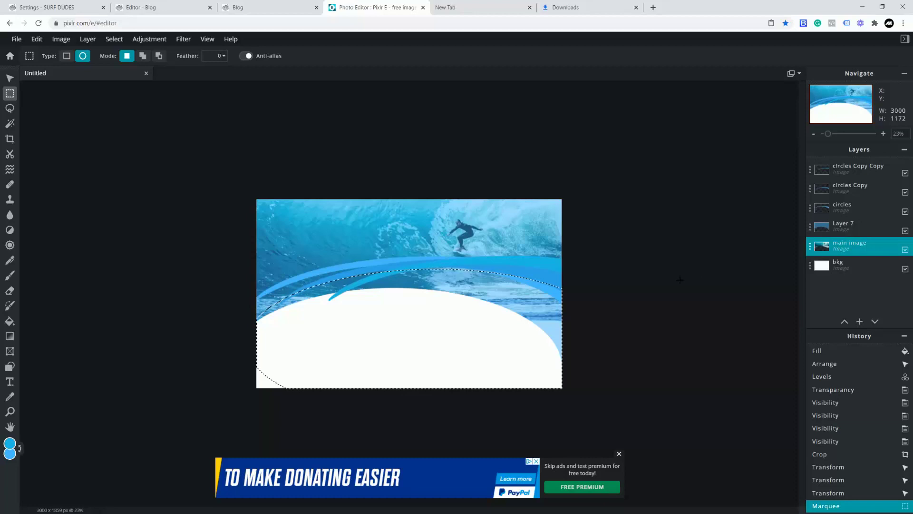
key("Delete")
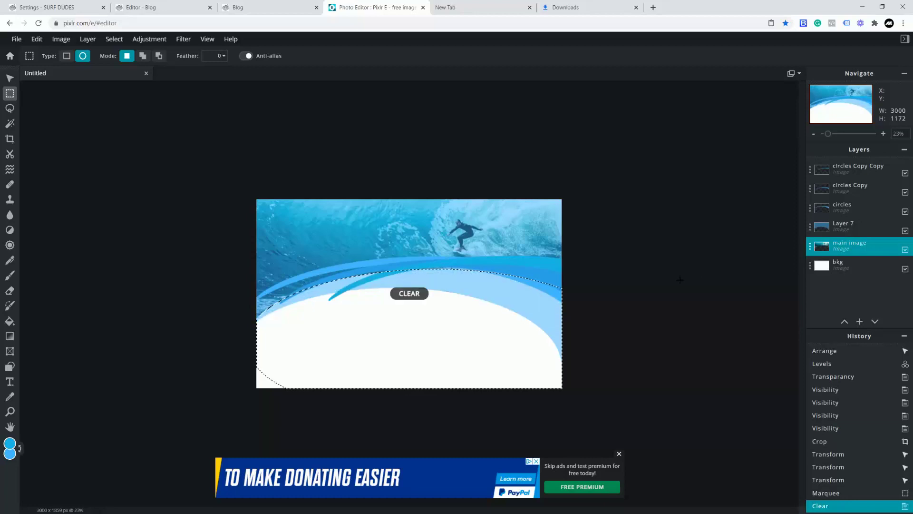
left_click(847, 232)
key("Delete")
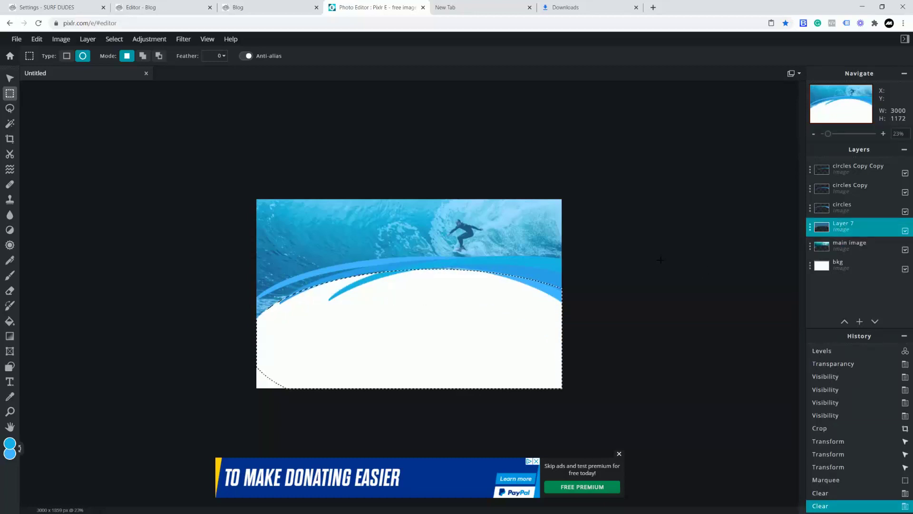
key("ctrl+d")
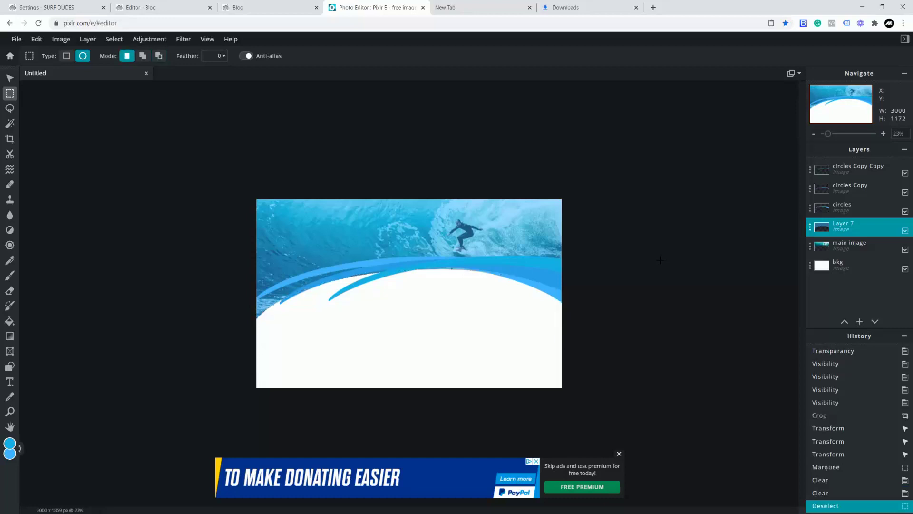
- Select the circles, circles Copy and circles Copy Copy layers together with the Arrange tool
left_click(844, 207)
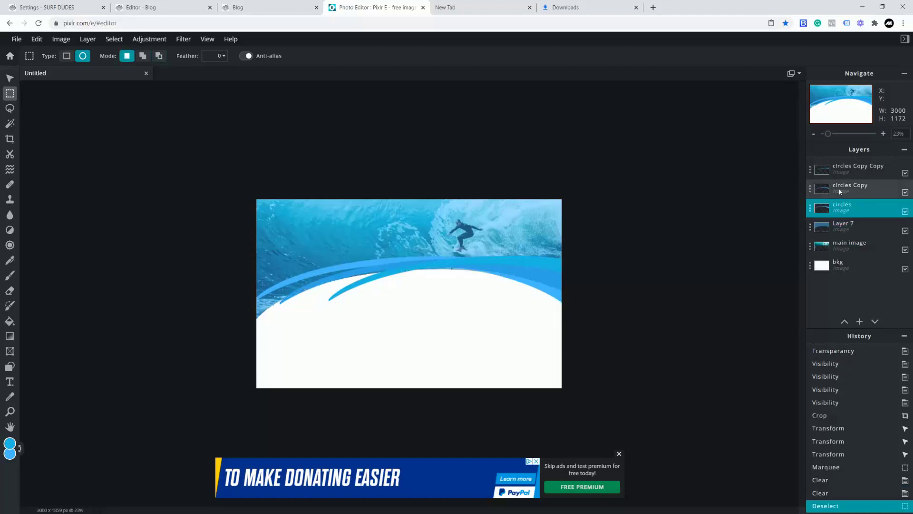
left_click(840, 191, "shift")
left_click(845, 169, "shift")
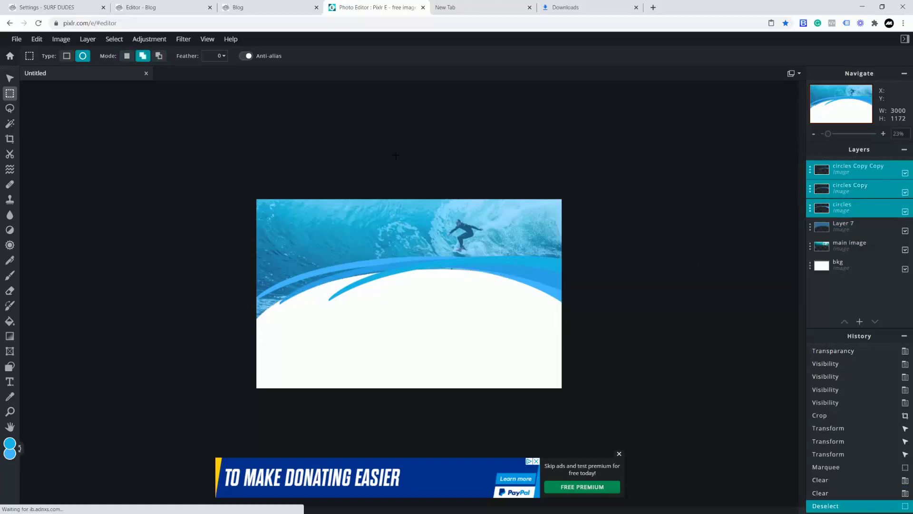
left_click(9, 78)
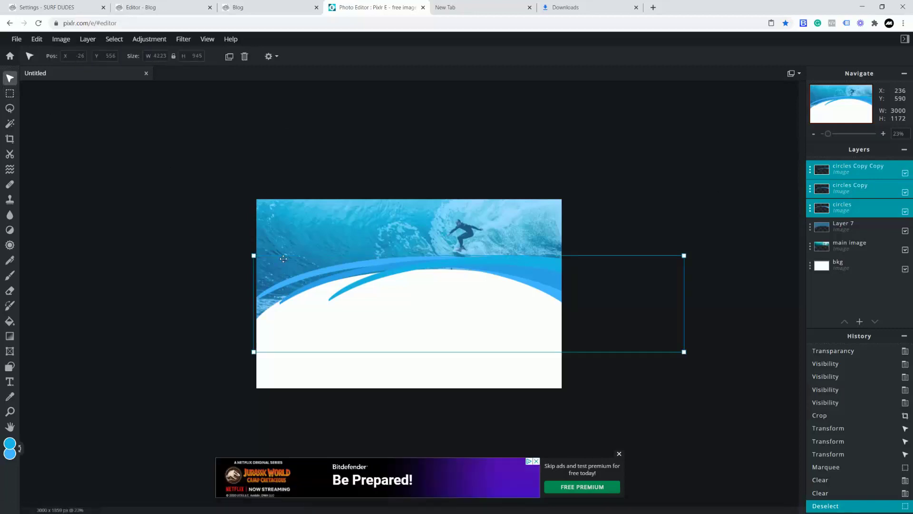
- Move the three circles layers to about X 127, Y 617 and crop the canvas from below to about 1365 px high
mouse_move(325, 281)
left_mouse_down()
mouse_move(321, 270)
mouse_move(341, 287)
left_mouse_up()
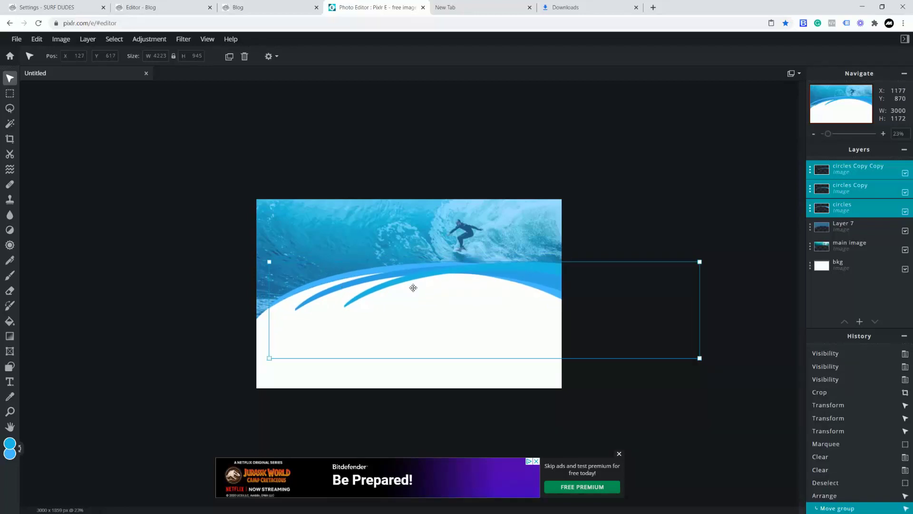
left_click(10, 94)
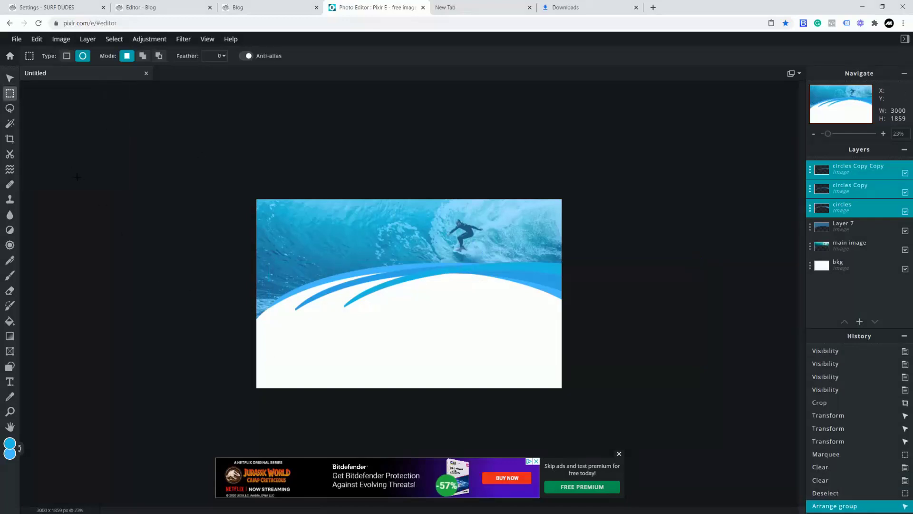
left_click(9, 139)
left_click_drag(416, 386, 429, 339)
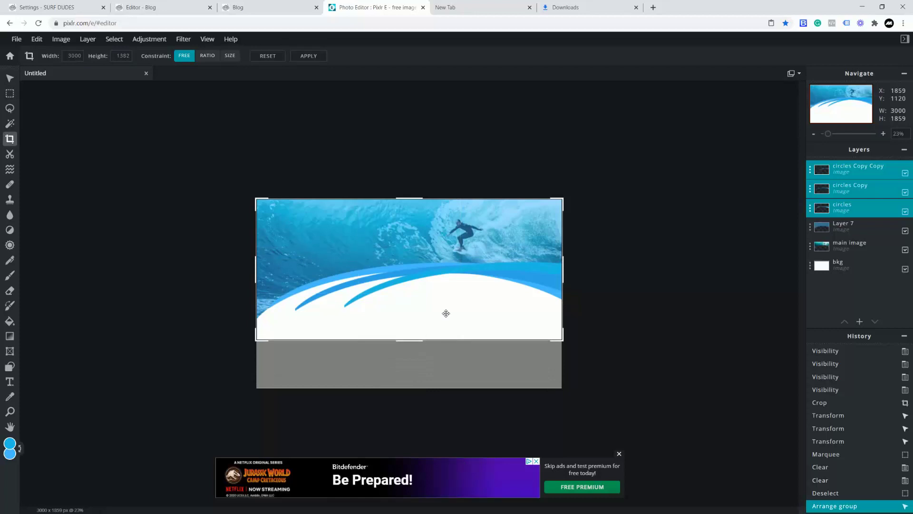
key("Escape")
left_click_drag(408, 387, 419, 339)
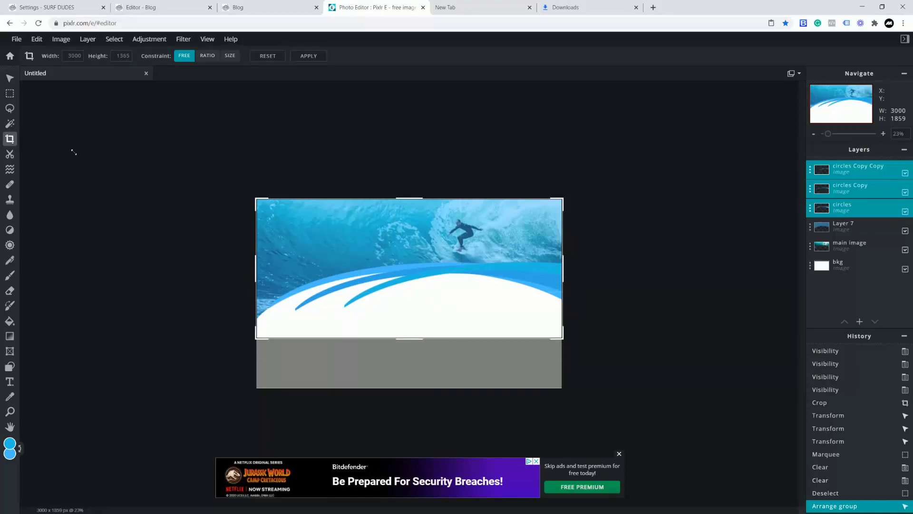
left_click(9, 79)
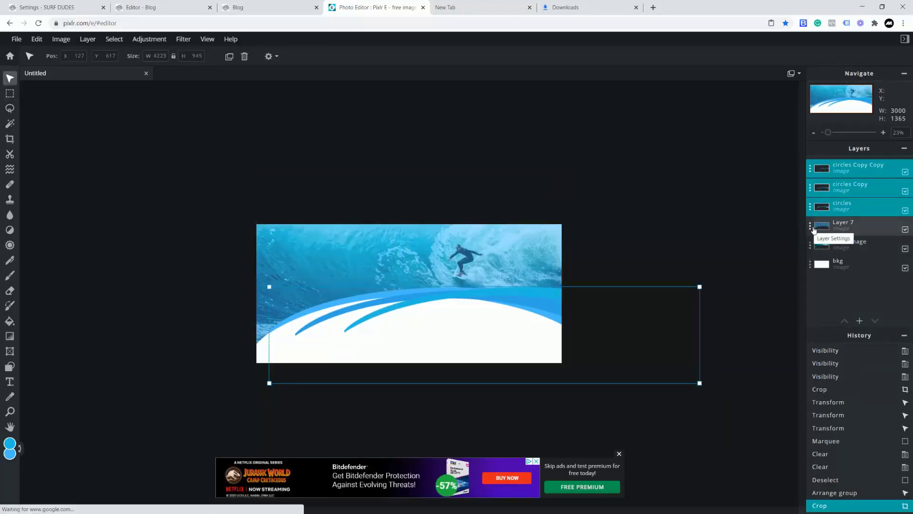
- Reposition the three circles layers together up and to the left at about X 0, Y 512
left_click(906, 229)
left_click(905, 229)
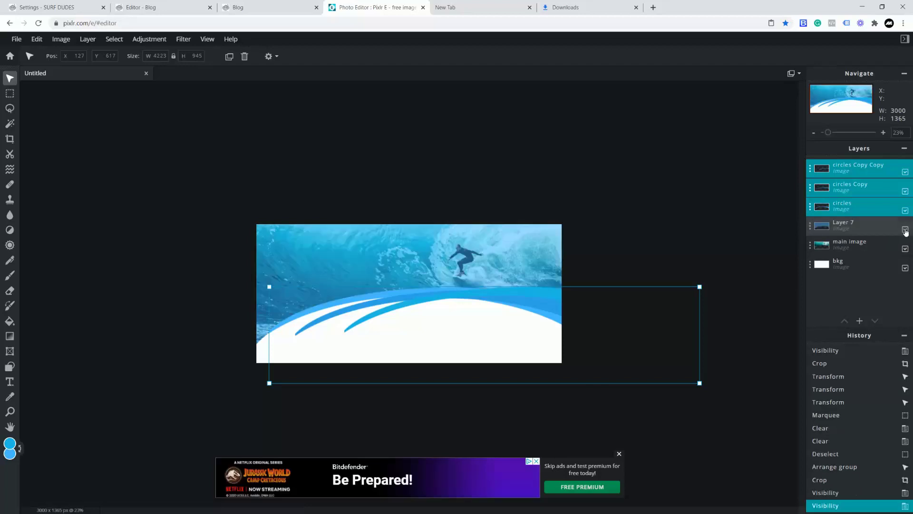
left_click(9, 94)
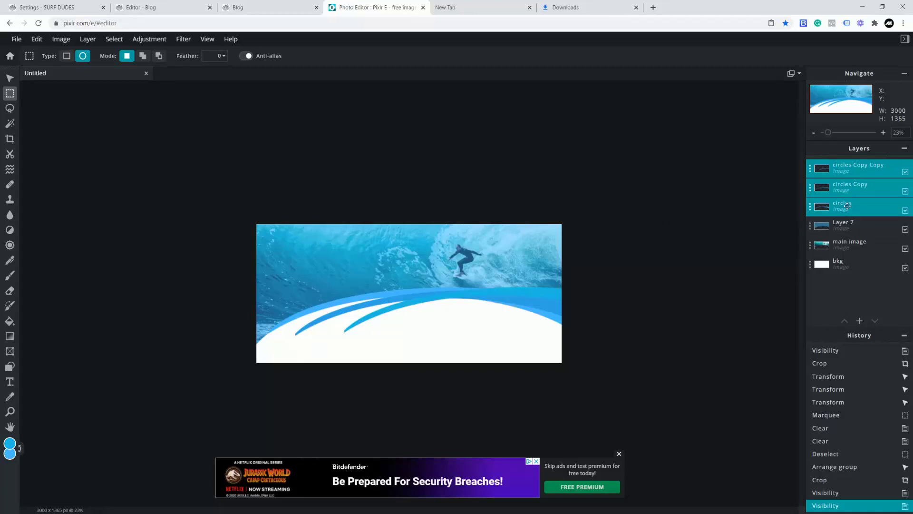
left_click(9, 78)
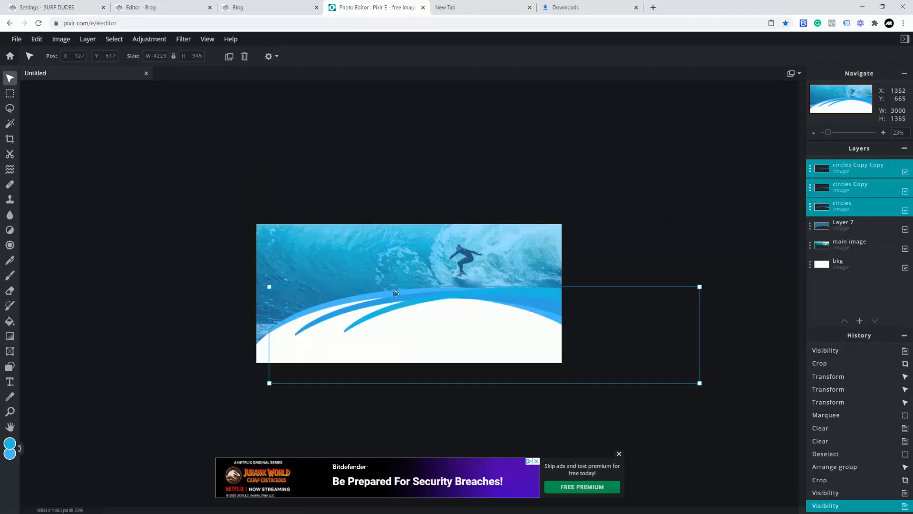
left_click_drag(402, 297, 389, 283)
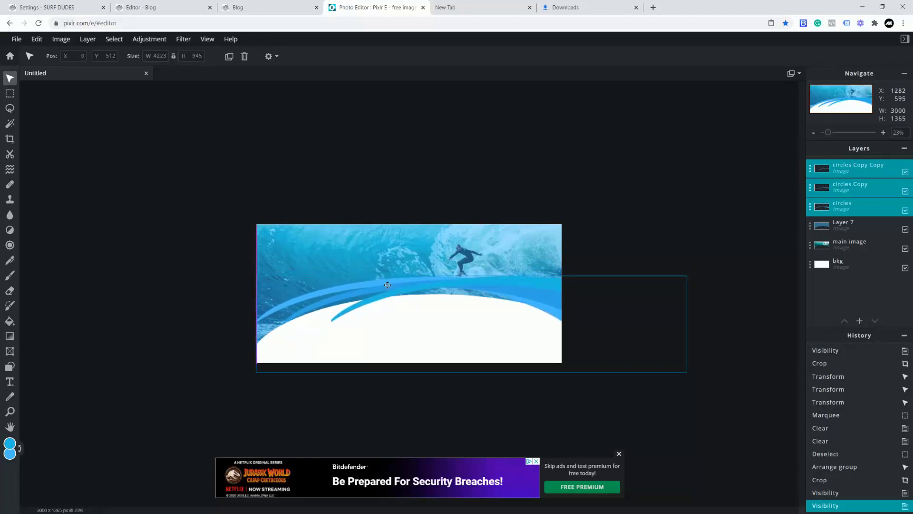
left_click(388, 285)
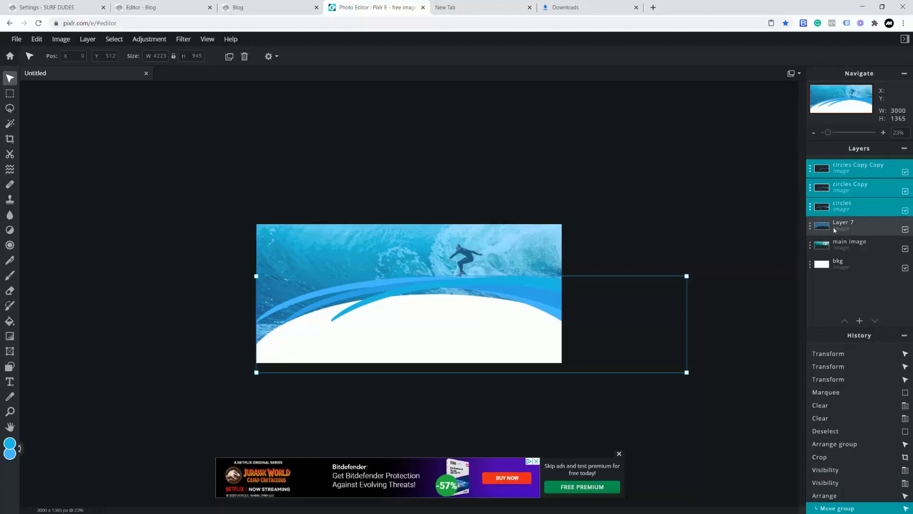
- Clear a wide elliptical area under the blue curve, about 757 px high, from the main image and Layer 7, and deselect it
left_click(838, 247)
left_click(10, 93)
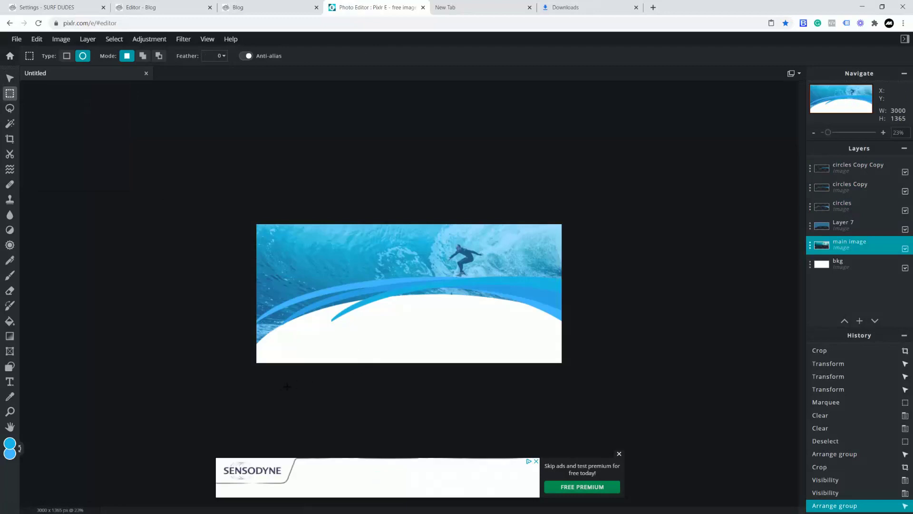
left_click_drag(247, 398, 574, 286)
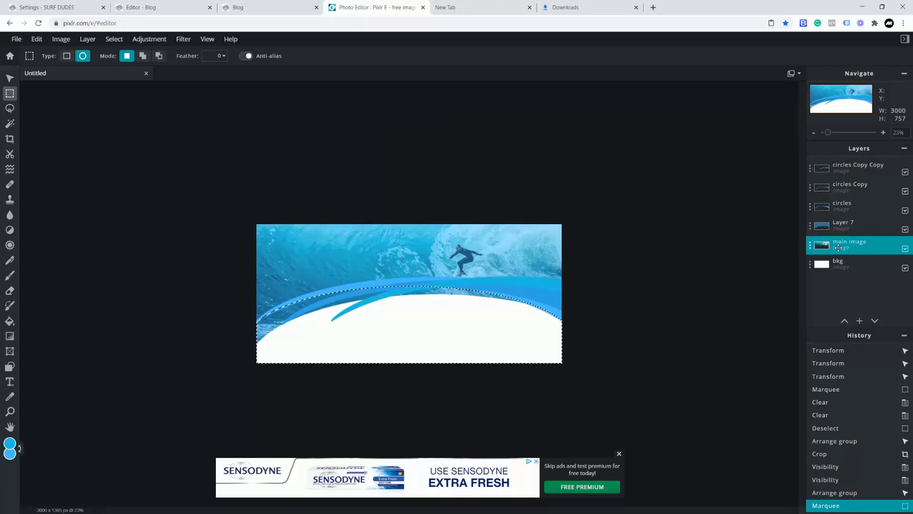
key("Delete")
left_click(842, 226)
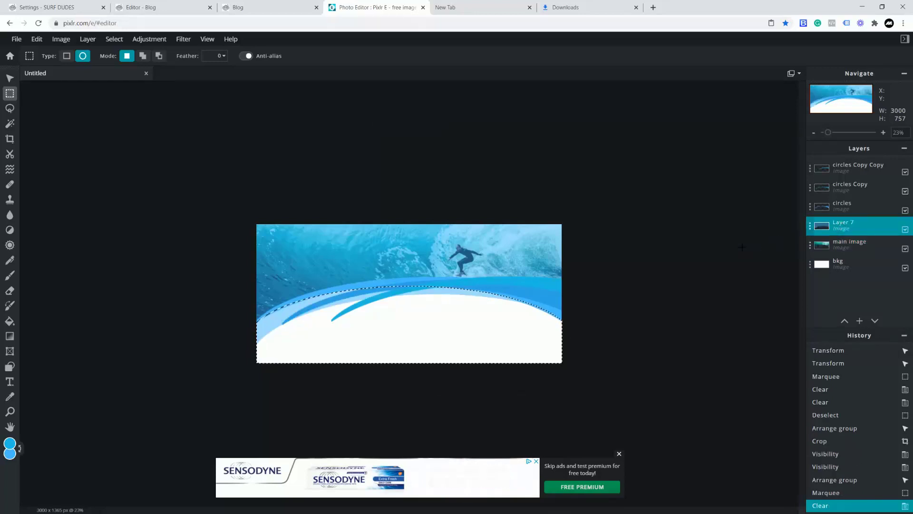
key("Delete")
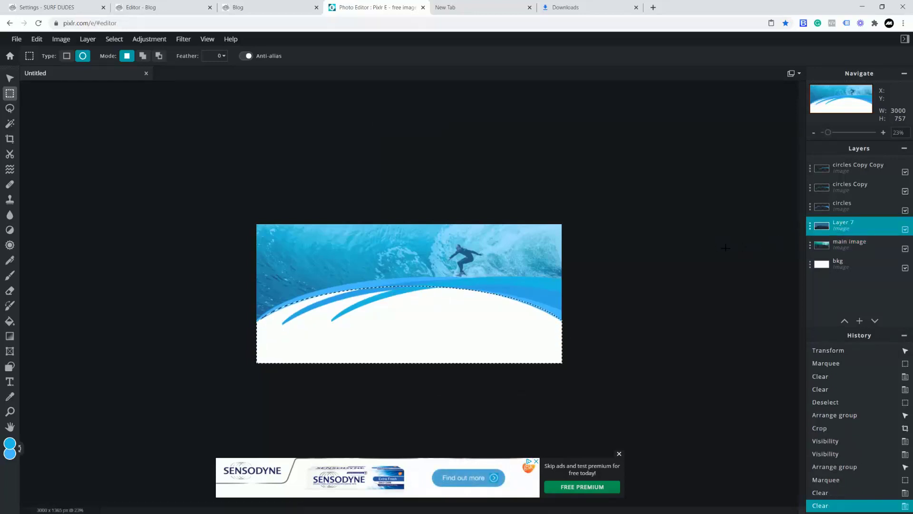
key("ctrl+d")
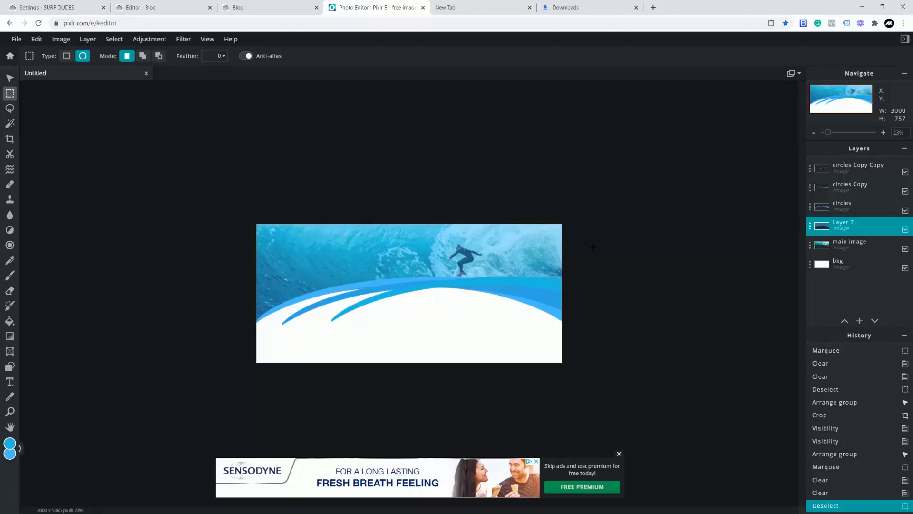
- Save the artwork as a JPG named BLogpost1 at 100% quality and download it
left_click(15, 40)
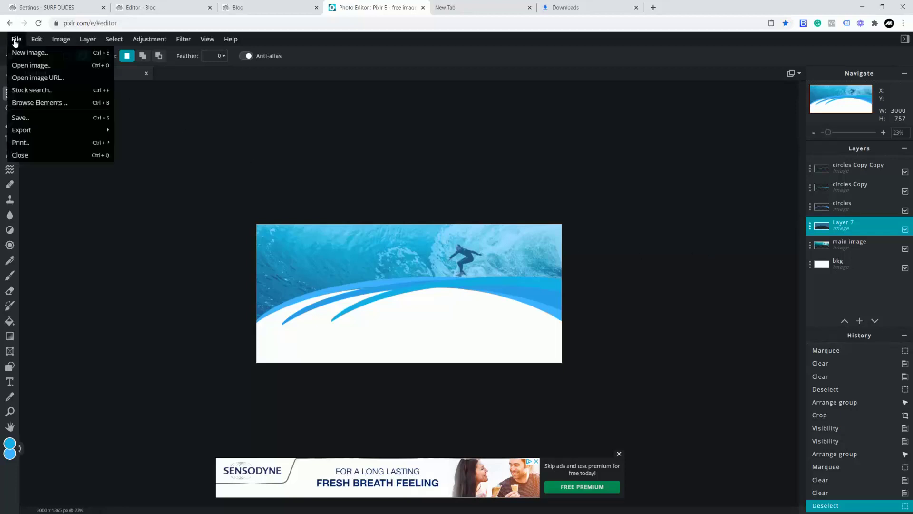
left_click(36, 121)
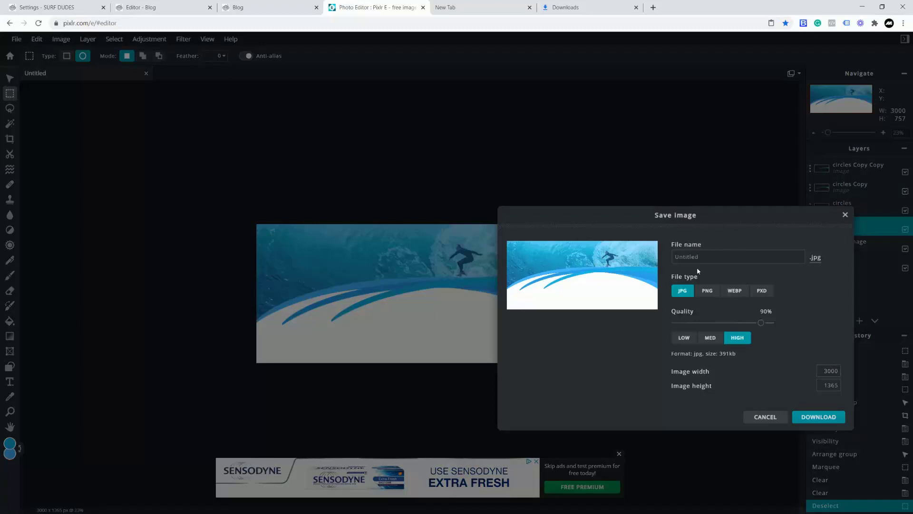
type("BLogpost1")
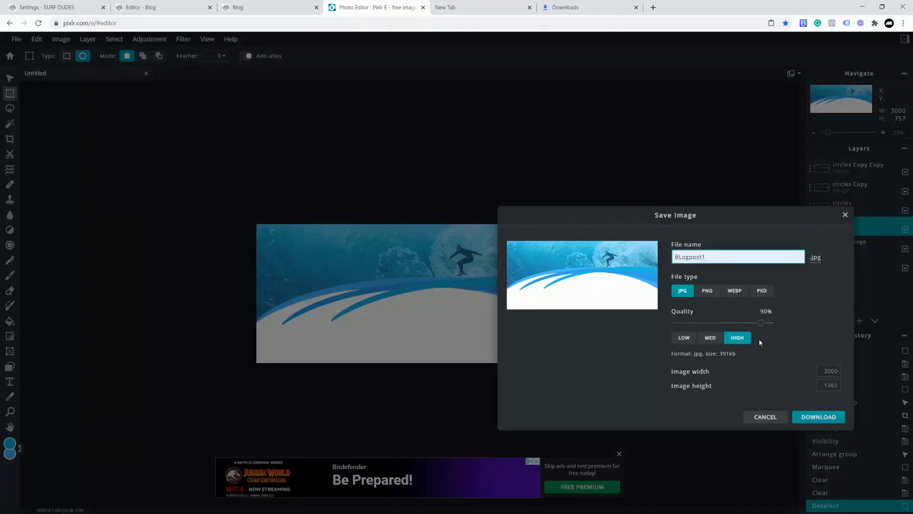
left_click_drag(760, 325, 772, 323)
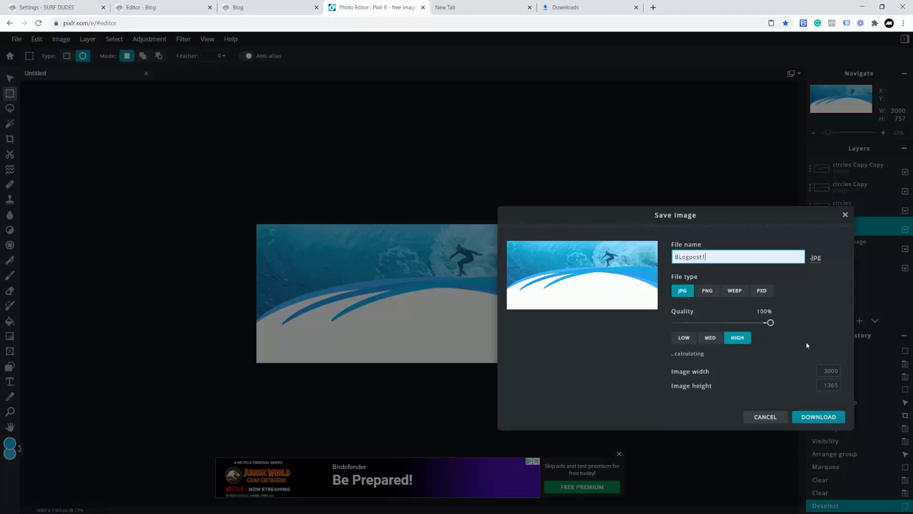
left_click(808, 419)
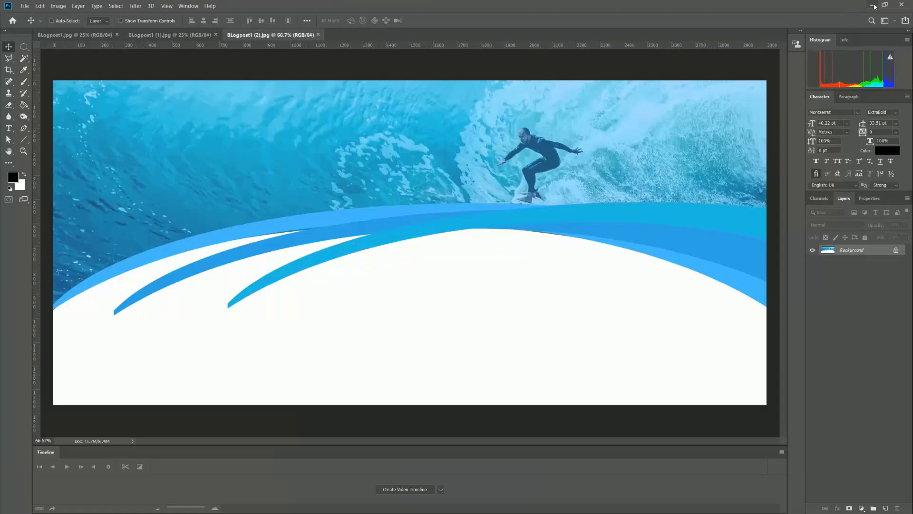
left_click(874, 5)
- Switch to the SURF DUDES blog page editor and open the image library for the header block's background image
left_click(238, 8)
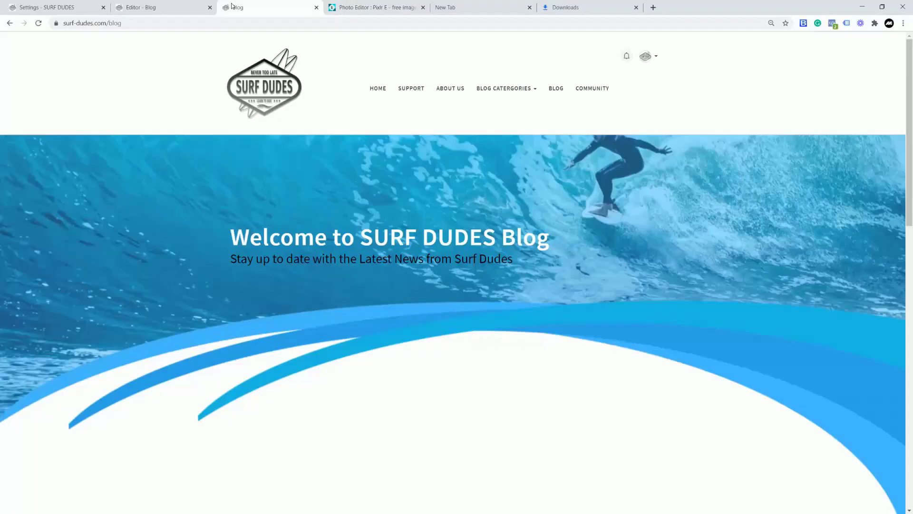
left_click(169, 7)
left_click(13, 75)
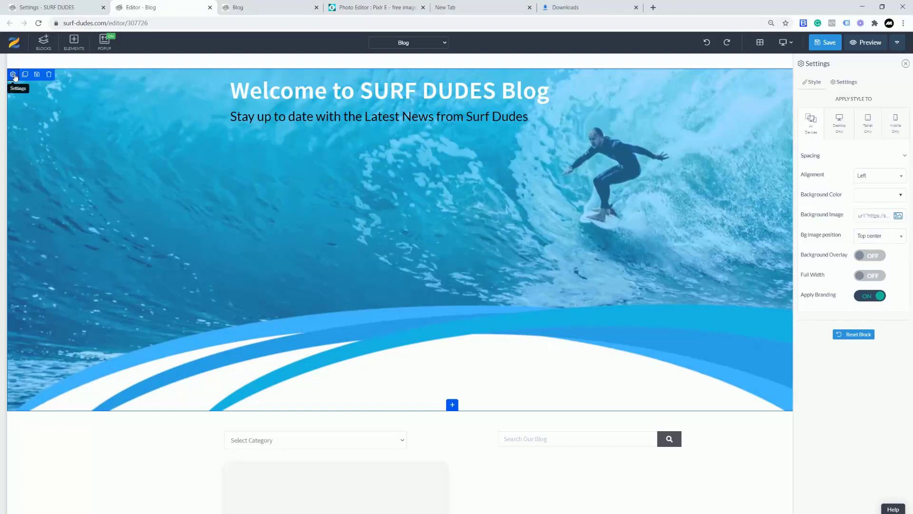
left_click(898, 216)
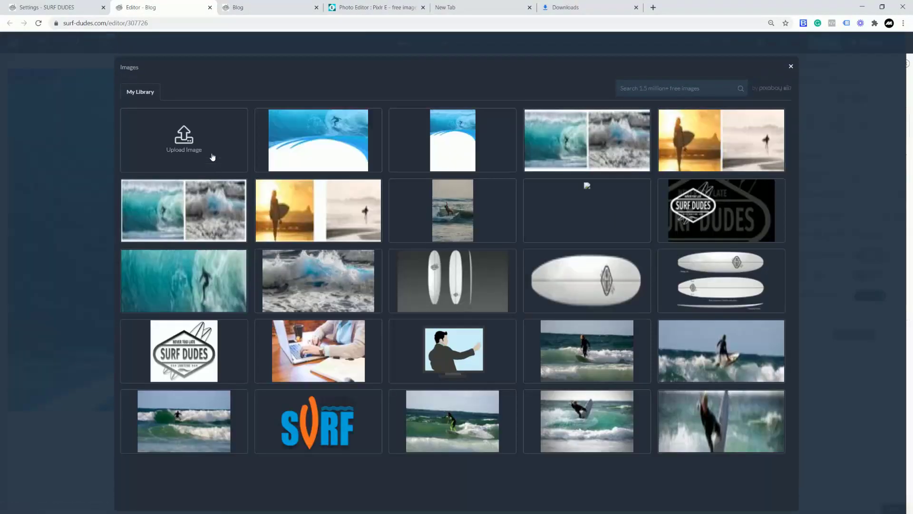
- Upload BLogpost1 (2).jpg from Downloads without cropping as the header block's background image
left_click(192, 148)
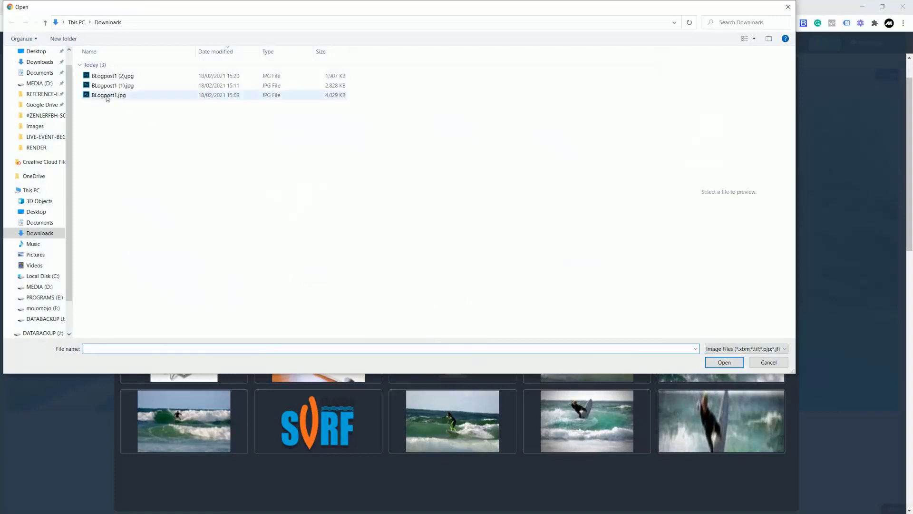
left_click(109, 77)
left_click(108, 86)
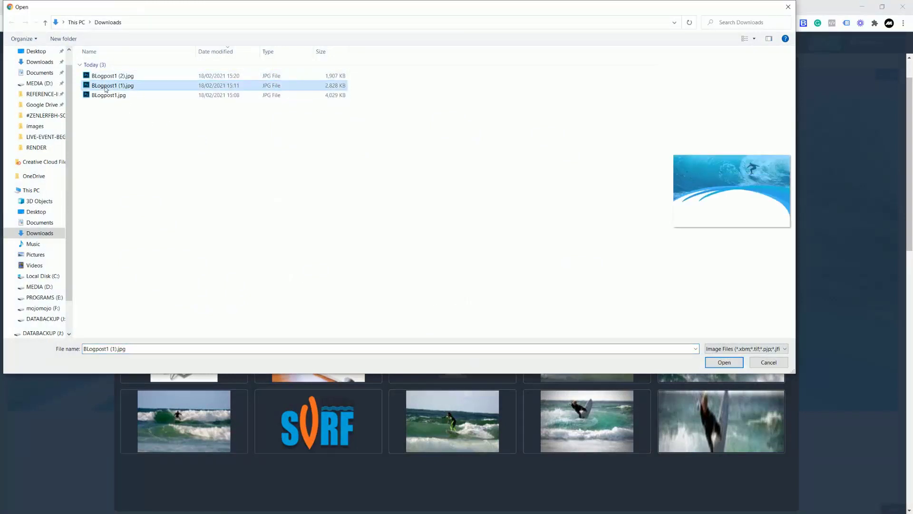
left_click(106, 96)
left_click(105, 86)
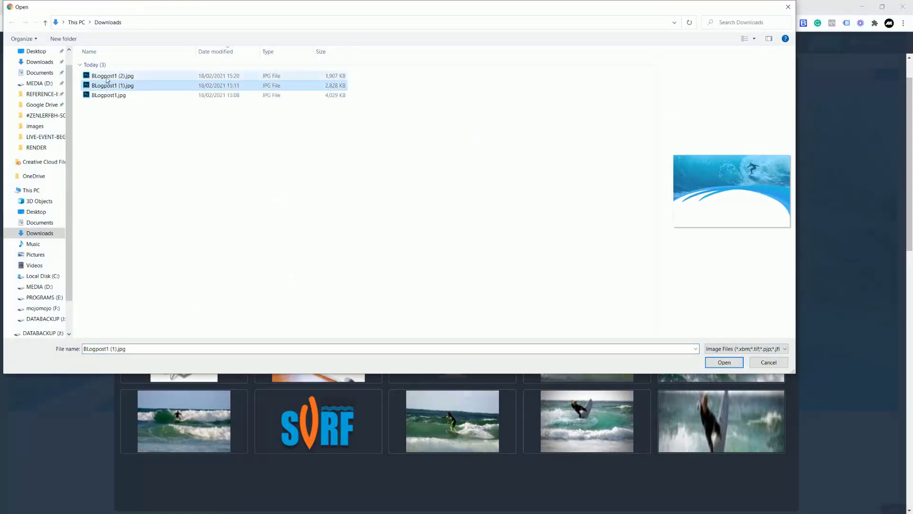
left_click(107, 78)
left_click(723, 362)
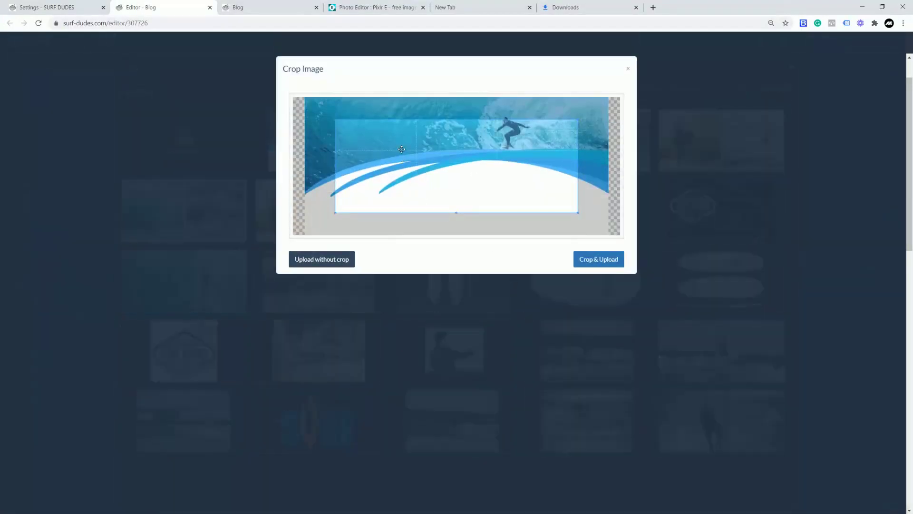
left_click(326, 260)
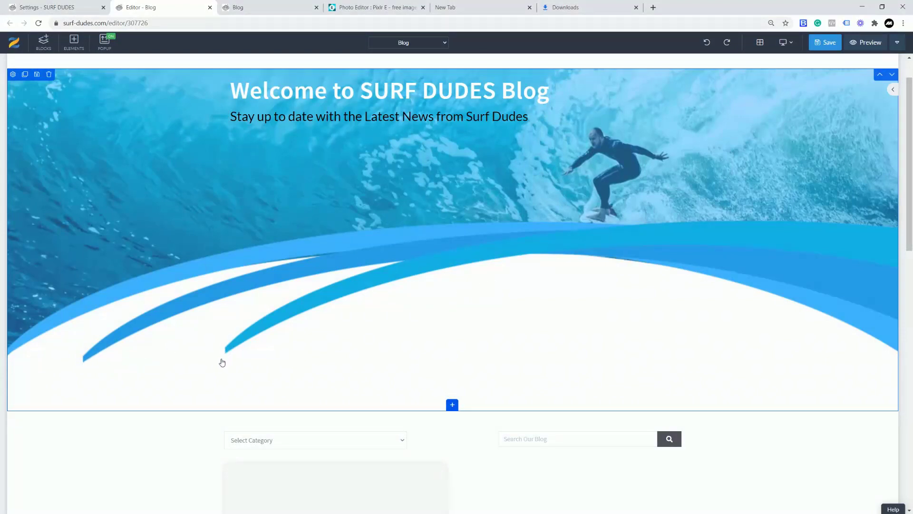
- Switch back to the Pixlr artwork, dismiss the save dialog and hide the circles Copy layer
left_click(373, 8)
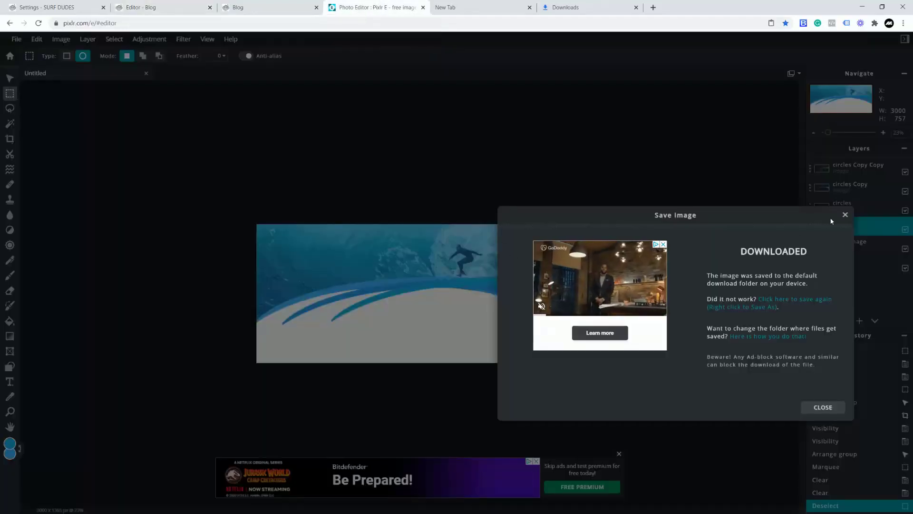
left_click(845, 216)
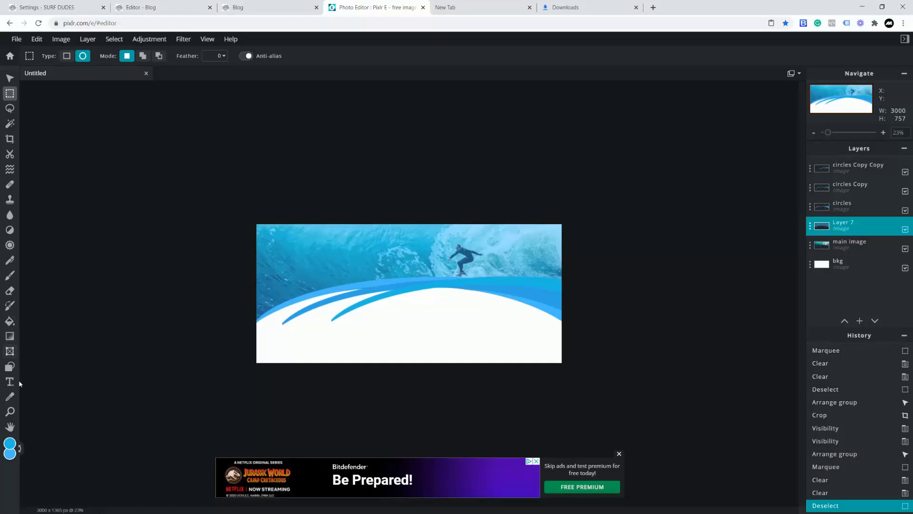
left_click(9, 412)
left_click(345, 334)
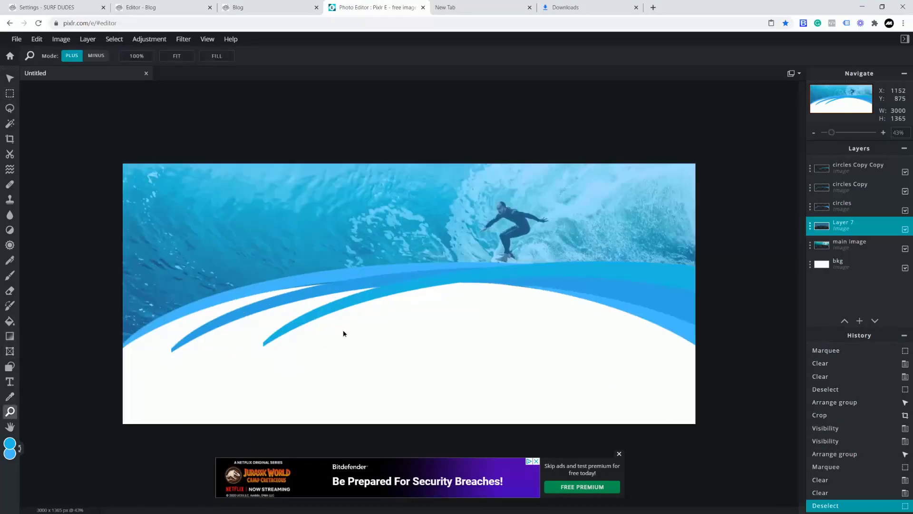
left_click(10, 93)
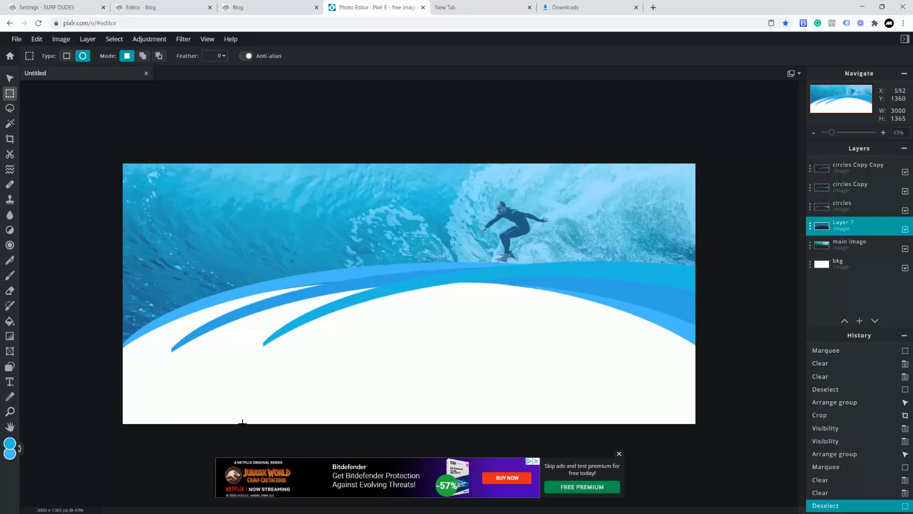
left_click(810, 188)
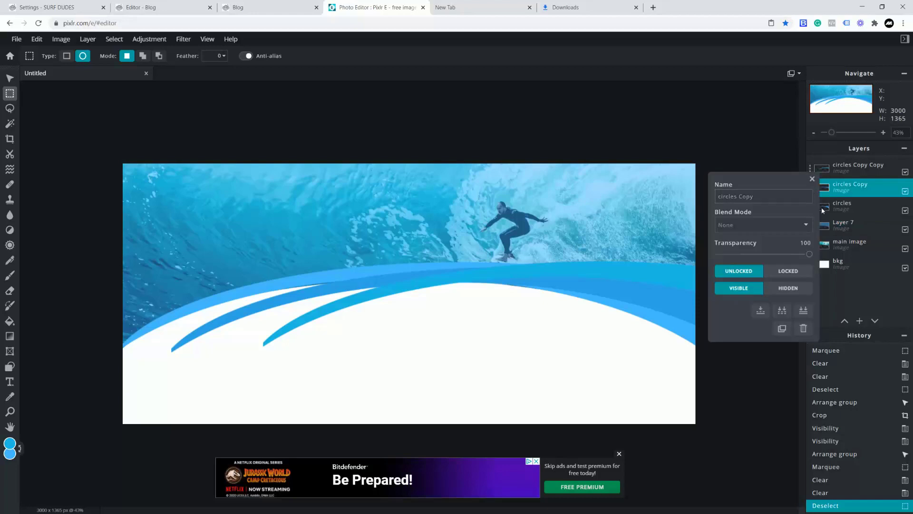
left_click(812, 180)
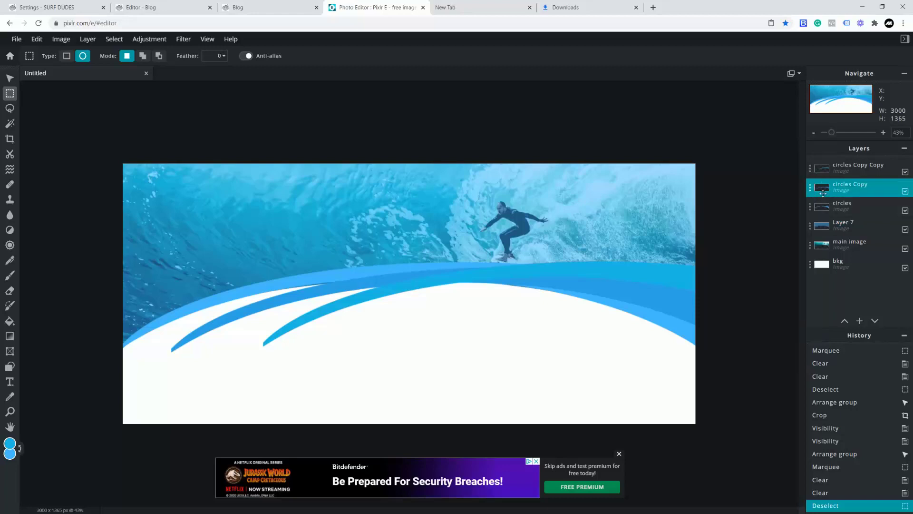
left_click(905, 191)
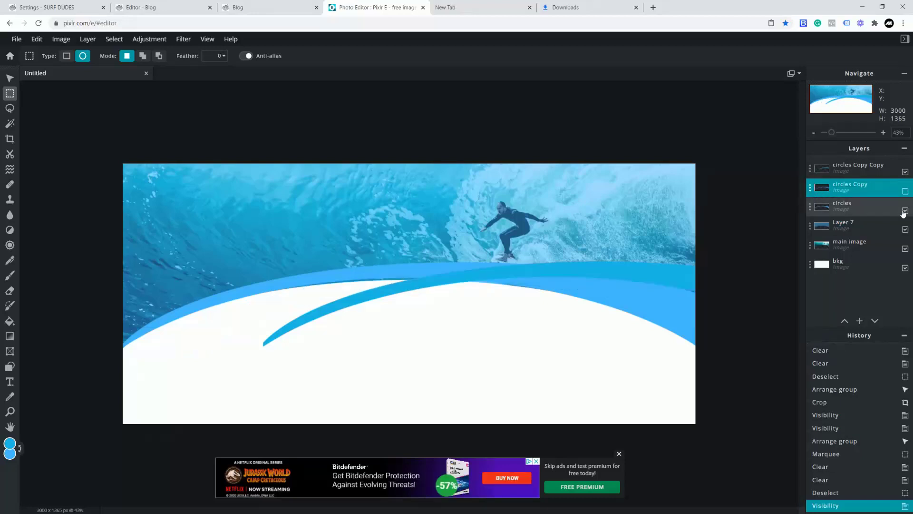
- Hide the circles, Layer 7 and main image layers, and select the circles Copy Copy layer
left_click(906, 210)
left_click(905, 229)
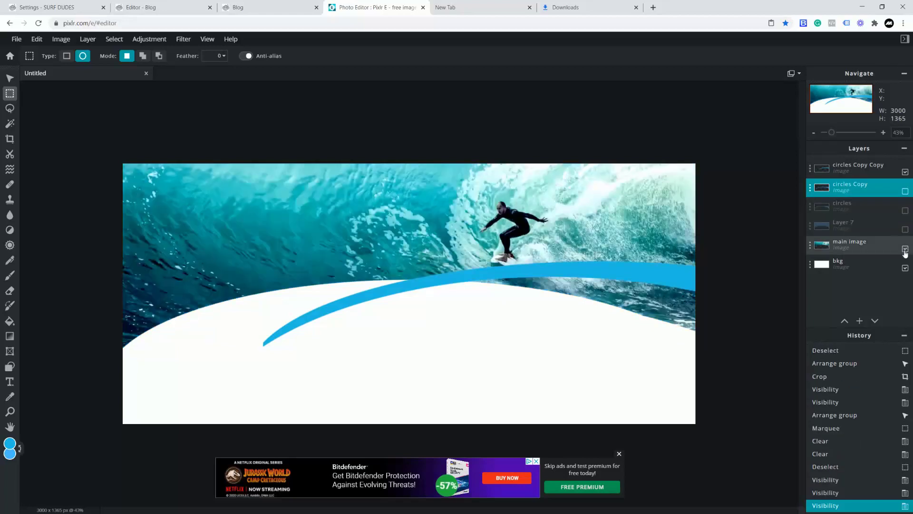
left_click(906, 248)
left_click(846, 168)
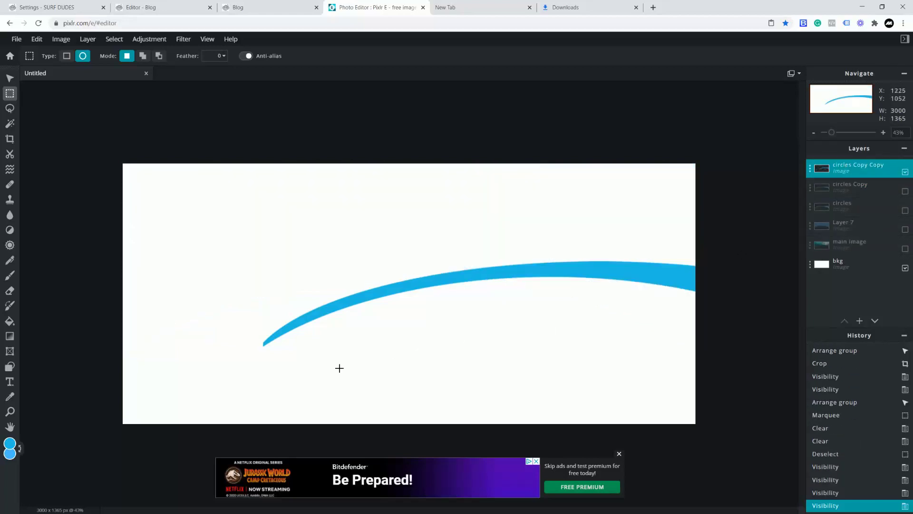
left_click_drag(242, 417, 712, 328)
left_click_drag(727, 361, 635, 384)
left_click(10, 78)
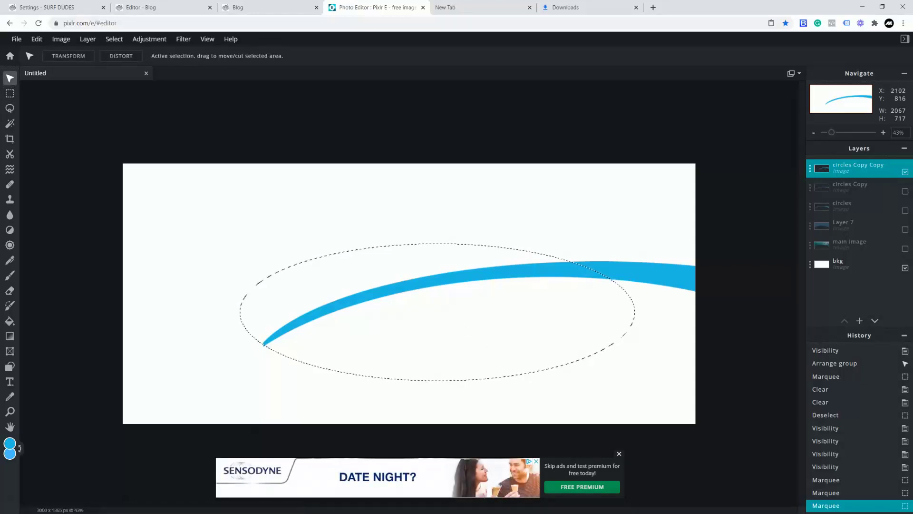
key("ctrl+d")
left_click(437, 345)
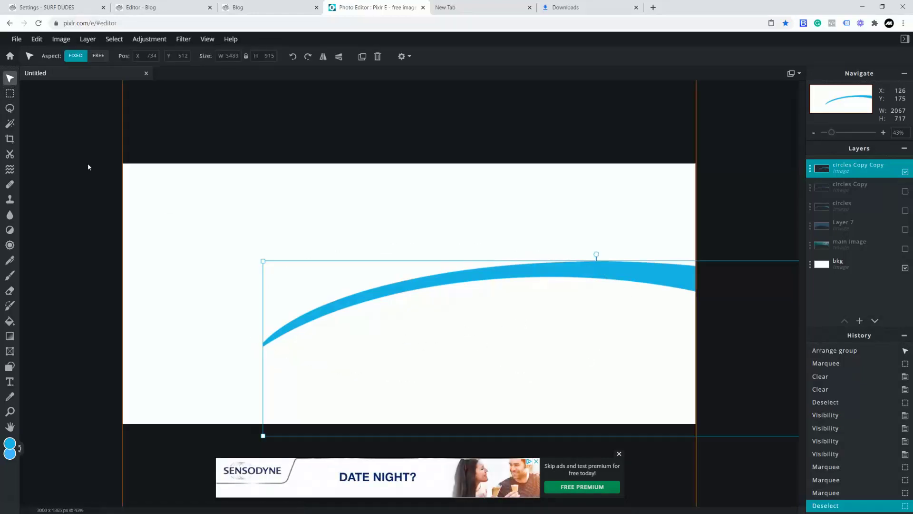
- Trim the blunt tip of the circles Copy Copy curve to a point with a polygonal lasso selection, clearing the selected area and deselecting
left_click(10, 110)
left_click(83, 56)
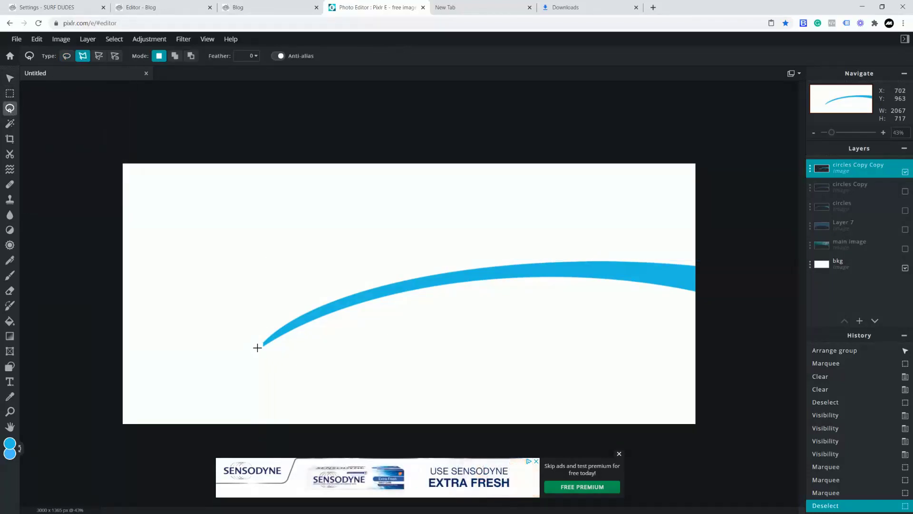
left_click(399, 294)
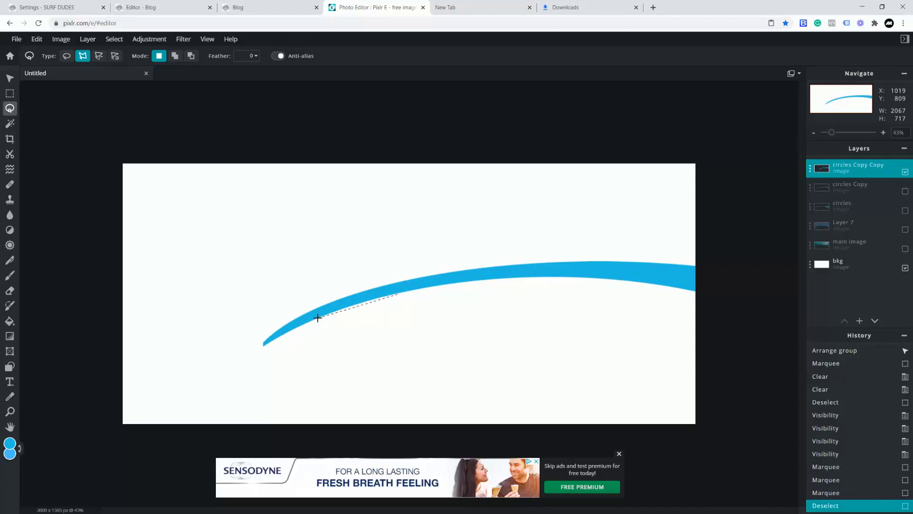
left_click(255, 344)
left_click(256, 371)
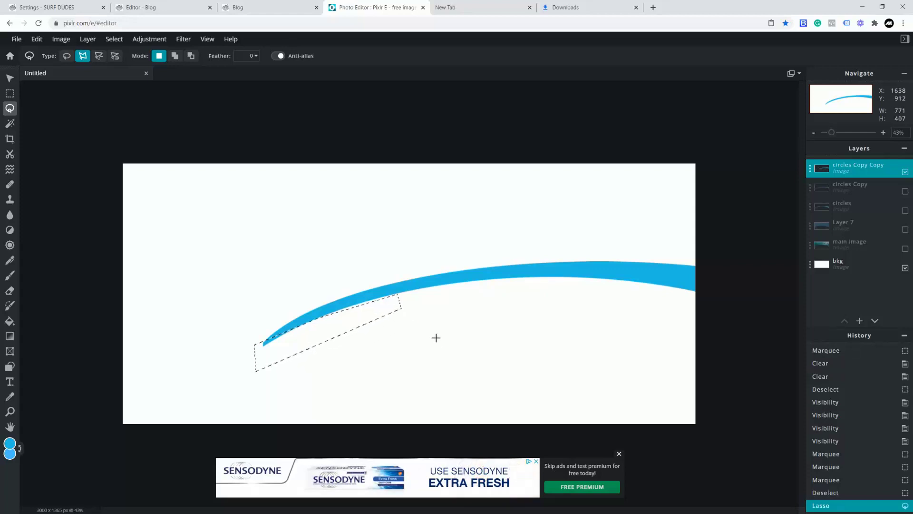
key("Delete")
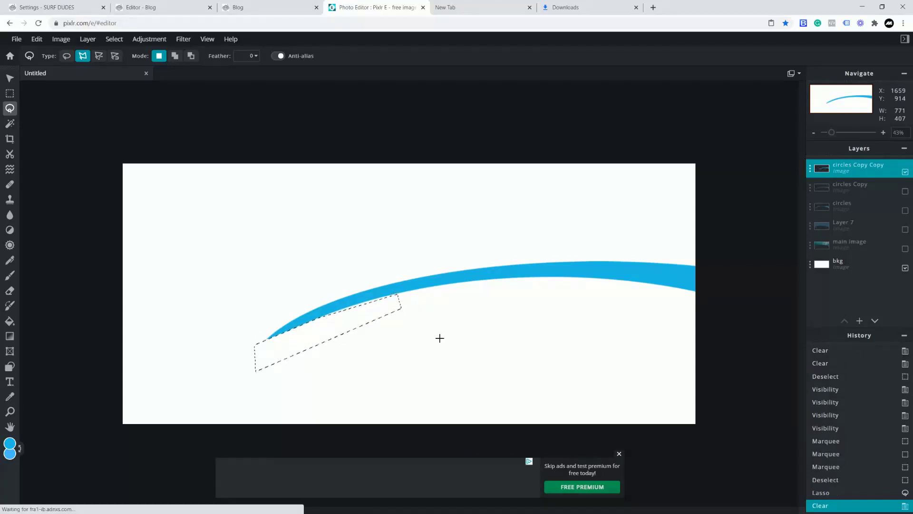
key("ctrl+d")
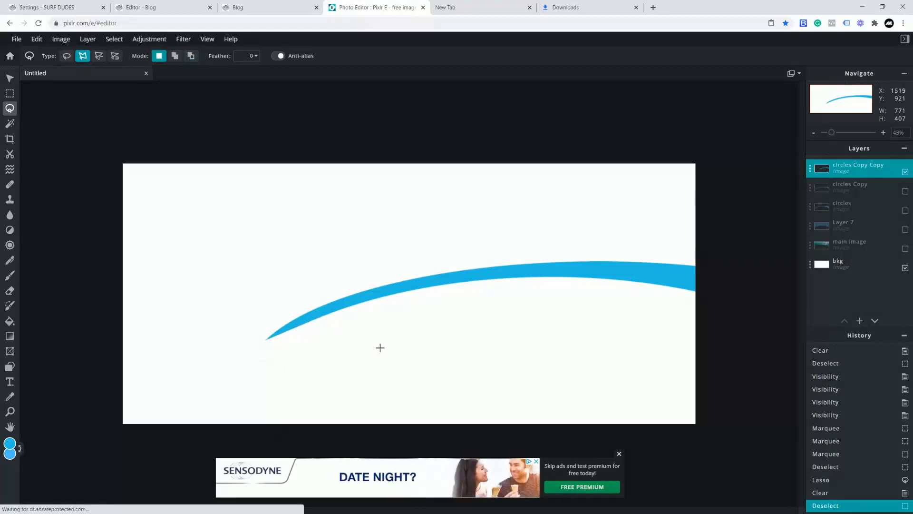
- Show only the circles Copy curve above the background and trim its blunt tip to a point using a polygonal lasso selection
left_click(820, 189)
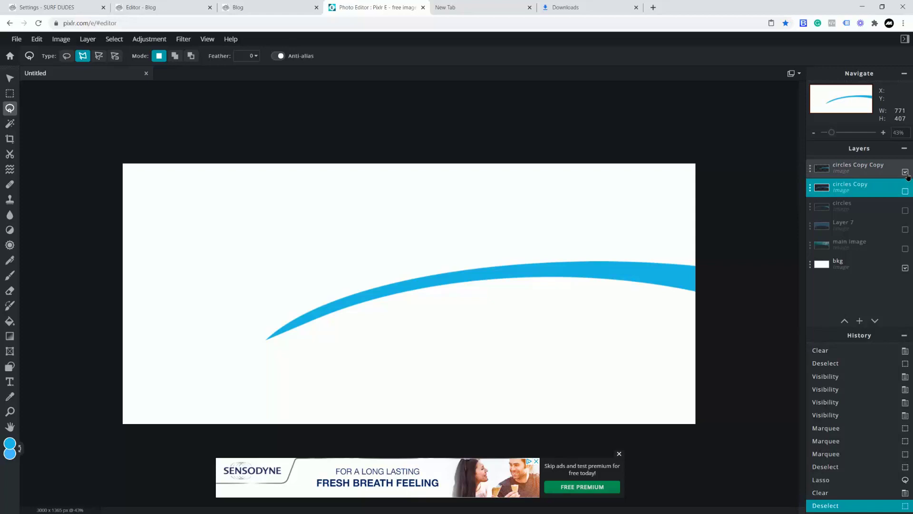
left_click(905, 172)
left_click(905, 191)
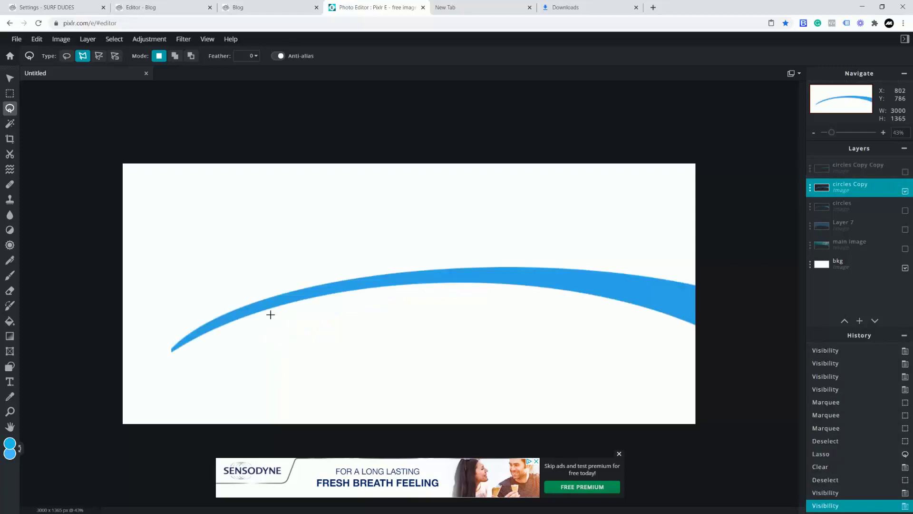
left_click(235, 320)
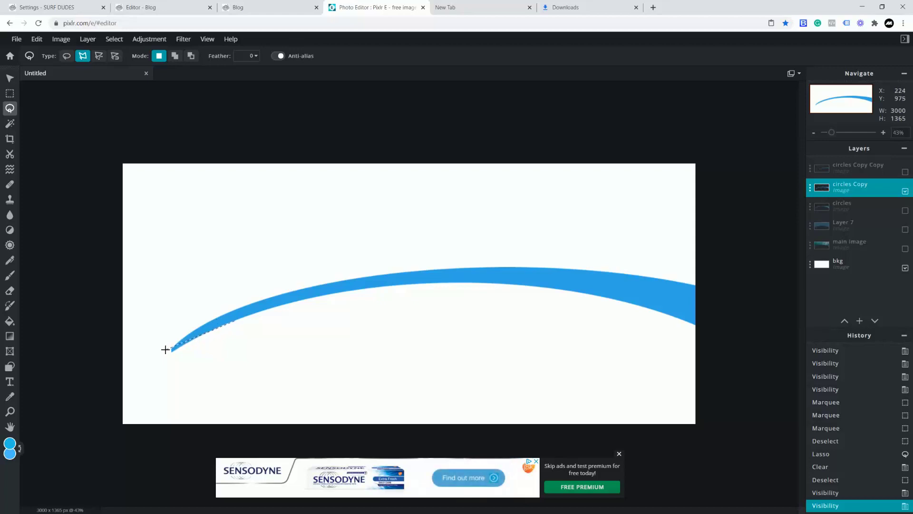
double_click(252, 368)
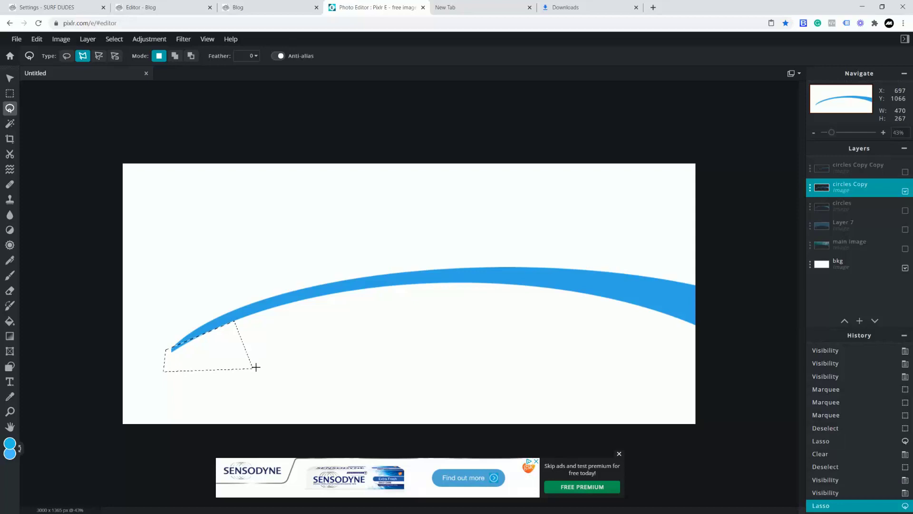
key("Delete")
key("ctrl+d")
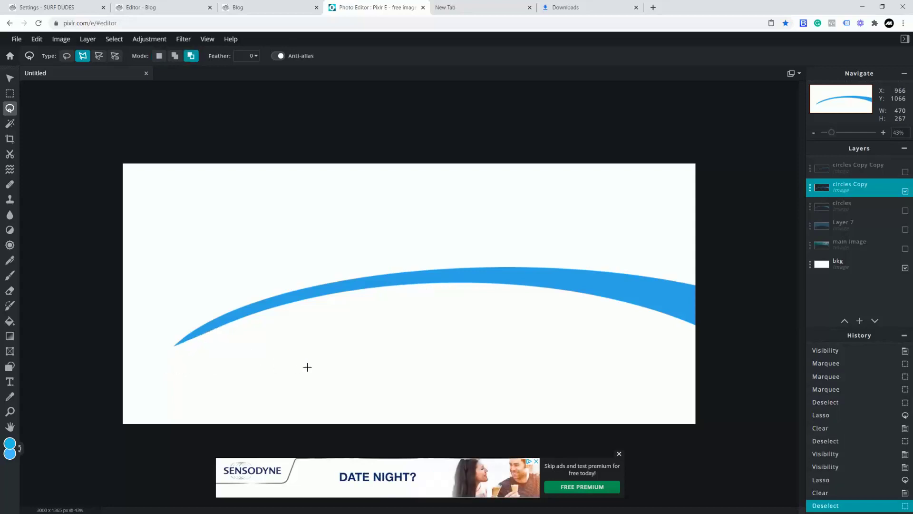
- Make the circles Copy Copy, circles, Layer 7 and main image layers visible again
left_click(906, 172)
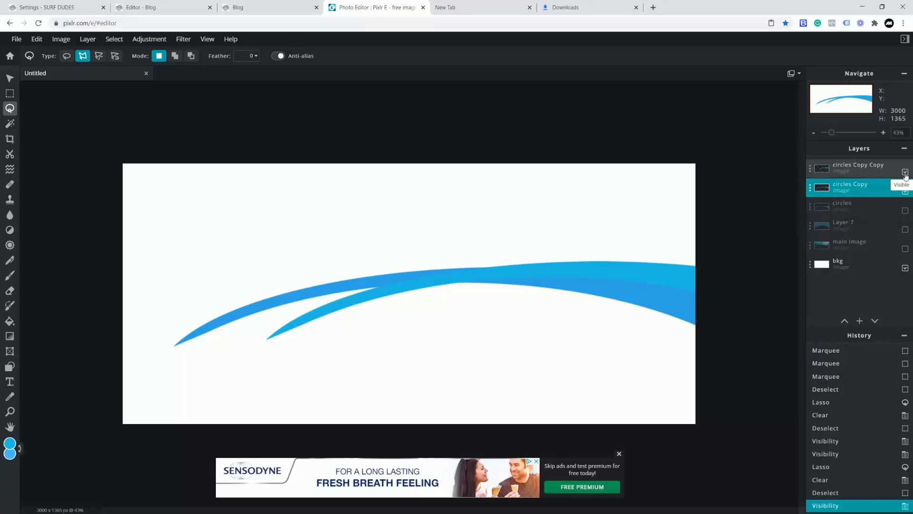
left_click(905, 210)
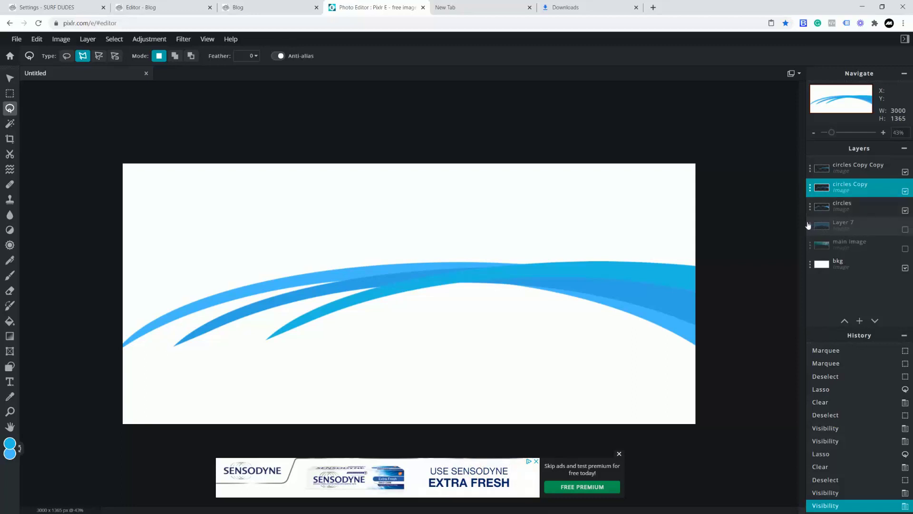
left_click(906, 229)
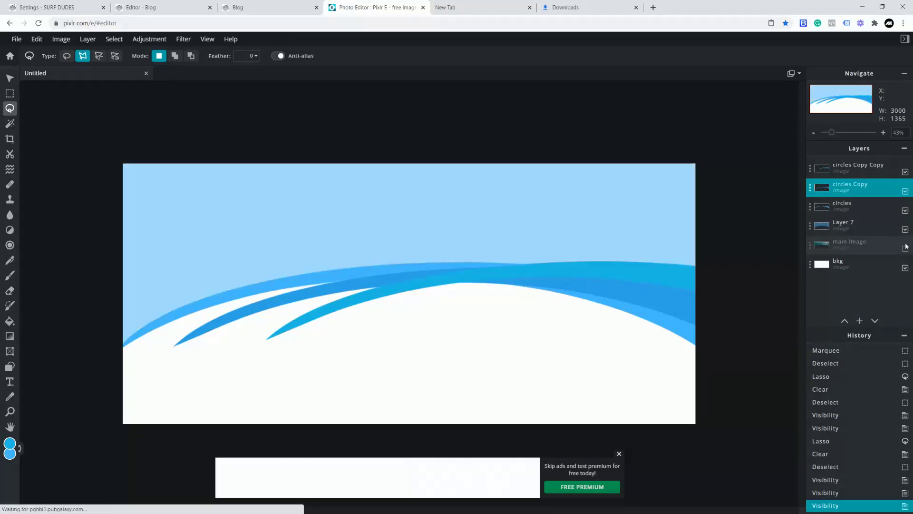
left_click(903, 253)
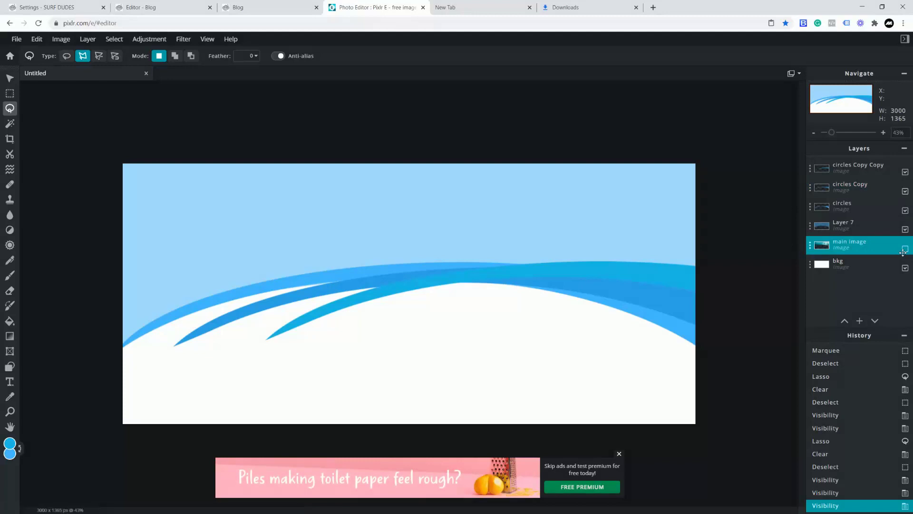
left_click(906, 250)
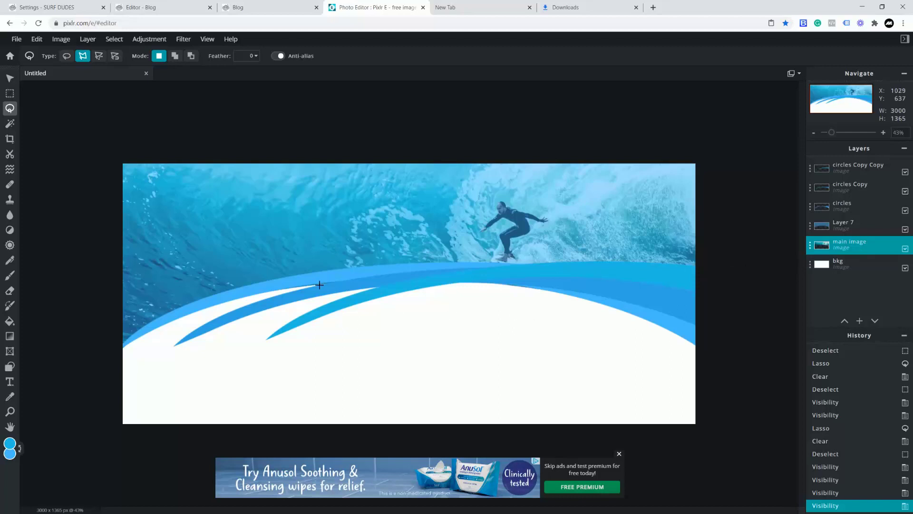
- Nudge the main image layer up to a Y position of -550
left_click(10, 78)
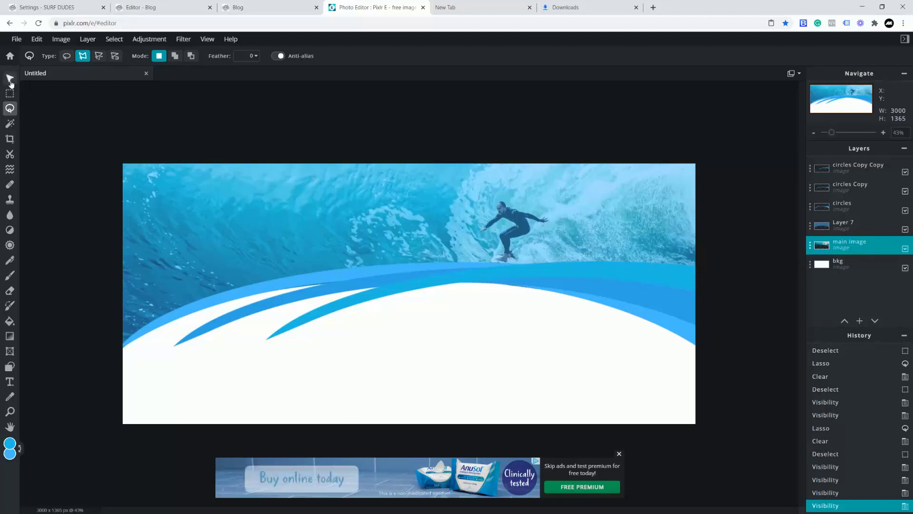
key("Up")
key("Up")
key("Up")
key("Up")
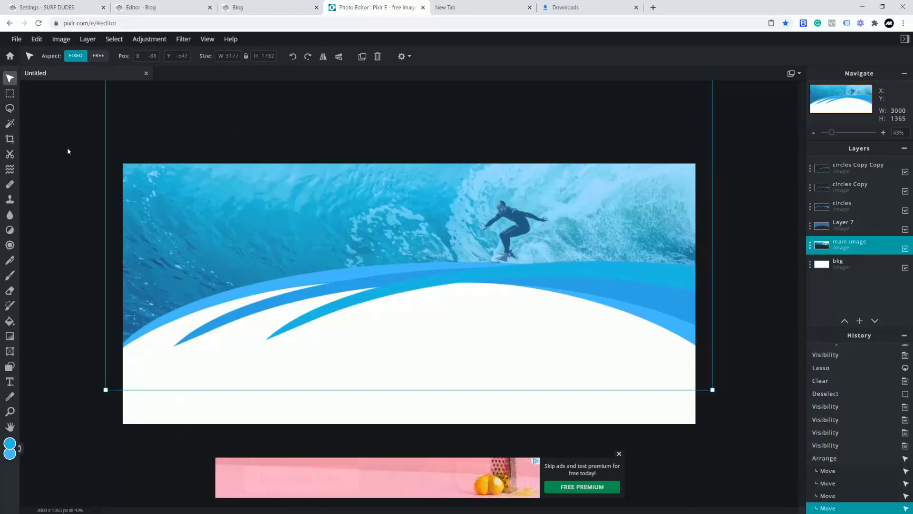
key("Up")
key("Up")
key("Up")
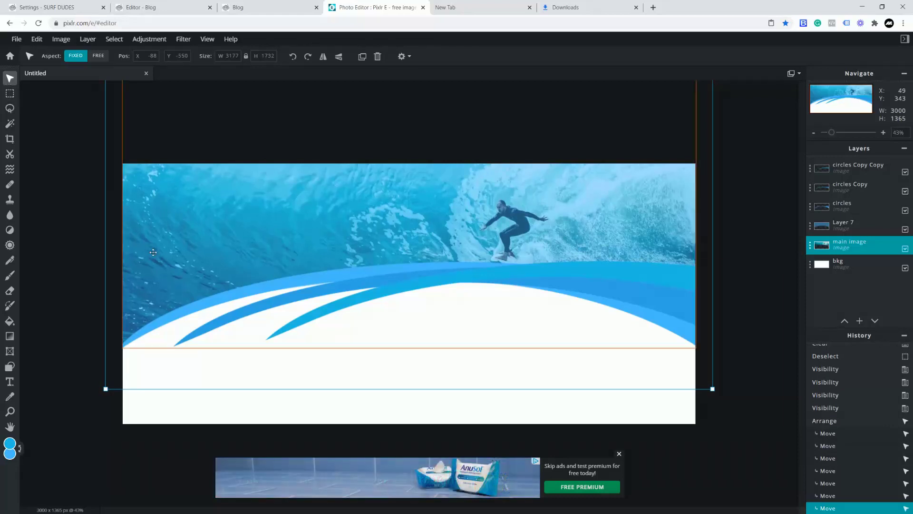
left_click(759, 287)
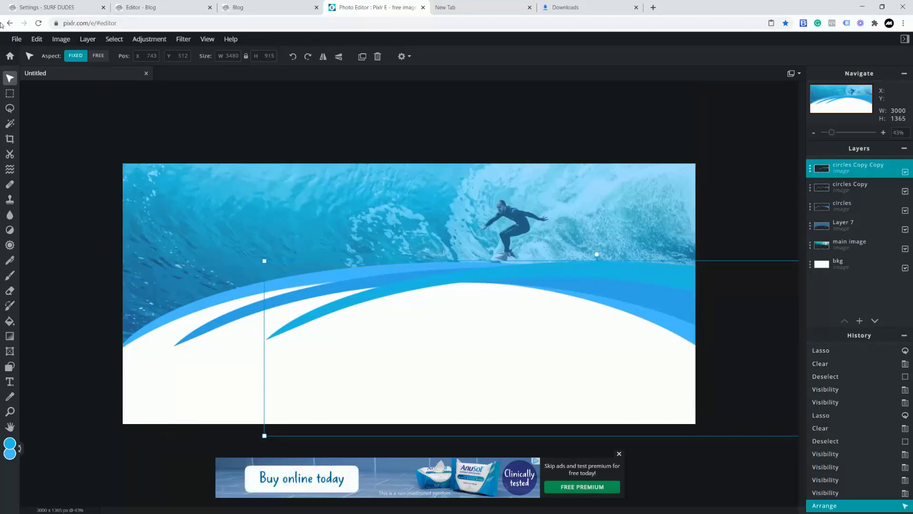
- Save the artwork as a JPG named BLogpost1 at 100% quality and download it
left_click(16, 39)
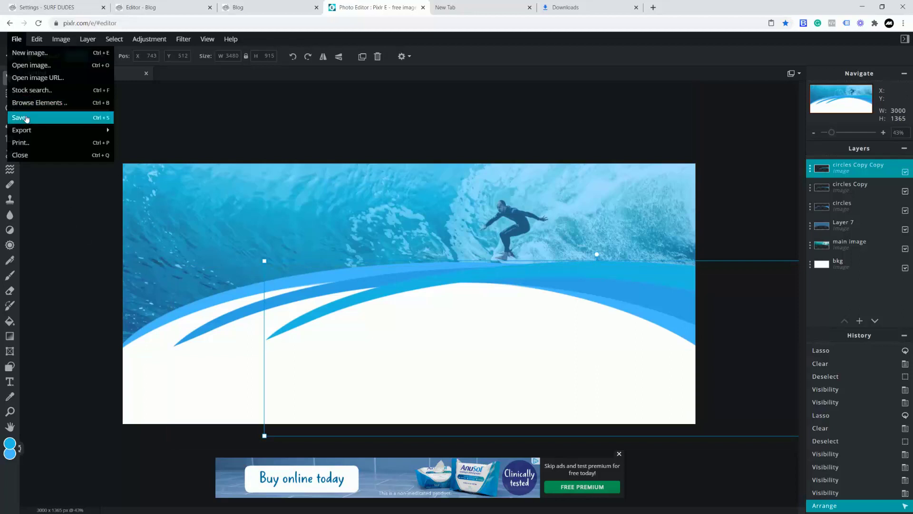
left_click(27, 119)
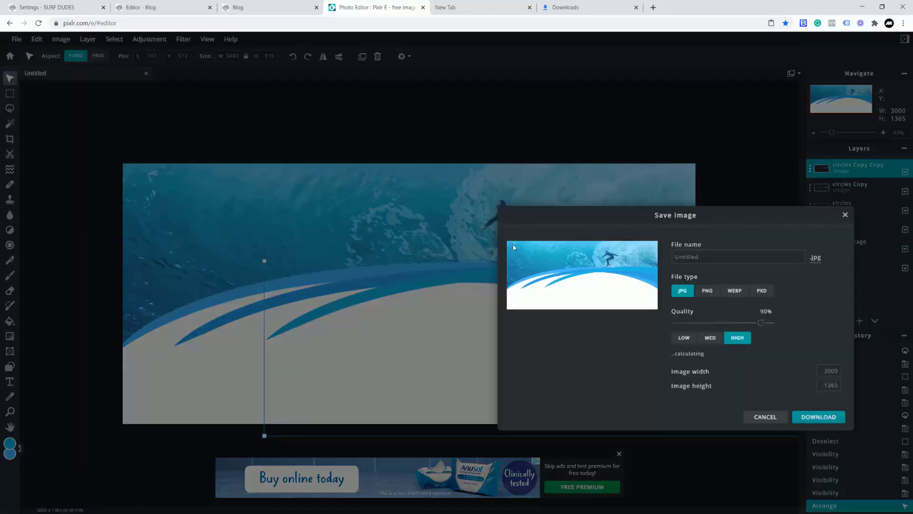
double_click(712, 257)
type("blo")
left_click(724, 275)
left_click_drag(763, 327, 773, 324)
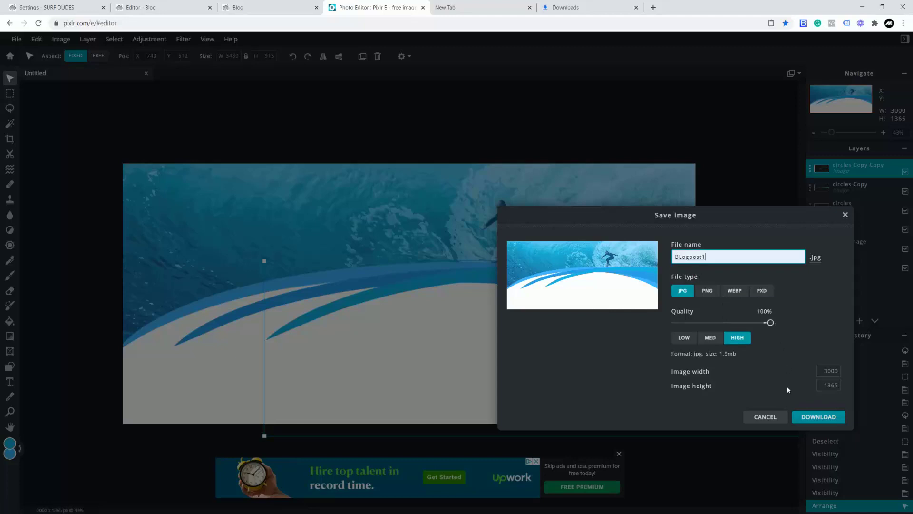
key("Return")
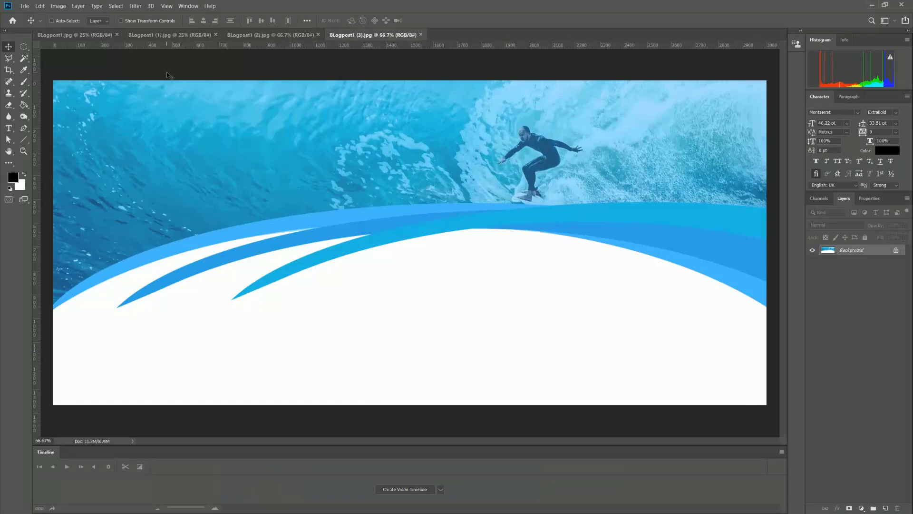
- Minimize Photoshop, switch to the SURF DUDES blog page editor and open the image library for the header block's background image
left_click(874, 7)
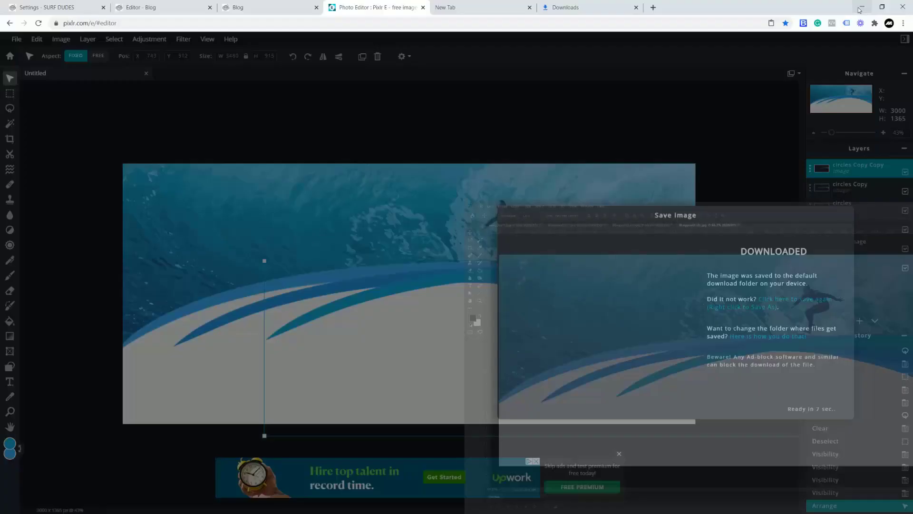
left_click(139, 8)
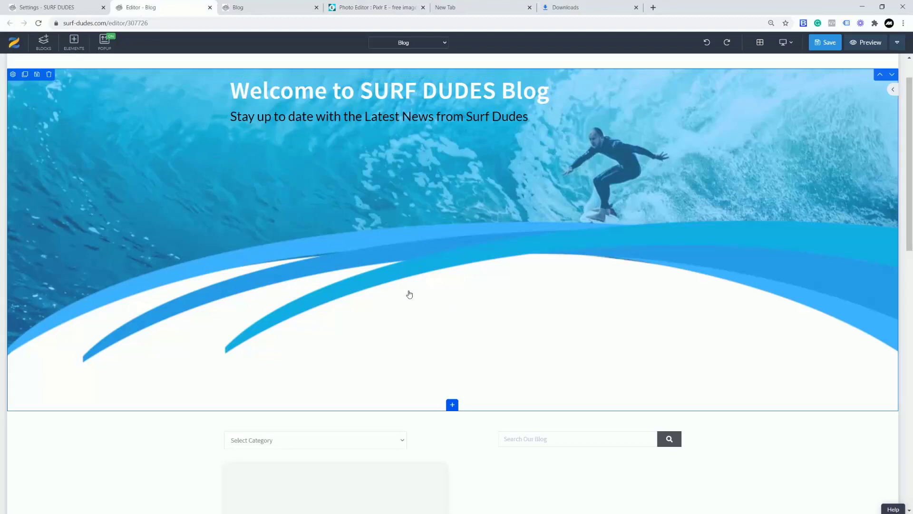
scroll(407, 296, "down", 3)
scroll(449, 391, "up", 4)
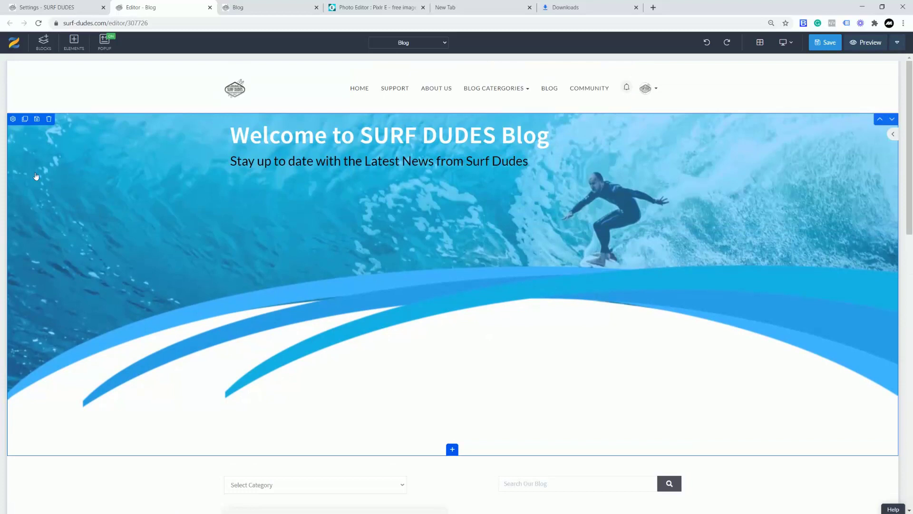
left_click(13, 121)
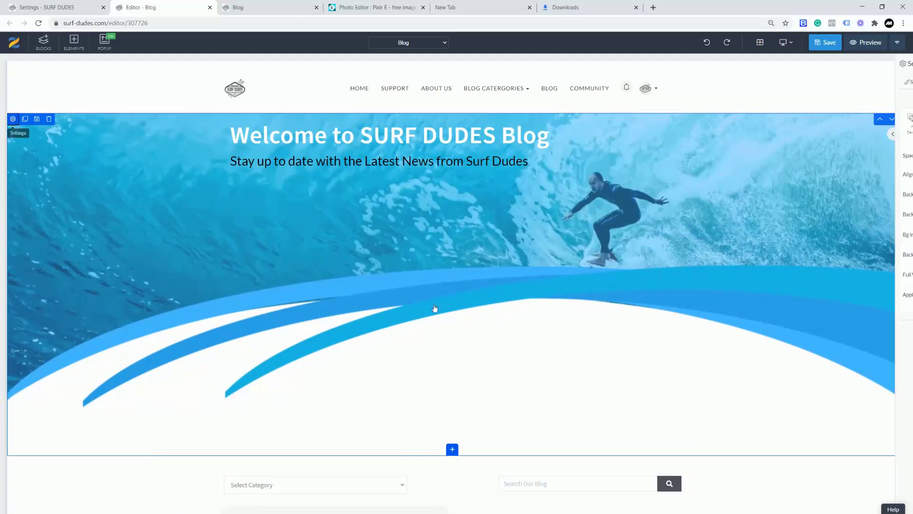
left_click(899, 217)
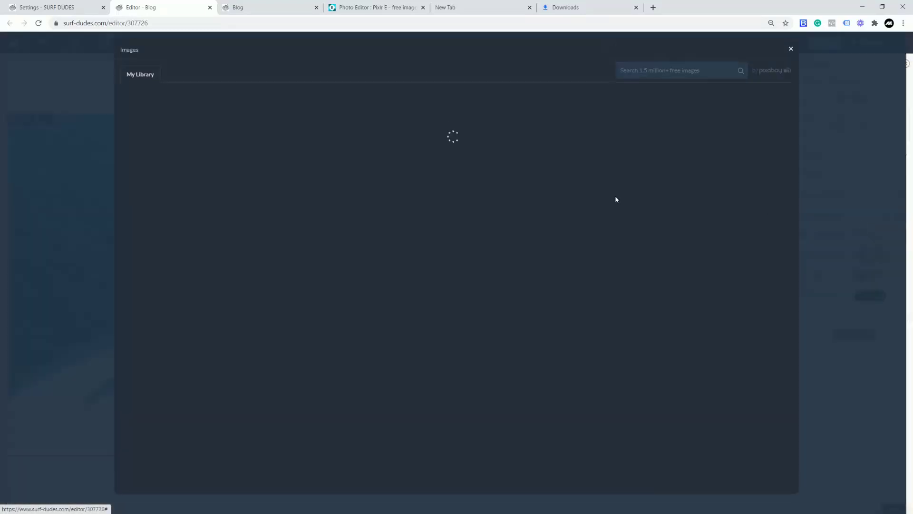
- Upload BLogpost1 (3).jpg from Downloads to the image library and apply it as the header block's background image
left_click(207, 150)
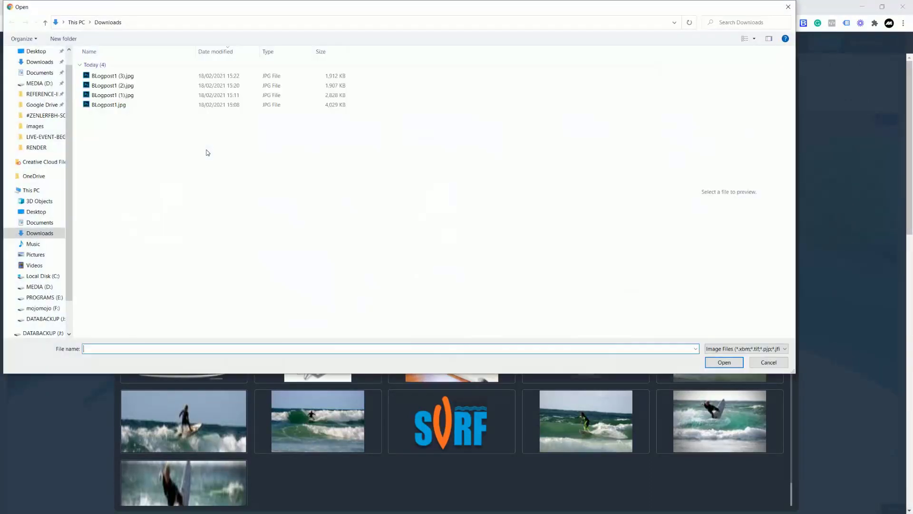
left_click(114, 77)
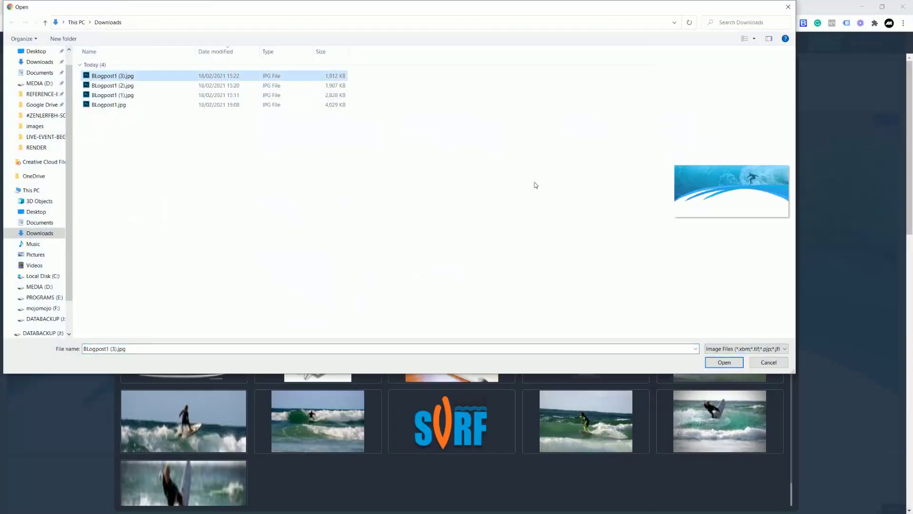
left_click(725, 366)
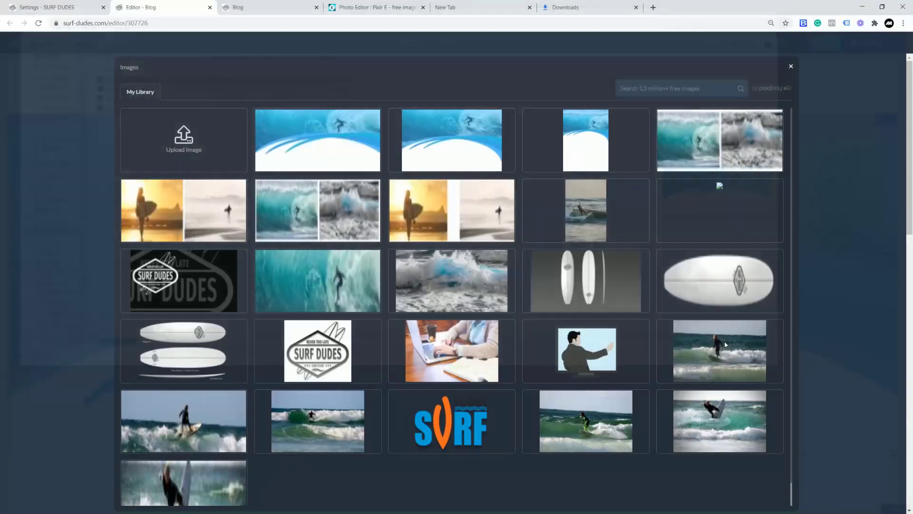
left_click(322, 262)
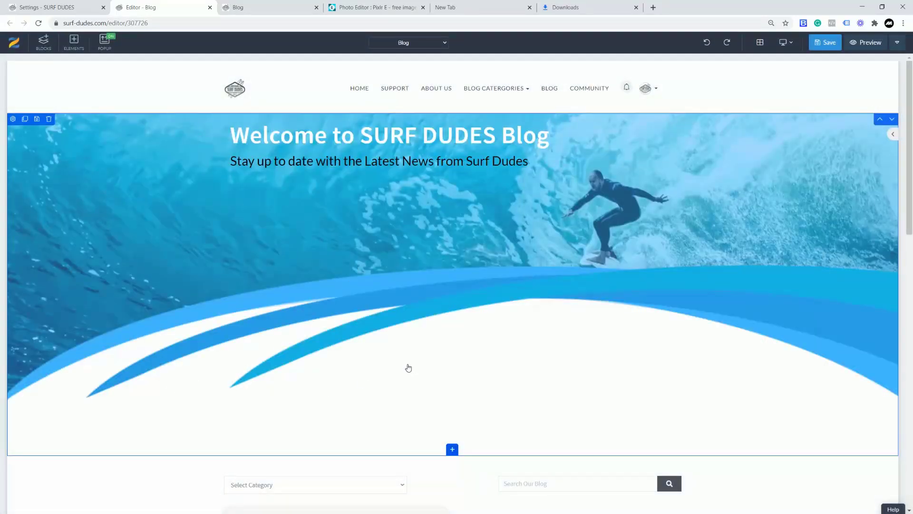
- Increase the top spacing of the header section holding the "Welcome to SURF DUDES Blog" title and save the page
scroll(433, 365, "down", 1)
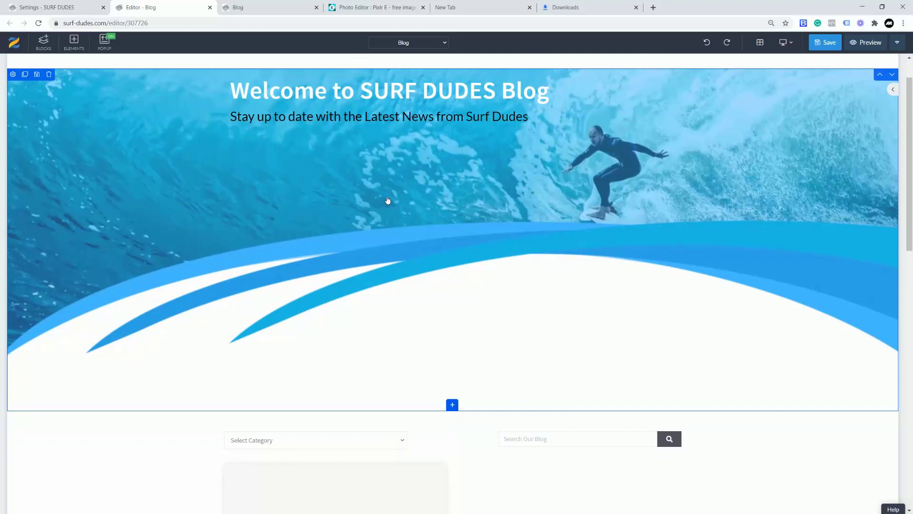
scroll(388, 200, "up", 1)
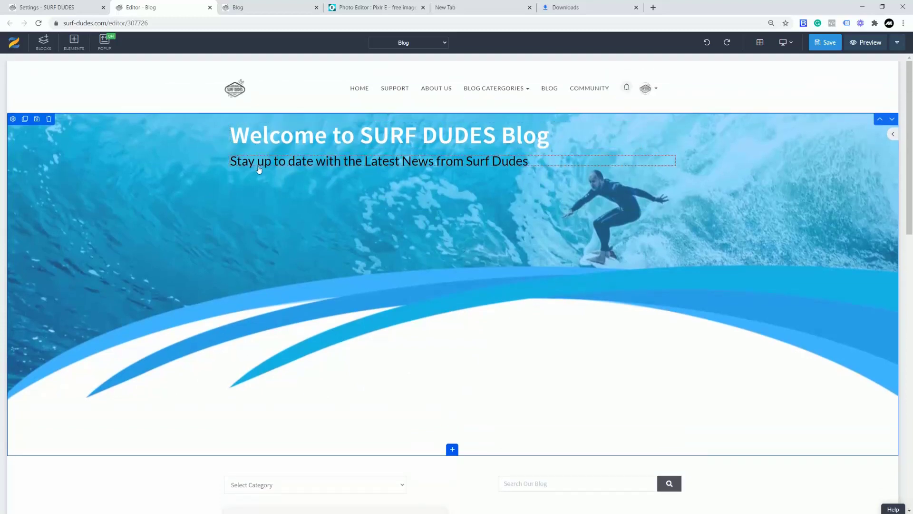
left_click(229, 127)
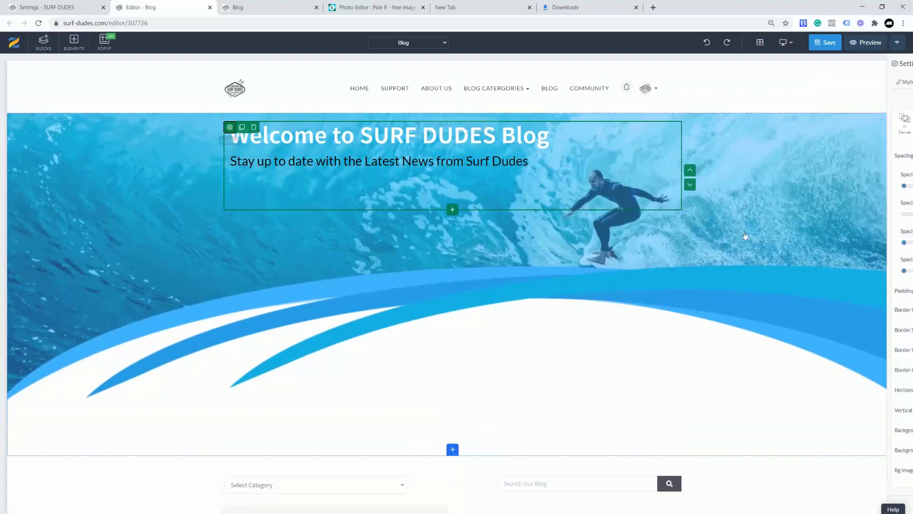
left_click_drag(815, 189, 876, 193)
left_click(826, 46)
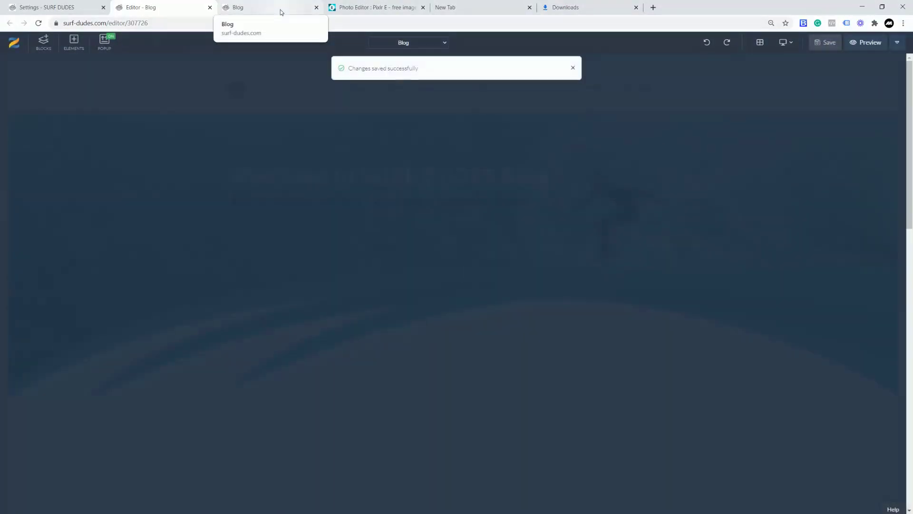
- Reload the live blog page and check the header image, title placement and post list
left_click(278, 8)
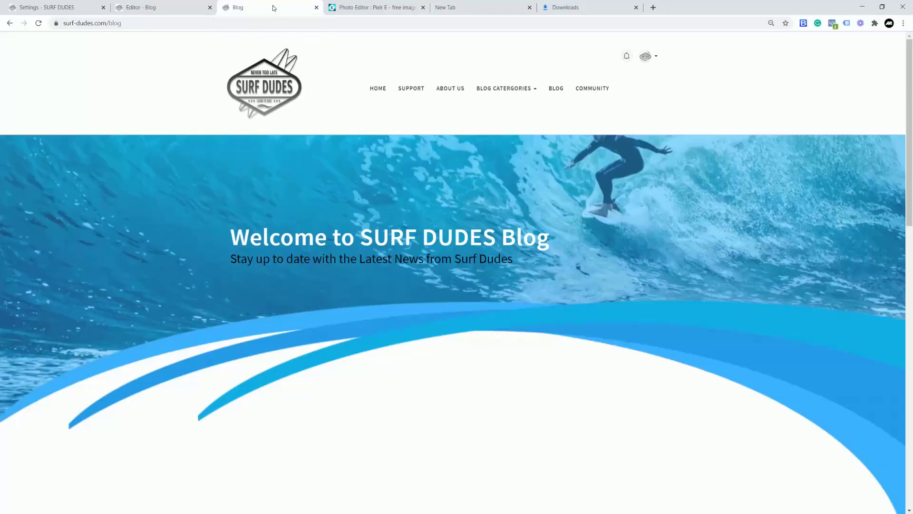
left_click(39, 23)
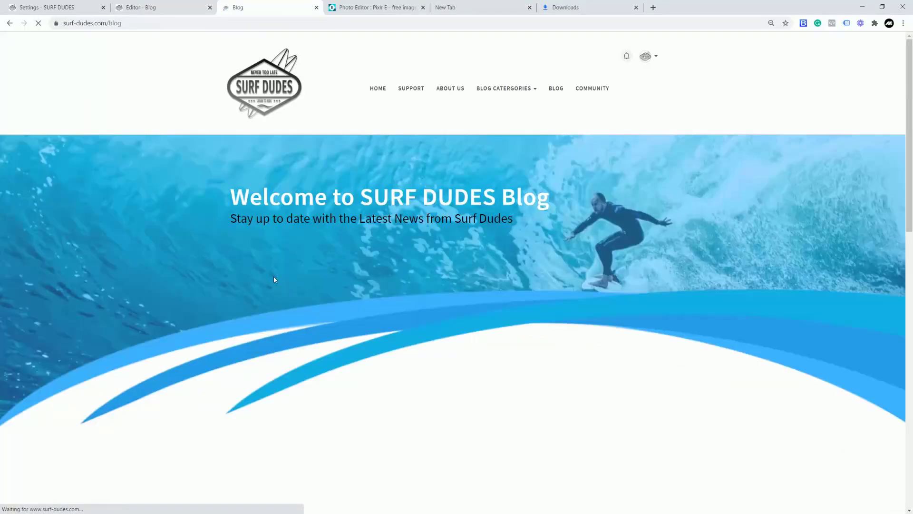
scroll(523, 284, "down", 3)
scroll(528, 283, "down", 2)
scroll(528, 281, "up", 5)
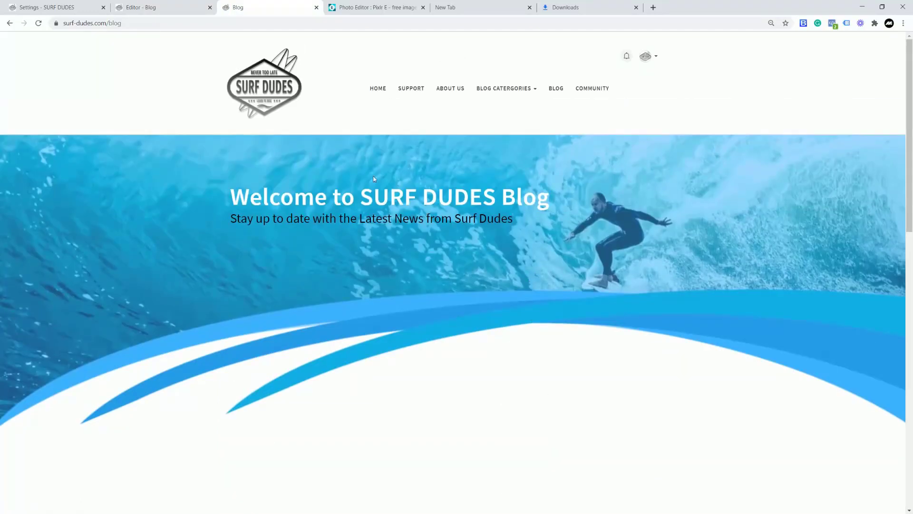
scroll(500, 268, "down", 6)
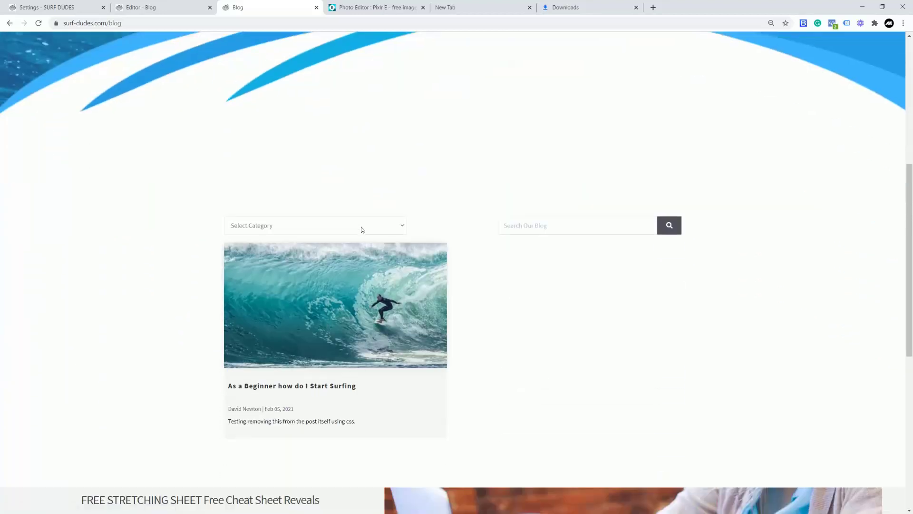
- Return to the blog page editor and set the All Blogs element's search button color to #6fa8dc
left_click(202, 7)
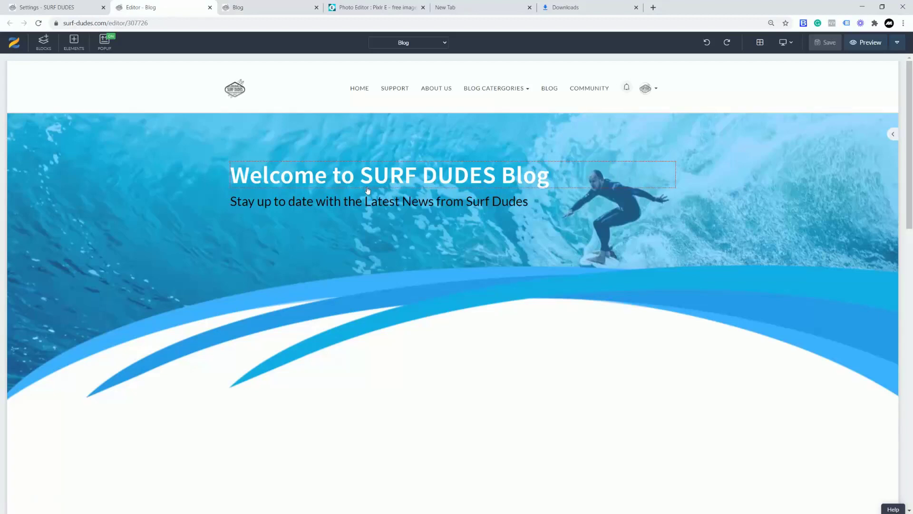
scroll(363, 198, "down", 5)
scroll(364, 198, "down", 3)
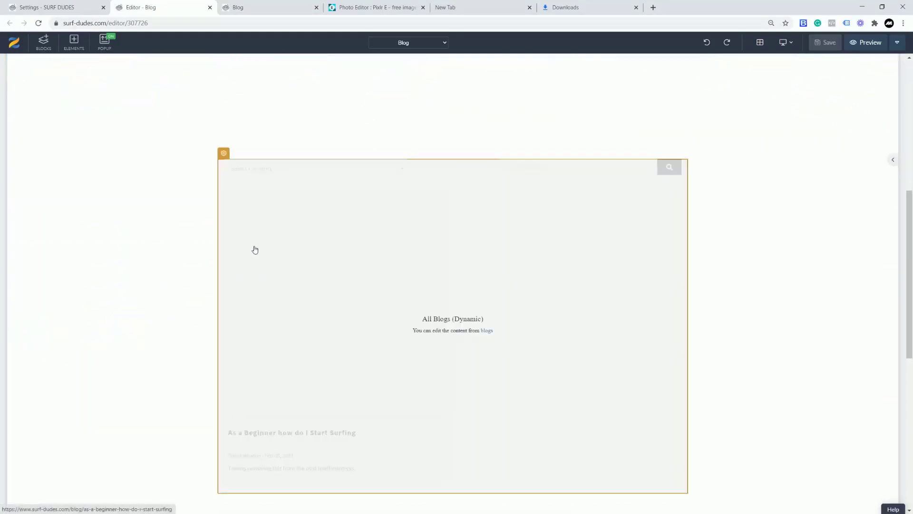
left_click(225, 153)
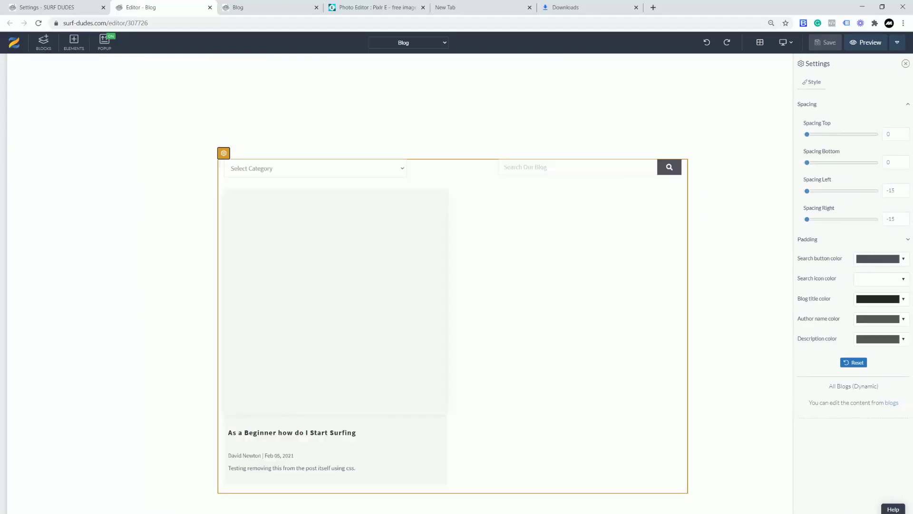
left_click(902, 259)
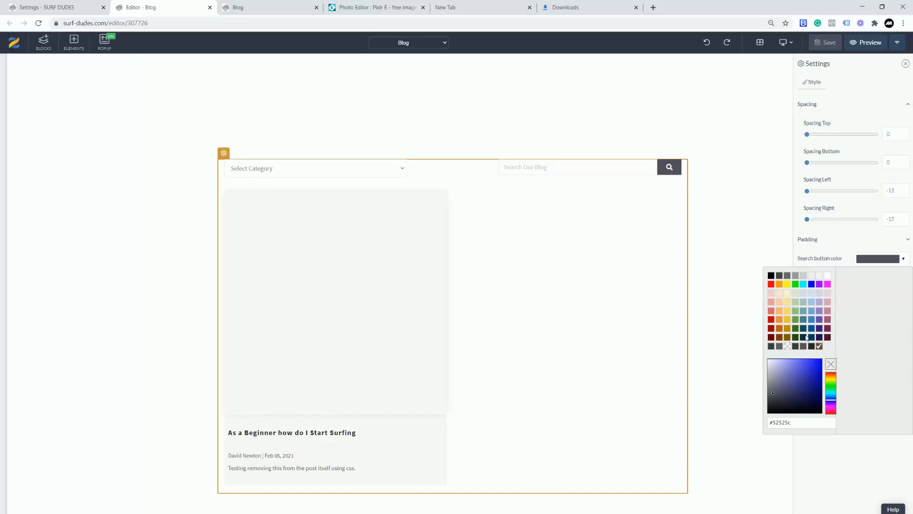
left_click(812, 311)
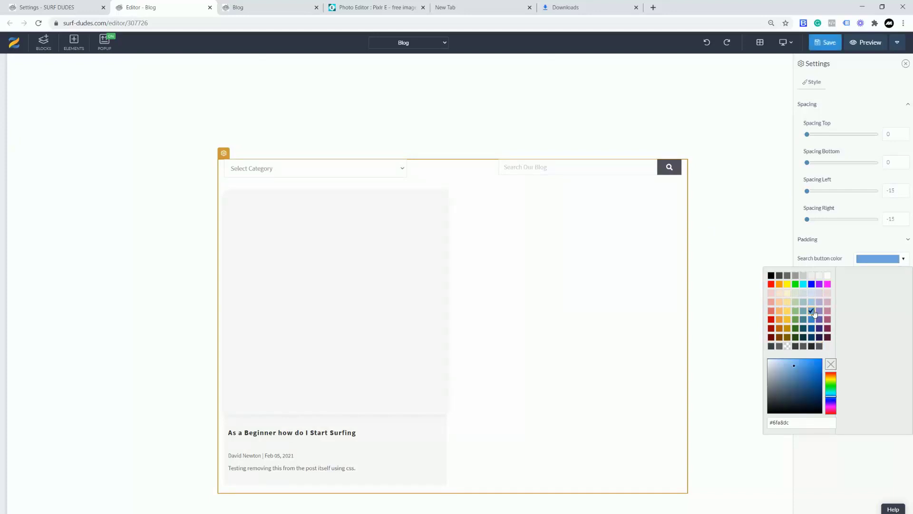
left_click(840, 259)
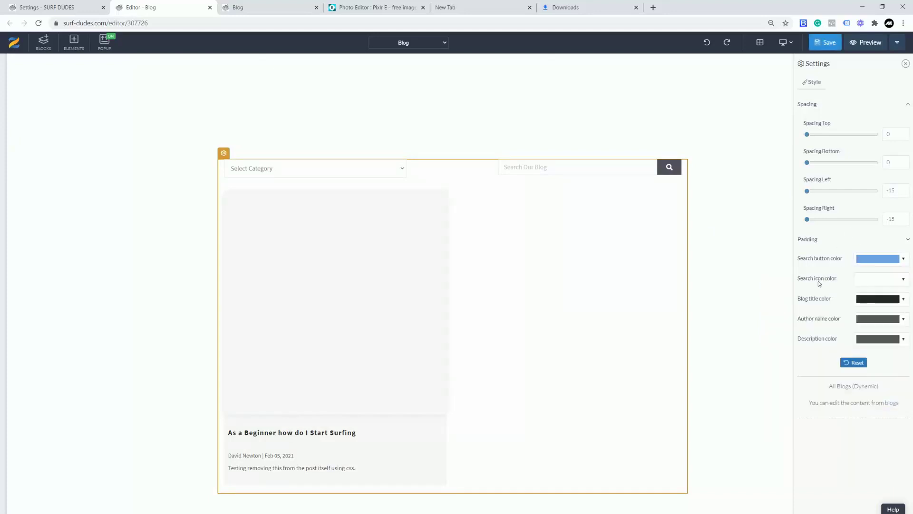
- Set the All Blogs element's search icon color to light blue
left_click(903, 279)
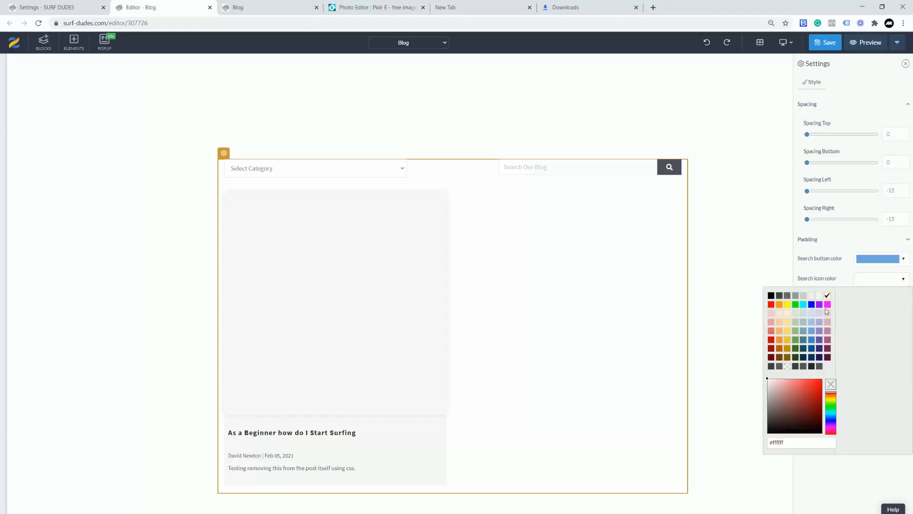
left_click(802, 306)
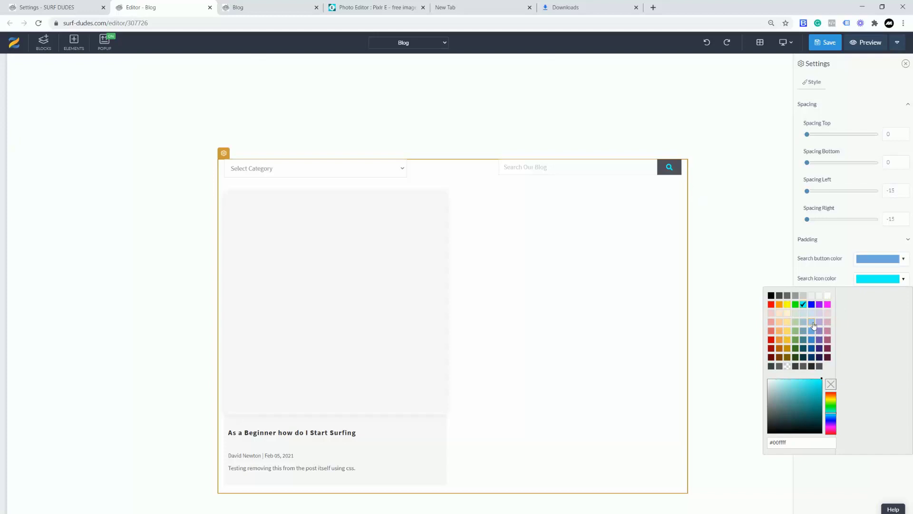
left_click(811, 322)
left_click(825, 242)
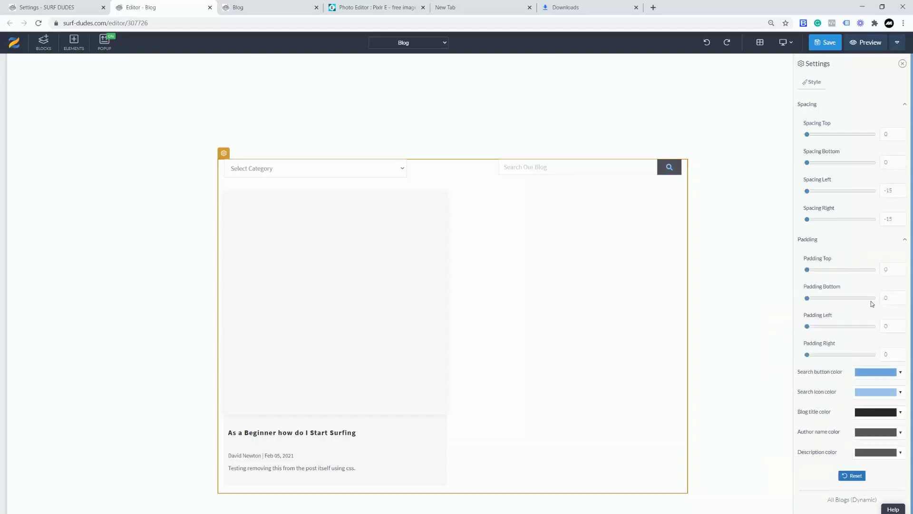
- Set the All Blogs element's blog title color to medium blue
left_click(900, 413)
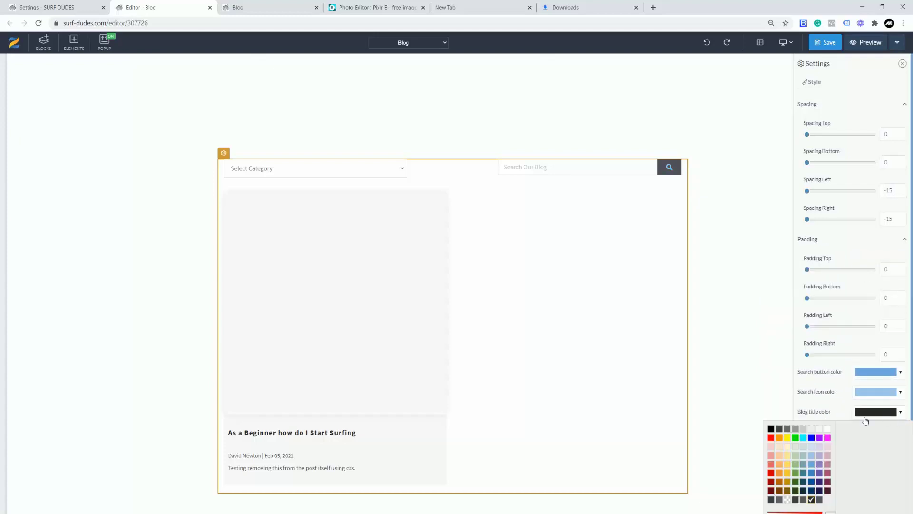
left_click(812, 473)
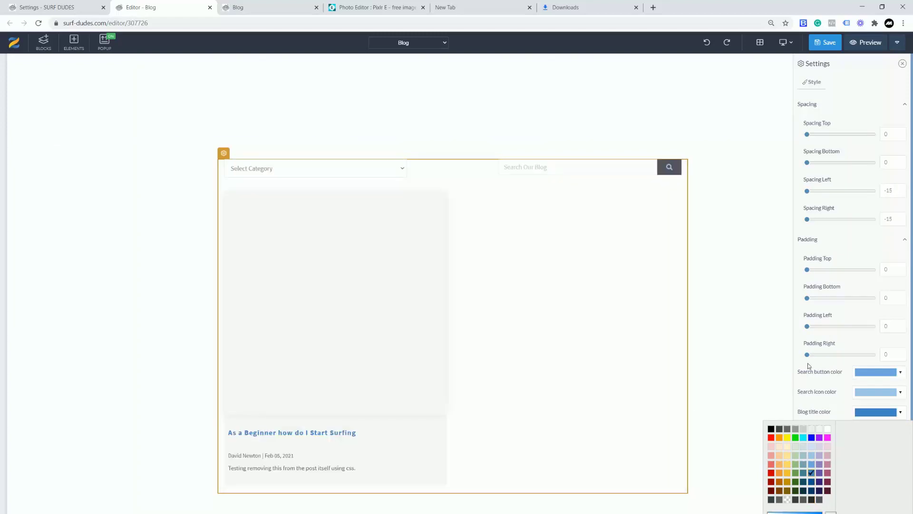
left_click(804, 380)
scroll(819, 380, "down", 1)
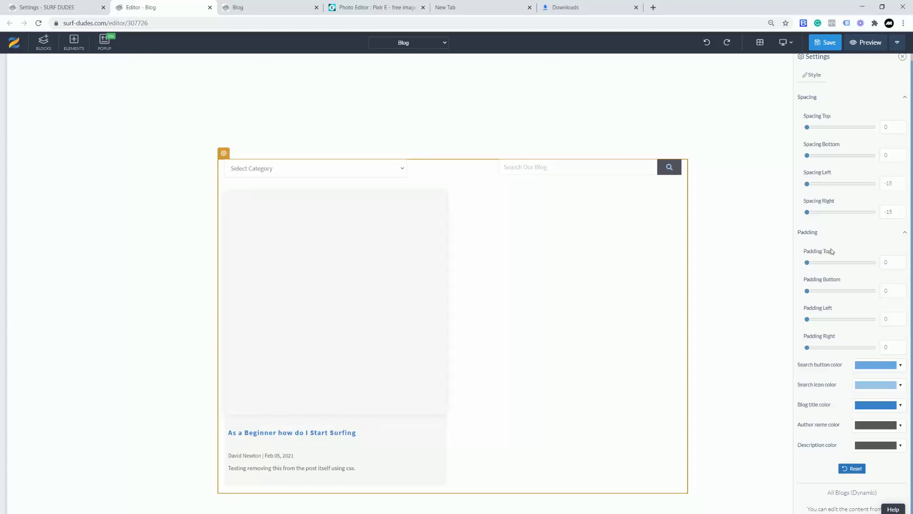
- Try a top spacing of -200 on the All Blogs element and return it to 0
scroll(204, 219, "up", 3)
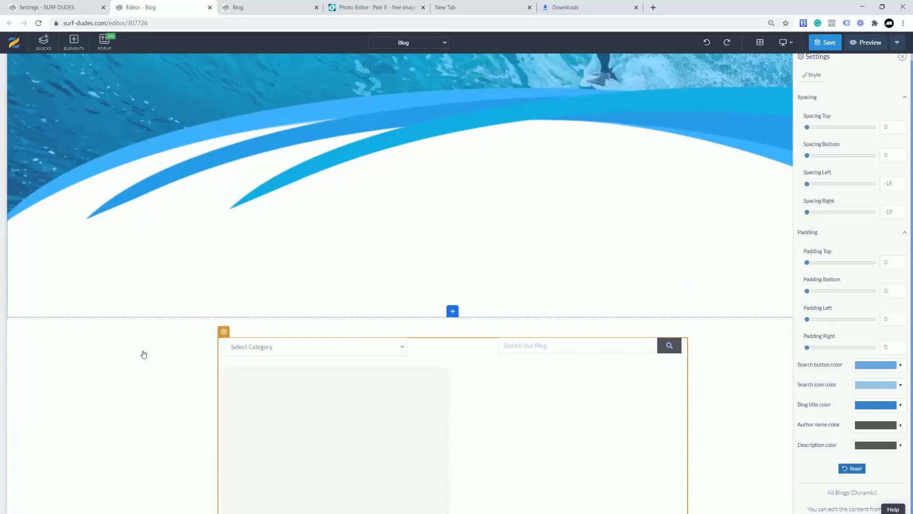
left_click(133, 358)
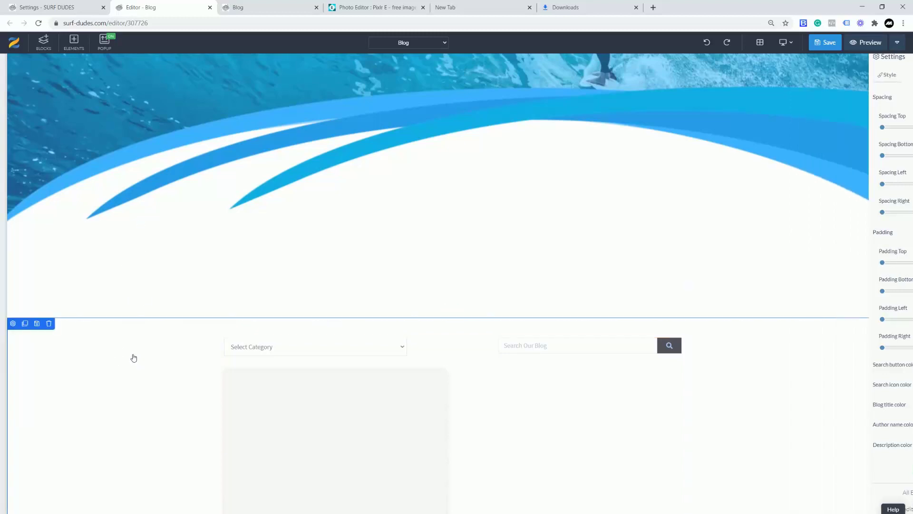
left_click(13, 324)
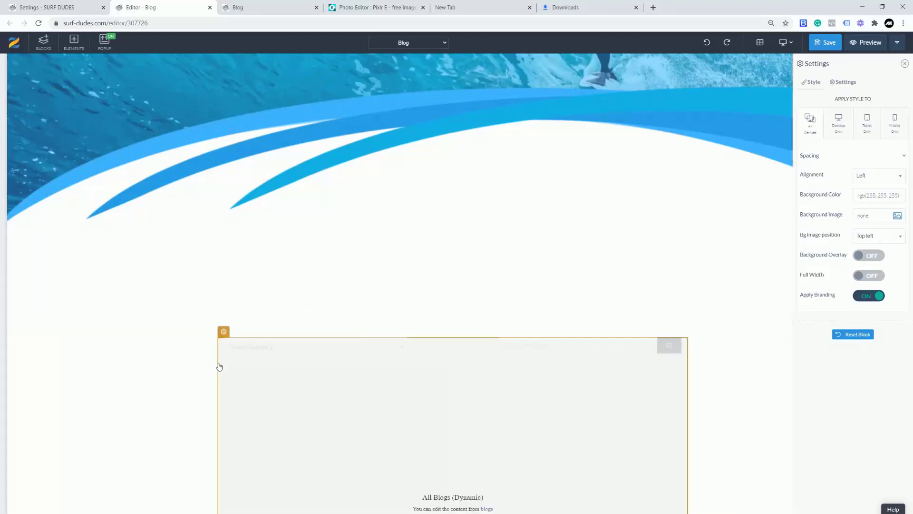
left_click(223, 331)
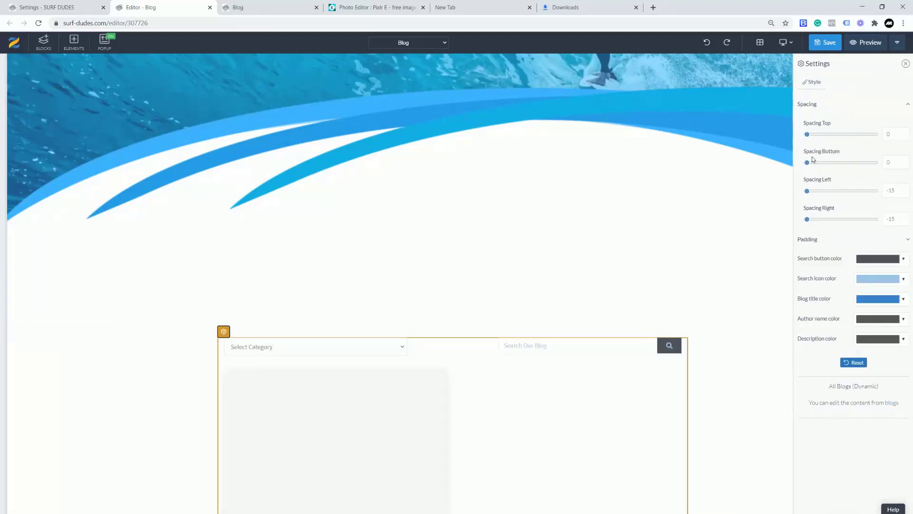
double_click(908, 136)
type("-200")
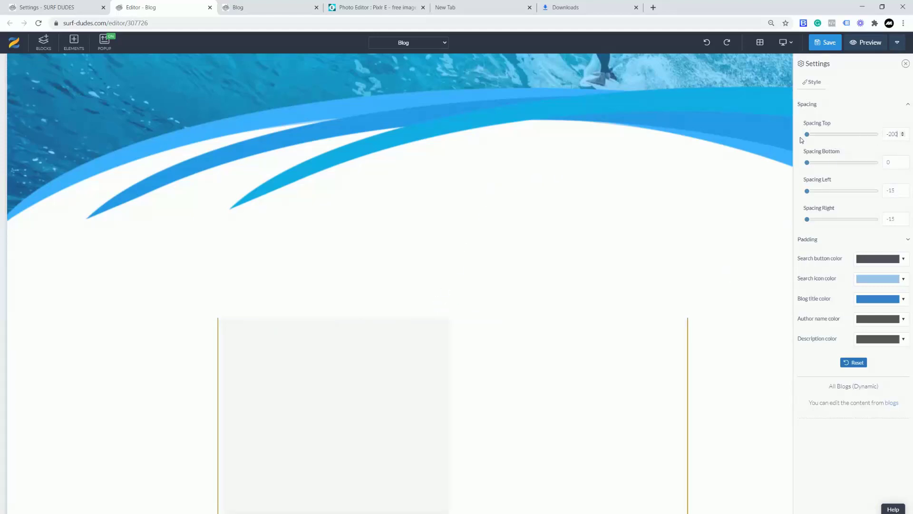
left_click(808, 134)
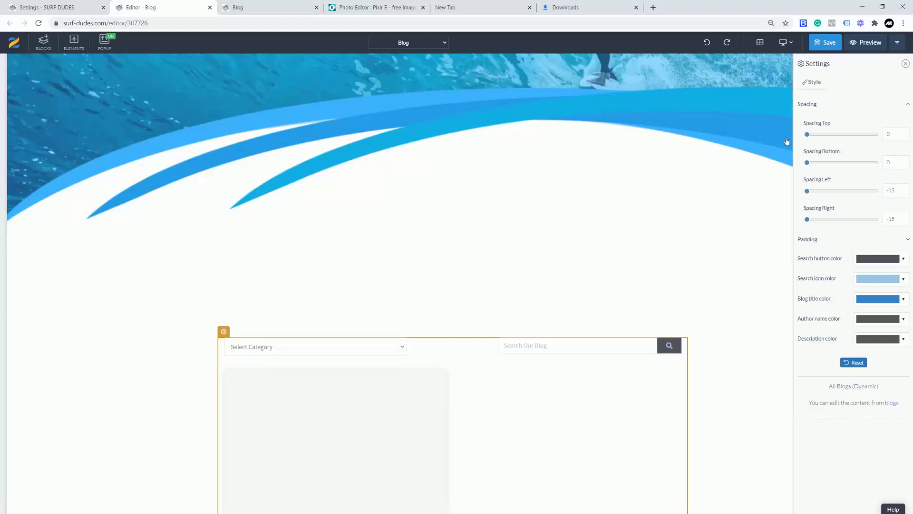
- Open the header block's style settings, examine the gap between the header image and the blog list, and close them
left_click(197, 283)
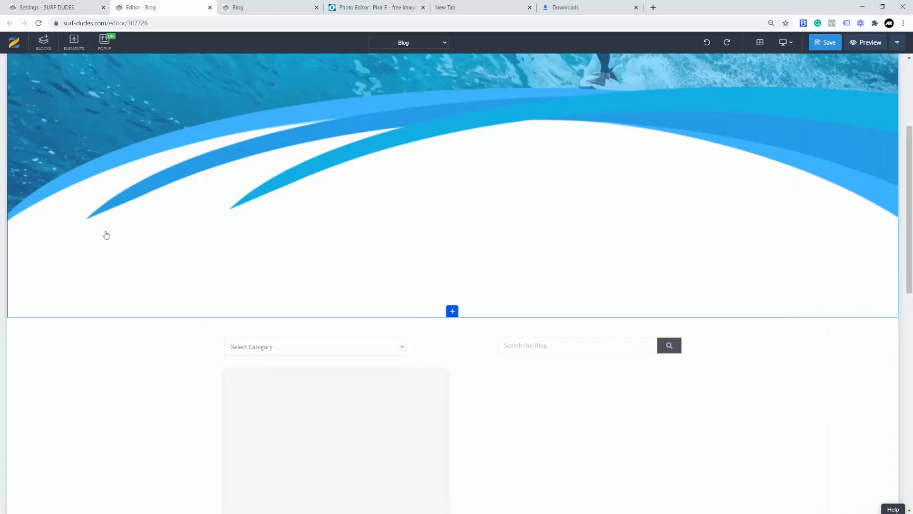
scroll(165, 223, "up", 4)
left_click(12, 120)
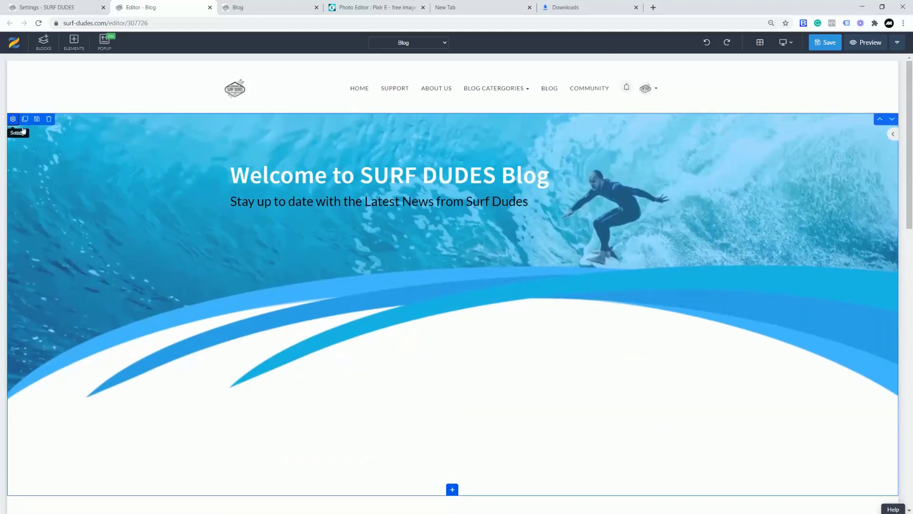
scroll(473, 261, "down", 3)
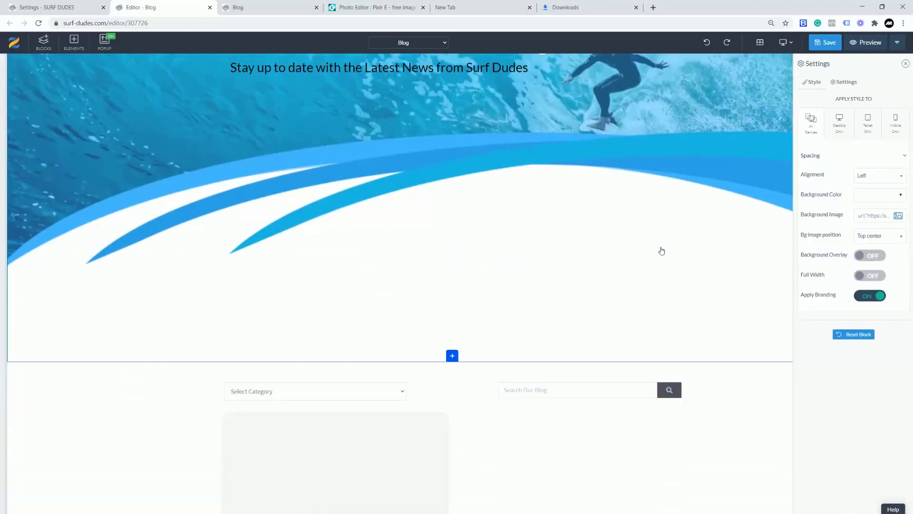
scroll(661, 250, "up", 1)
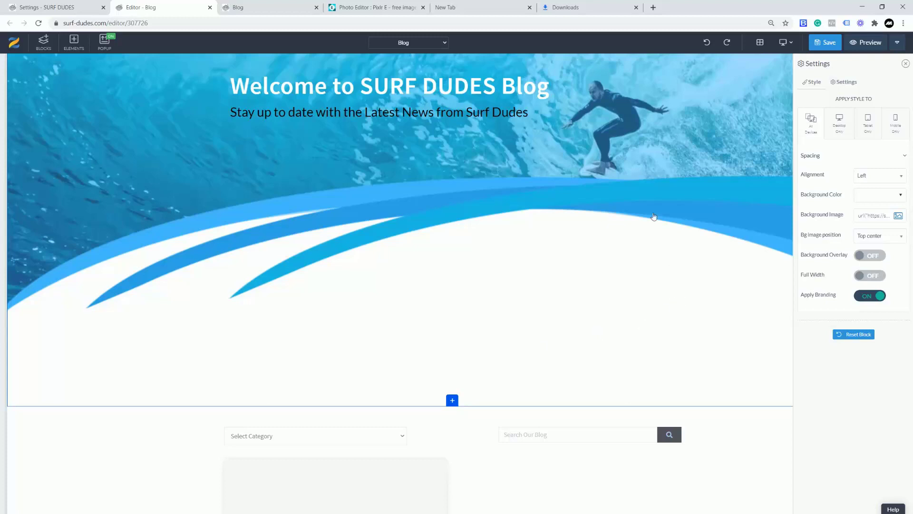
left_click(186, 105)
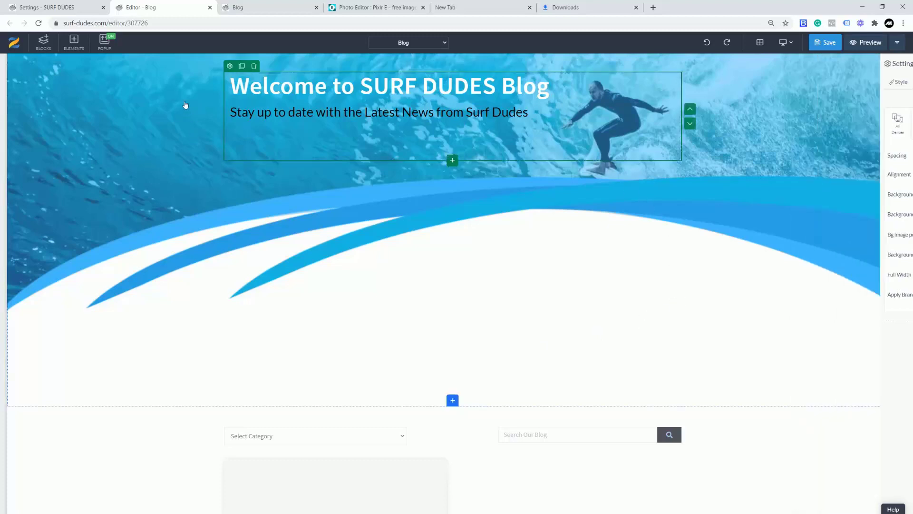
- Set the bottom spacing of the header section containing the welcome text to 360 and save the page
left_click(230, 66)
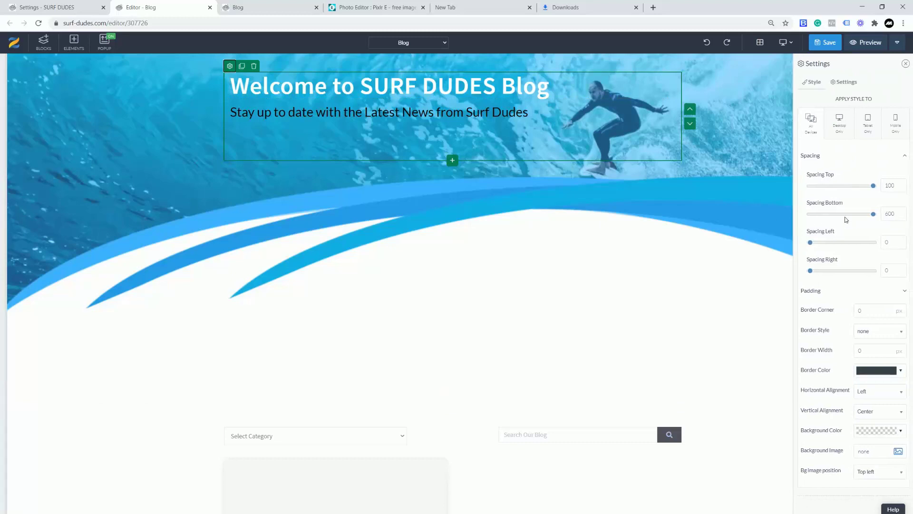
mouse_move(874, 215)
left_mouse_down()
mouse_move(857, 214)
mouse_move(890, 215)
left_mouse_up()
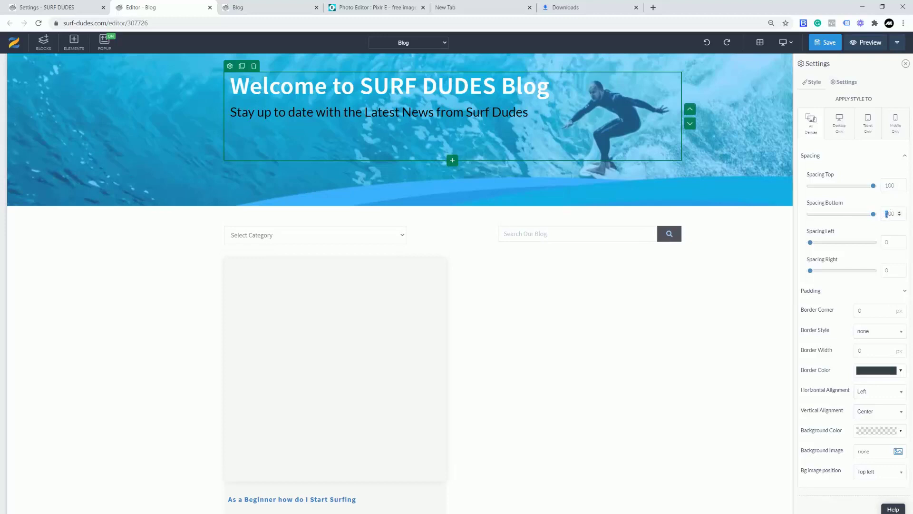
type("3")
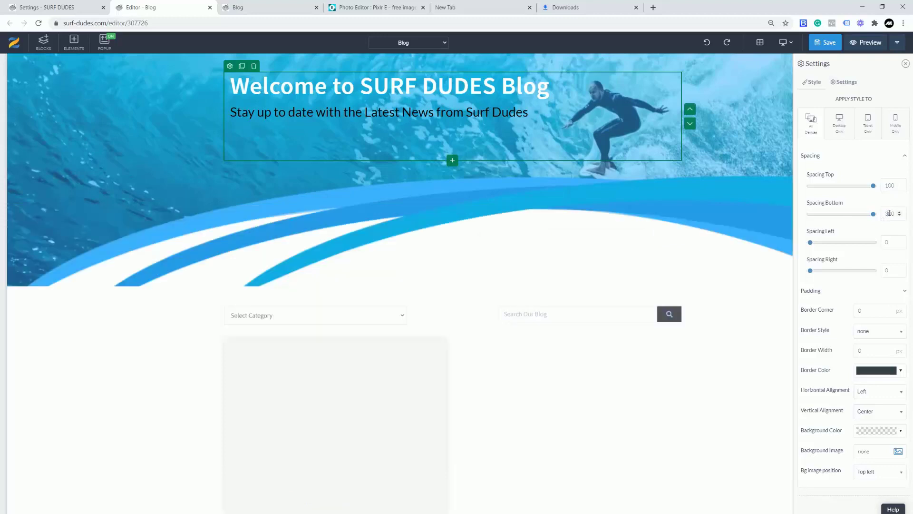
type("3")
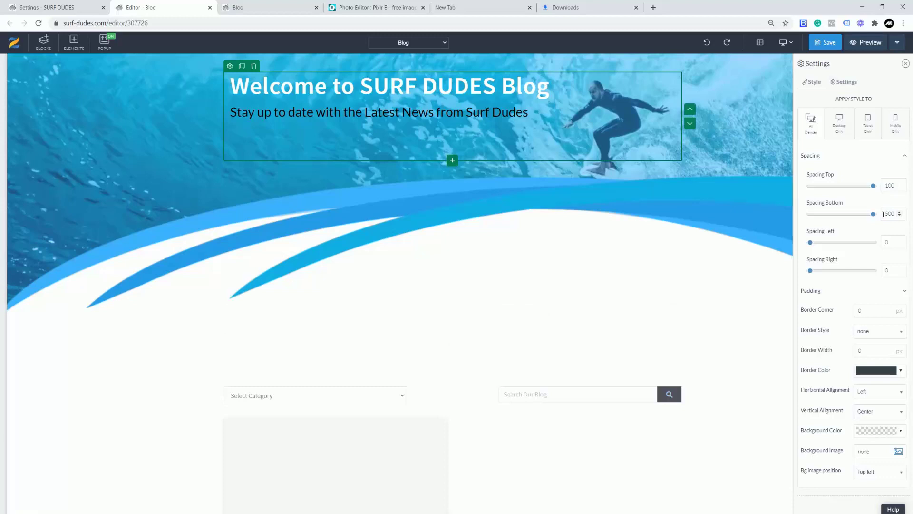
double_click(895, 213)
type("450")
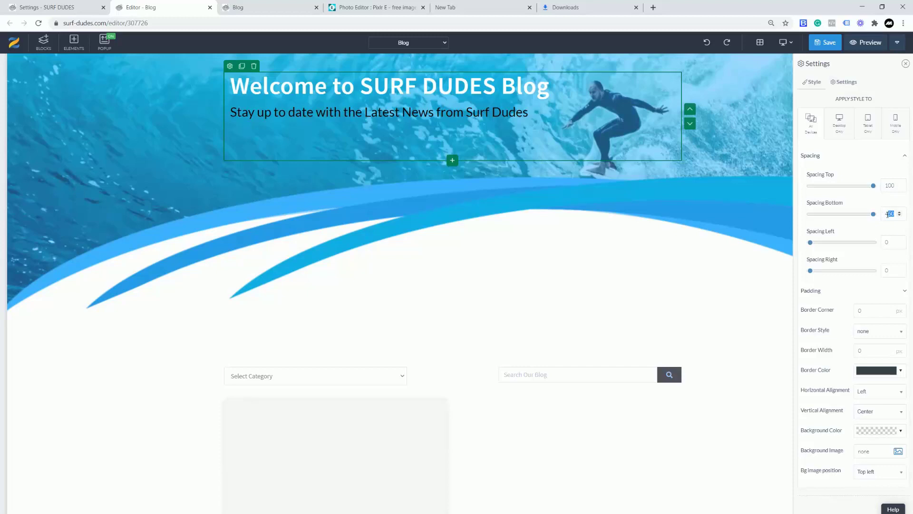
type("40")
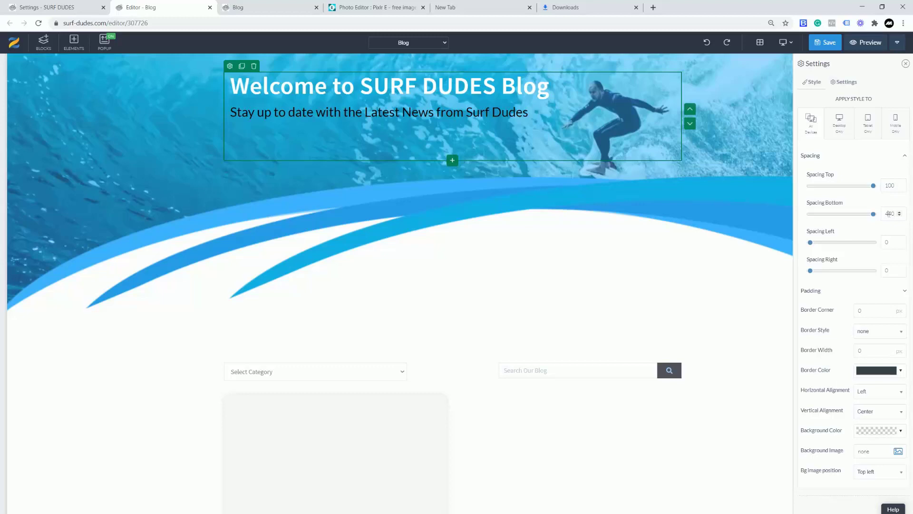
type("30")
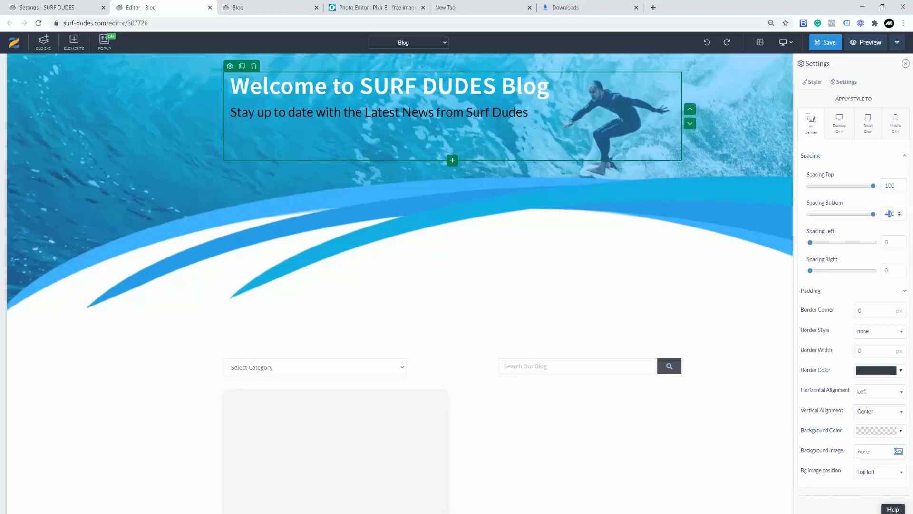
type("20")
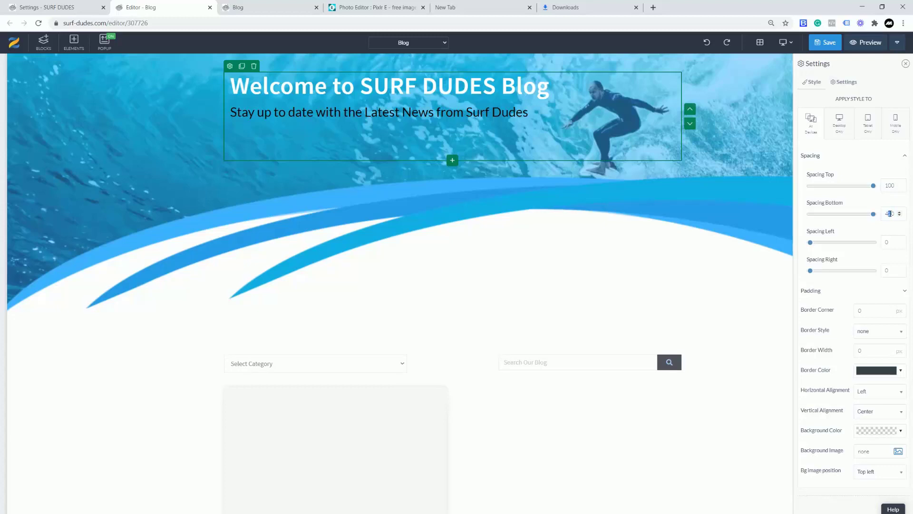
type("10")
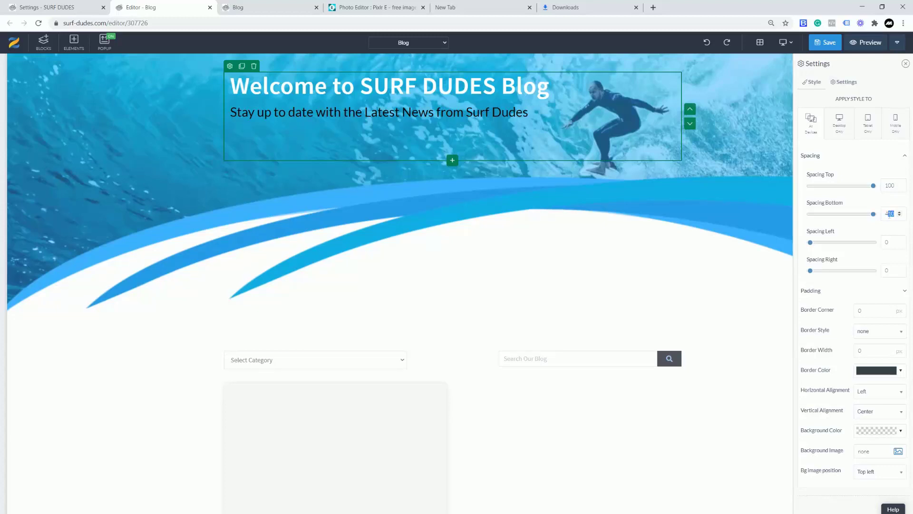
type("00")
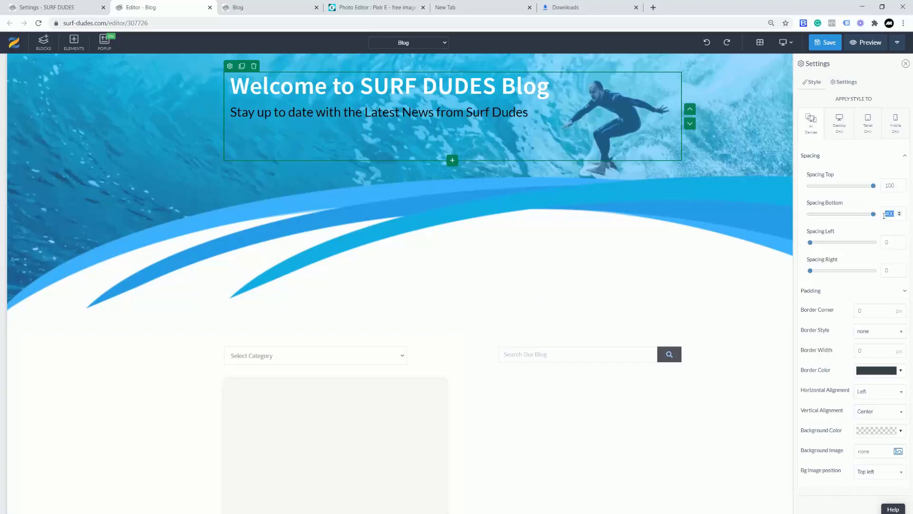
type("380")
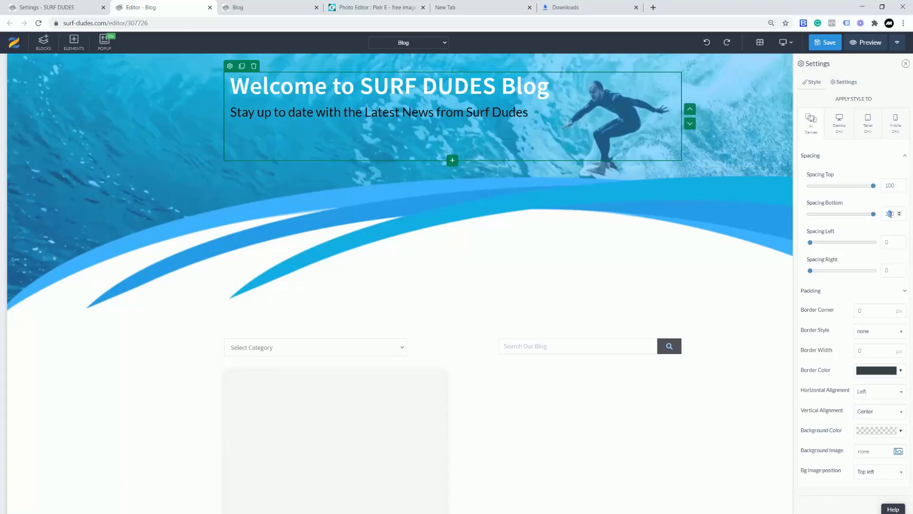
type("6")
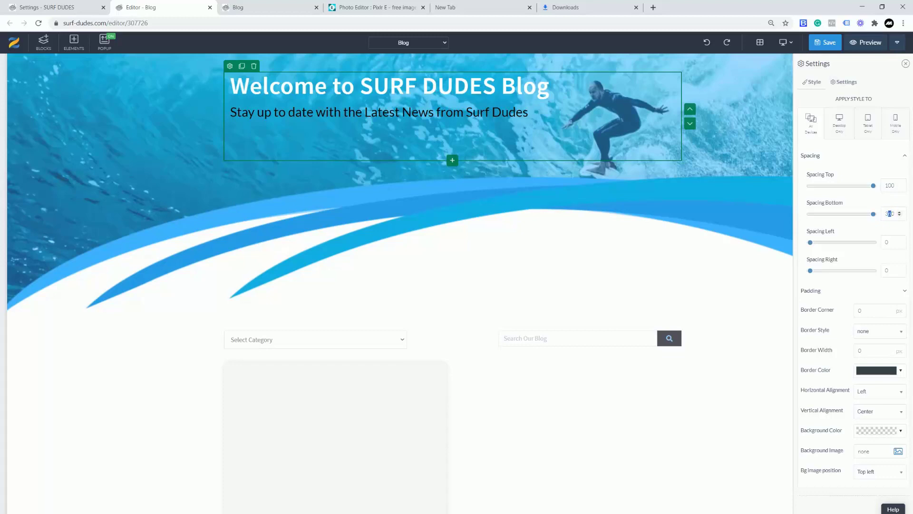
type("4")
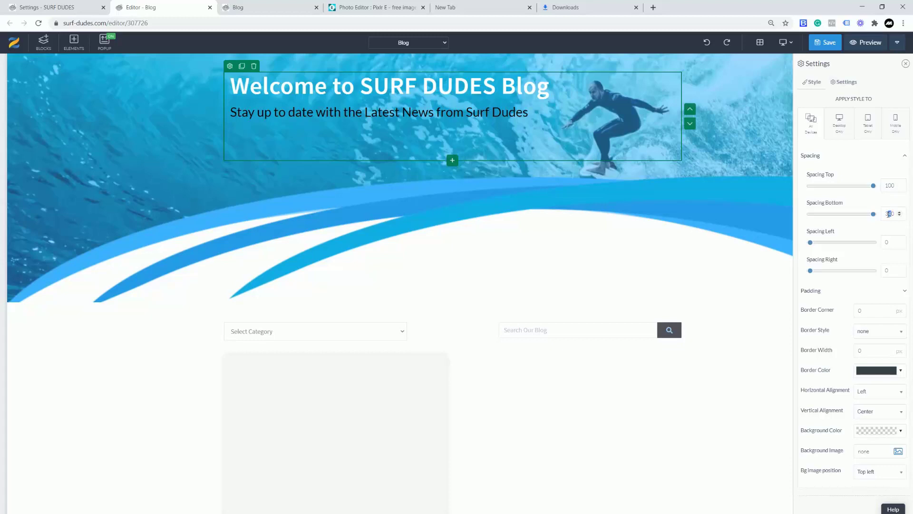
type("5")
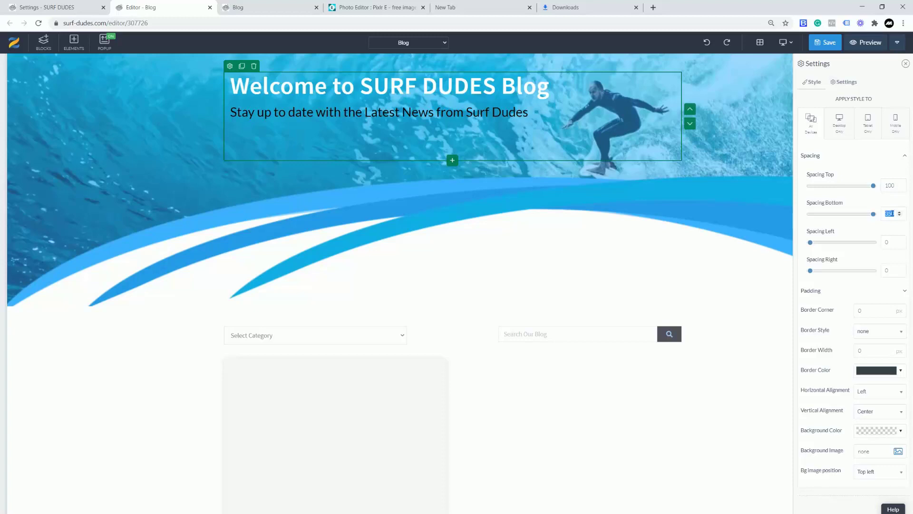
type("360")
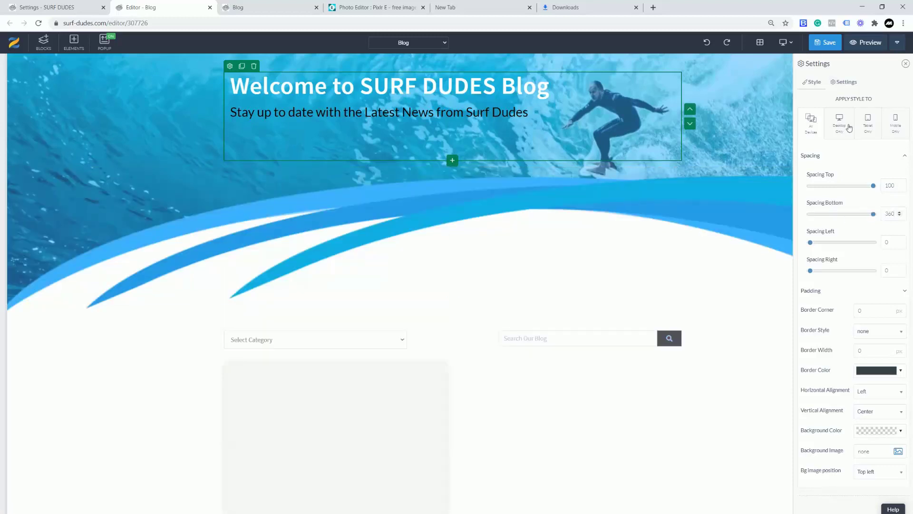
left_click(826, 42)
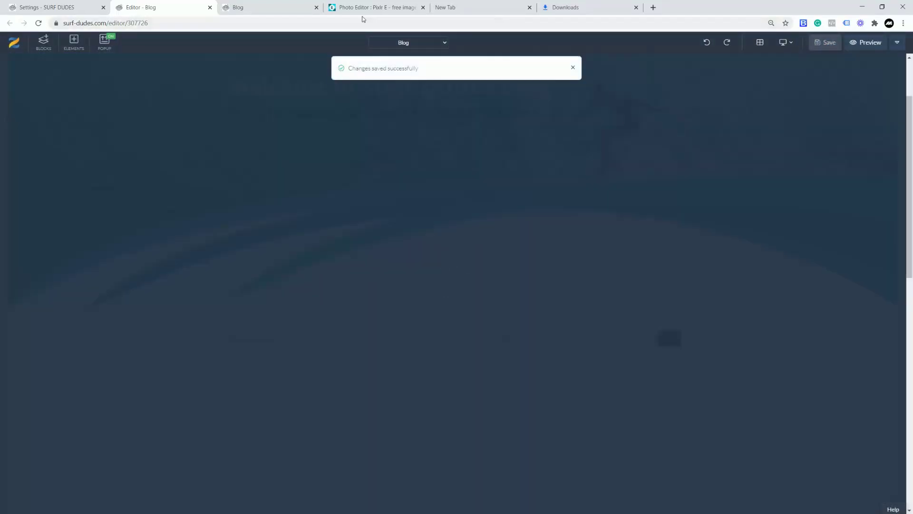
- Reload the live blog page and examine the spacing between the curved header image and the blog list
left_click(271, 9)
left_click(38, 24)
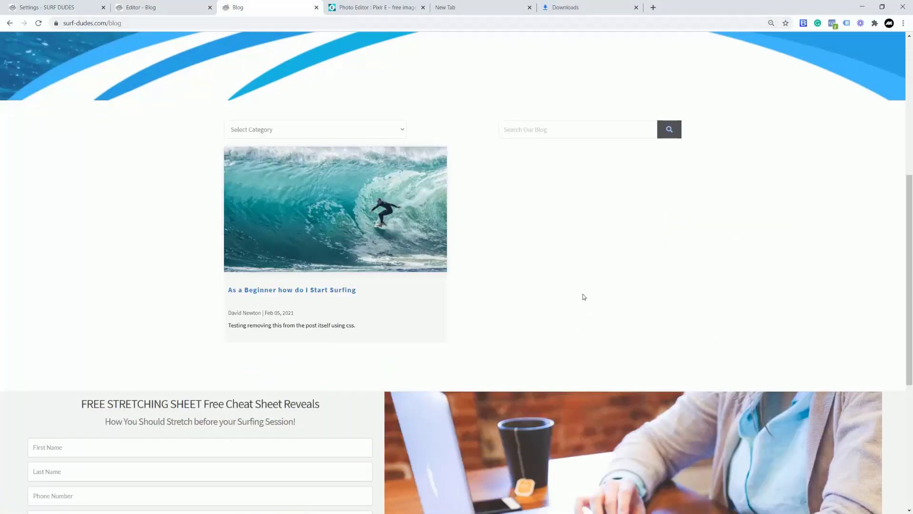
scroll(583, 294, "up", 3)
scroll(583, 294, "down", 2)
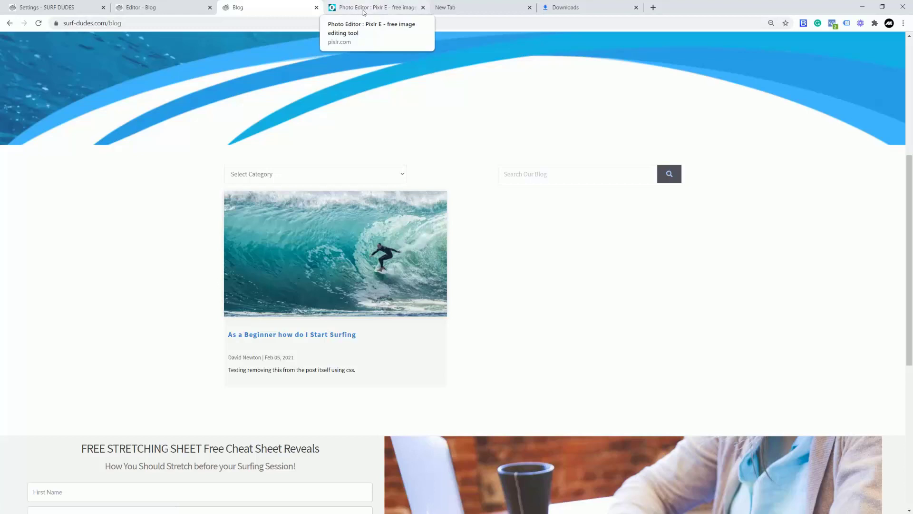
- Open the blog post "As a Beginner how do I Start Surfing" in the site admin and check the recommended blog image size
left_click(145, 12)
left_click(50, 8)
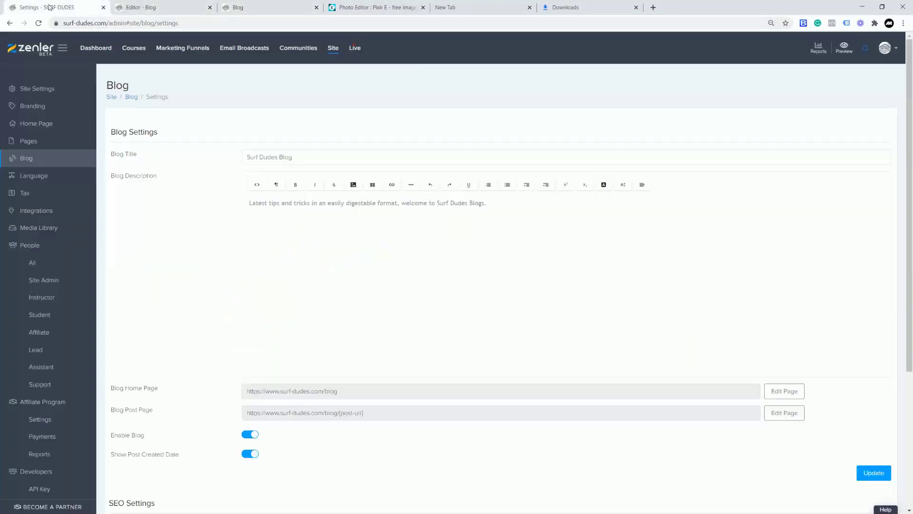
left_click(24, 158)
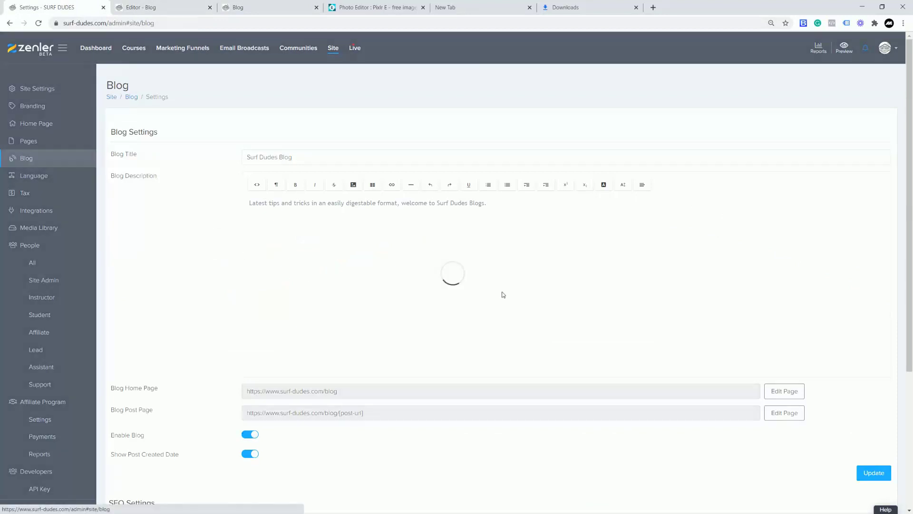
left_click(291, 172)
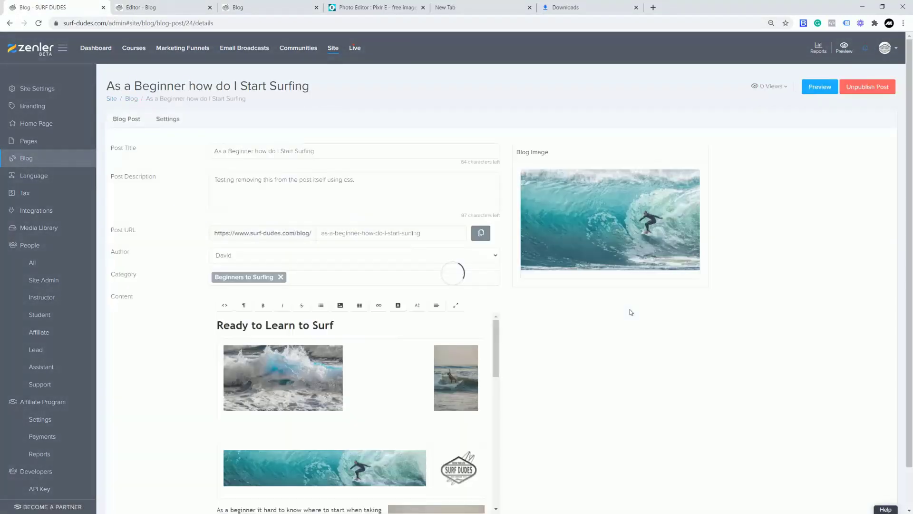
mouse_move(611, 224)
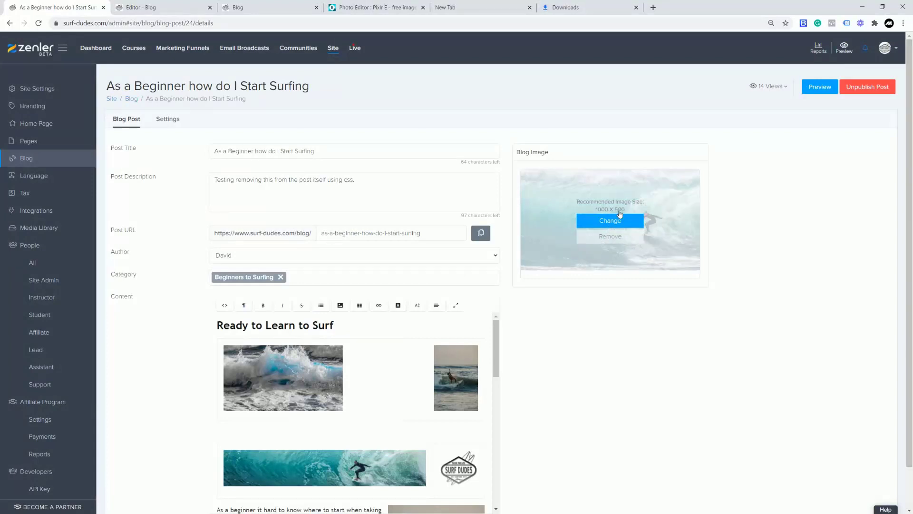
- Switch to Pixlr E, dismiss the finished save dialog, and open beach-1838501_1920.jpg from the images folder
left_click(399, 8)
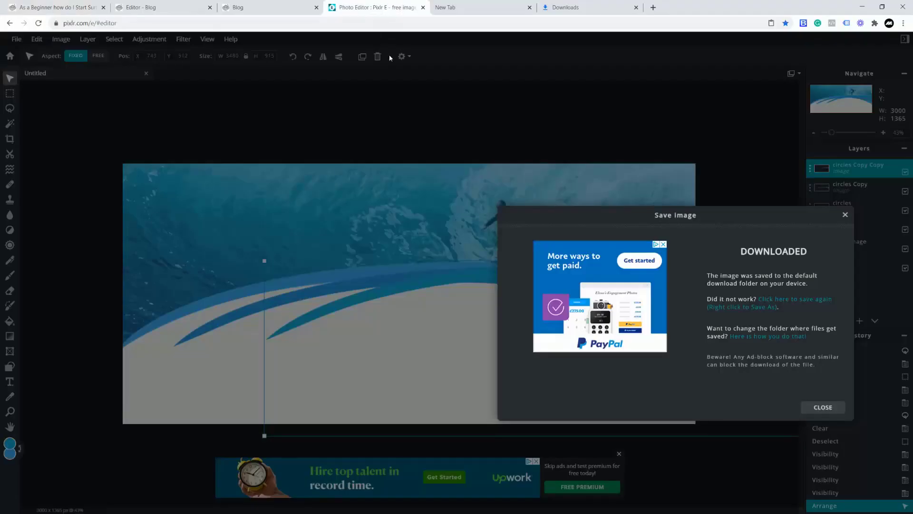
left_click(846, 216)
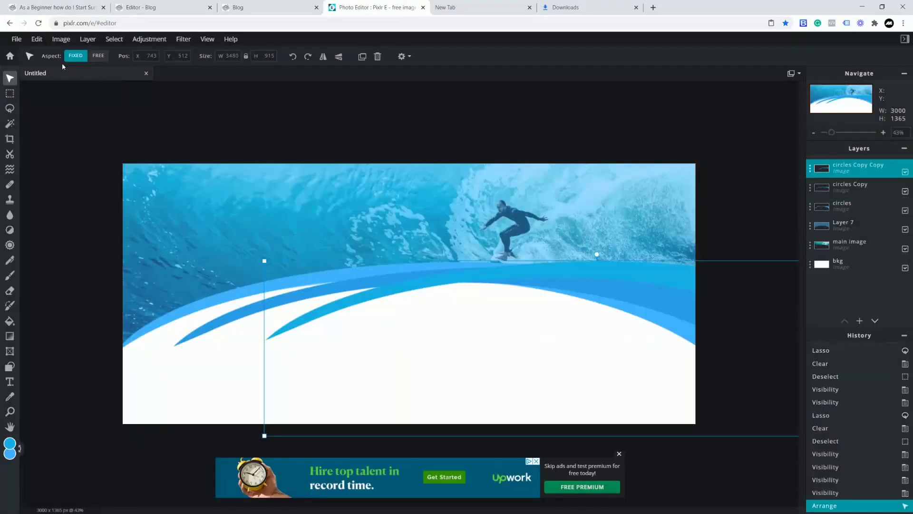
left_click(19, 41)
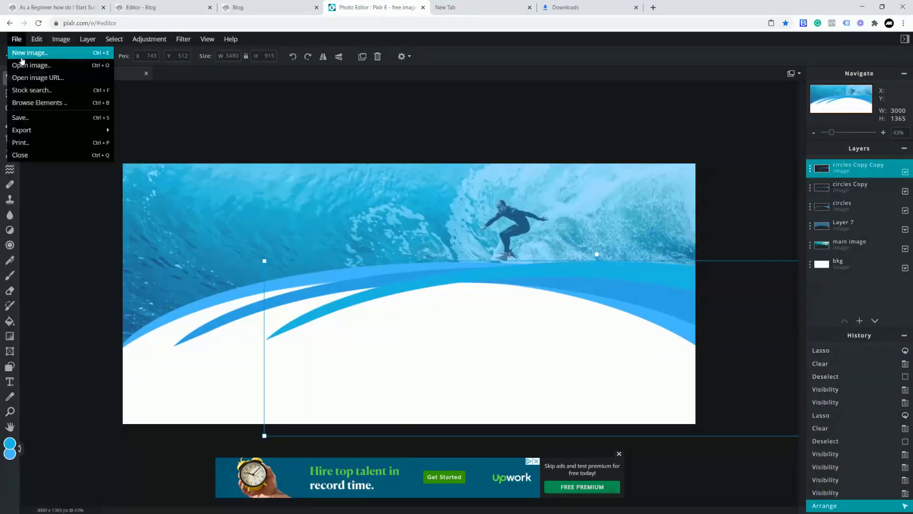
left_click(20, 67)
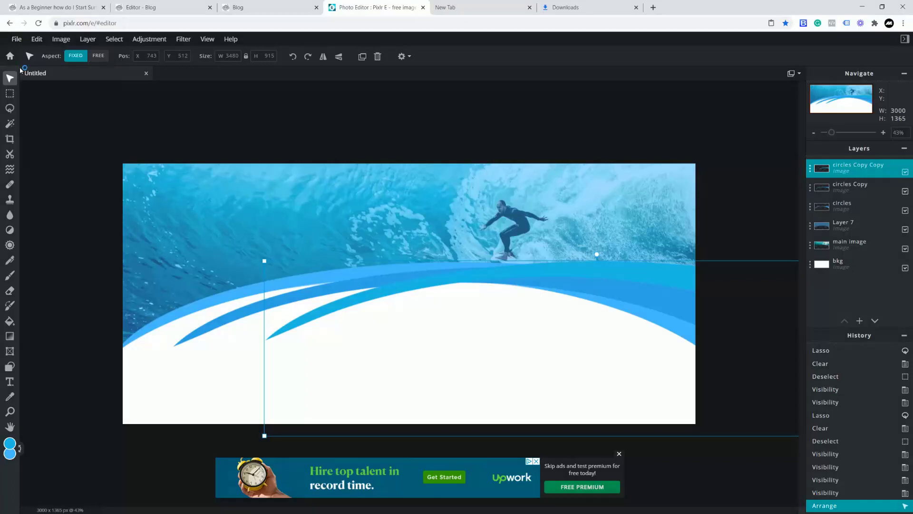
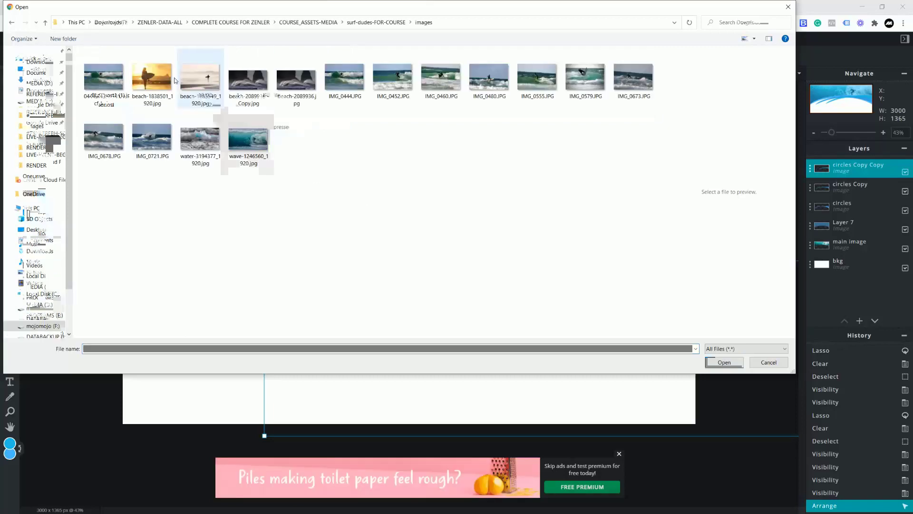
left_click(152, 78)
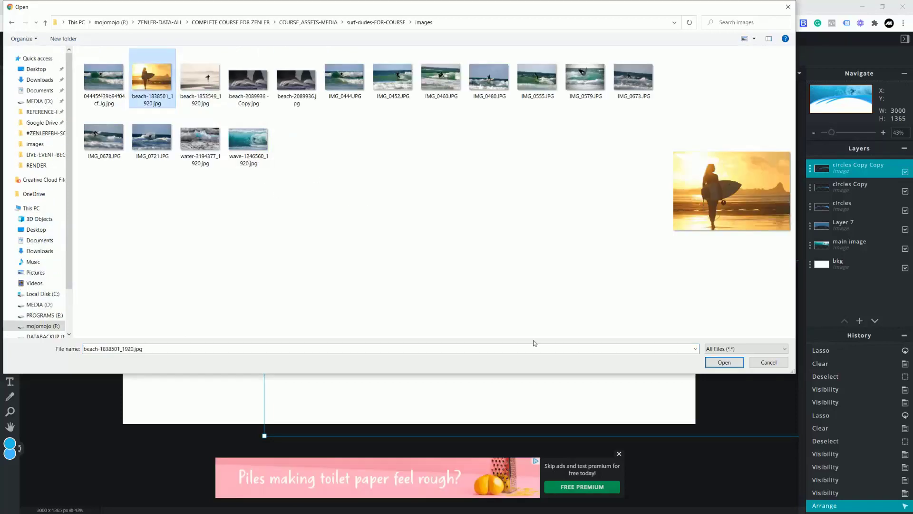
left_click(723, 366)
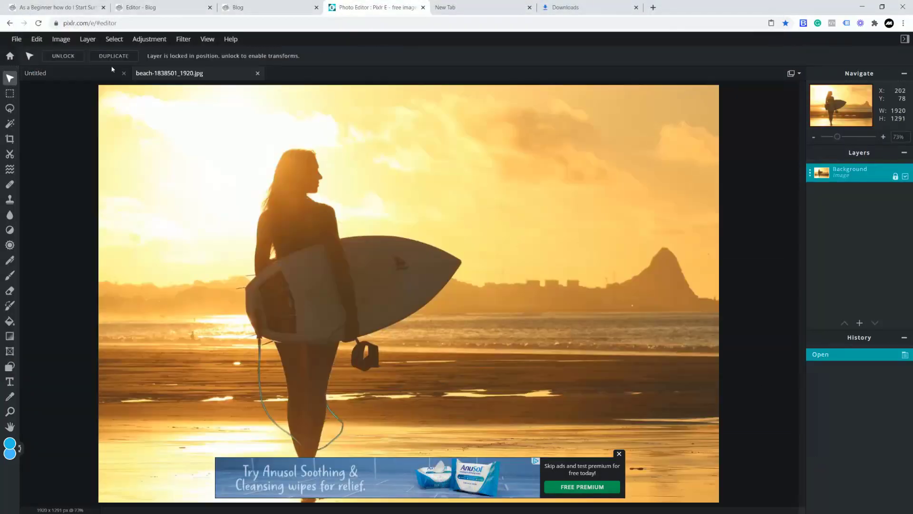
left_click(619, 453)
- Resize the beach image to a width of 1000 px with its proportions constrained
left_click(61, 39)
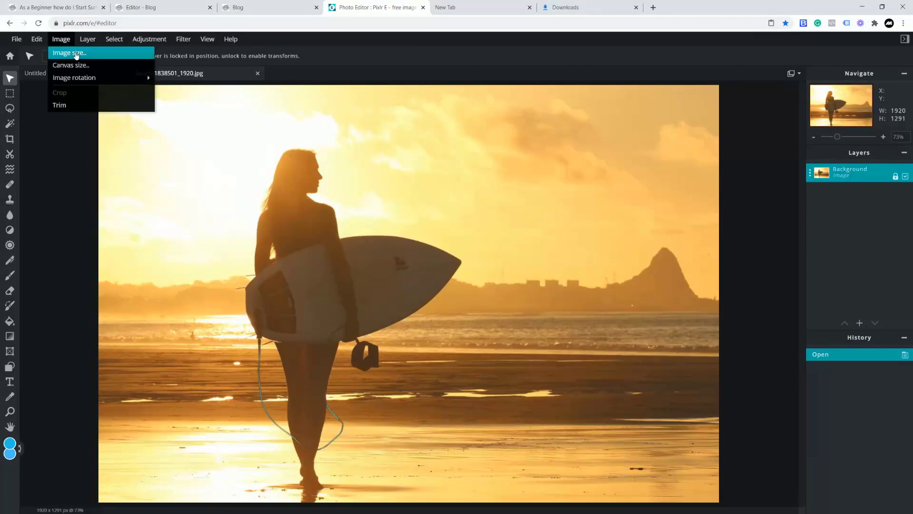
left_click(72, 52)
left_click(762, 268)
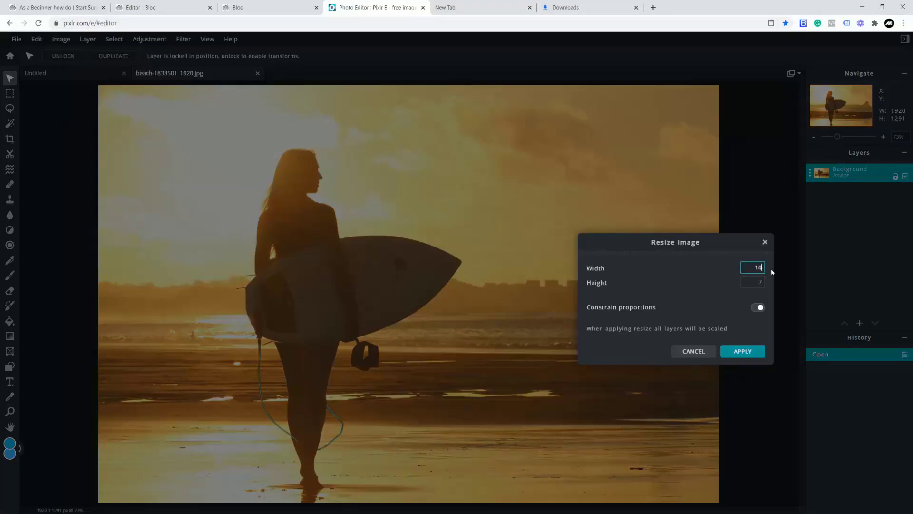
type("1000")
left_click(742, 353)
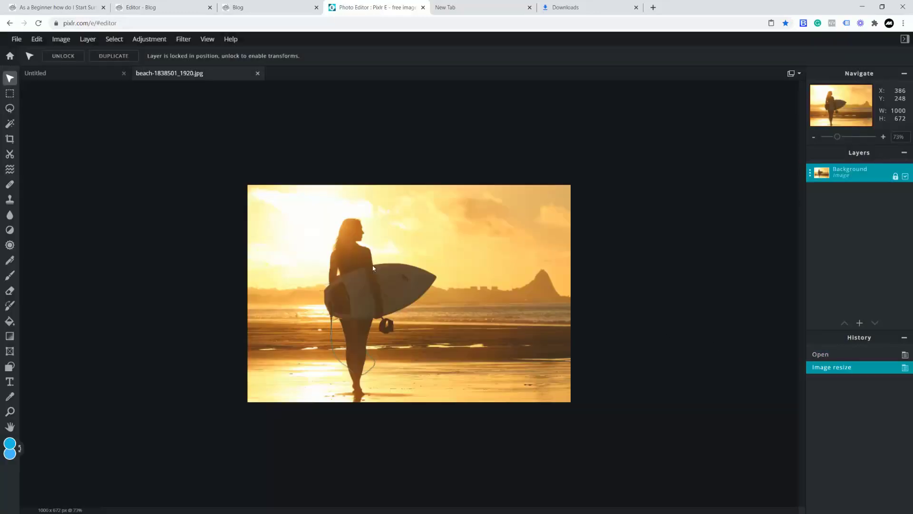
- Crop the beach image's canvas to a height of 500 px, anchored at the top centre
left_click(57, 41)
left_click(64, 64)
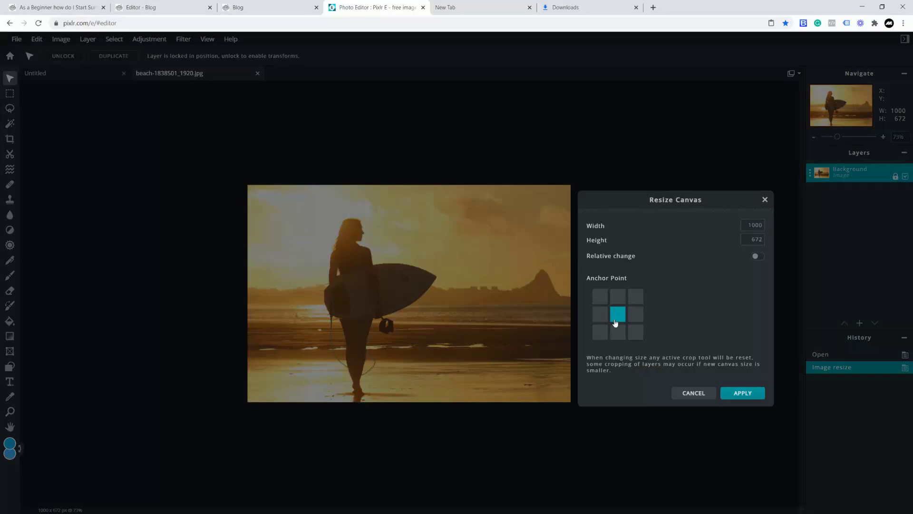
left_click(617, 297)
left_click_drag(749, 242, 766, 242)
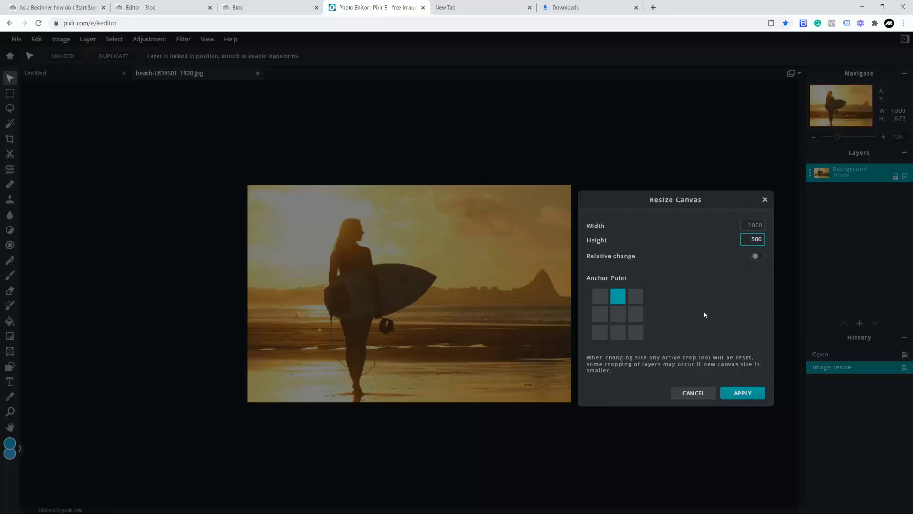
left_click(738, 394)
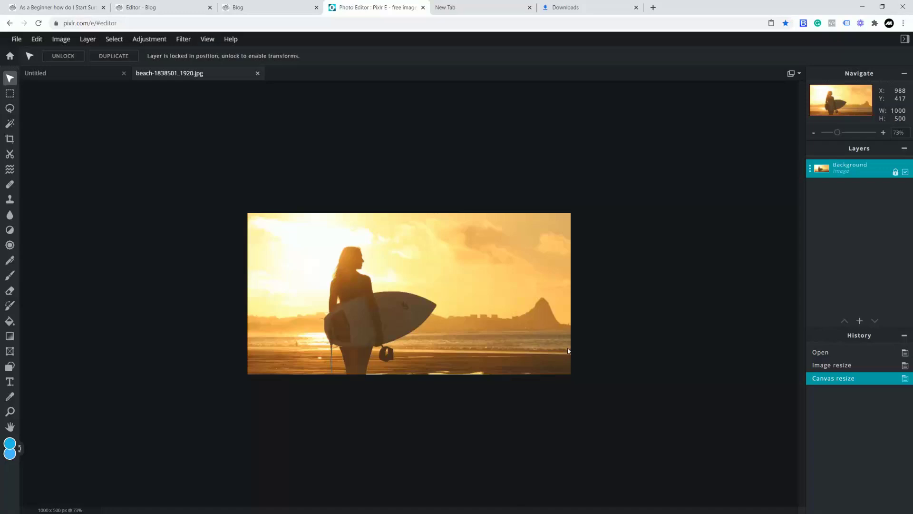
- Check the cropped beach image's width and height without resizing it
left_click(56, 43)
left_click(68, 58)
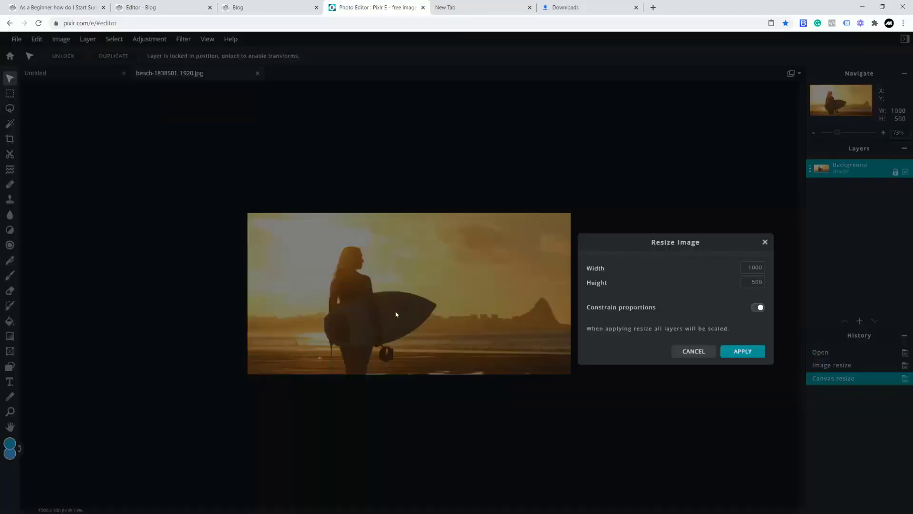
left_click(694, 352)
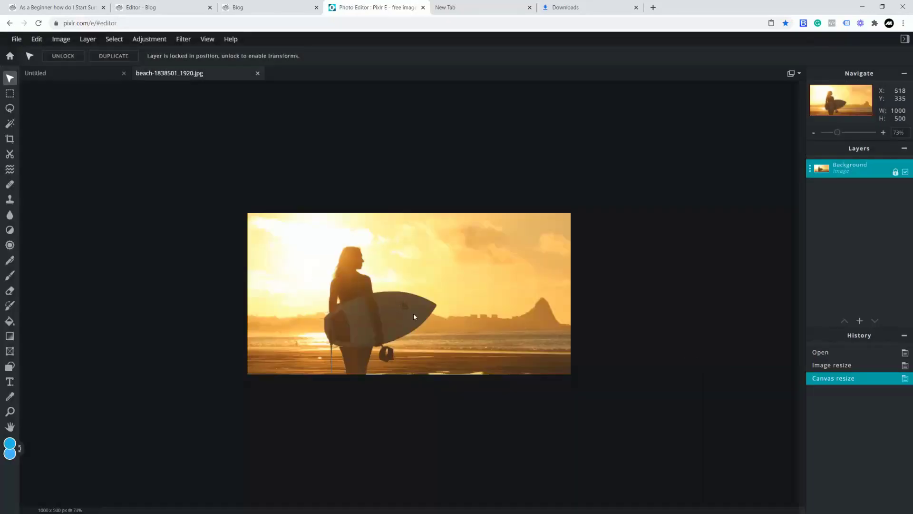
- Copy the circles Copy Copy curve from the Untitled design into the beach image, scaled to about 988 x 373 px at X 12, Y 305
left_click(72, 74)
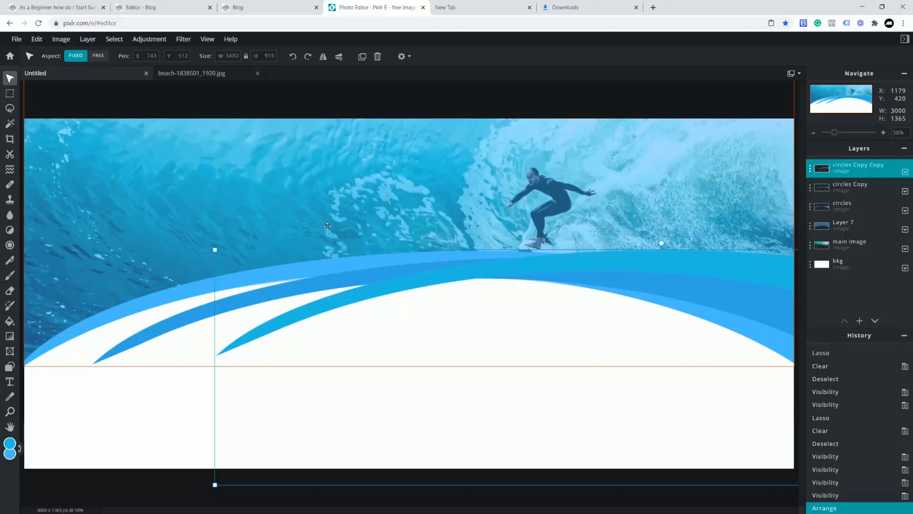
key("ctrl+a")
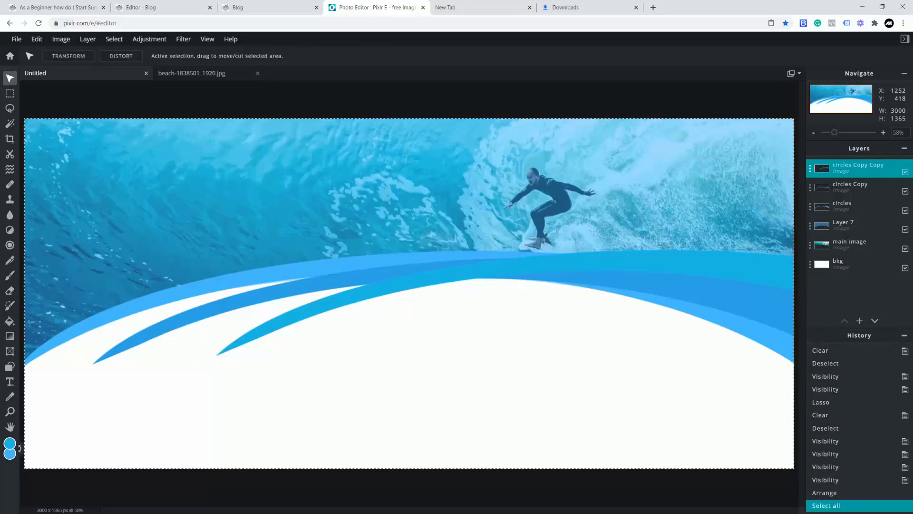
left_click(114, 39)
left_click(119, 53)
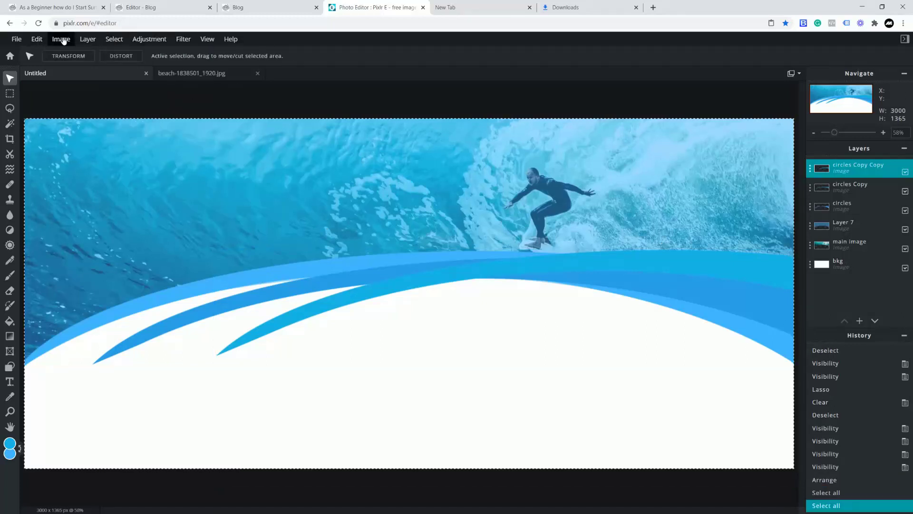
left_click(40, 42)
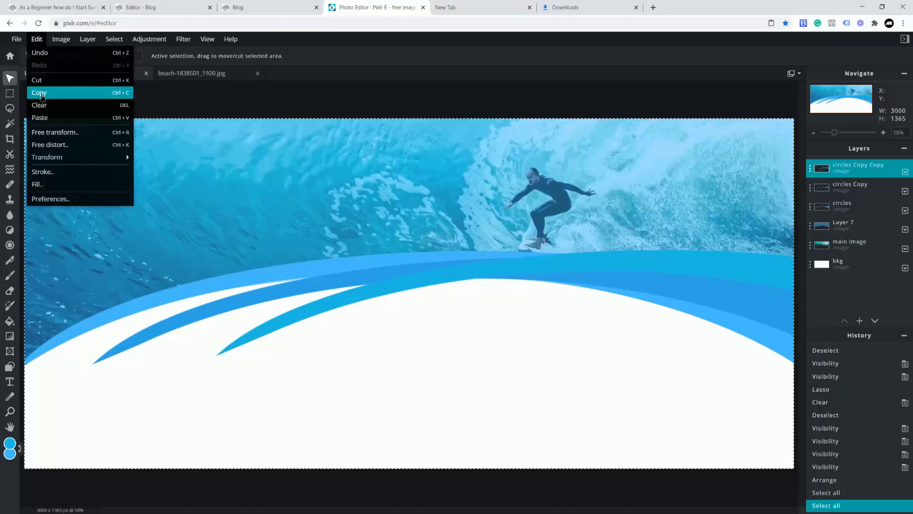
left_click(42, 91)
left_click(190, 74)
key("ctrl+v")
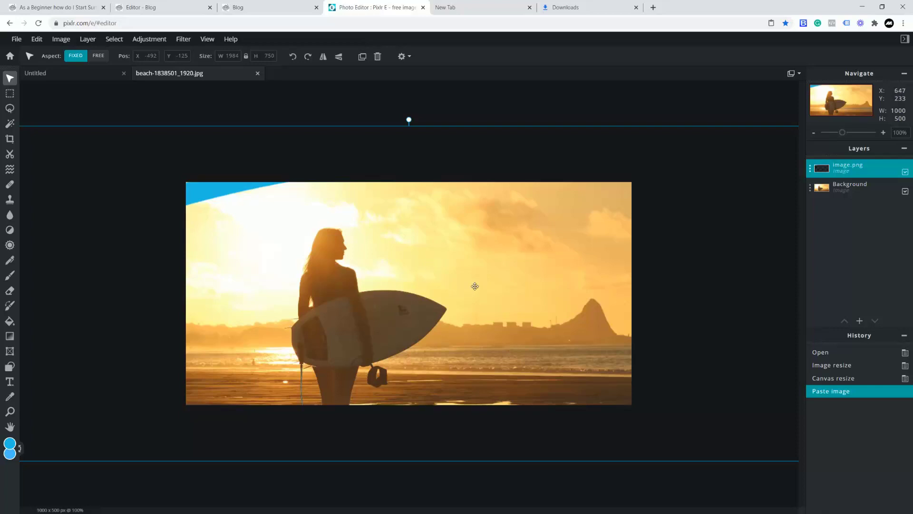
scroll(504, 274, "down", 5)
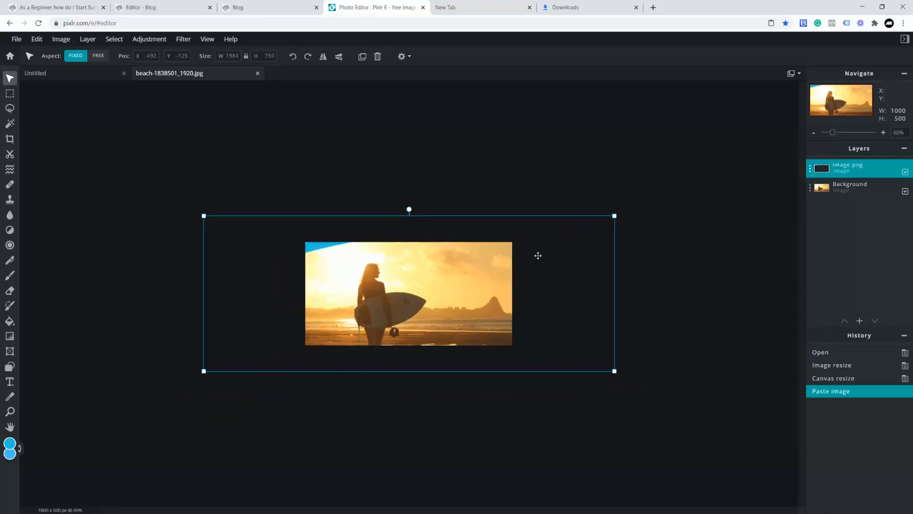
left_click_drag(615, 216, 480, 310)
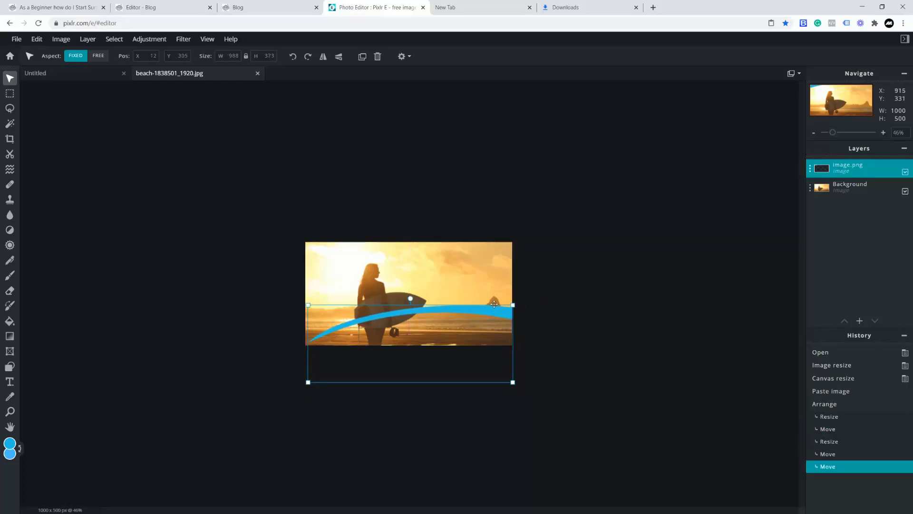
- Copy the circles Copy curve from the Untitled design into the beach image, scaled to about 1136 x 342 px at X 155, Y 281
left_click(88, 74)
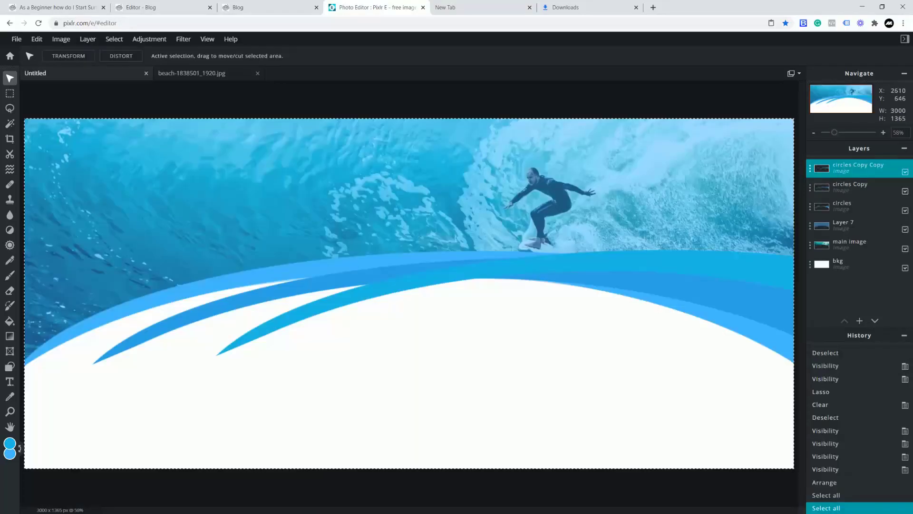
left_click(852, 187)
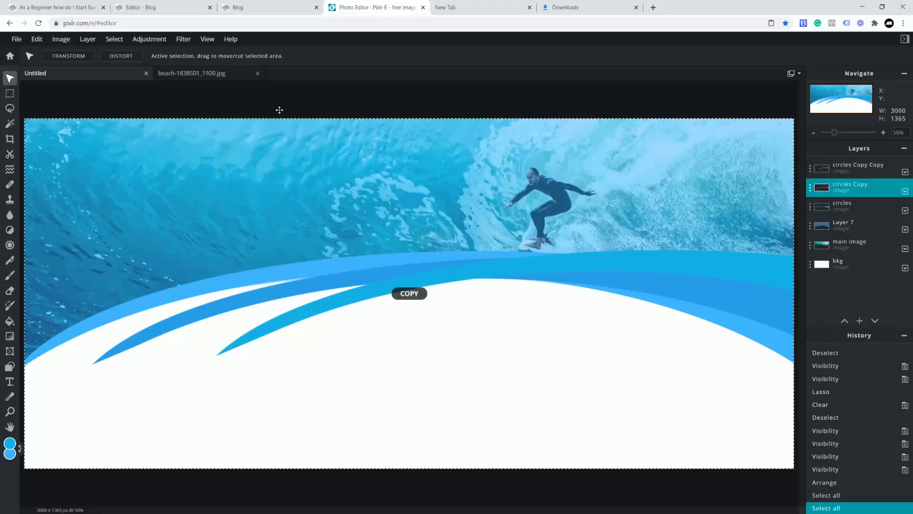
key("ctrl+c")
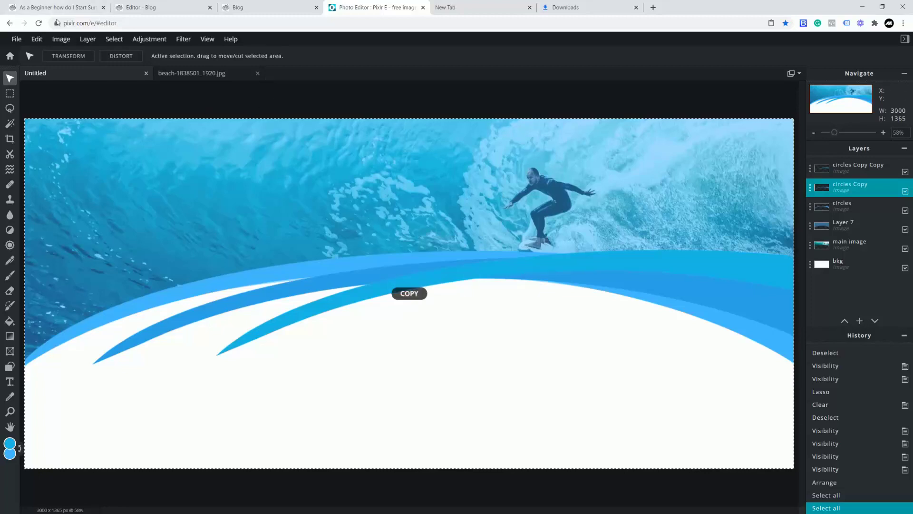
left_click(181, 72)
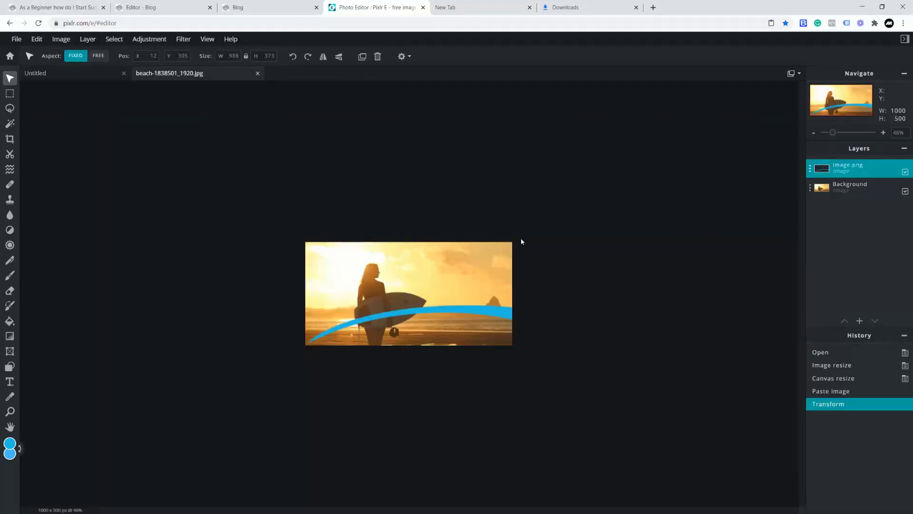
key("ctrl+v")
left_click_drag(669, 216, 539, 308)
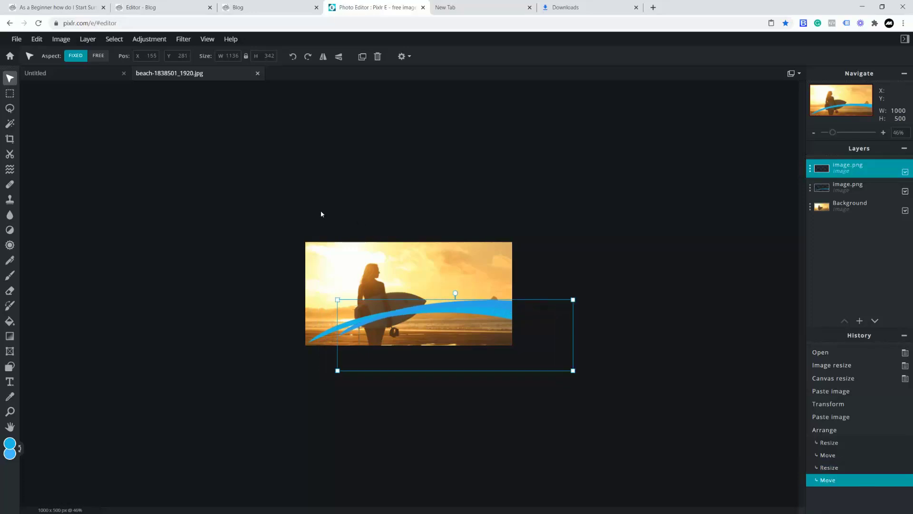
- Copy the circles curve from the Untitled design into the beach image, scaled to about 1535 x 434 px at X 0, Y 262
left_click(94, 76)
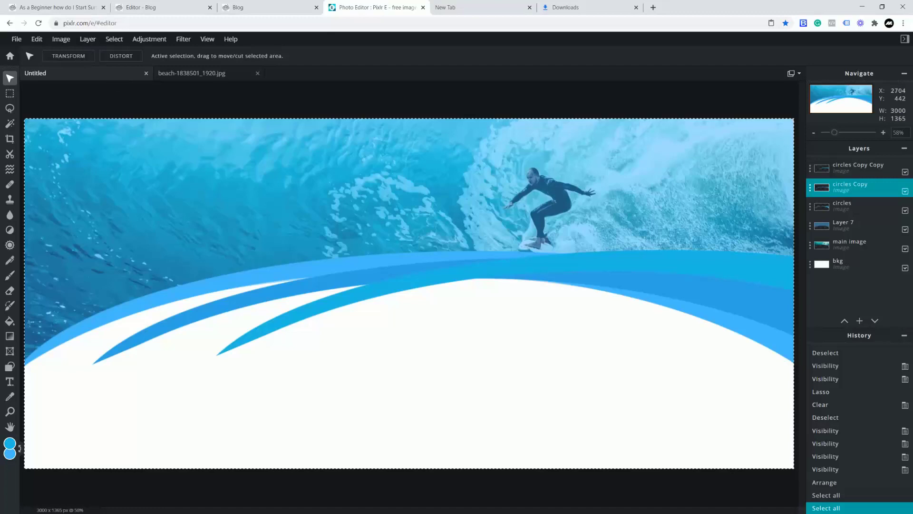
left_click(838, 208)
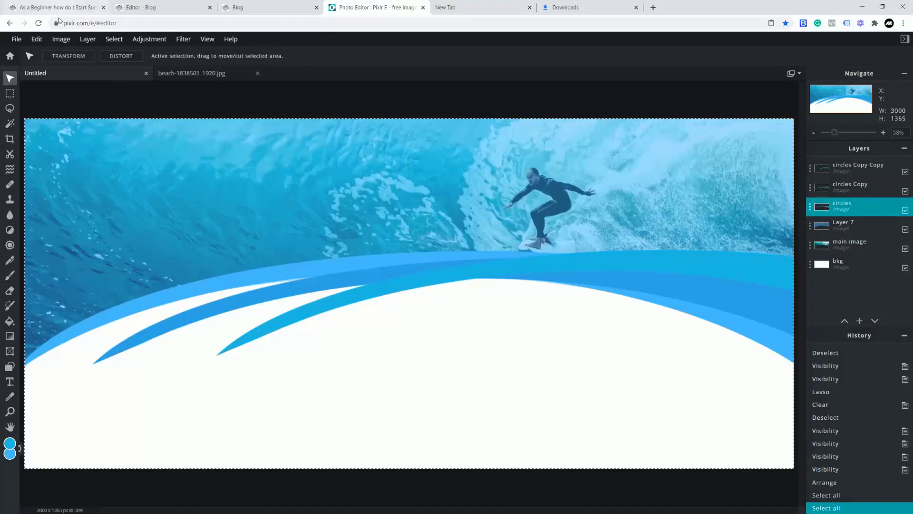
left_click(38, 40)
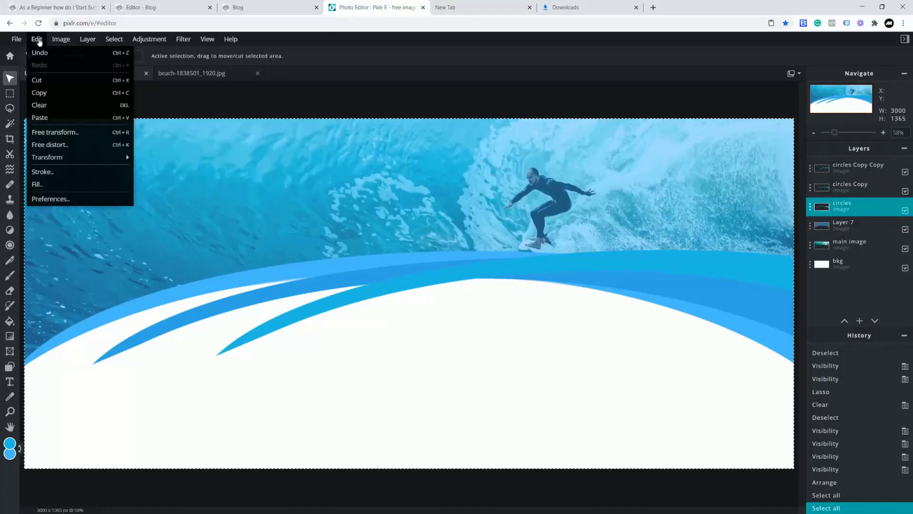
left_click(45, 93)
left_click(188, 74)
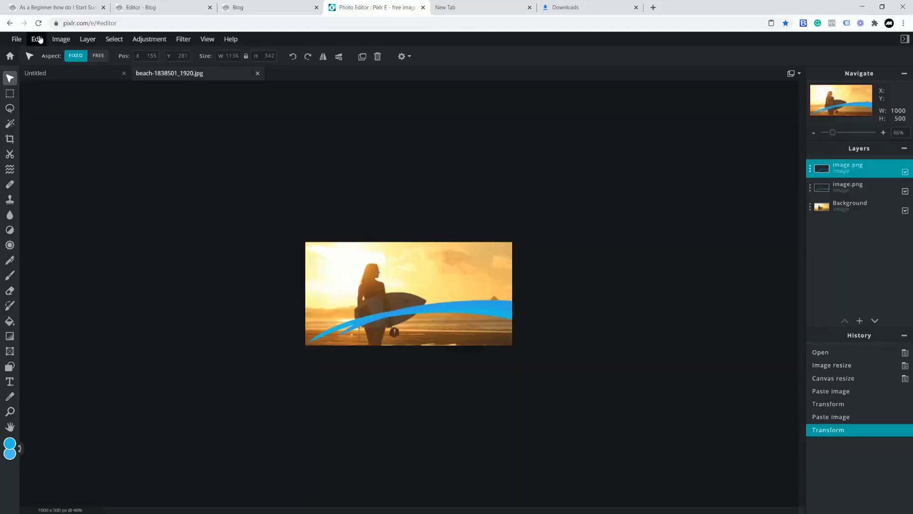
left_click(37, 39)
left_click(45, 118)
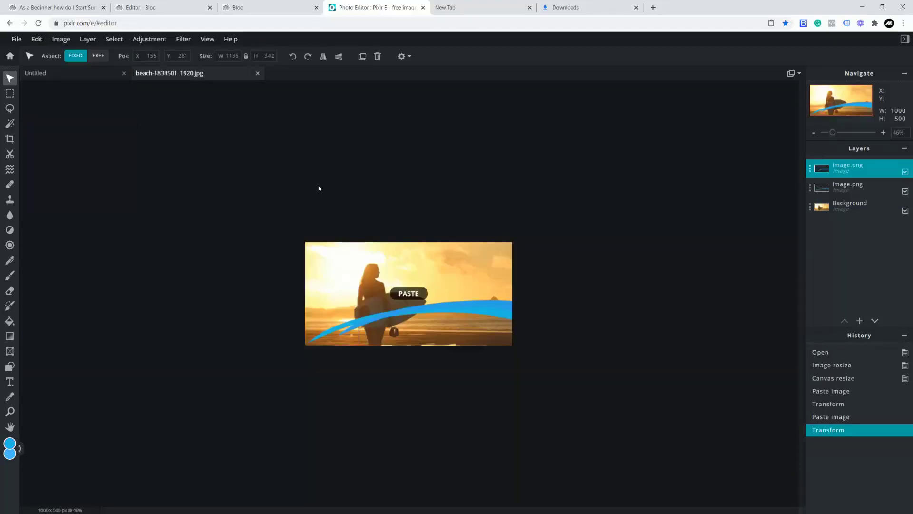
mouse_move(684, 215)
left_mouse_down()
mouse_move(546, 244)
mouse_move(452, 279)
mouse_move(567, 319)
mouse_move(640, 310)
mouse_move(591, 313)
left_mouse_up()
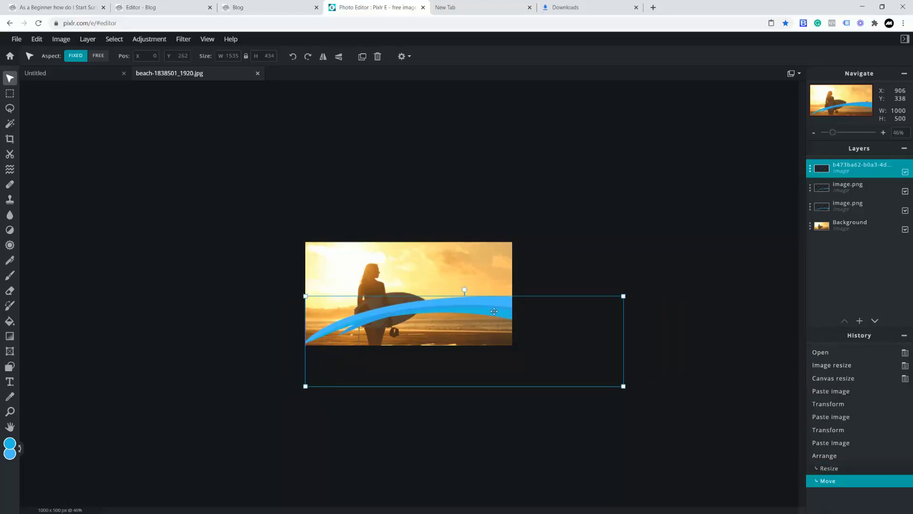
- Bring the medium blue curve layer to the top of the stack and shift it to about X 213, Y 283
left_click(836, 192)
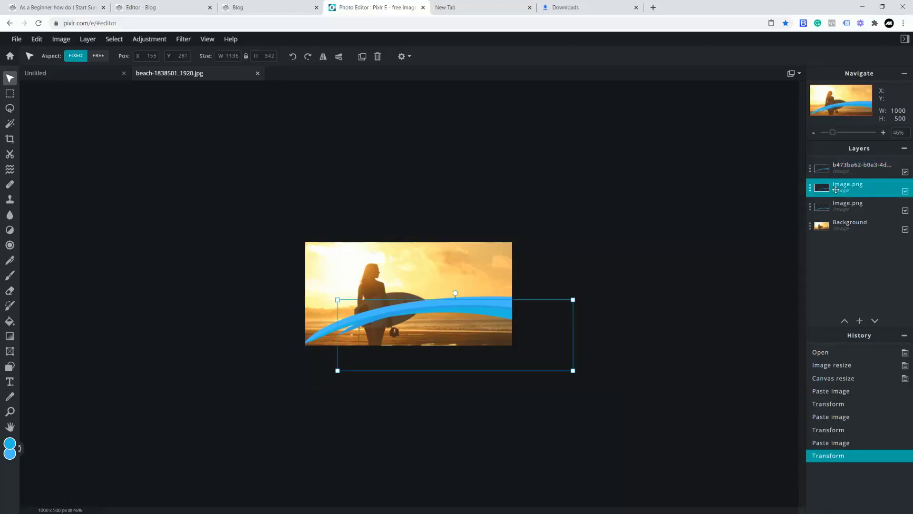
left_click_drag(806, 191, 808, 166)
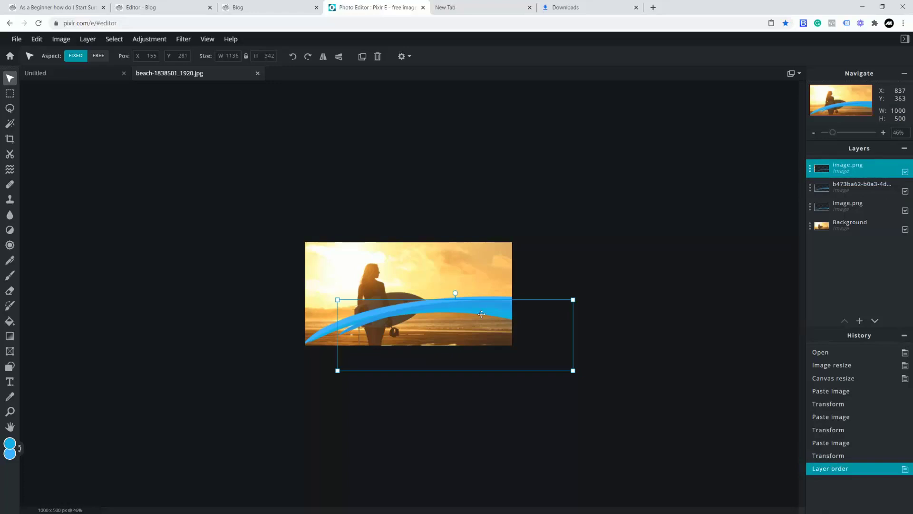
left_click_drag(457, 309, 469, 310)
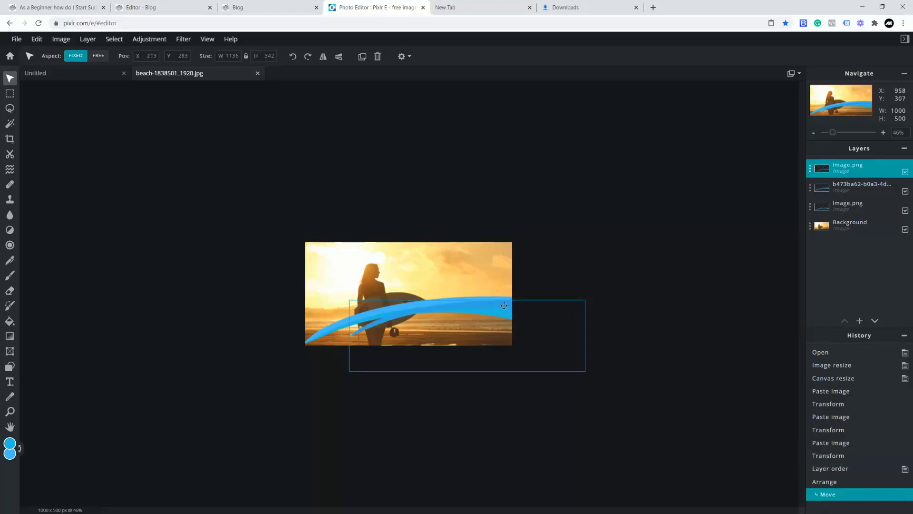
- Bring the light blue curve layer to the top of the stack and shift the curve slightly to the right
left_click(838, 187)
left_click_drag(811, 189, 810, 167)
left_click_drag(490, 313, 521, 312)
left_click_drag(502, 304, 491, 305)
- Bring the cyan curve layer to the top of the stack and offset the light blue curve to about X 93, Y 249
left_click(833, 210)
left_click_drag(812, 210, 812, 166)
mouse_move(468, 304)
left_mouse_down()
mouse_move(496, 304)
mouse_move(486, 304)
left_mouse_up()
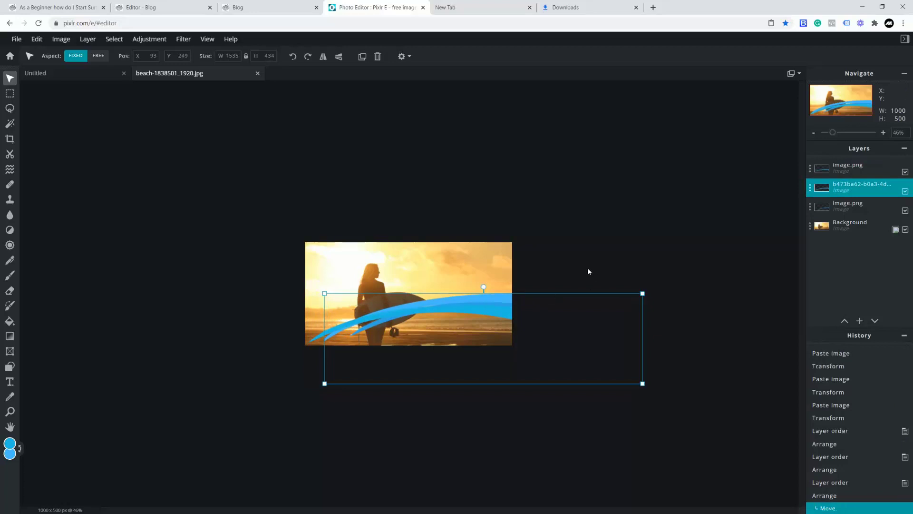
- Hide the cyan and light blue curve layers and bring the medium blue curve layer to the top of the stack
scroll(589, 271, "up", 3)
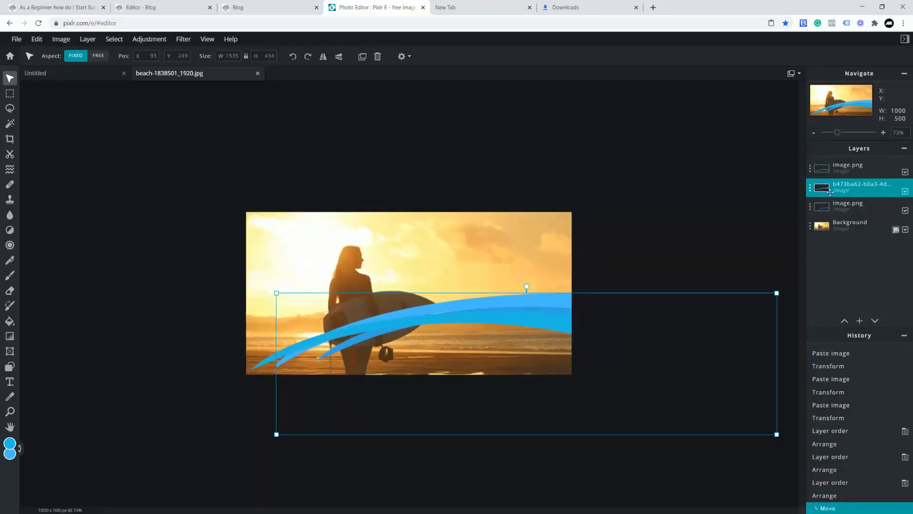
left_click(905, 172)
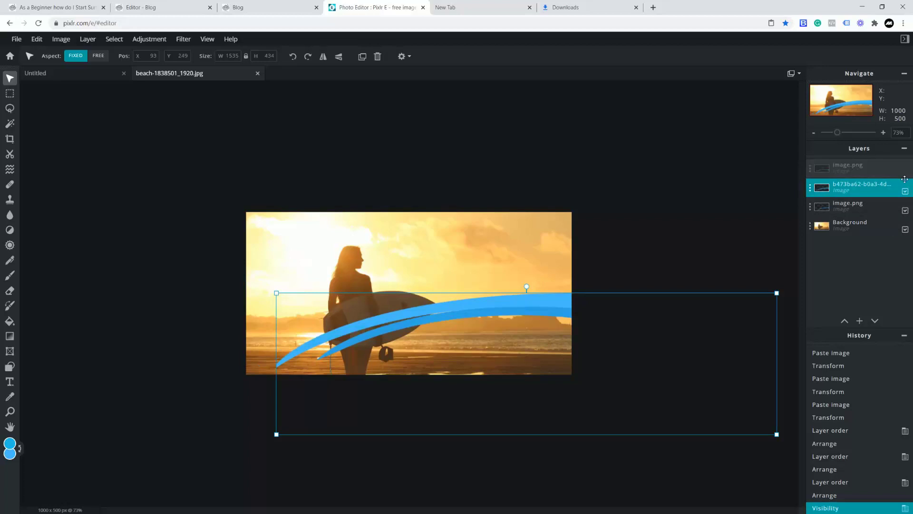
left_click(905, 192)
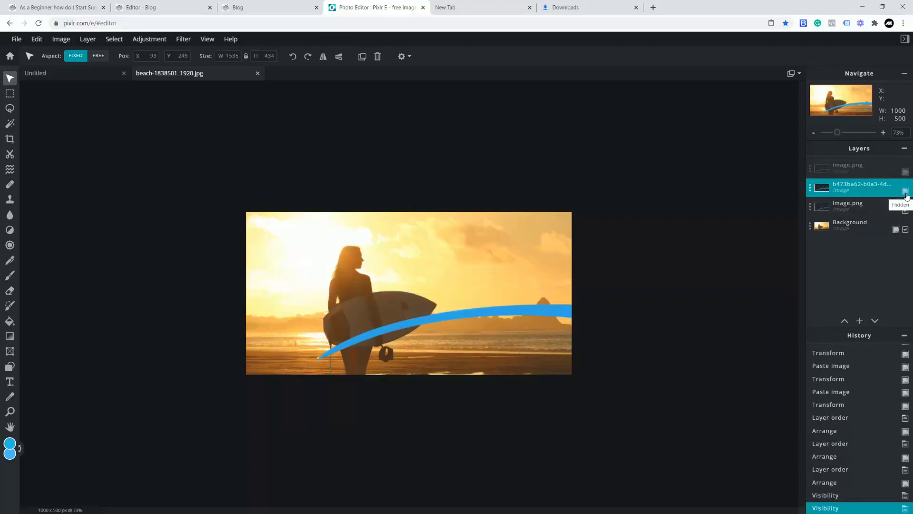
left_click_drag(811, 210, 812, 171)
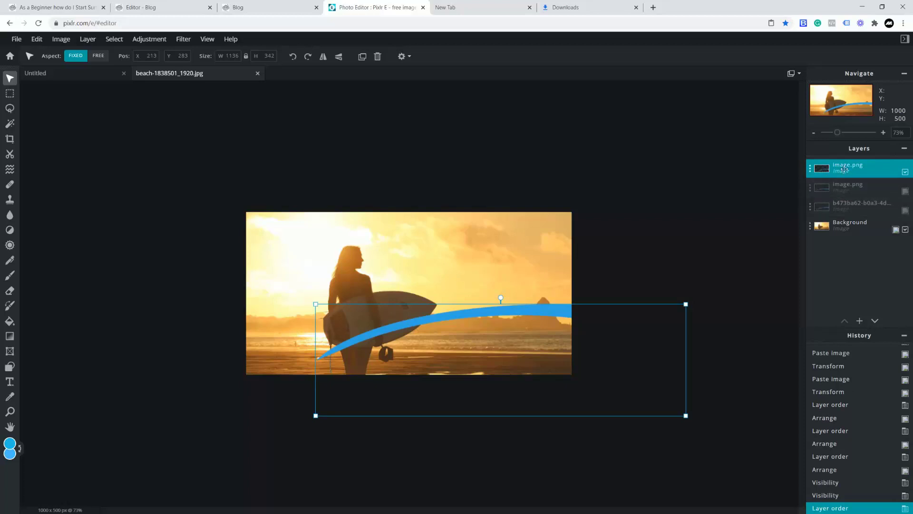
- Show only the light blue curve over the background and move it to about X 0, Y 271
left_click(906, 211)
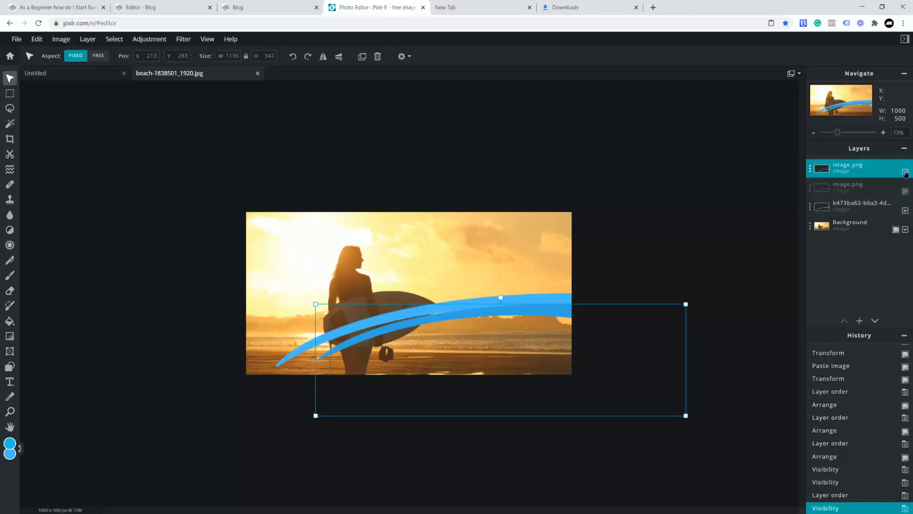
left_click(905, 172)
left_click_drag(557, 302, 525, 307)
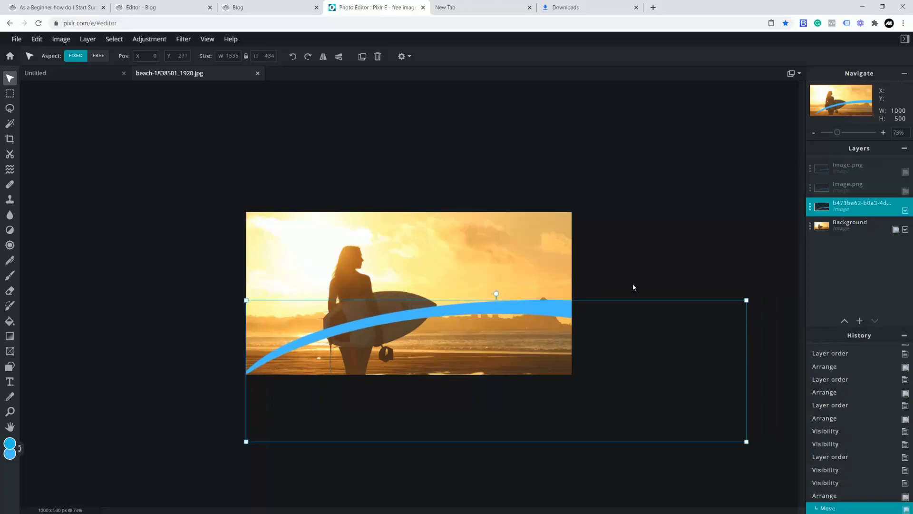
- Show the cyan and medium blue curves again, and tilt the cyan curve slightly counter-clockwise at about X 90, Y 242
left_click(865, 187)
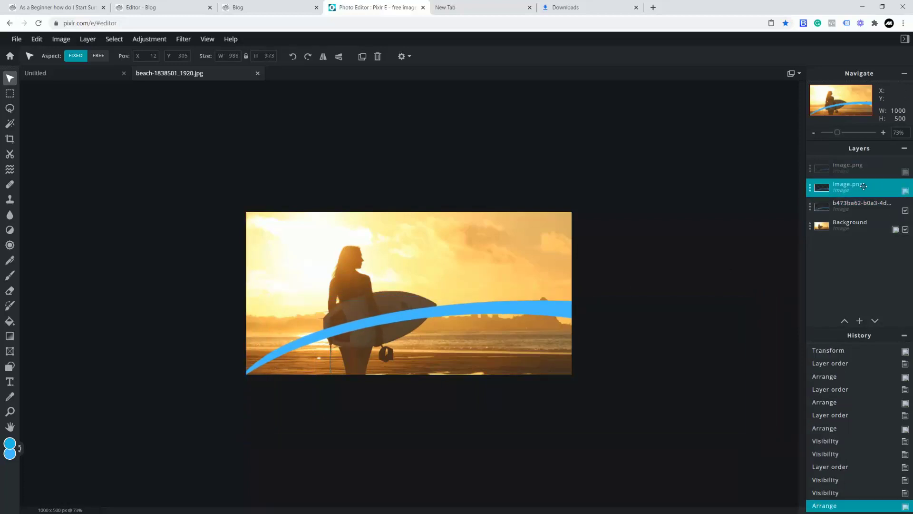
left_click(908, 194)
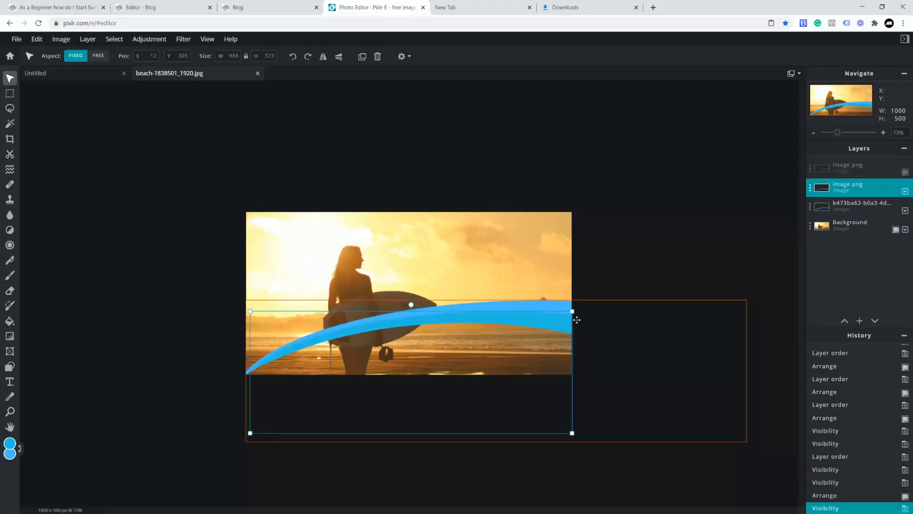
left_click_drag(557, 322, 583, 318)
left_click_drag(435, 302, 441, 306)
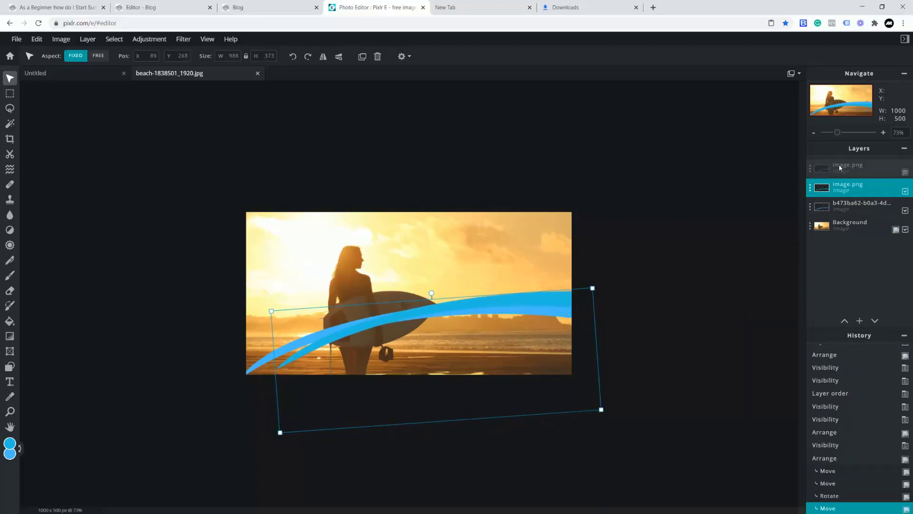
left_click(906, 174)
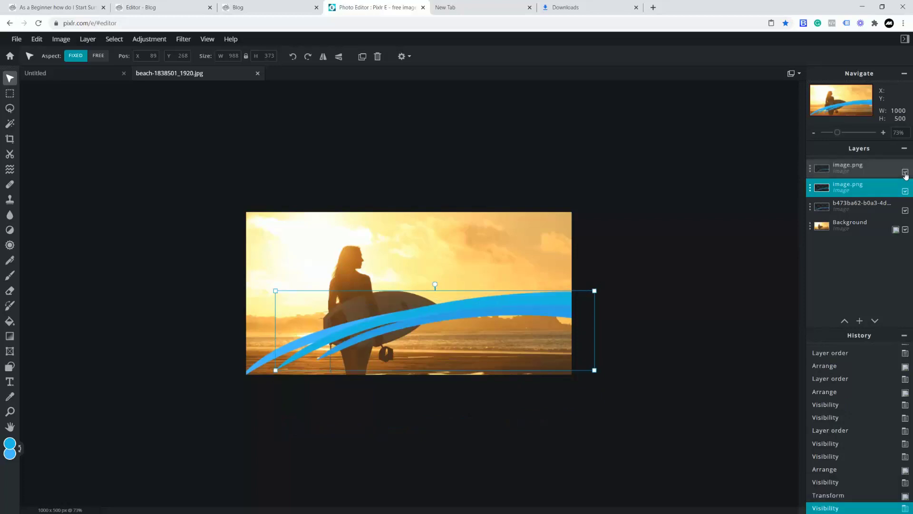
left_click_drag(435, 284, 432, 281)
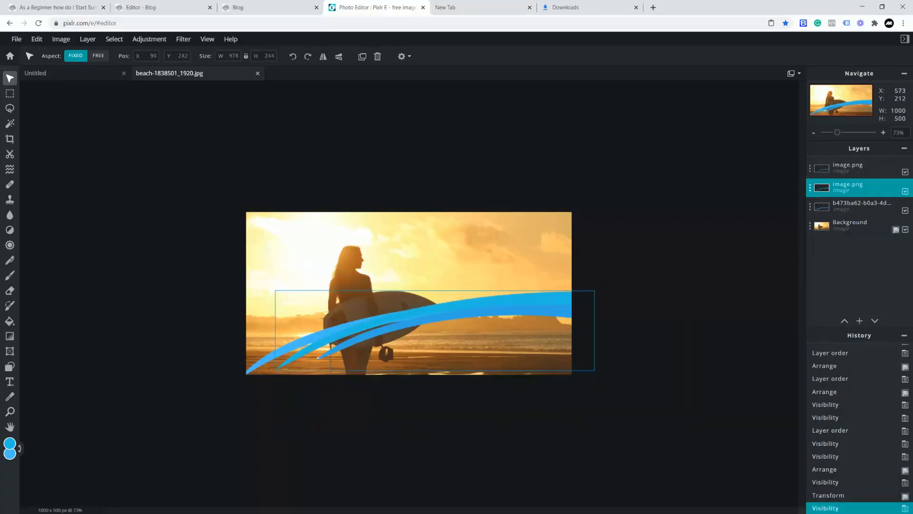
- Rotate the medium blue curve slightly counter-clockwise, scale it to about 939 x 283, and position it at about X 239, Y 255
left_click(848, 168)
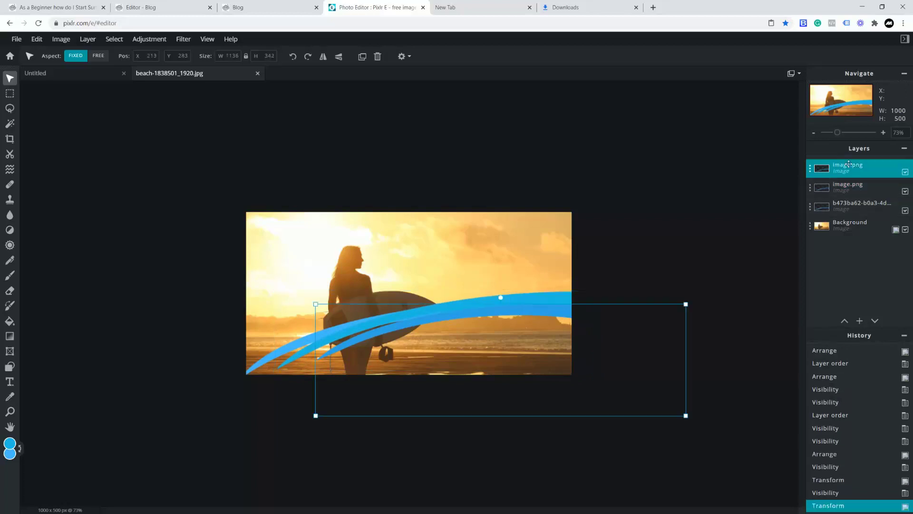
left_click_drag(500, 298, 520, 295)
left_click(523, 291)
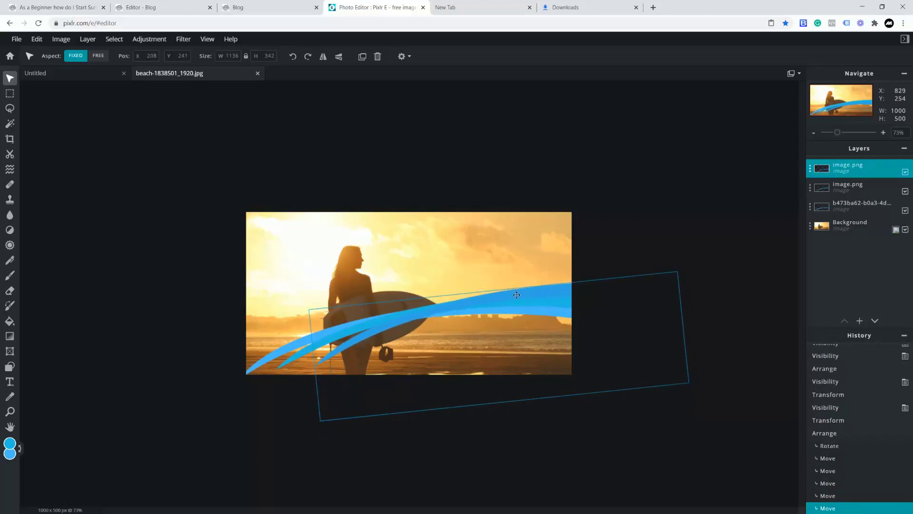
left_click_drag(678, 271, 566, 293)
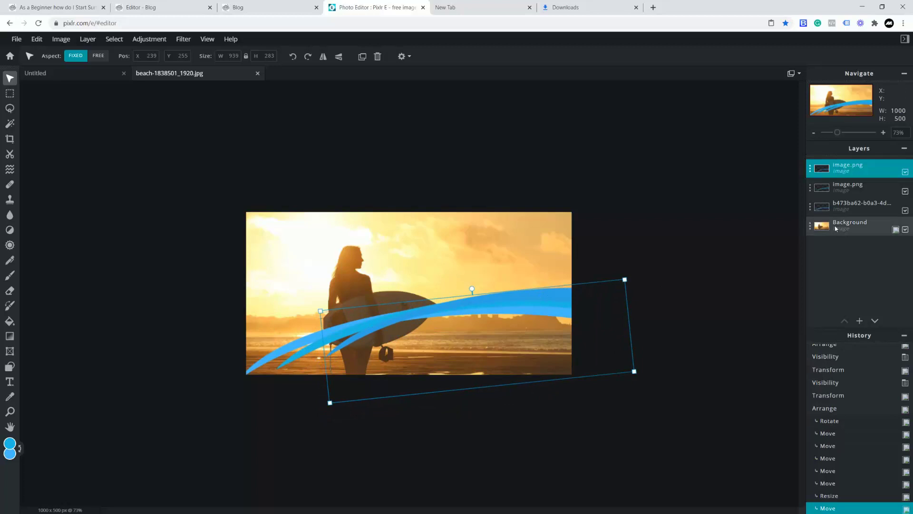
- Select all three curve layers and scale them together to about 1442 x 445, positioned at about X 0, Y 247
key("shift")
left_click(839, 191, "shift")
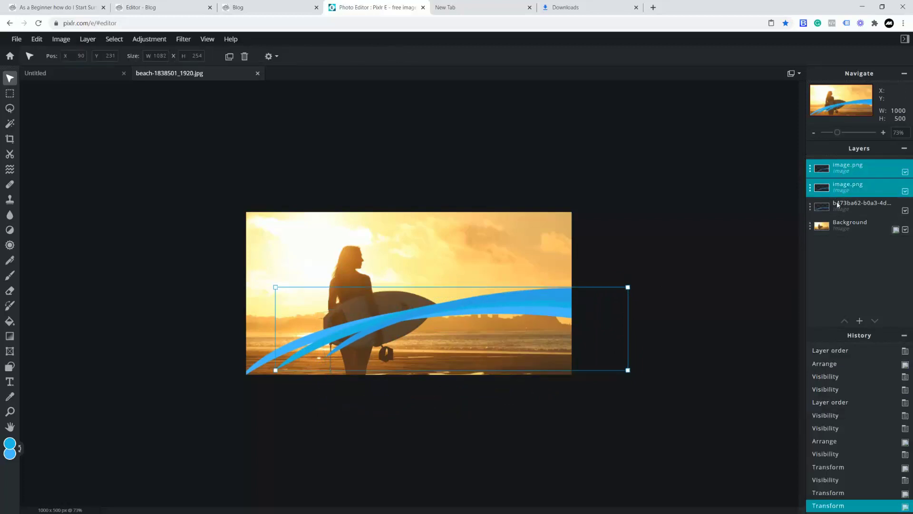
left_click(841, 206, "shift")
left_click_drag(746, 287, 716, 298)
left_click_drag(571, 314, 571, 312)
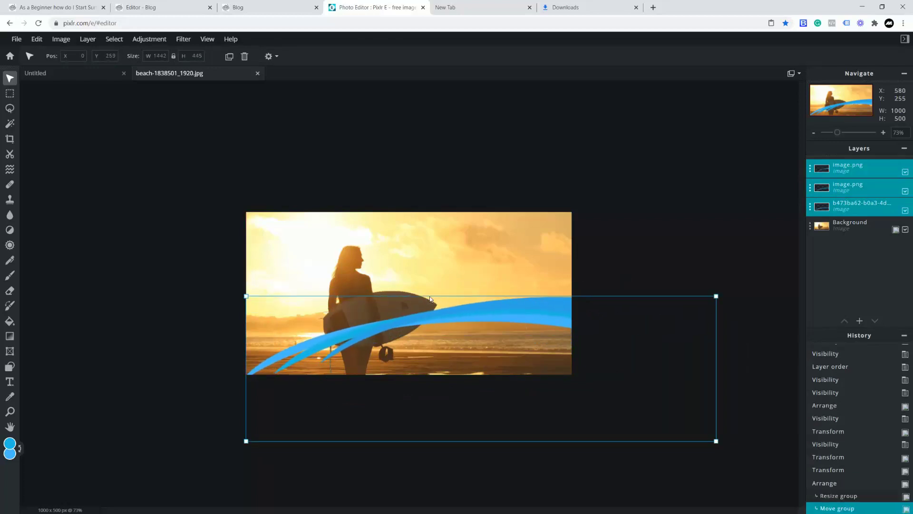
left_click_drag(334, 338, 334, 334)
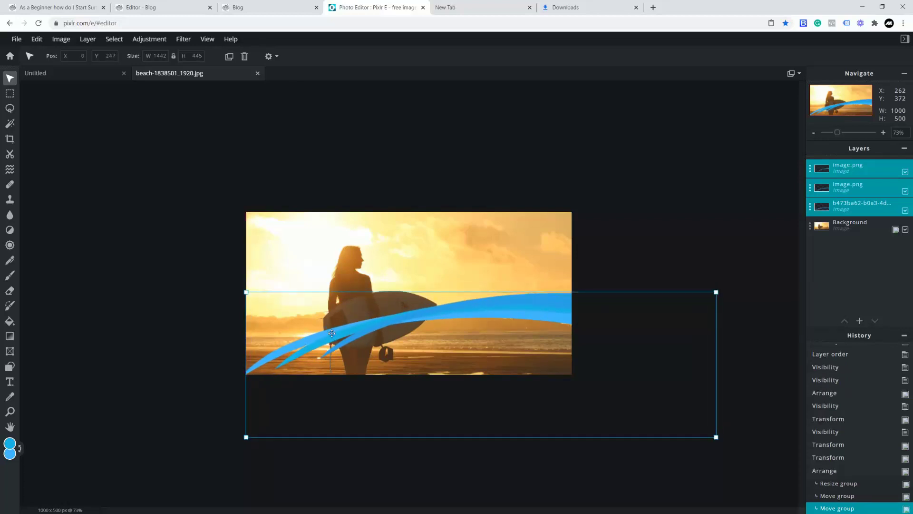
- On the Background layer, outline the area beneath the blue curves with the polygonal lasso, delete it, and deselect
left_click(9, 93)
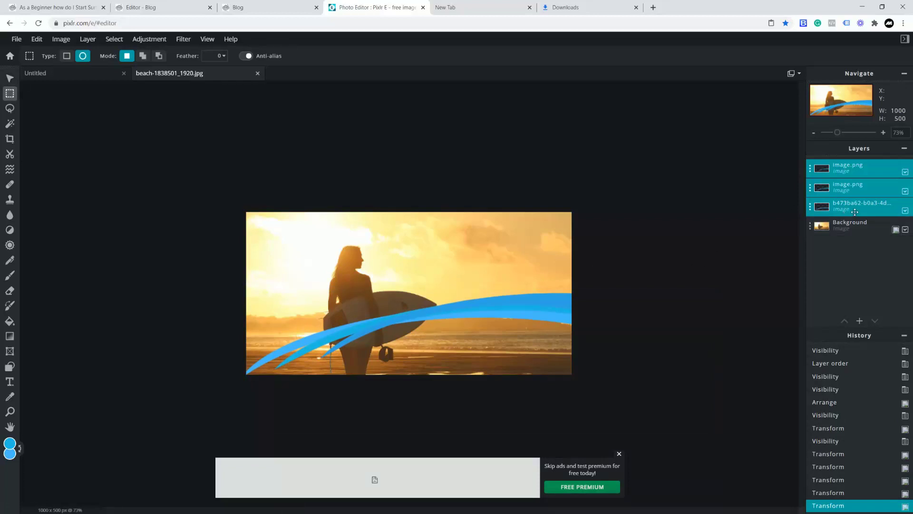
left_click(837, 228)
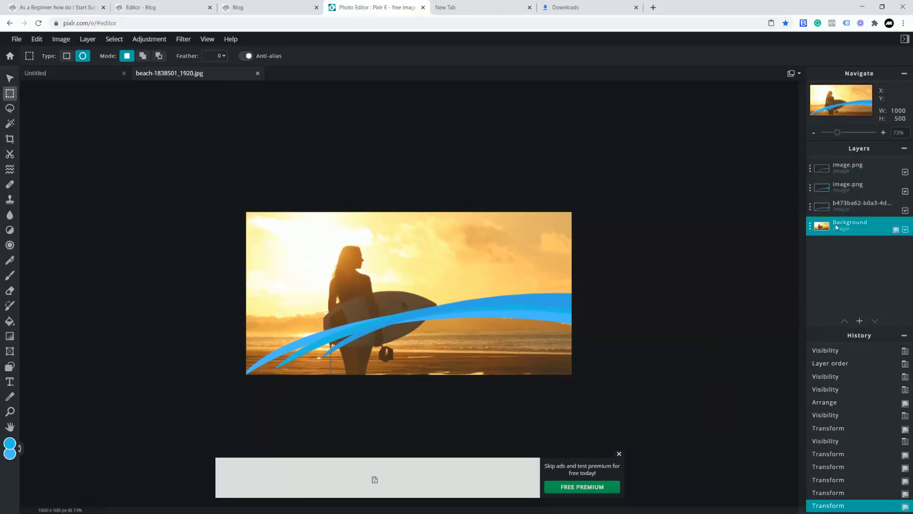
left_click(10, 110)
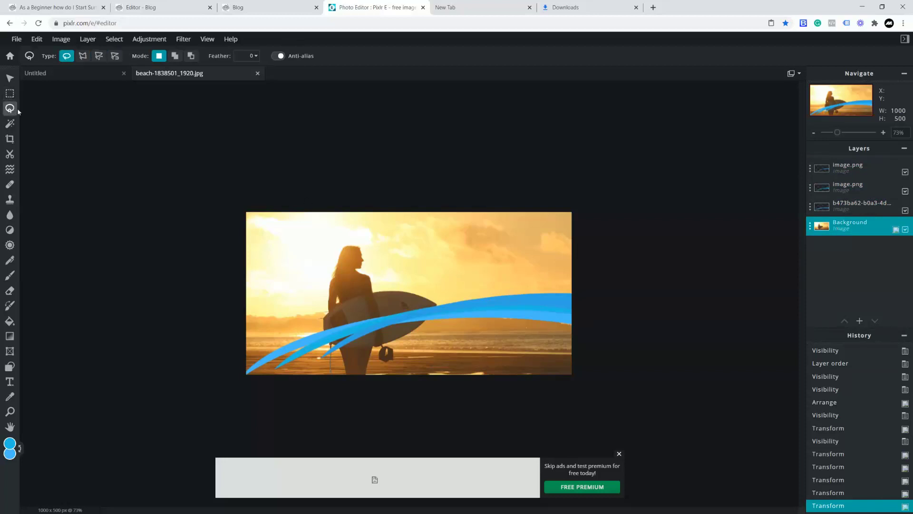
left_click(84, 57)
left_click(277, 350)
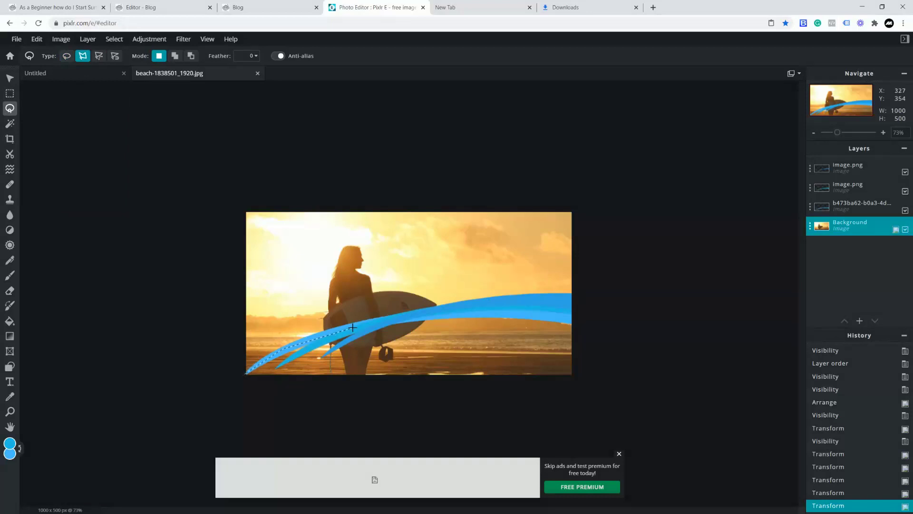
left_click(422, 314)
left_click(595, 412)
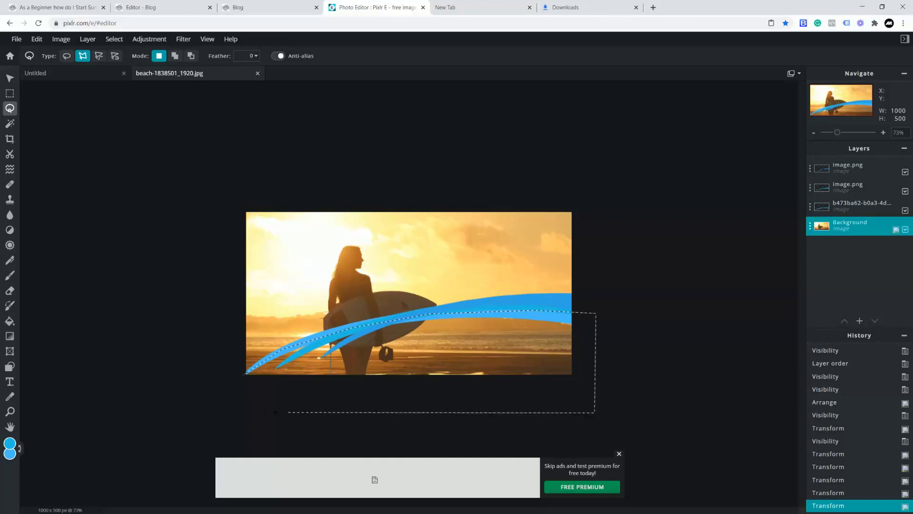
left_click(228, 380)
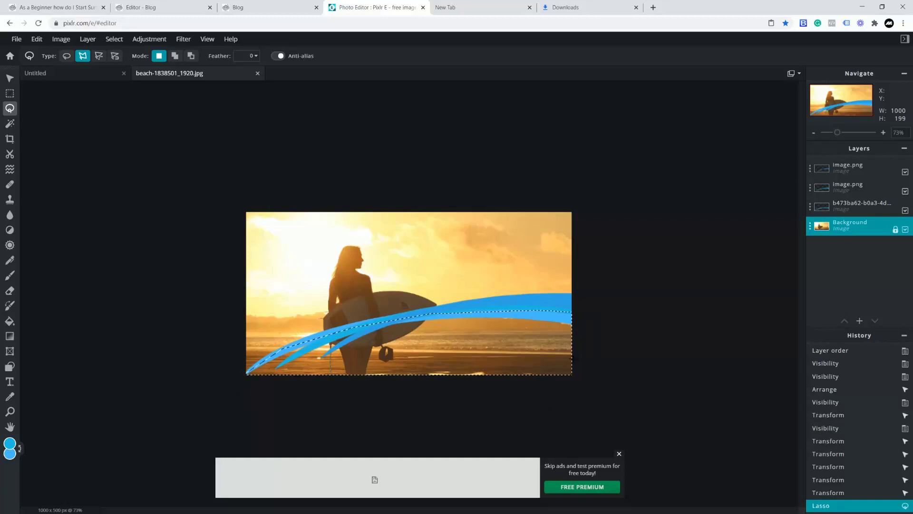
key("Delete")
key("ctrl+d")
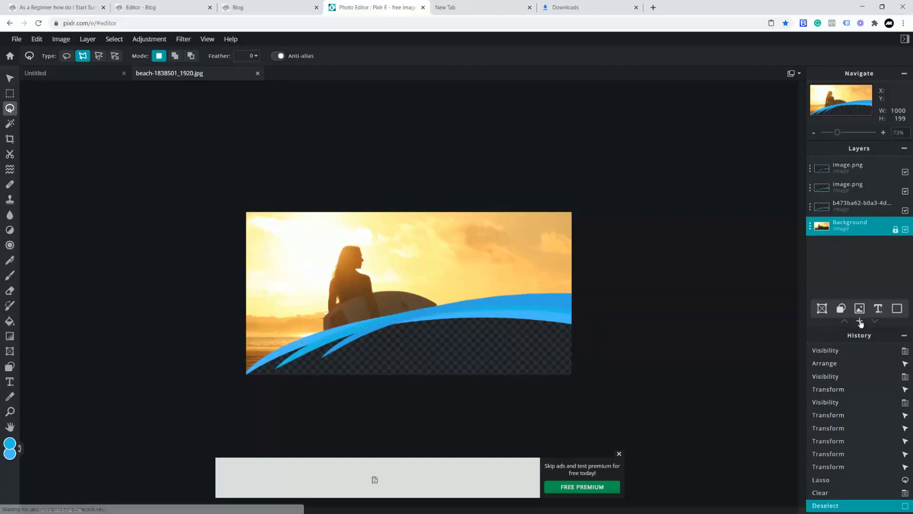
- Add an empty layer filled with white and place it beneath the Background layer
mouse_move(860, 320)
left_click(898, 309)
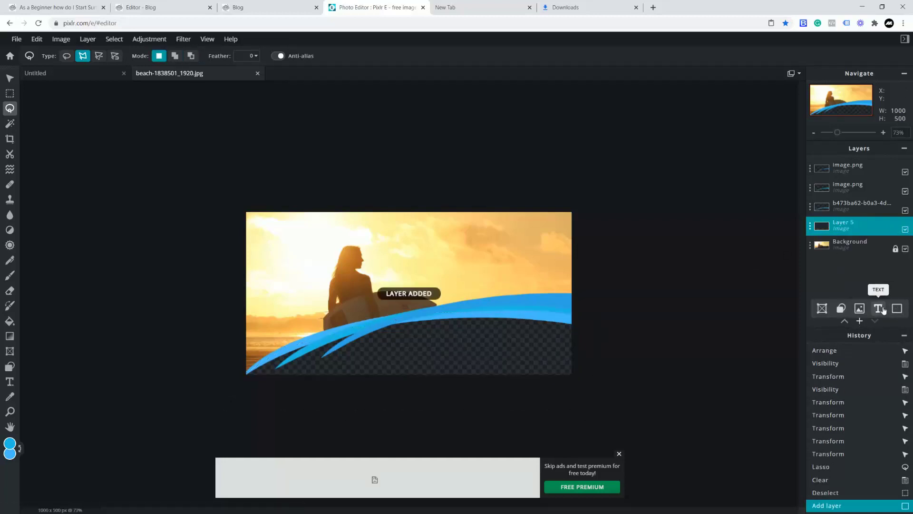
left_click(9, 321)
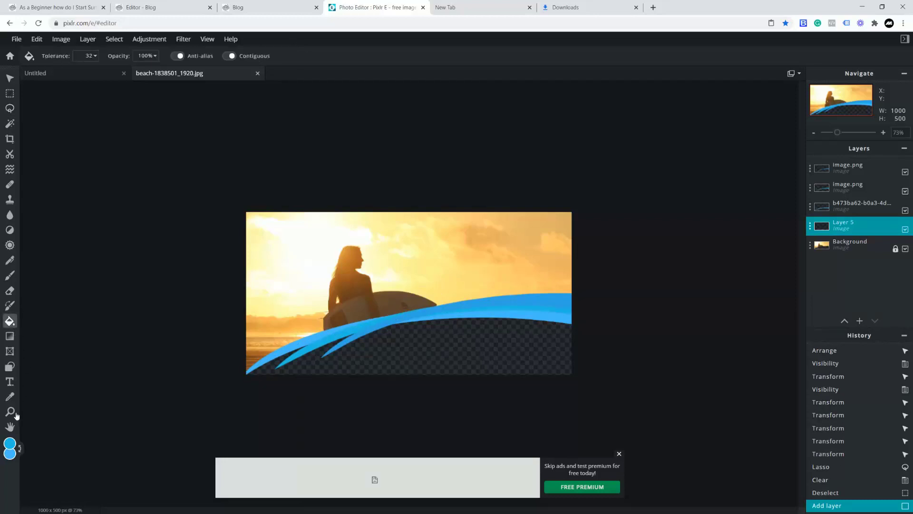
left_click(10, 444)
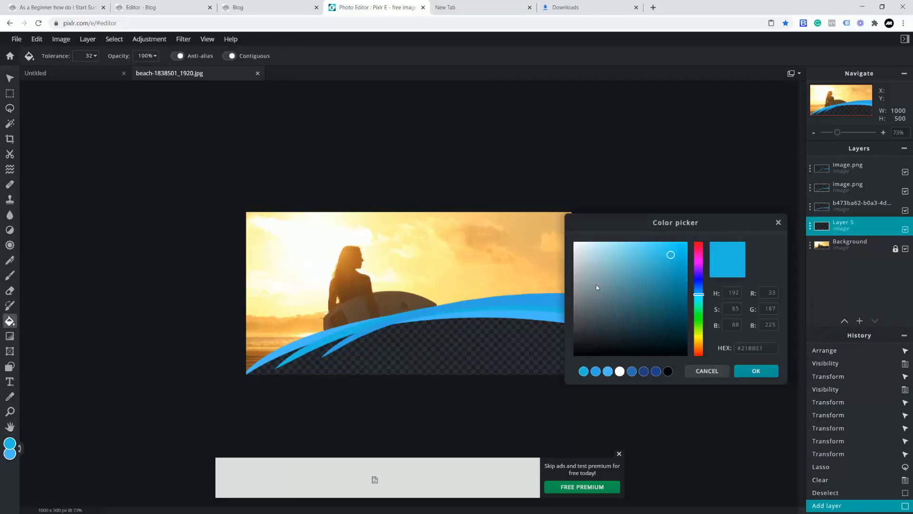
left_click(571, 239)
left_click(767, 370)
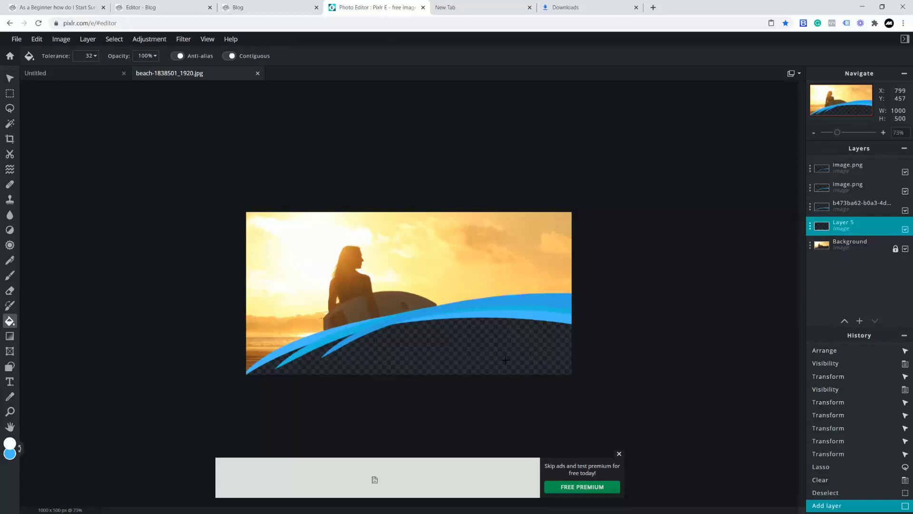
left_click(498, 342)
left_click_drag(812, 227, 801, 256)
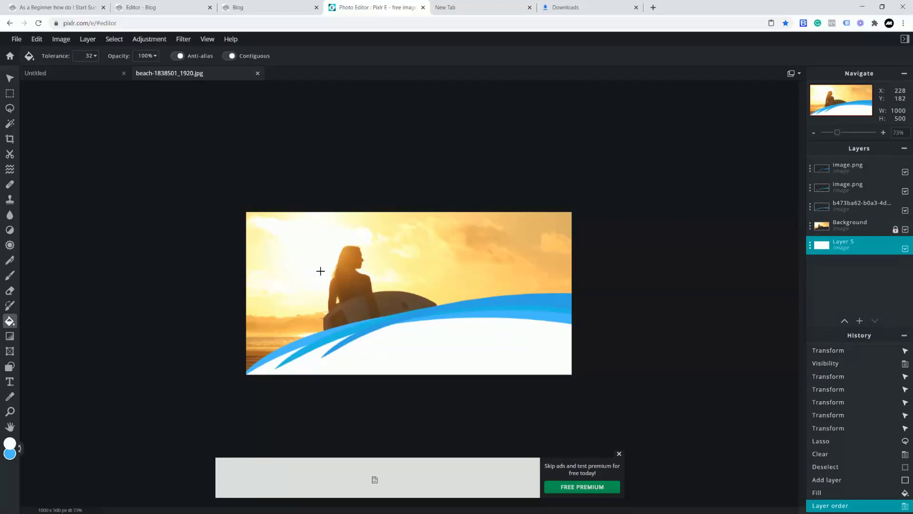
- Add an empty layer above the Background and make an elliptical selection around the surfer, about 643 x 464 within the canvas
left_click(837, 227)
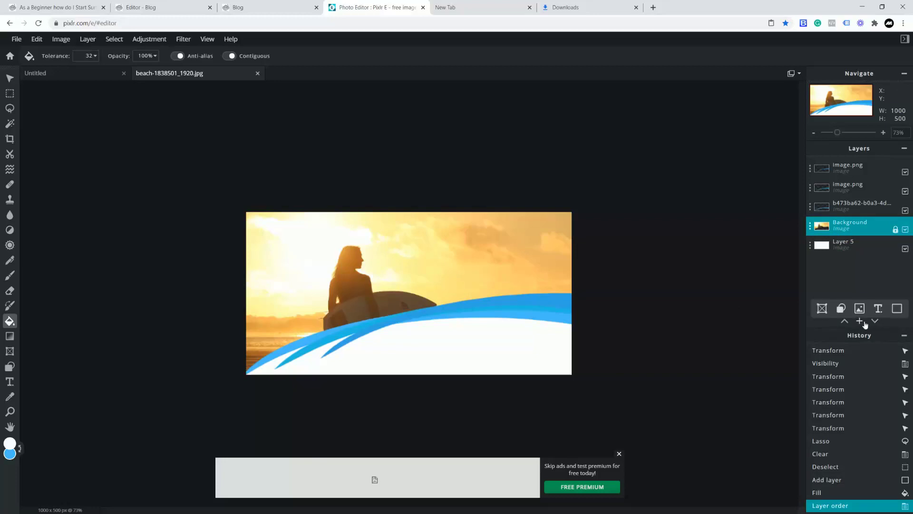
mouse_move(859, 320)
left_click(899, 309)
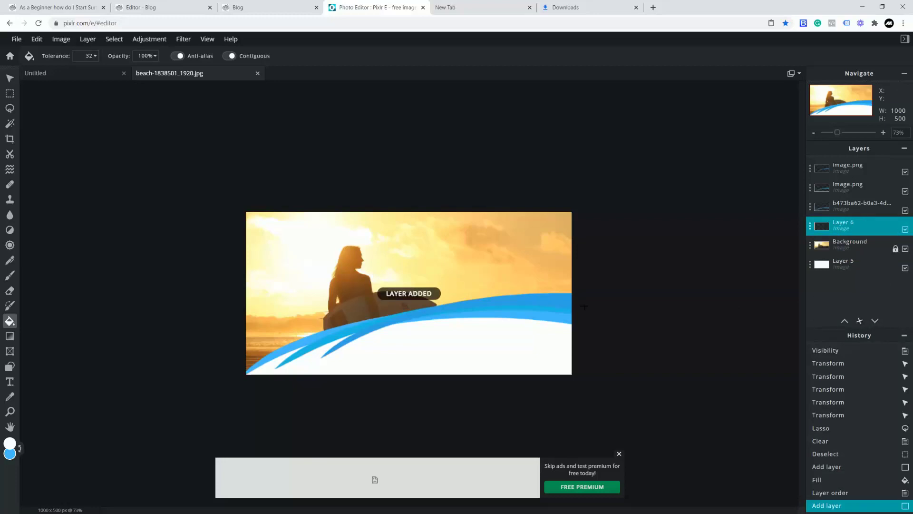
left_click(9, 93)
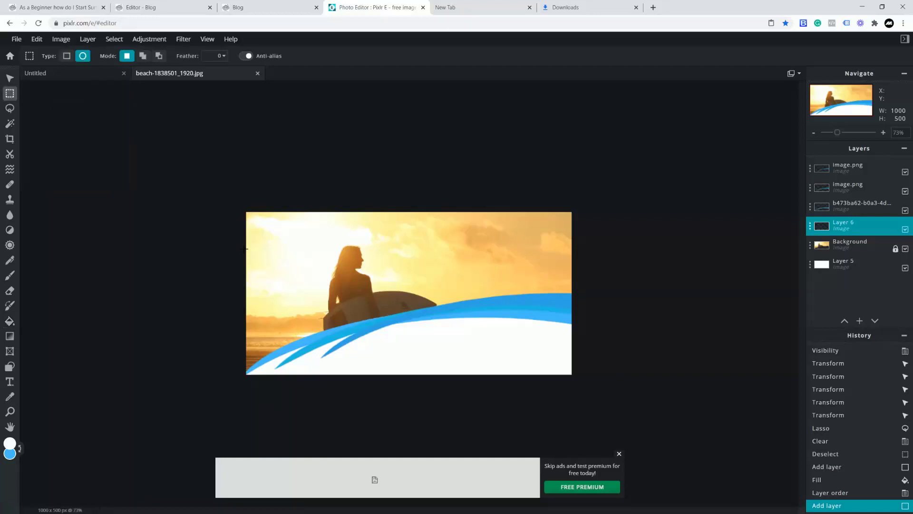
left_click_drag(292, 224, 532, 393)
left_click_drag(452, 294, 455, 292)
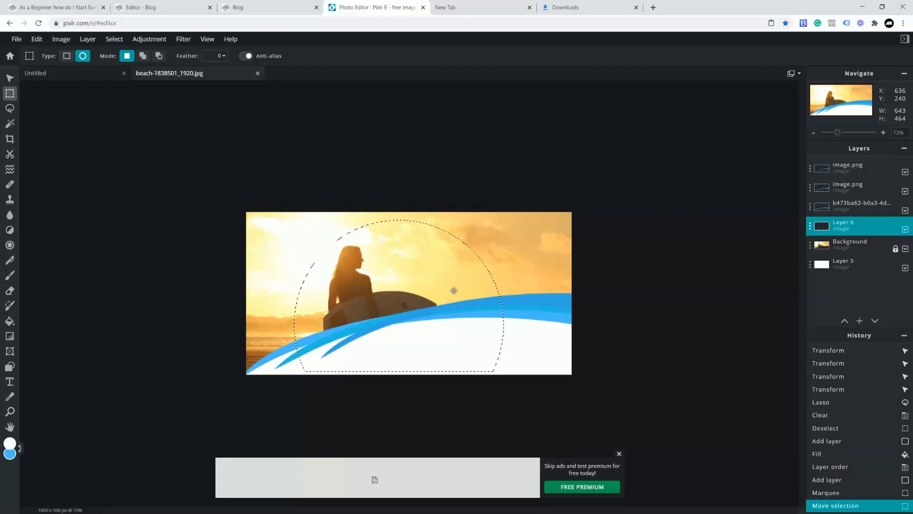
- Clear the elliptical selection from a duplicate of the Background layer, with the original hidden, and deselect
left_click(846, 241)
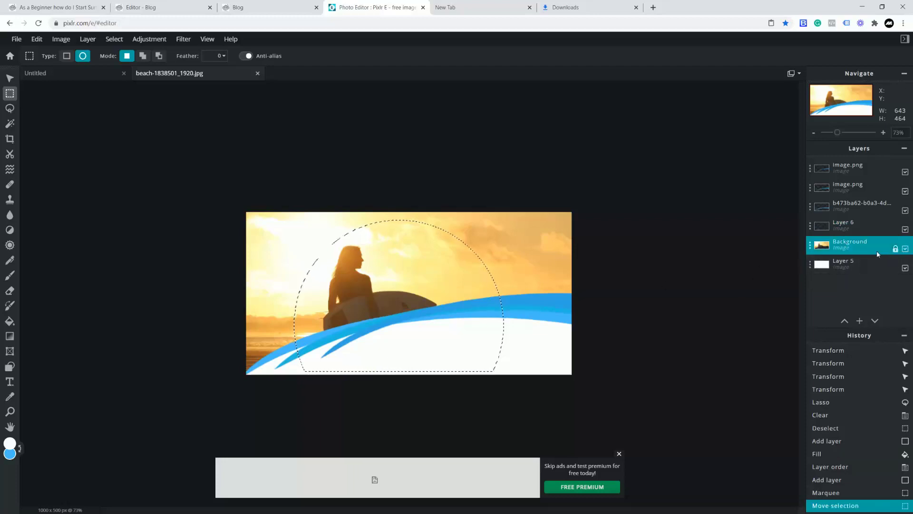
left_click(810, 245)
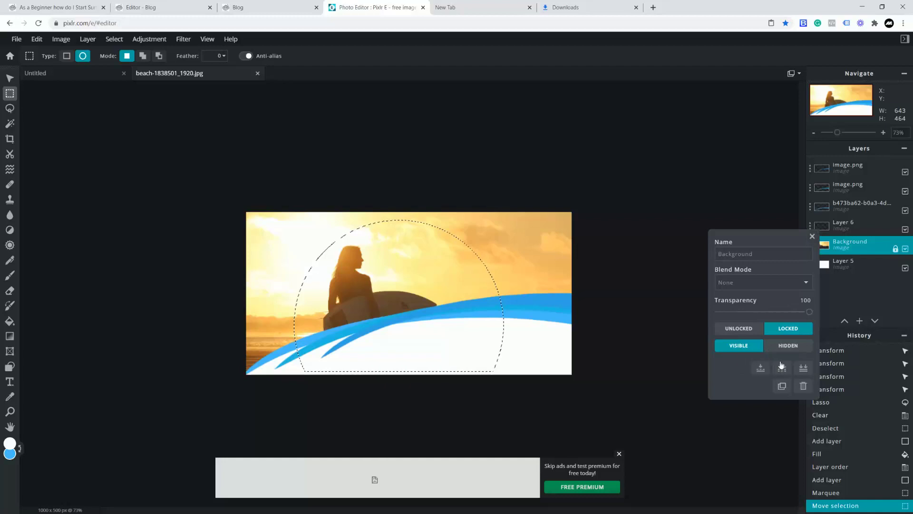
left_click(781, 386)
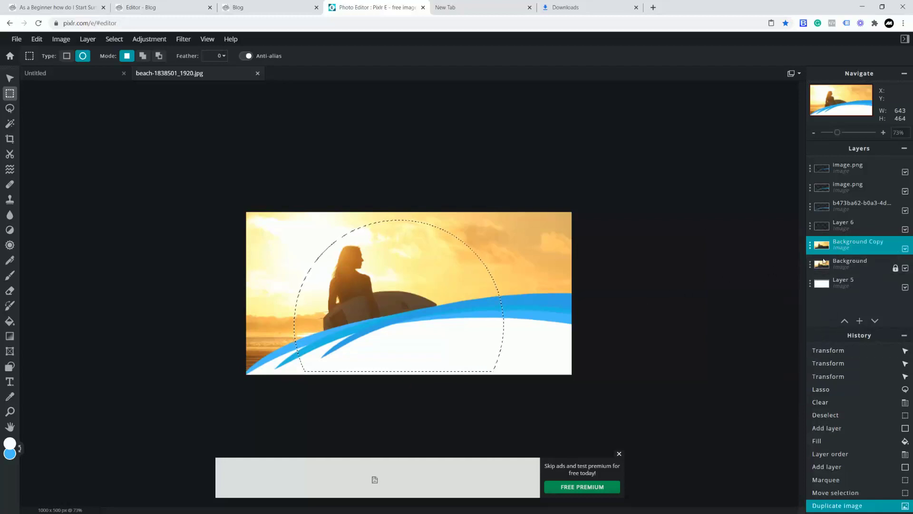
left_click(905, 268)
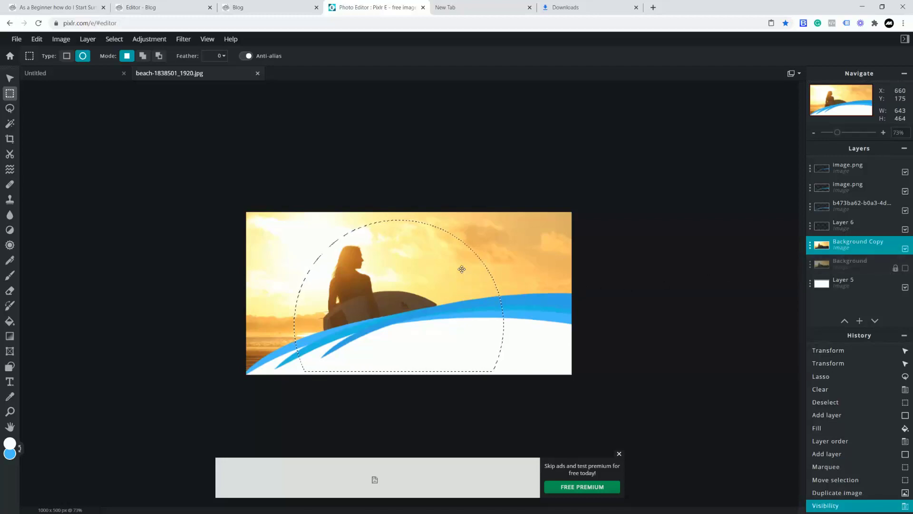
key("Delete")
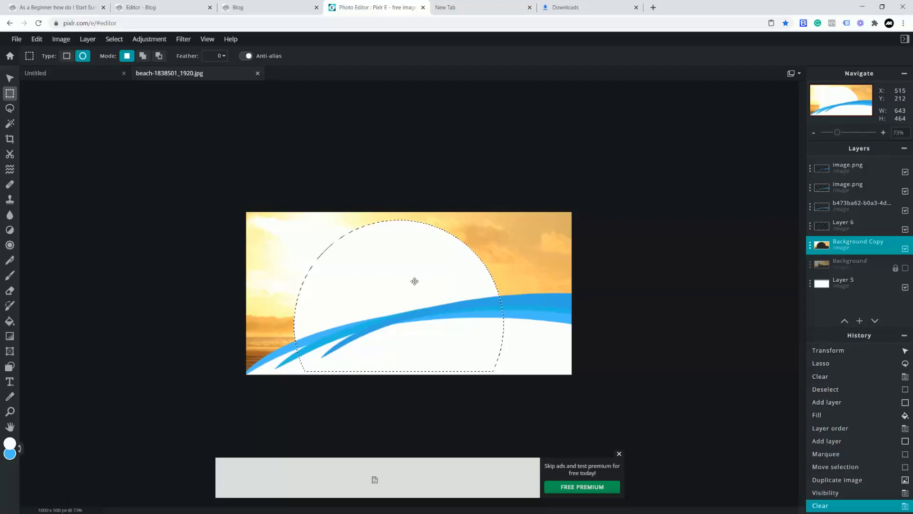
key("ctrl+d")
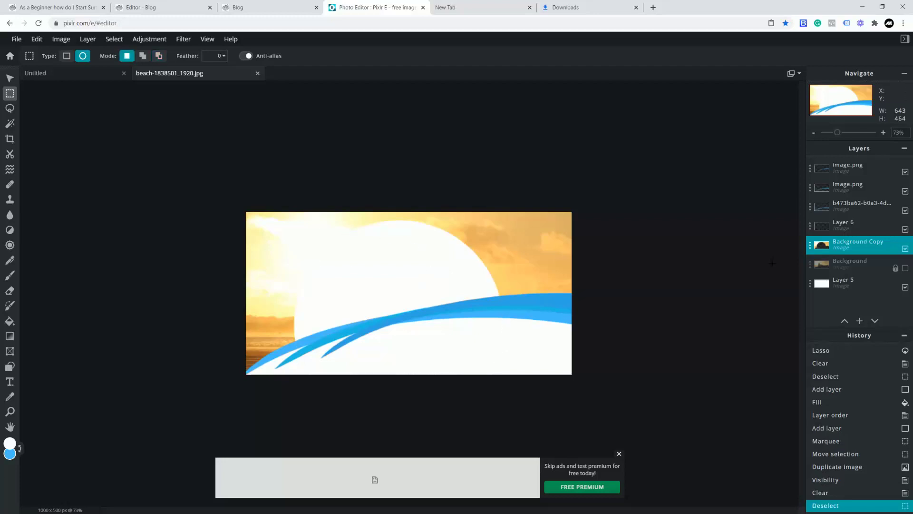
- Set the Background copy's saturation to -100 and lightness to -31, and show the original Background layer again
left_click(907, 269)
left_click(907, 269)
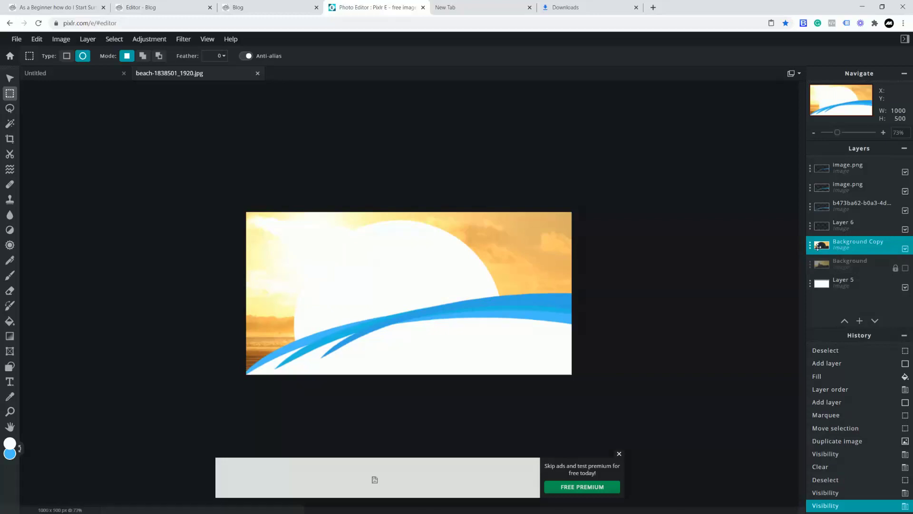
left_click(148, 41)
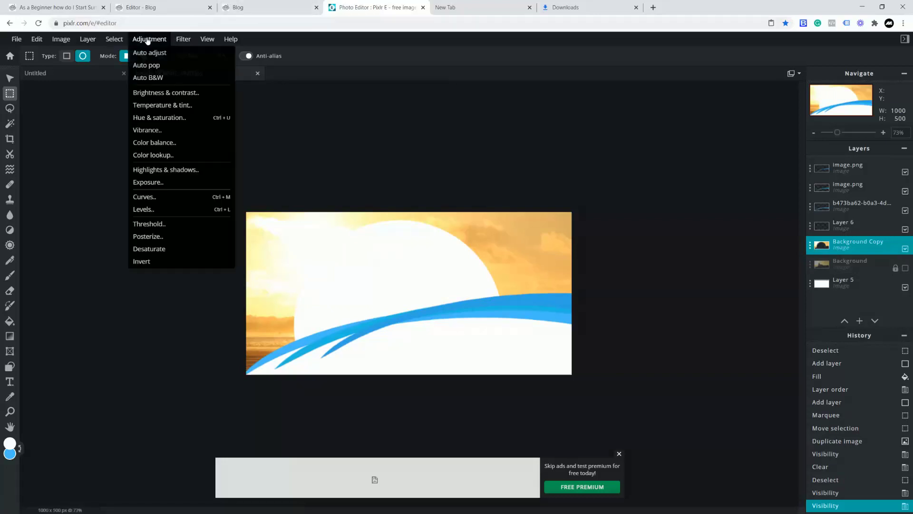
left_click(160, 118)
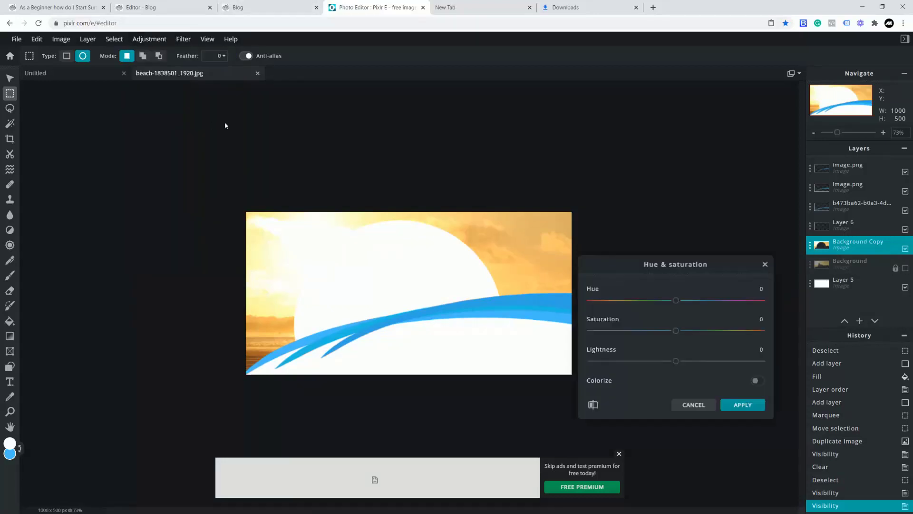
left_click_drag(678, 333, 573, 332)
left_click_drag(674, 363, 651, 362)
left_click(745, 405)
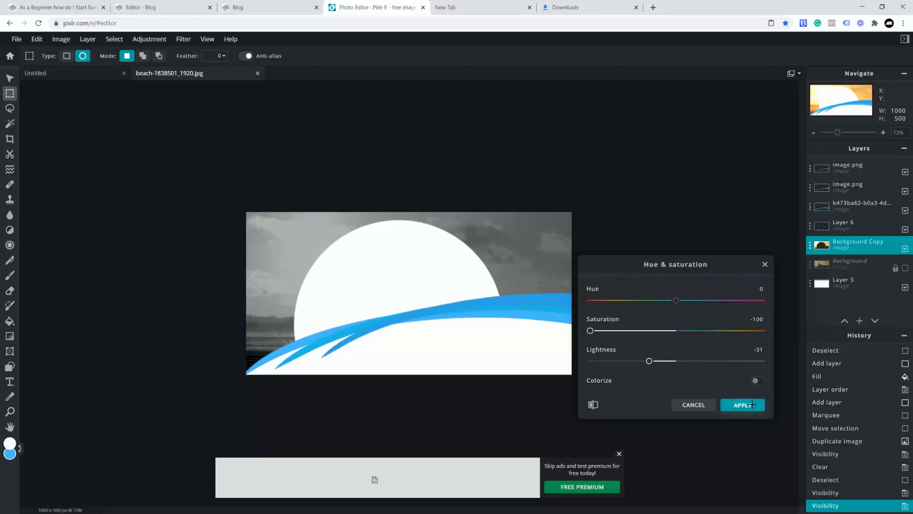
left_click(906, 269)
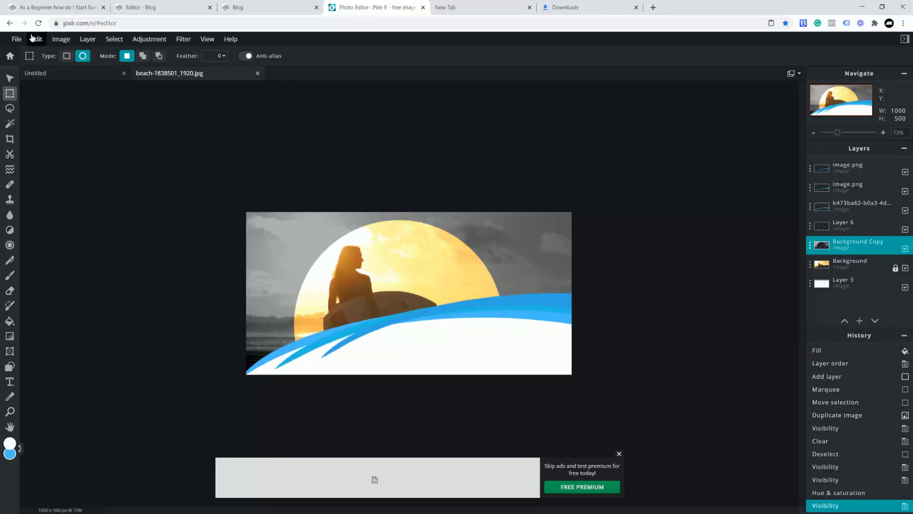
- Save the finished beach image as a JPG named post1 with the quality raised above 90% and download it
left_click(16, 40)
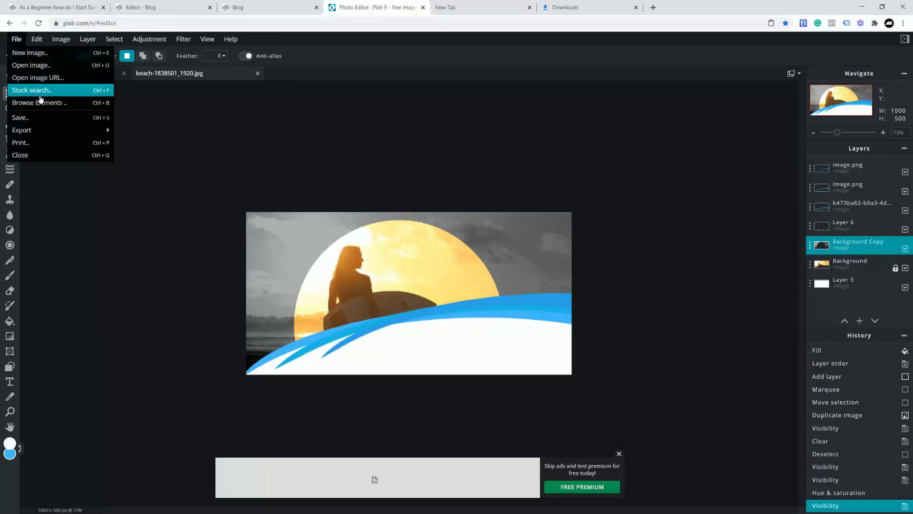
left_click(30, 117)
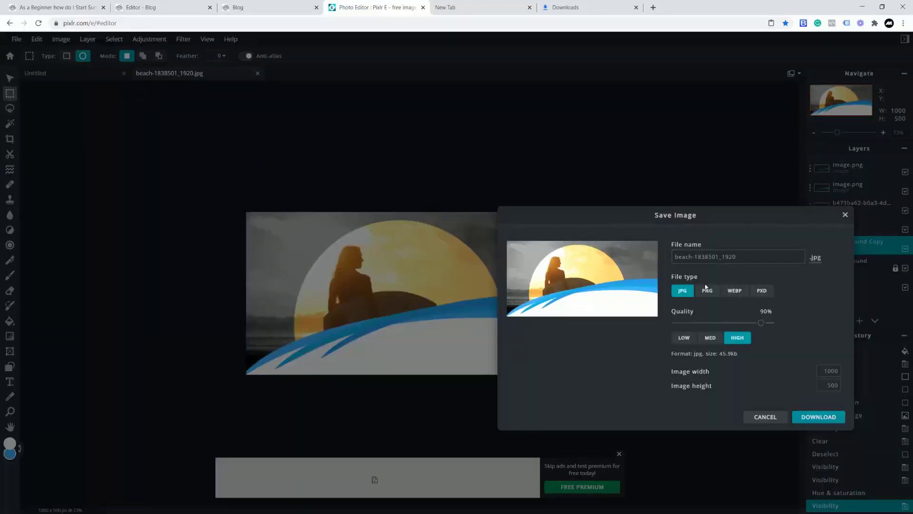
left_click_drag(737, 257, 662, 257)
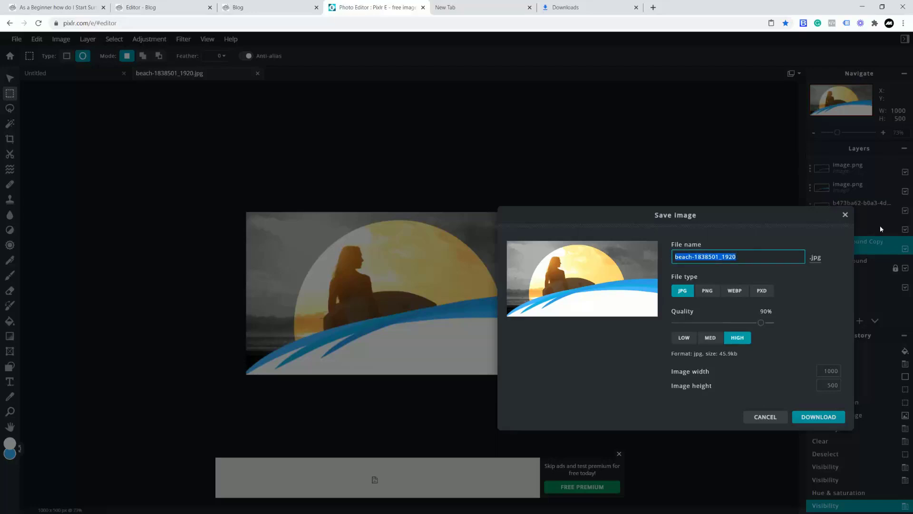
type("post1")
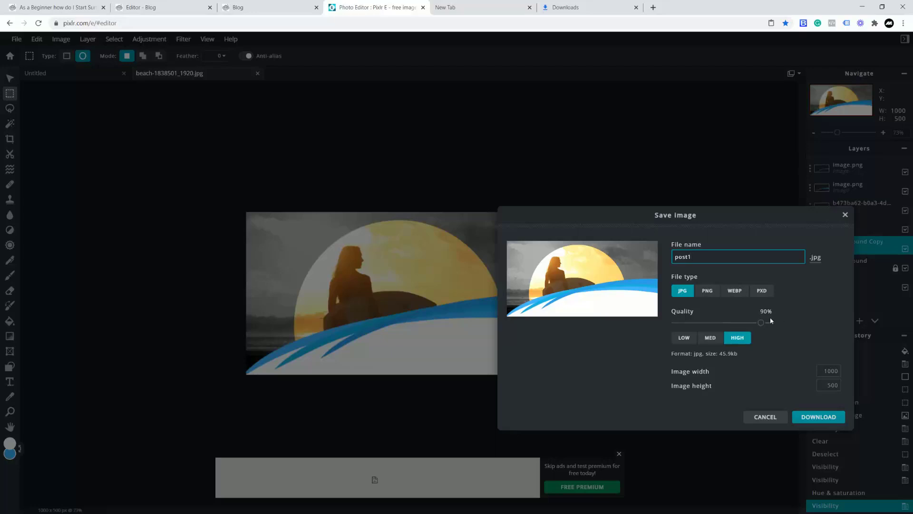
left_click_drag(760, 324, 771, 322)
left_click(819, 417)
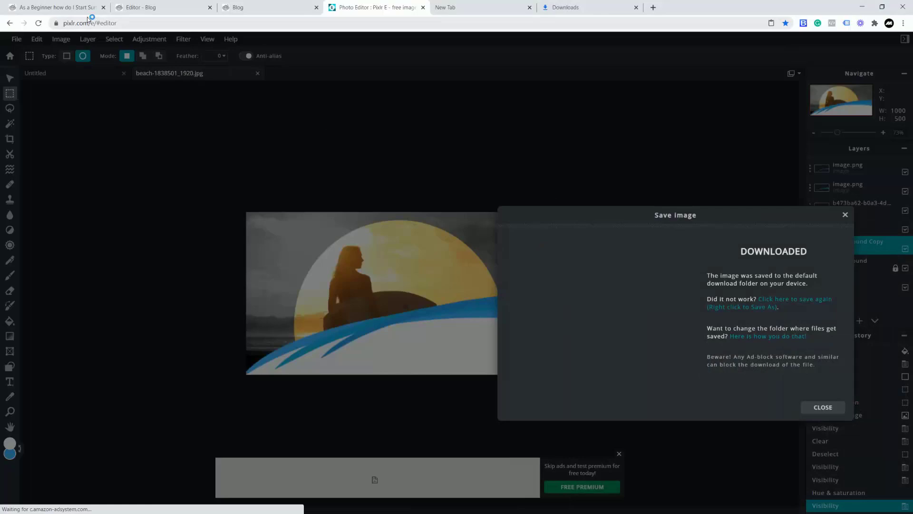
- Switch to the "As a Beginner how do I Start Surfing" post details and choose post1.jpg from Downloads as the blog image
left_click(140, 7)
left_click(63, 8)
mouse_move(606, 220)
left_click(610, 221)
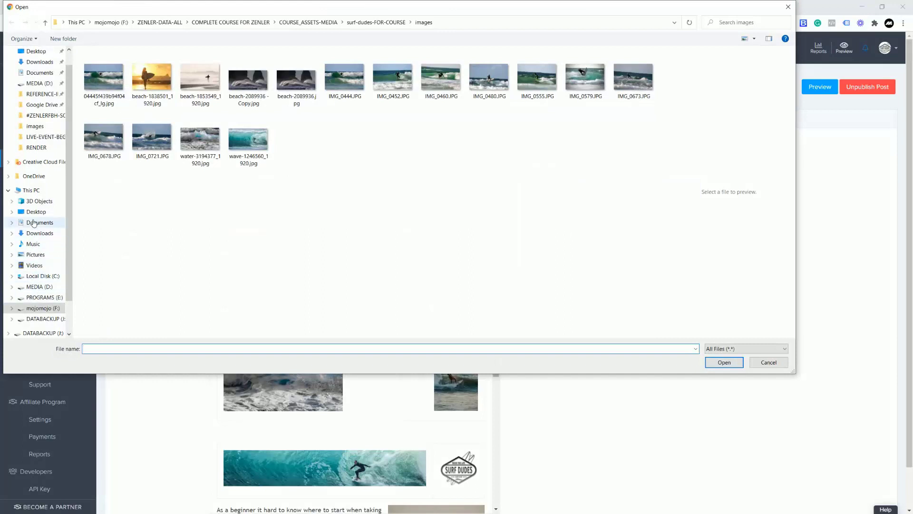
left_click(33, 224)
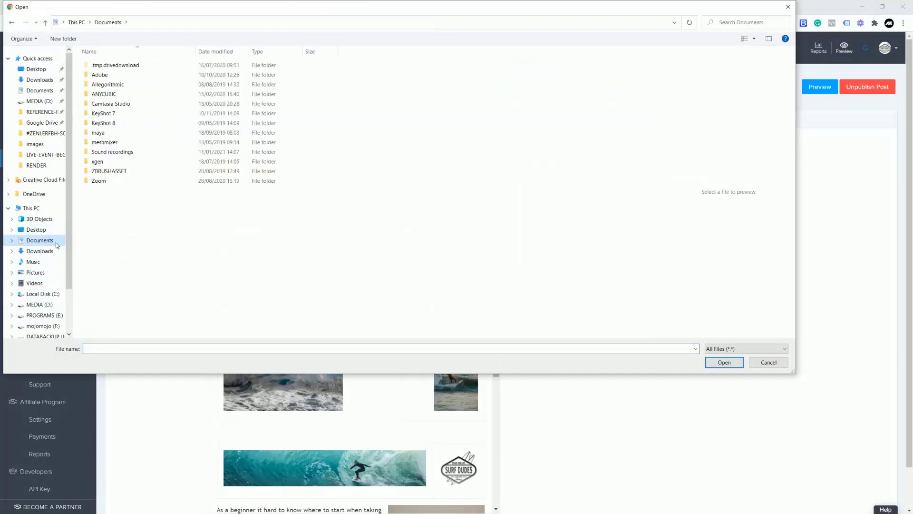
left_click(47, 251)
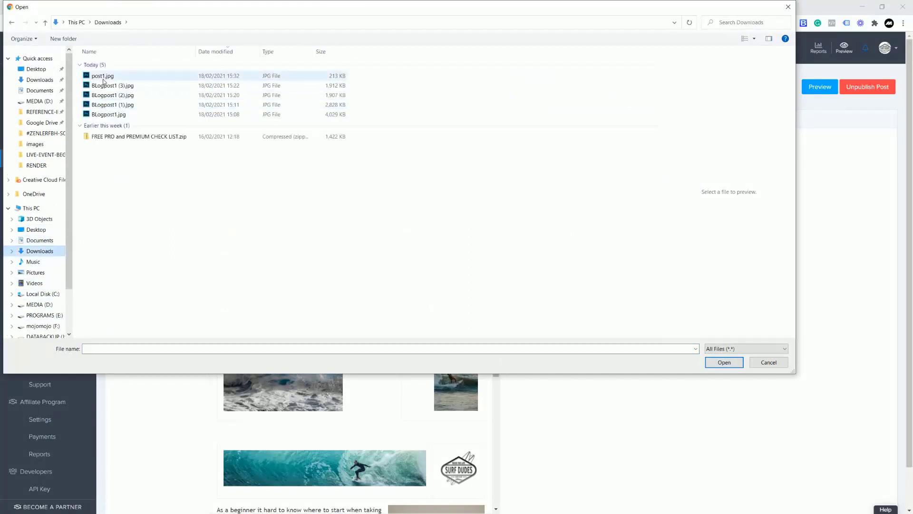
left_click(104, 77)
left_click(723, 361)
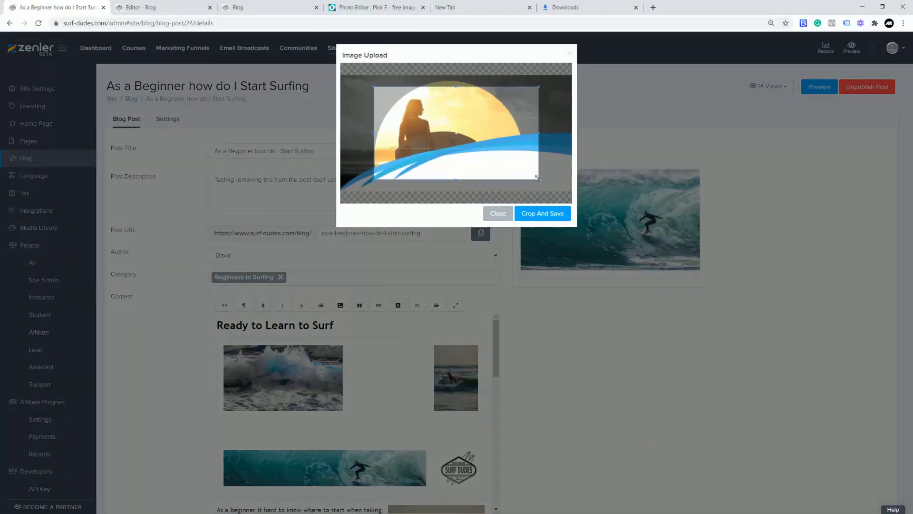
- Enlarge the crop area to the full image height, align it with the image's left edge, save the crop and update the post
left_click_drag(539, 179, 568, 193)
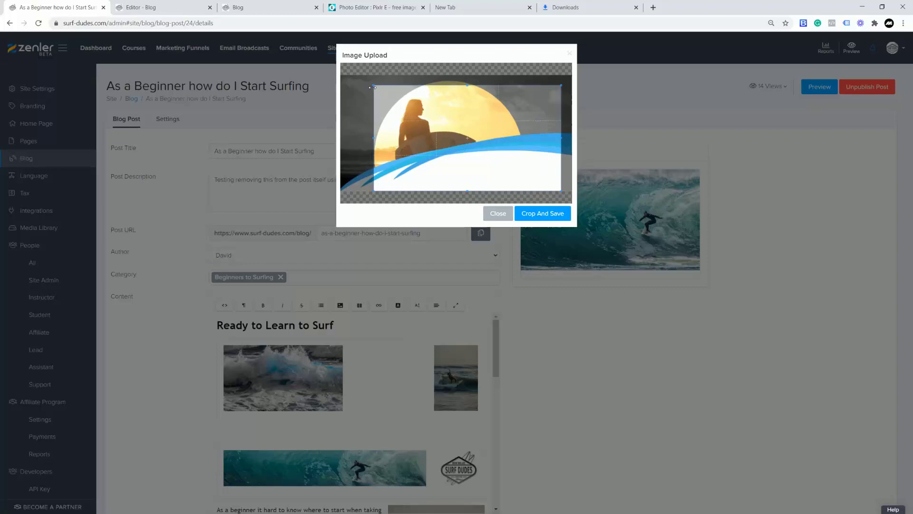
left_click_drag(372, 85, 346, 72)
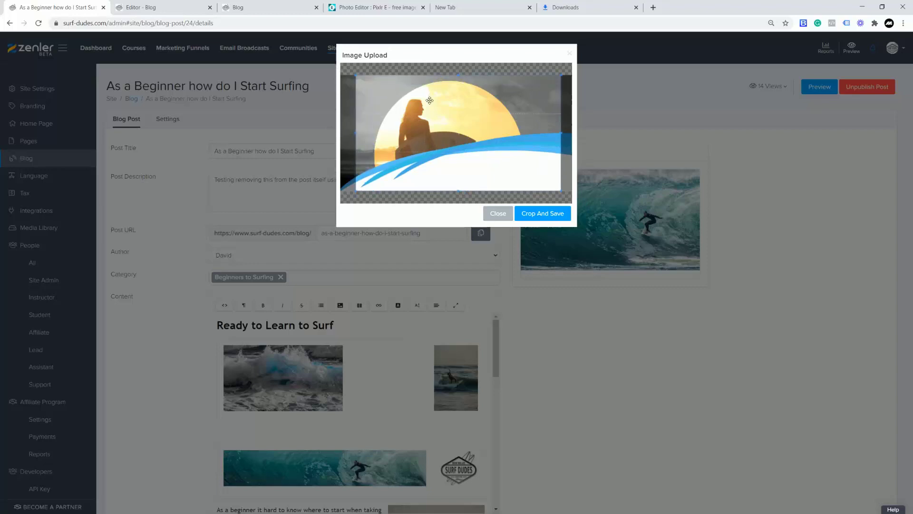
left_click_drag(478, 112, 462, 117)
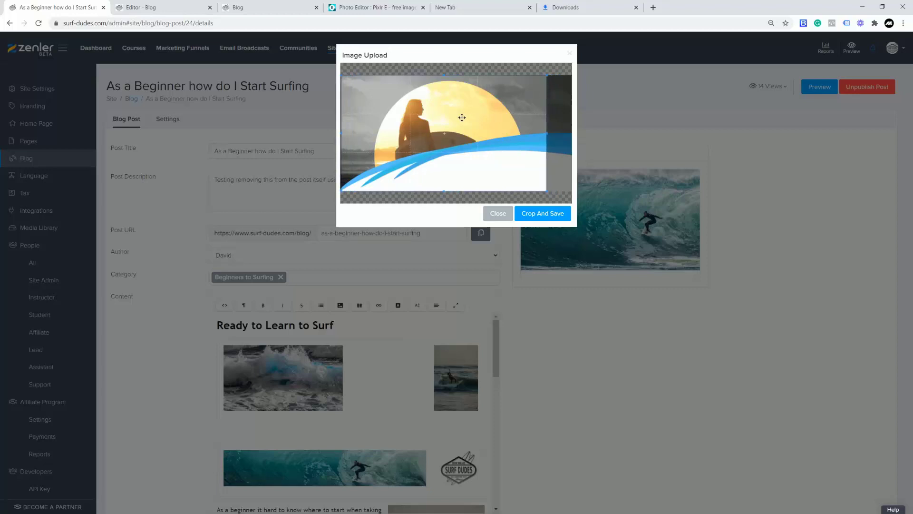
left_click(541, 217)
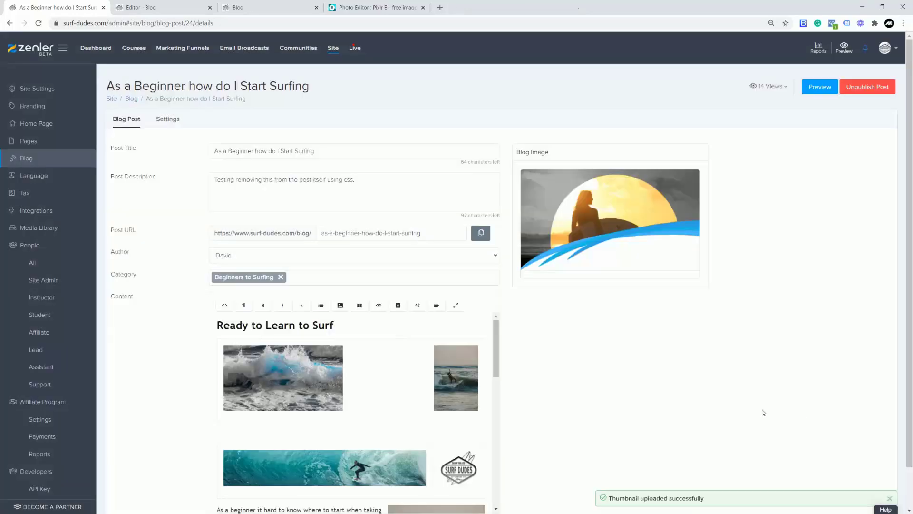
scroll(736, 341, "down", 1)
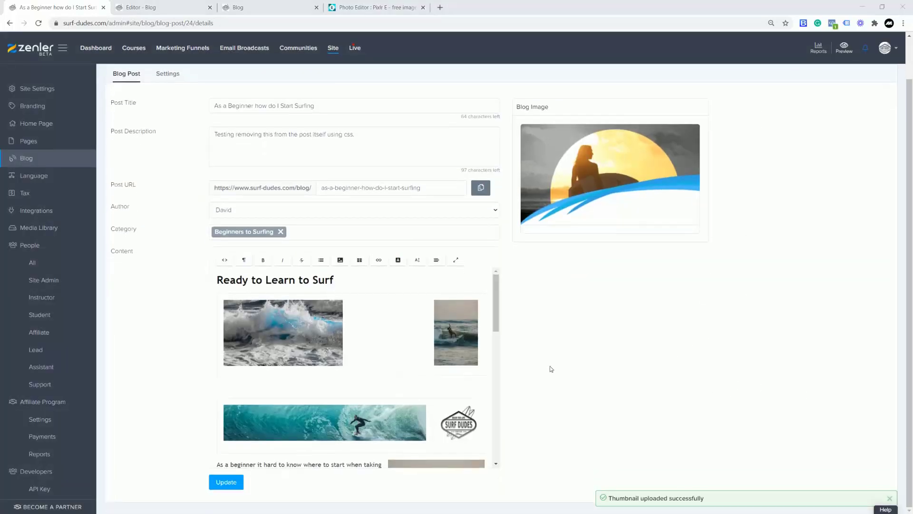
left_click(226, 482)
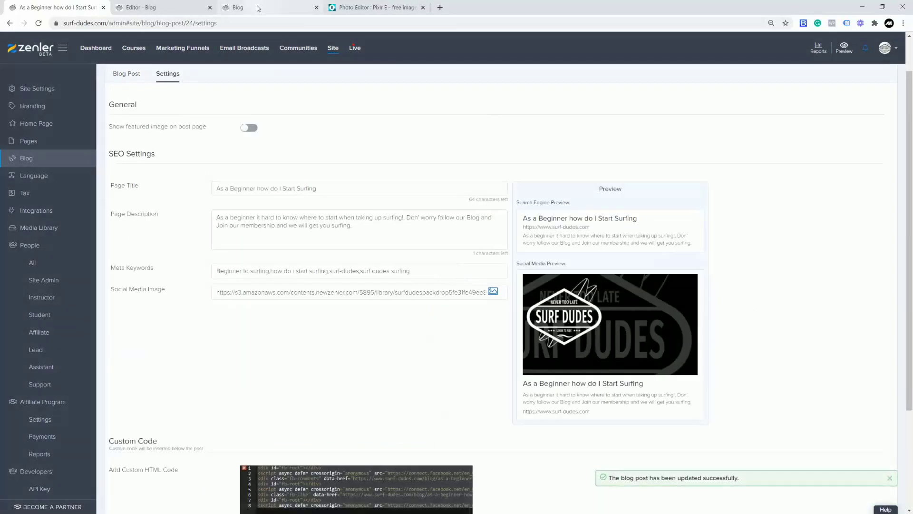
- Reload the live blog page and review how the new post image looks beneath the header
left_click(257, 8)
left_click(38, 23)
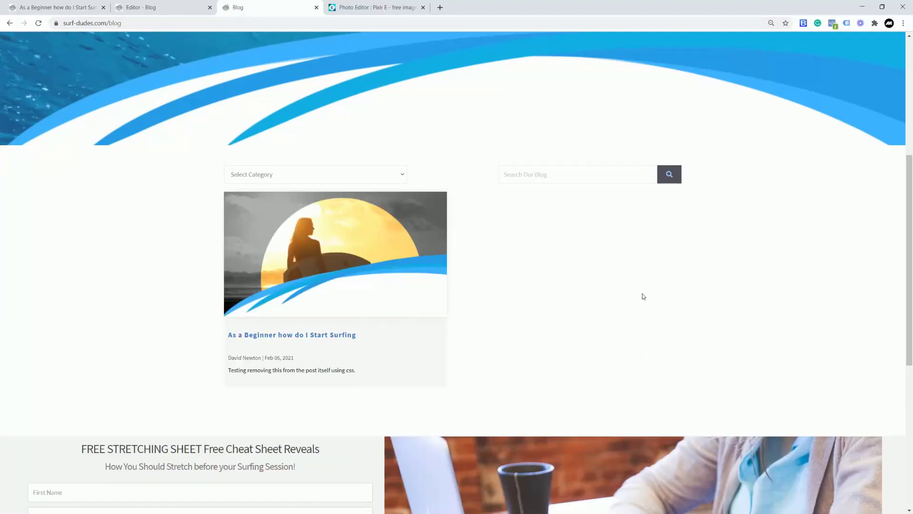
scroll(642, 293, "up", 5)
scroll(612, 285, "down", 9)
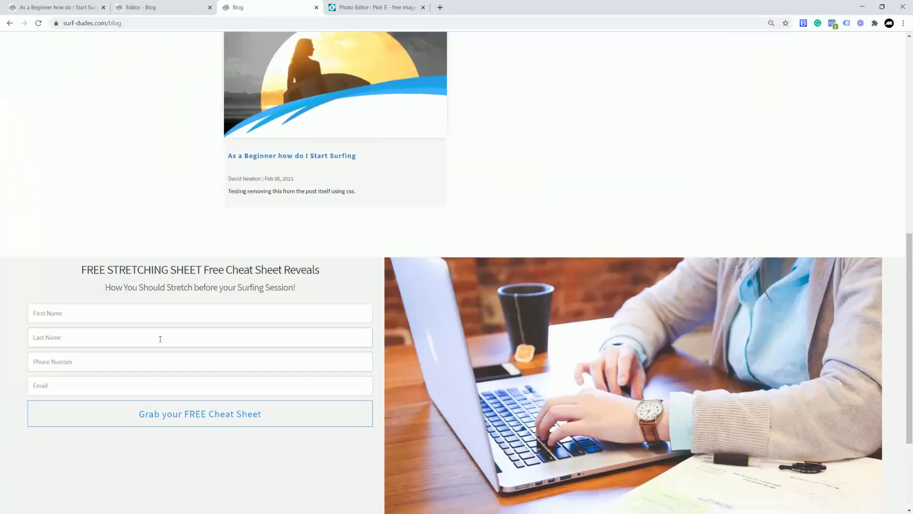
scroll(369, 246, "up", 5)
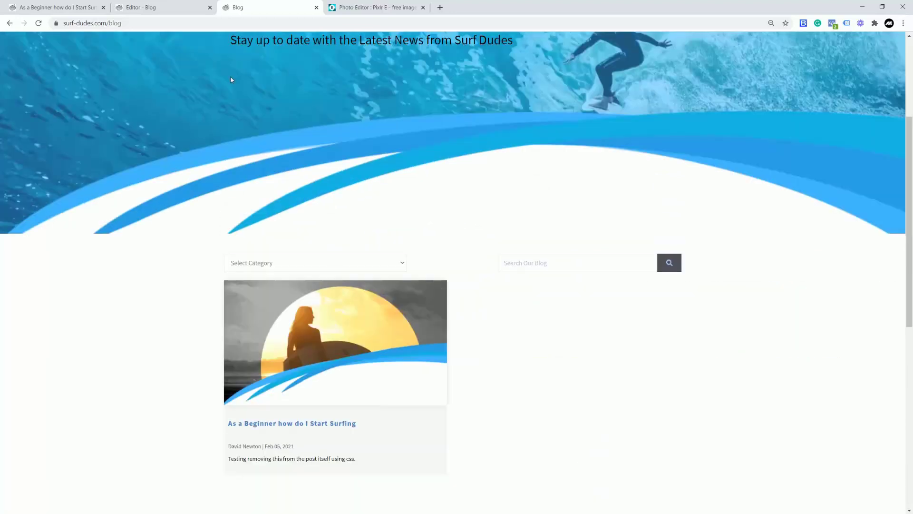
- Delete the FREE STRETCHING SHEET form block from the Blog page in the page editor
left_click(151, 7)
scroll(608, 365, "down", 10)
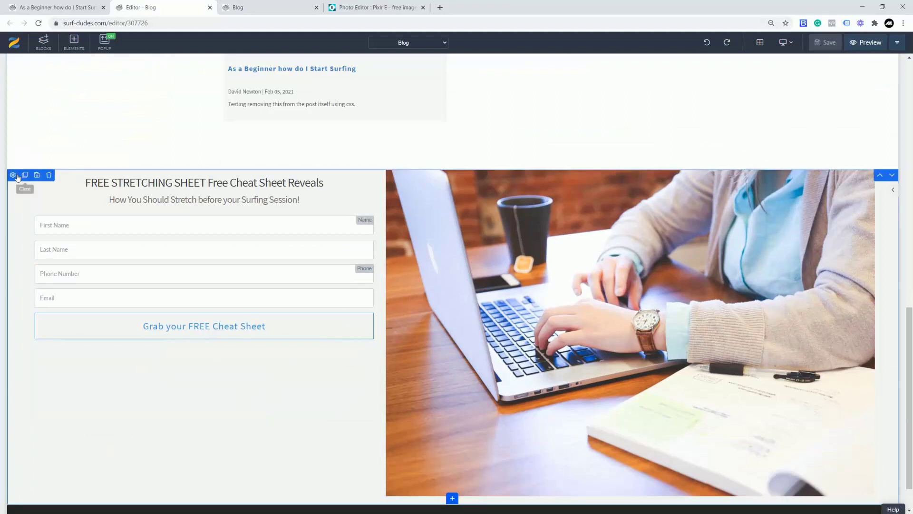
left_click(48, 175)
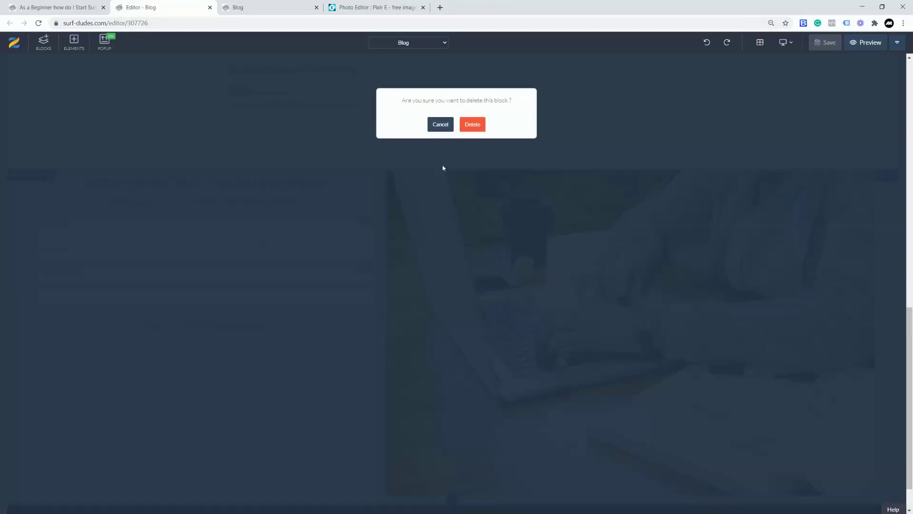
left_click(471, 125)
scroll(755, 366, "up", 5)
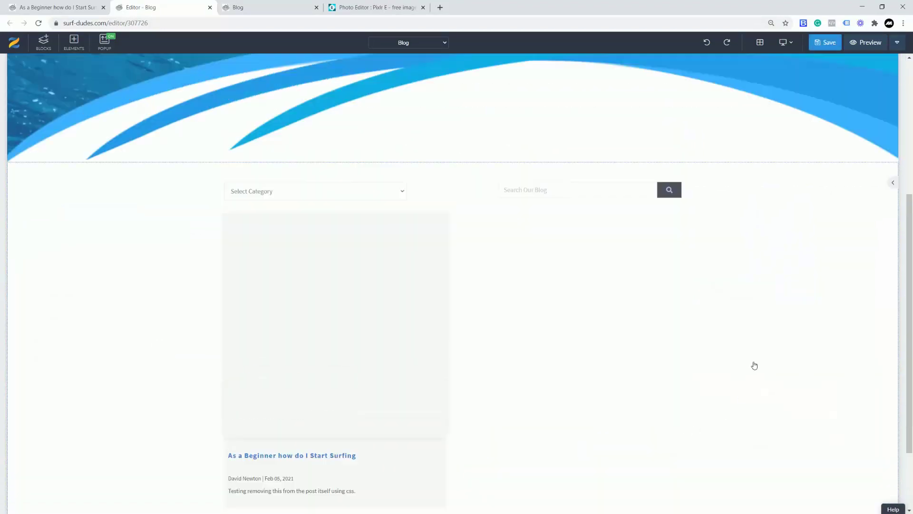
scroll(709, 385, "up", 2)
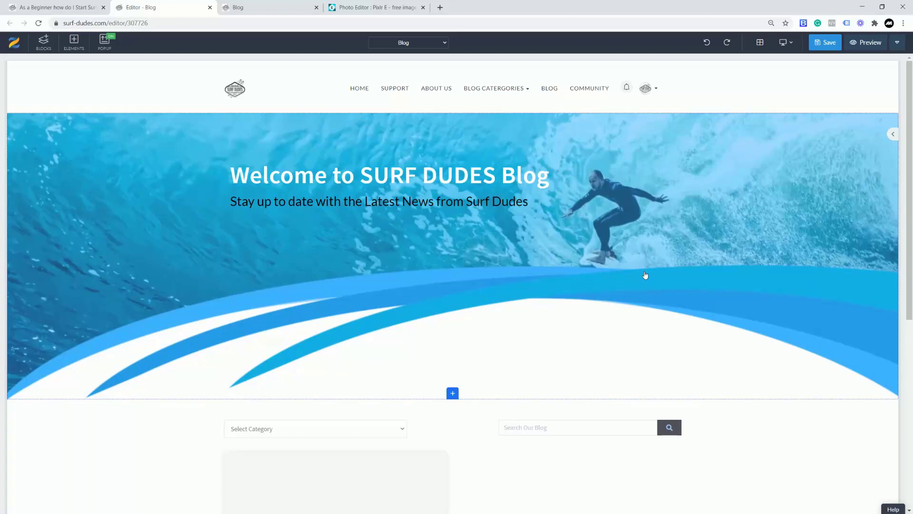
scroll(790, 449, "down", 2)
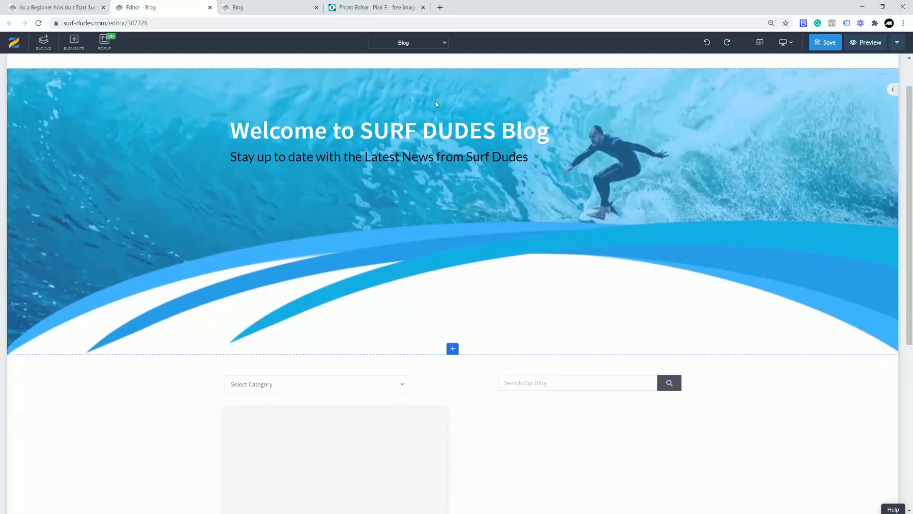
- Examine the gap between the header curves and the post listing on the live blog page
left_click(256, 10)
scroll(811, 343, "down", 4)
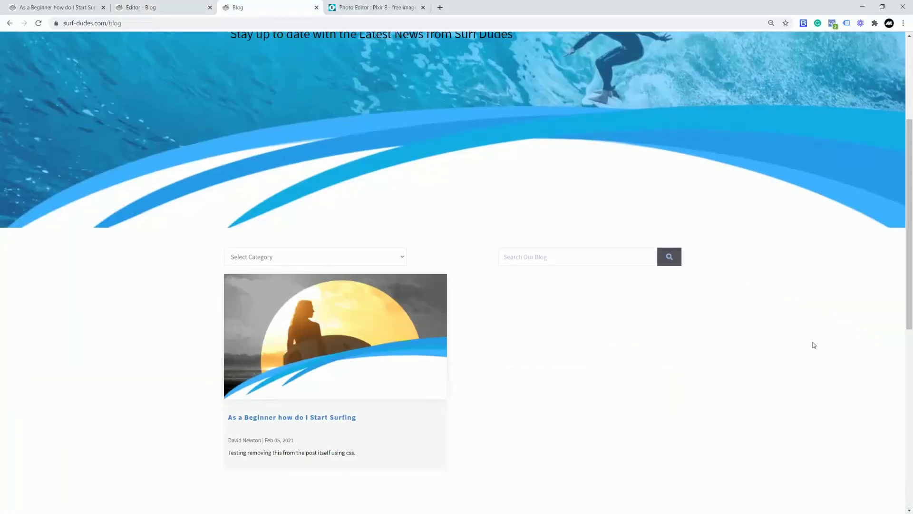
scroll(814, 341, "up", 4)
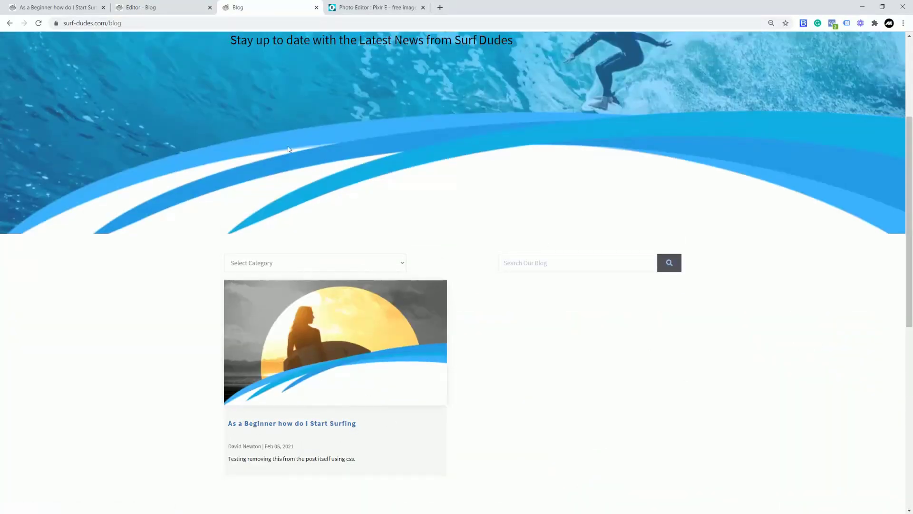
scroll(460, 188, "up", 3)
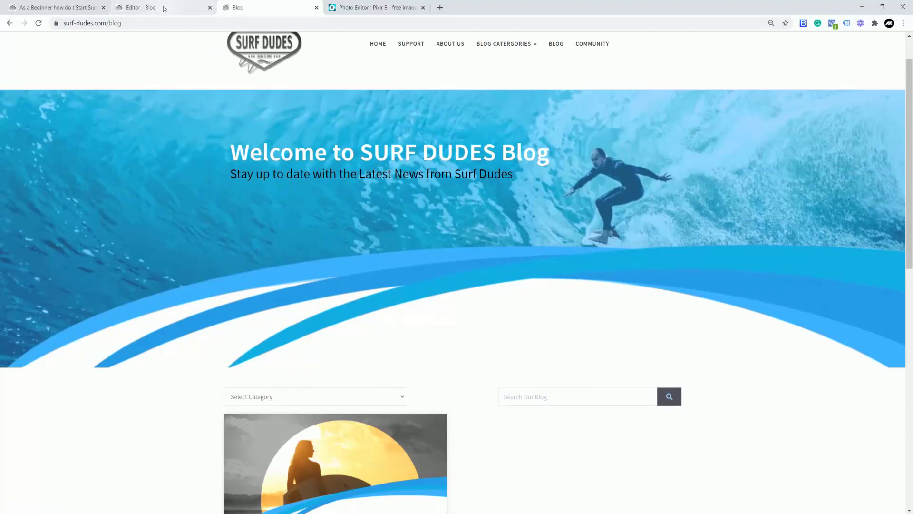
- Inspect the spacing and padding settings of the header's text row, the listing block and the blog listing element in the editor
left_click(143, 7)
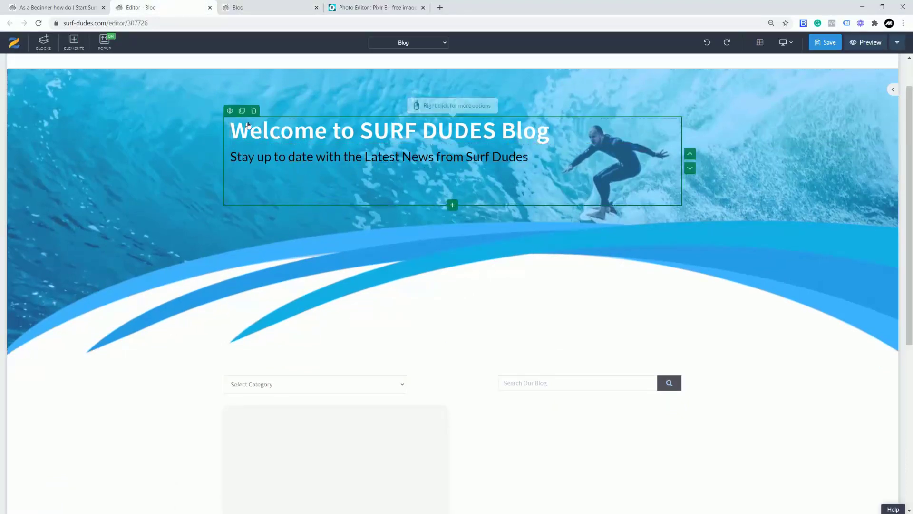
left_click(229, 111)
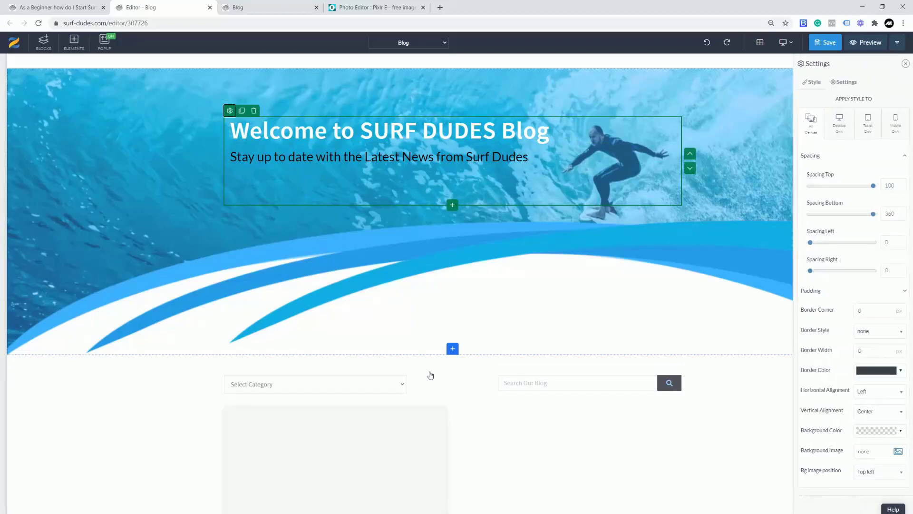
left_click(81, 381)
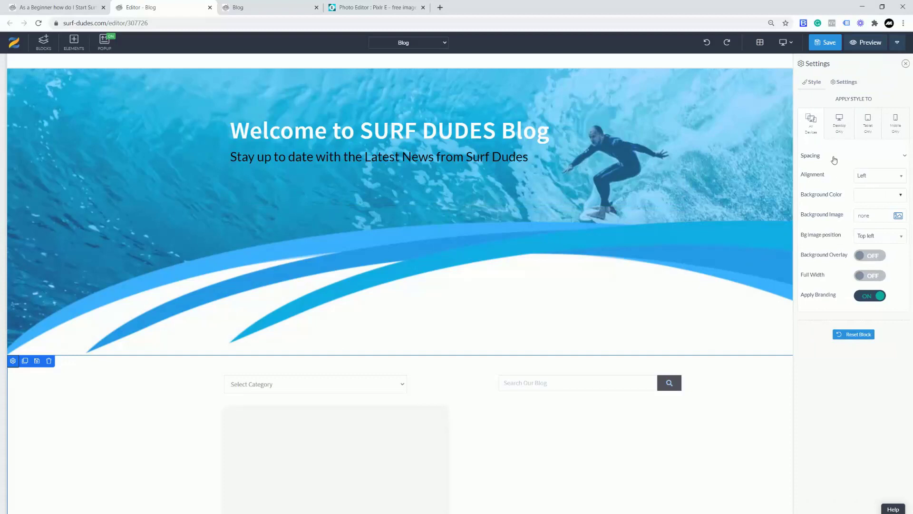
left_click(222, 412)
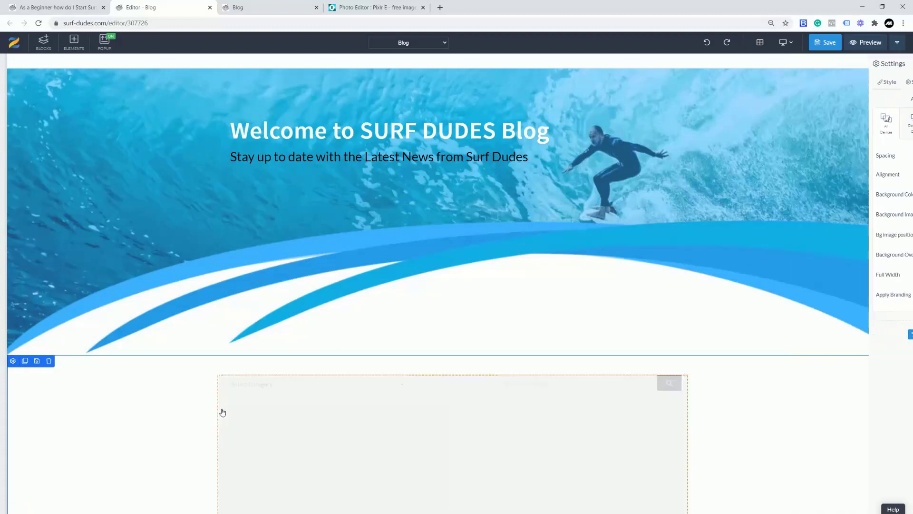
left_click(224, 369)
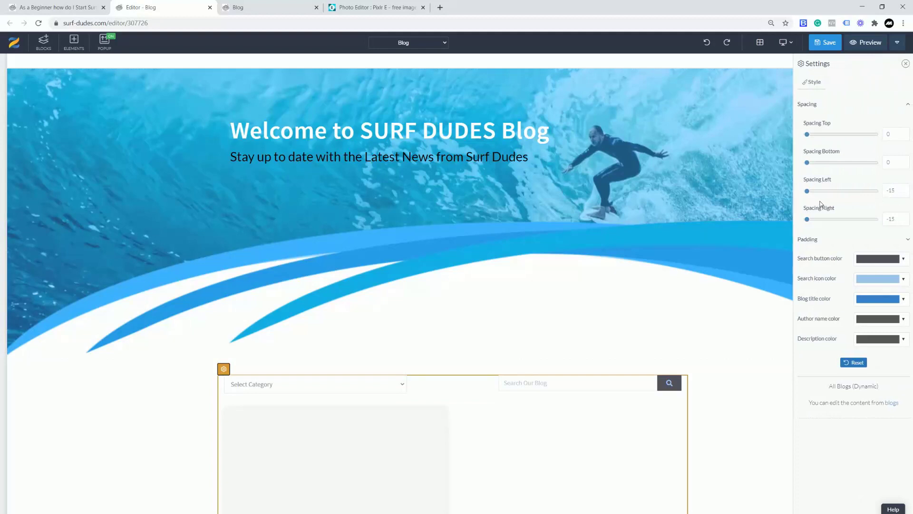
left_click(564, 374)
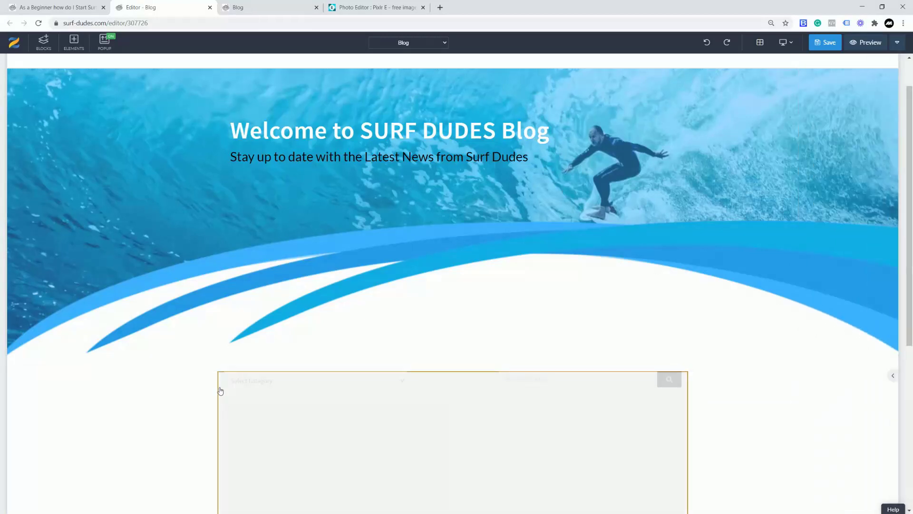
left_click(224, 364)
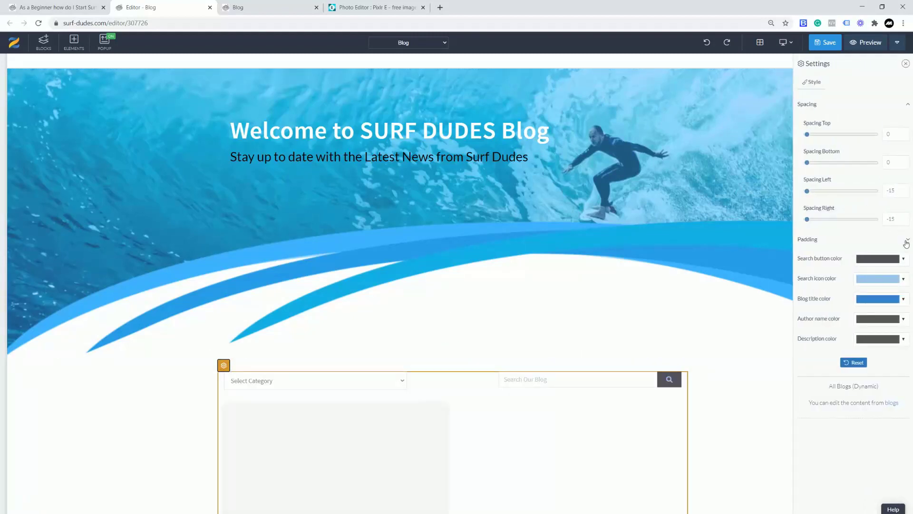
left_click(906, 243)
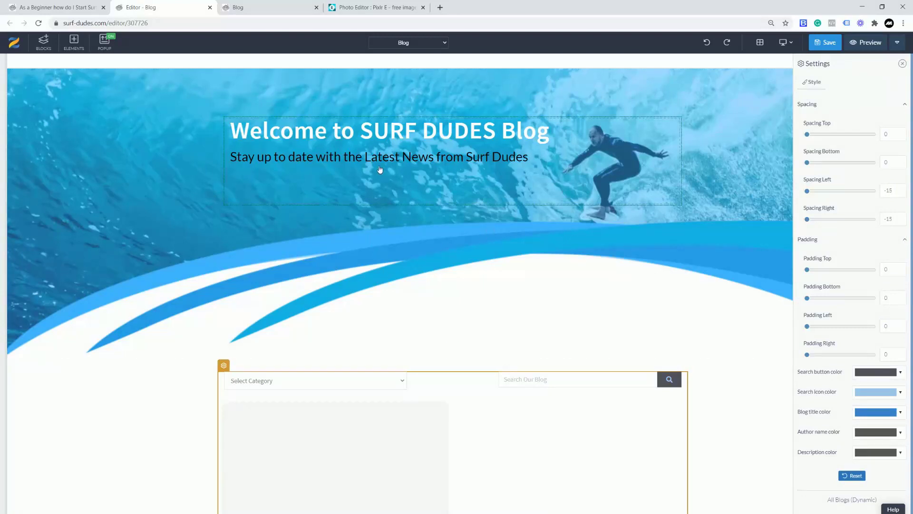
- Set the bottom spacing of the header's text row to 380 and save the Blog page
left_click(229, 110)
left_click(230, 111)
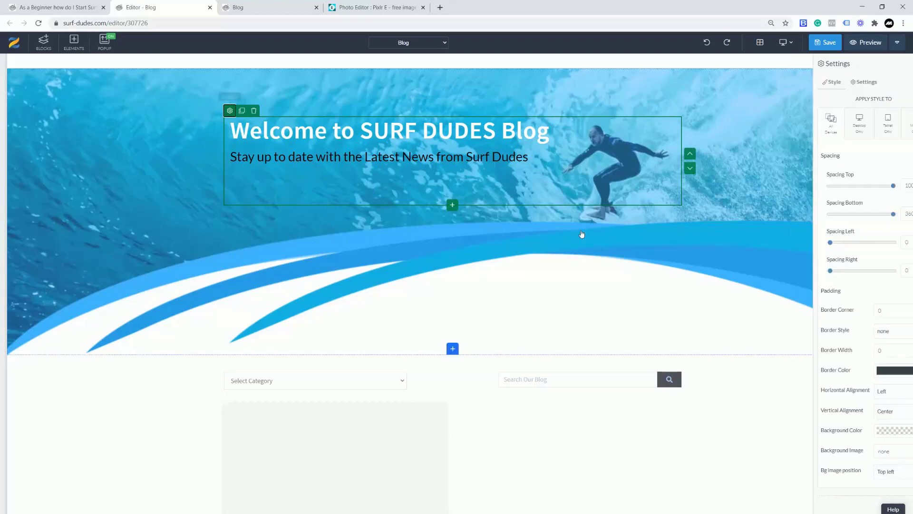
left_click_drag(895, 213, 887, 213)
type("380")
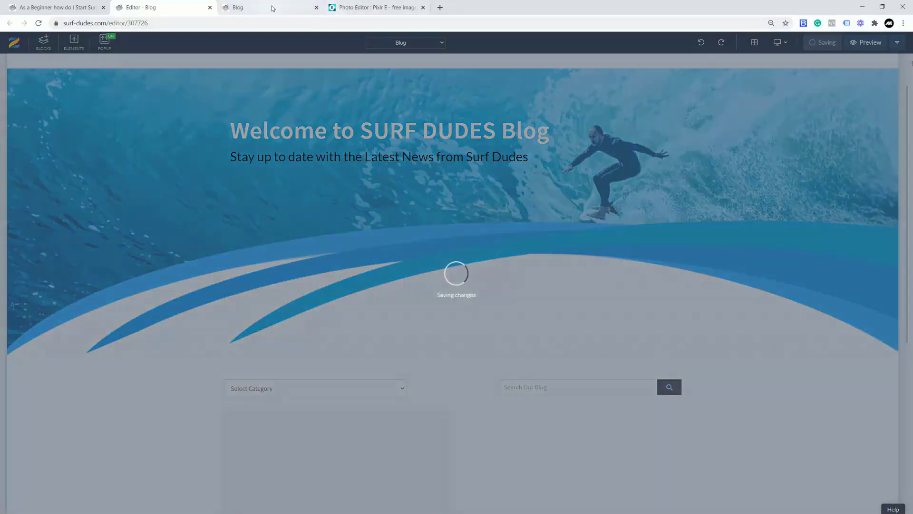
- Reload the live blog page and check how the header curves fit above the post listing
left_click(271, 8)
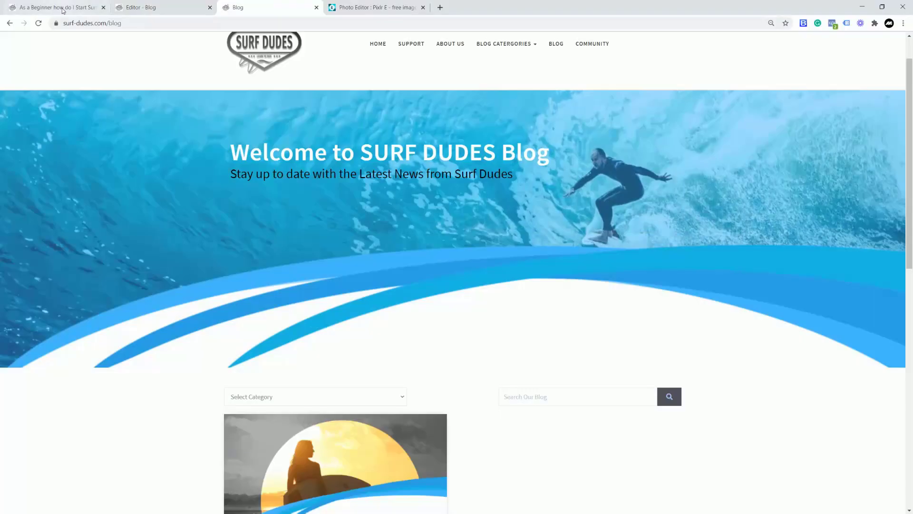
left_click(40, 23)
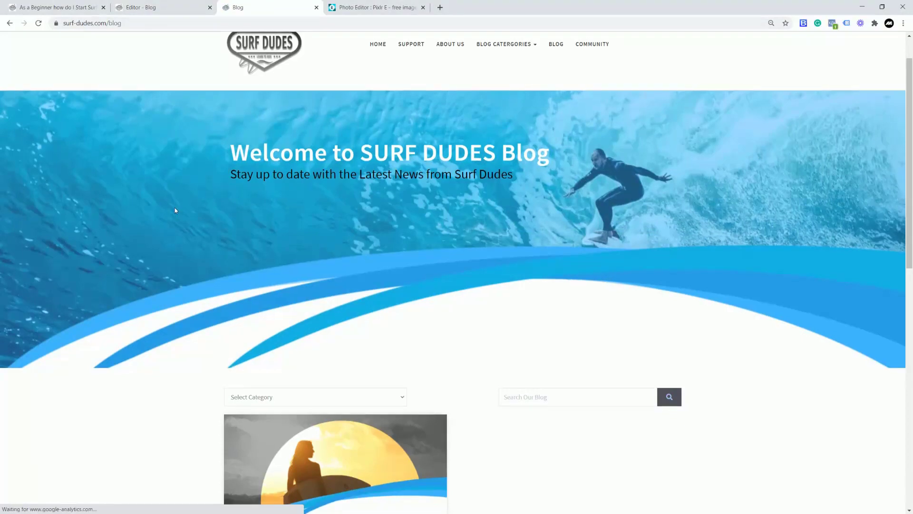
left_click(153, 9)
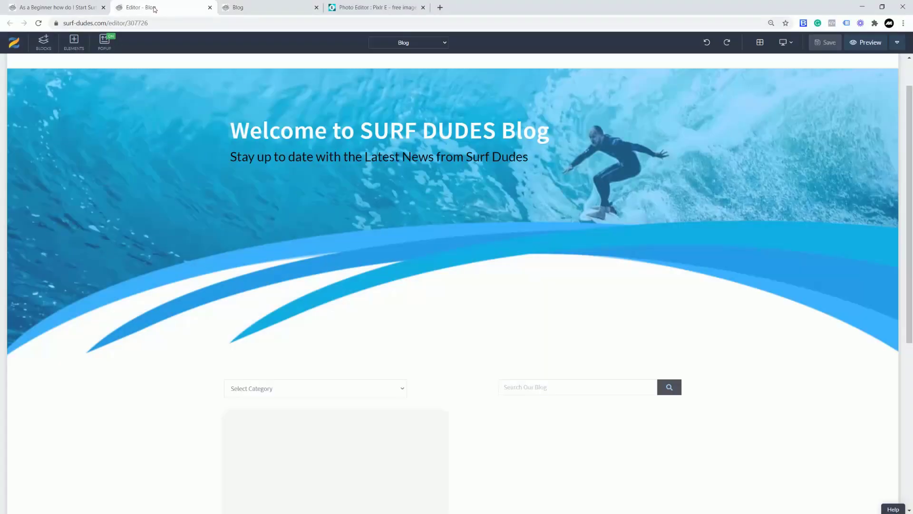
left_click(252, 8)
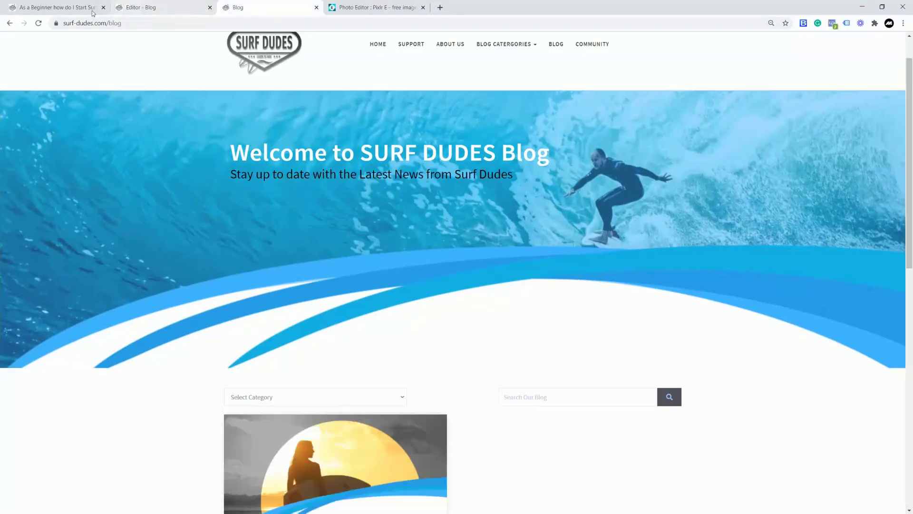
left_click(41, 25)
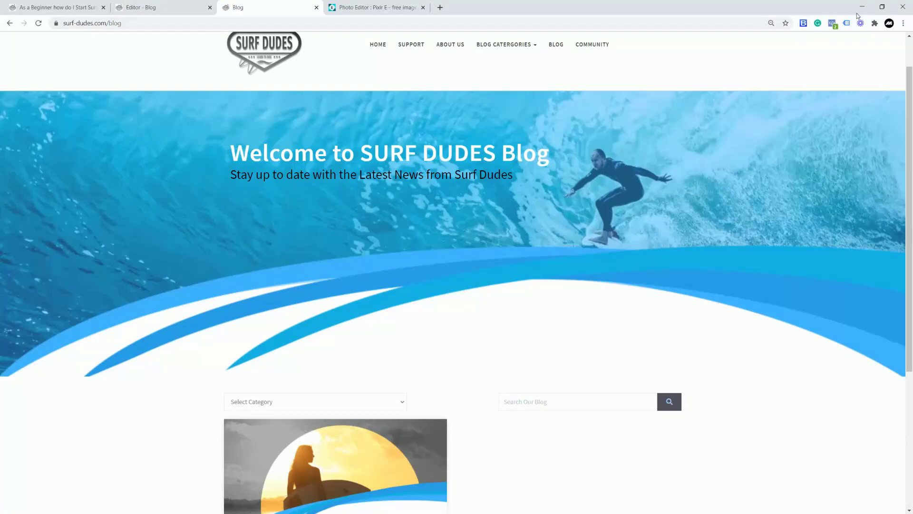
- Shrink the browser window to check the blog header at a narrower width, then maximize it and review the page
left_click(883, 7)
left_click_drag(833, 247, 561, 247)
left_click_drag(555, 216, 555, 125)
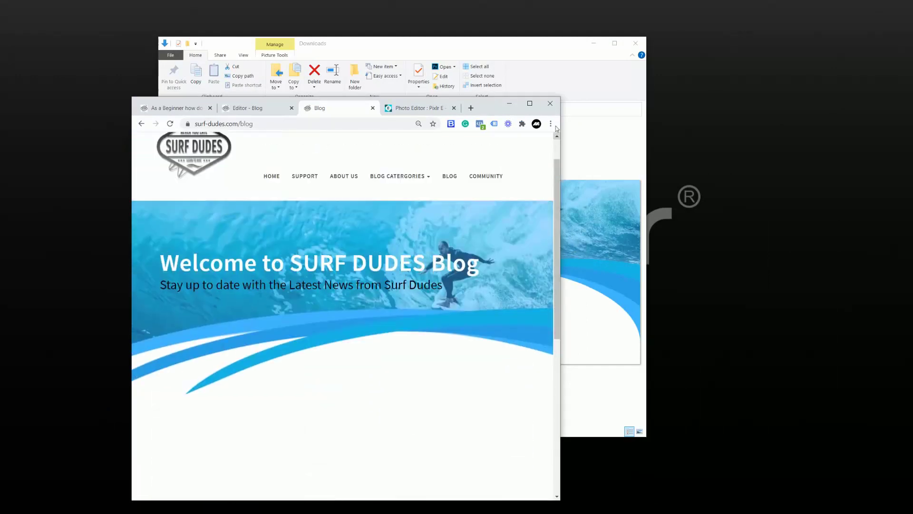
left_click(529, 103)
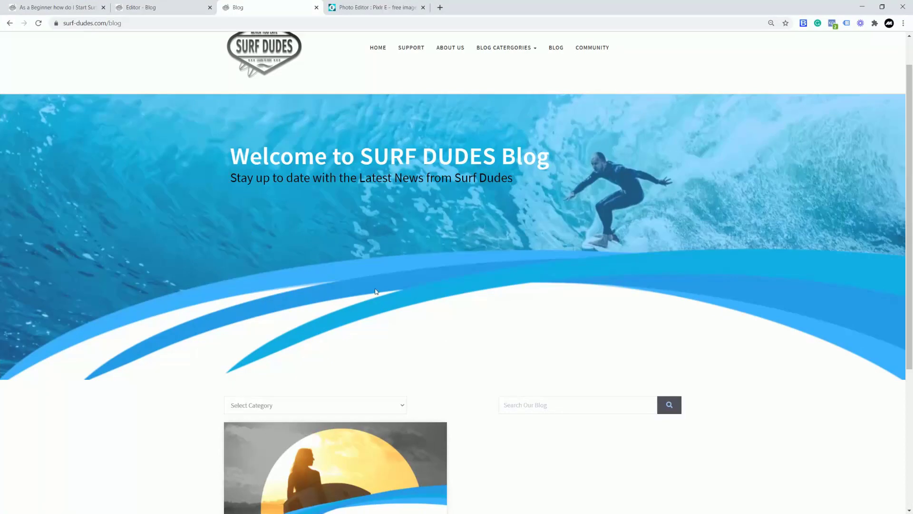
scroll(509, 321, "down", 5)
scroll(475, 243, "up", 5)
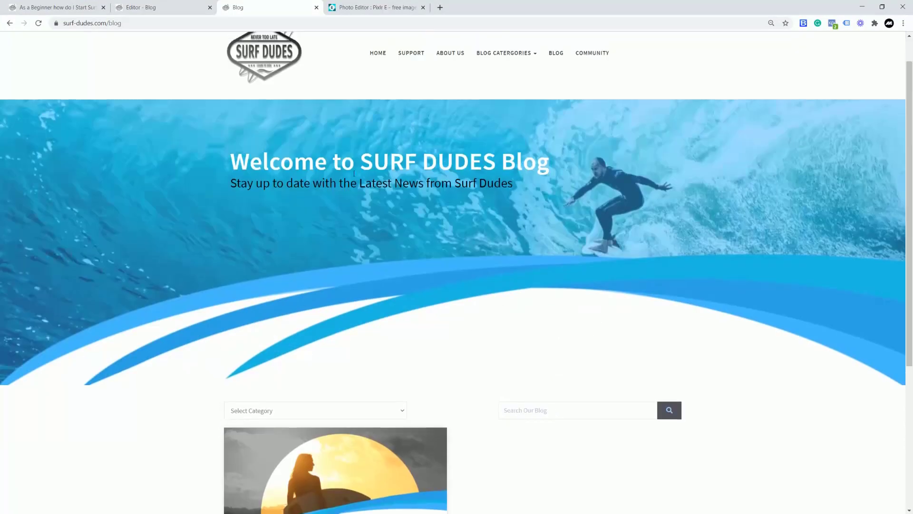
- Switch to Pixlr E, open the recent untitled surf header project and select its three circles layers
left_click(350, 8)
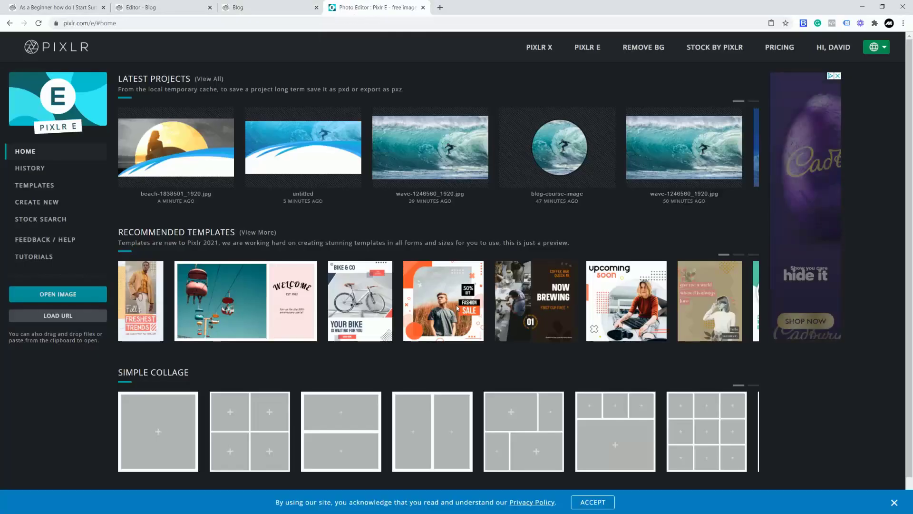
left_click(300, 149)
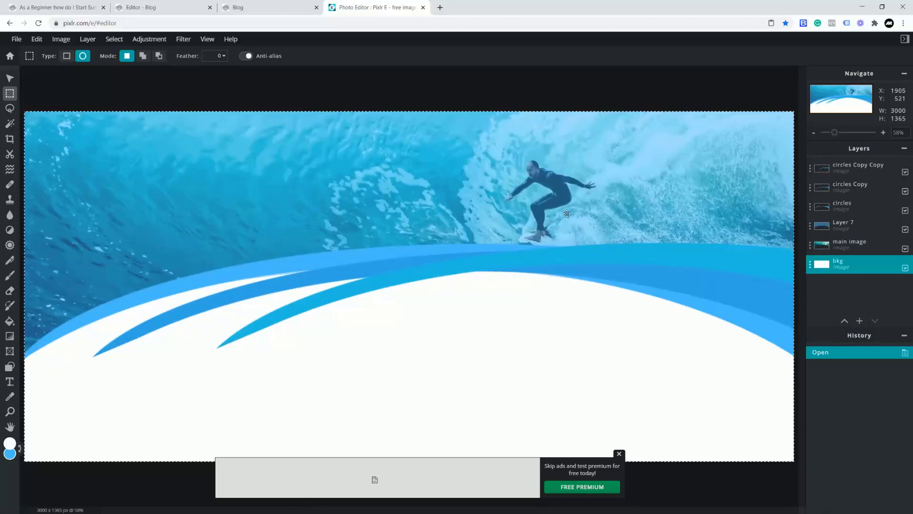
left_click(845, 168)
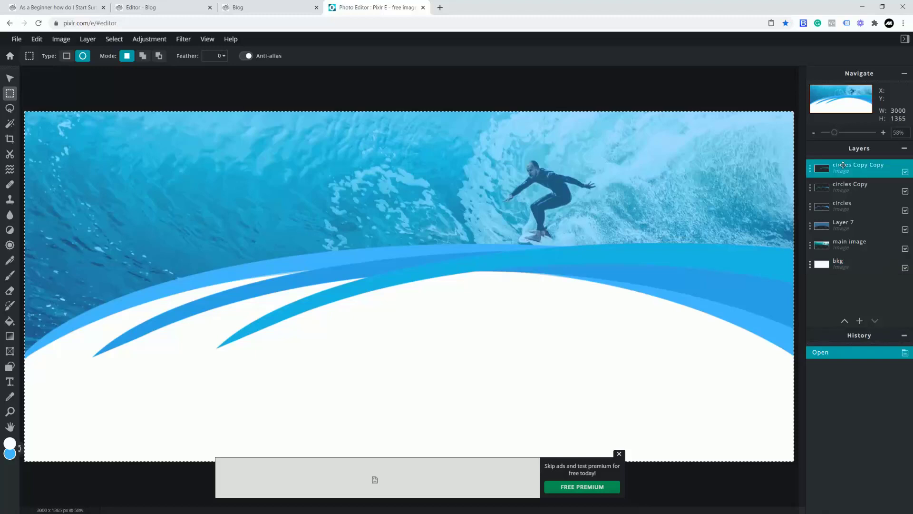
left_click(837, 205)
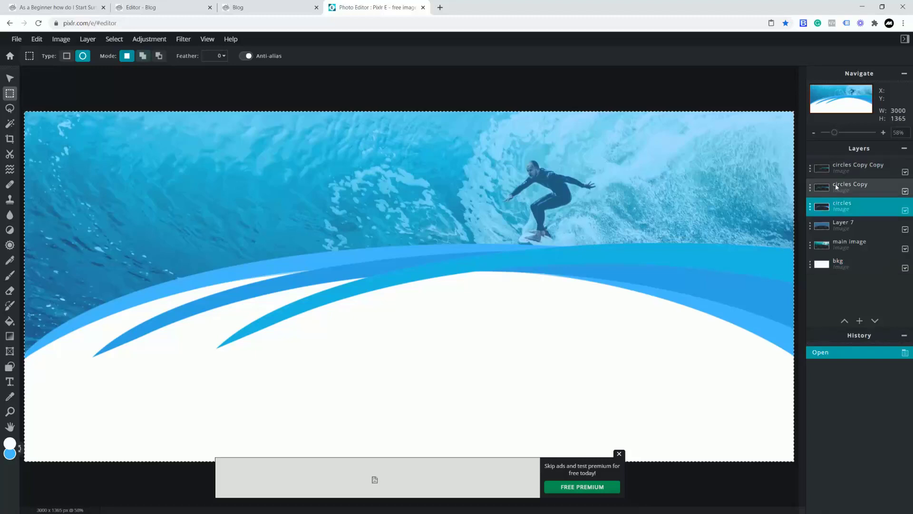
left_click(837, 187, "shift")
left_click(836, 175, "shift")
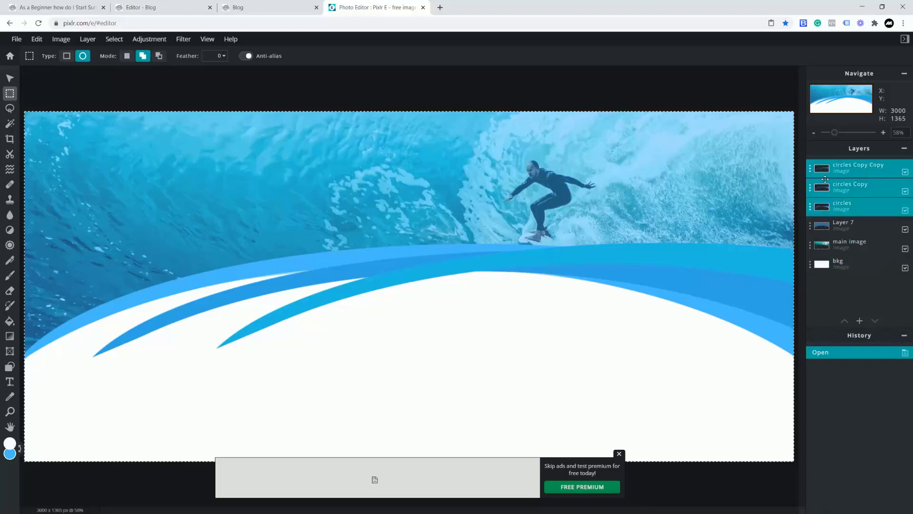
scroll(458, 273, "down", 2)
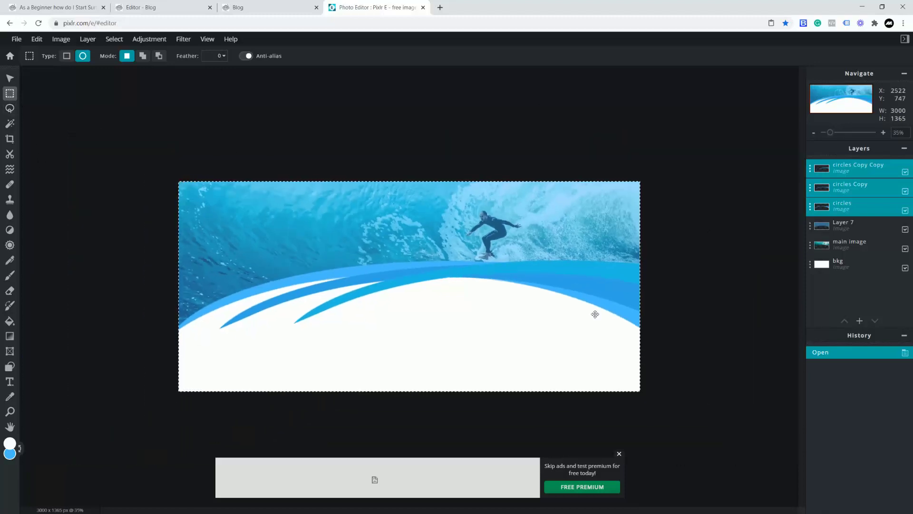
- Clear the active selection and flip the whole header image vertically
left_click(14, 81)
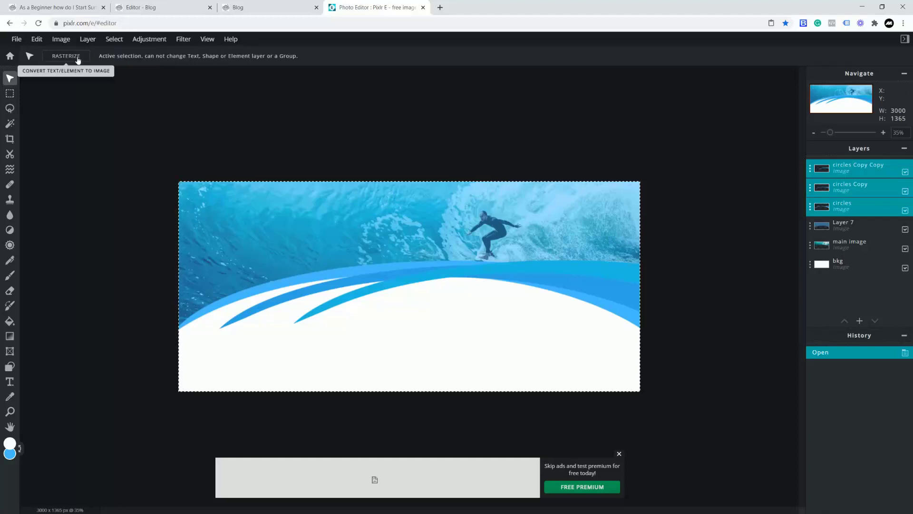
key("ctrl+d")
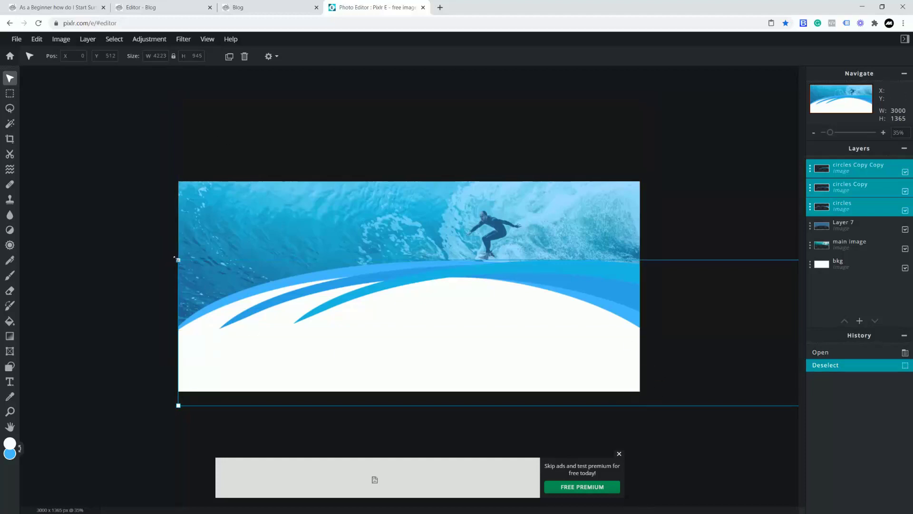
scroll(545, 284, "down", 2)
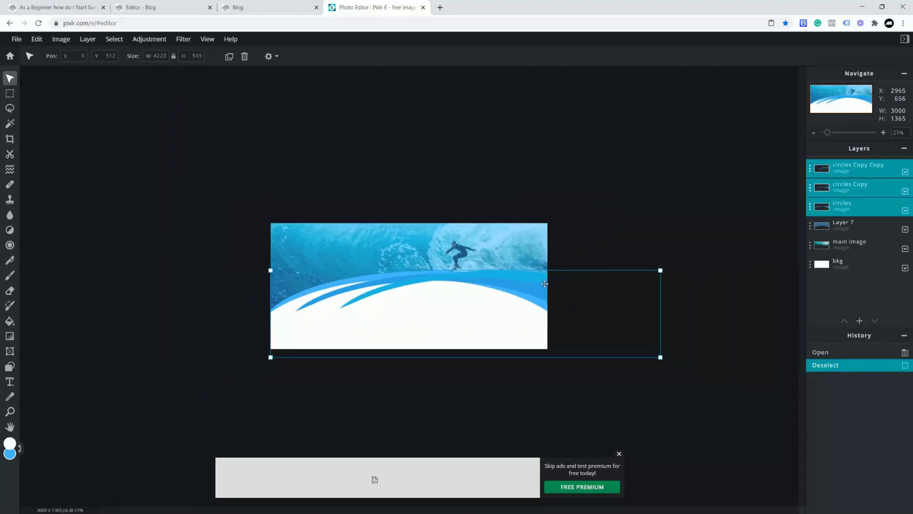
scroll(545, 284, "up", 1)
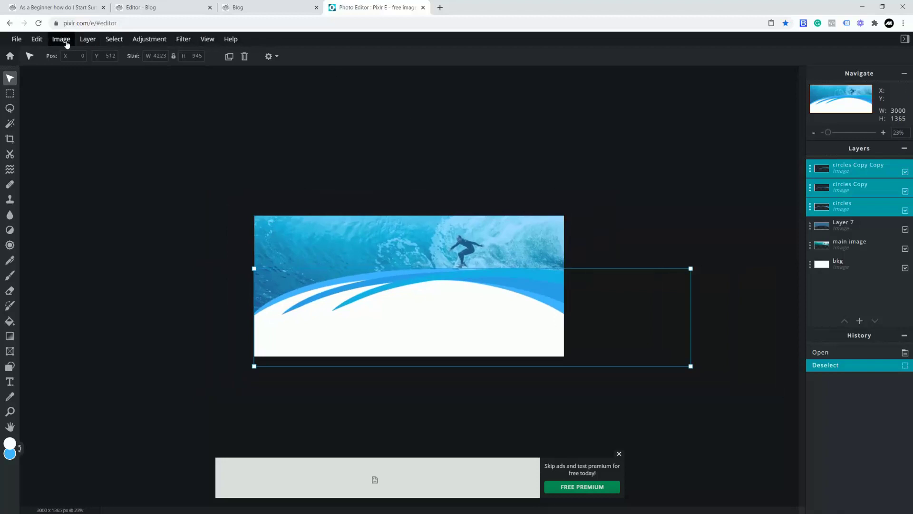
left_click(88, 40)
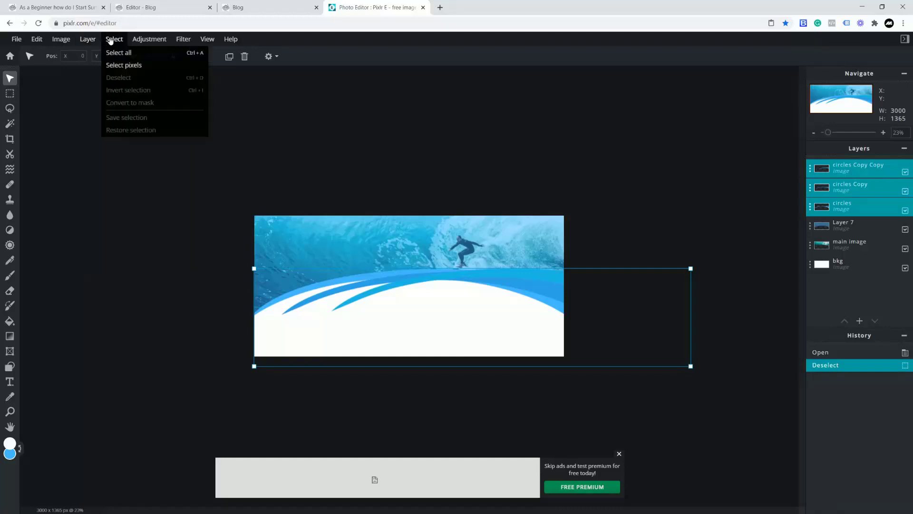
mouse_move(62, 41)
mouse_move(64, 79)
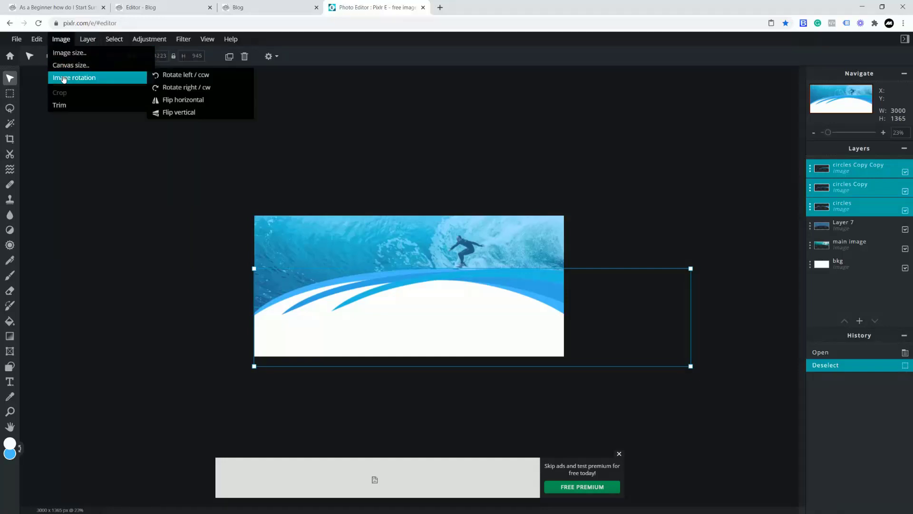
left_click(176, 113)
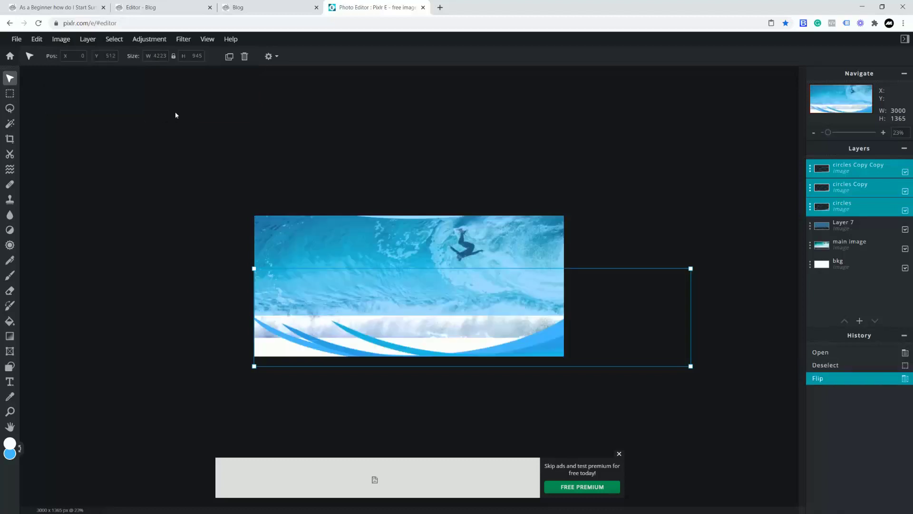
- Move the three curve layers up to X 0, Y 395 and hide Layer 7 and the main image layer
left_click_drag(400, 349, 400, 326)
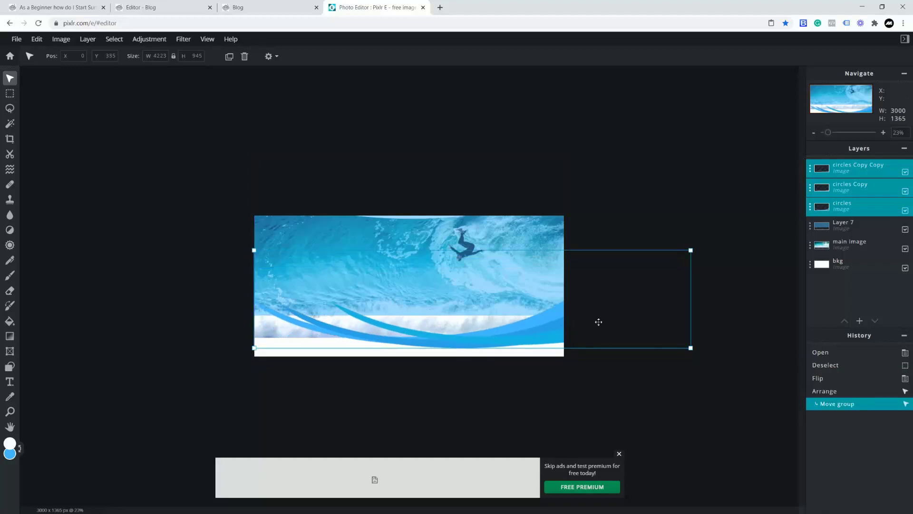
mouse_move(540, 325)
left_mouse_down()
mouse_move(515, 328)
mouse_move(535, 333)
left_mouse_up()
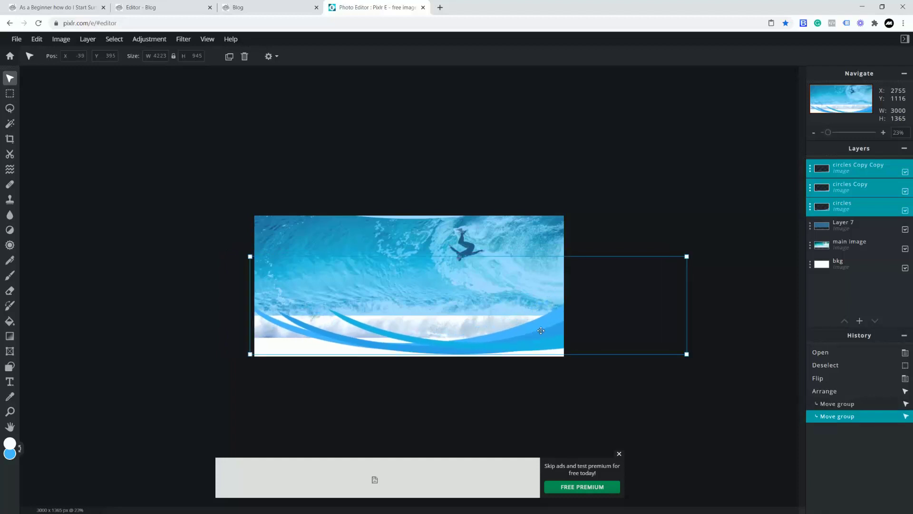
left_click(905, 230)
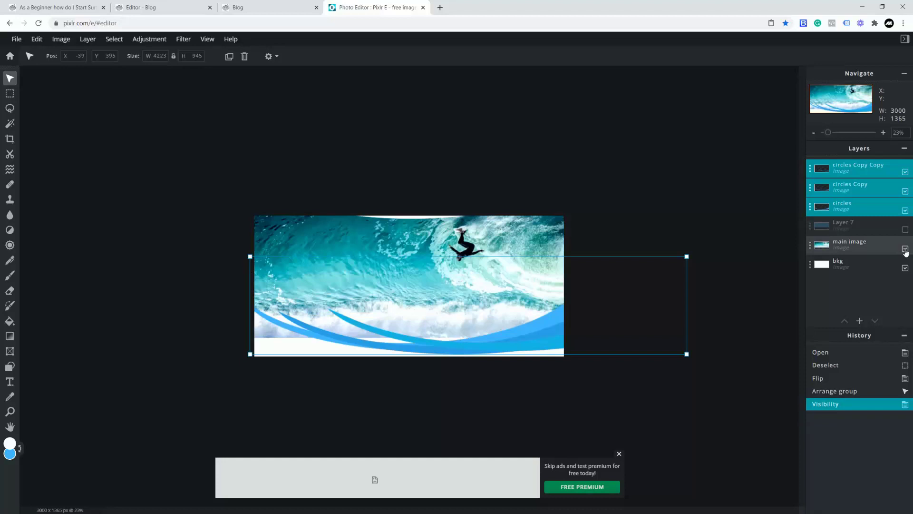
left_click(905, 249)
left_click_drag(549, 336, 554, 336)
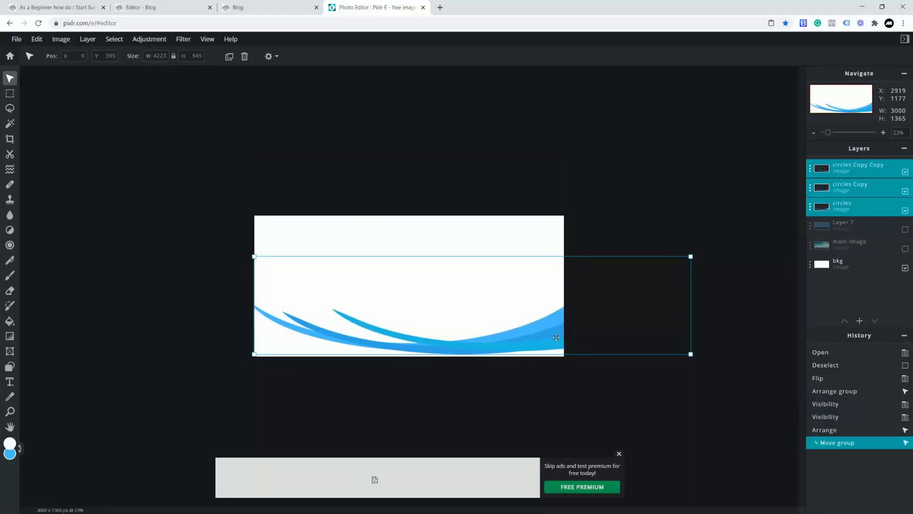
- Crop away the empty area above the curves, leaving a canvas of 3000 by 662 px
left_click(10, 139)
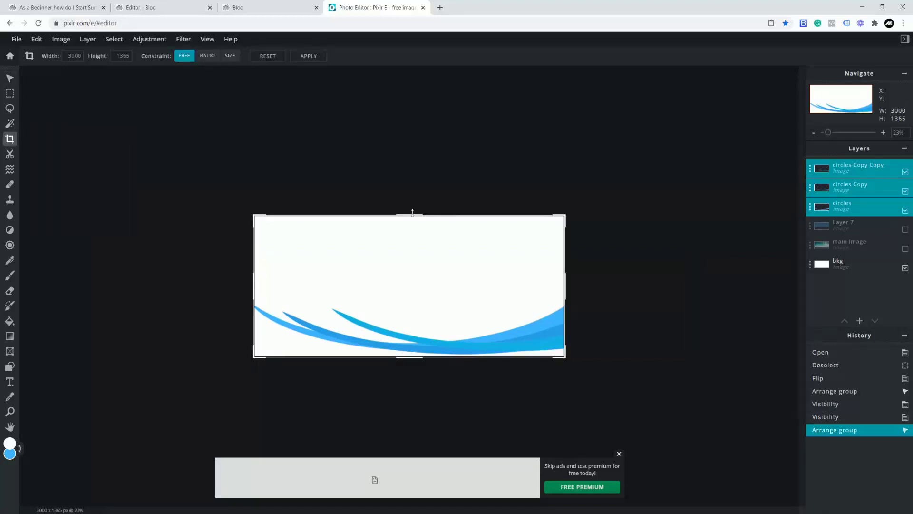
left_click_drag(412, 213, 410, 288)
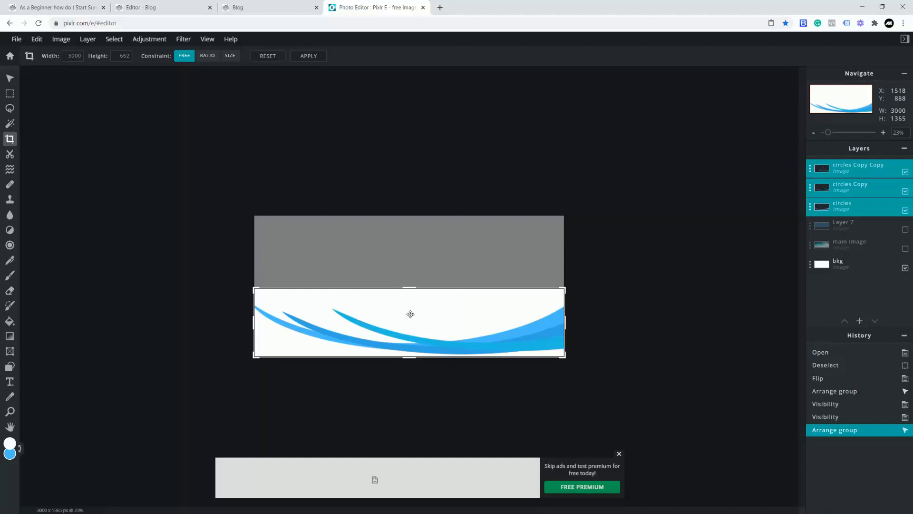
left_click(9, 78)
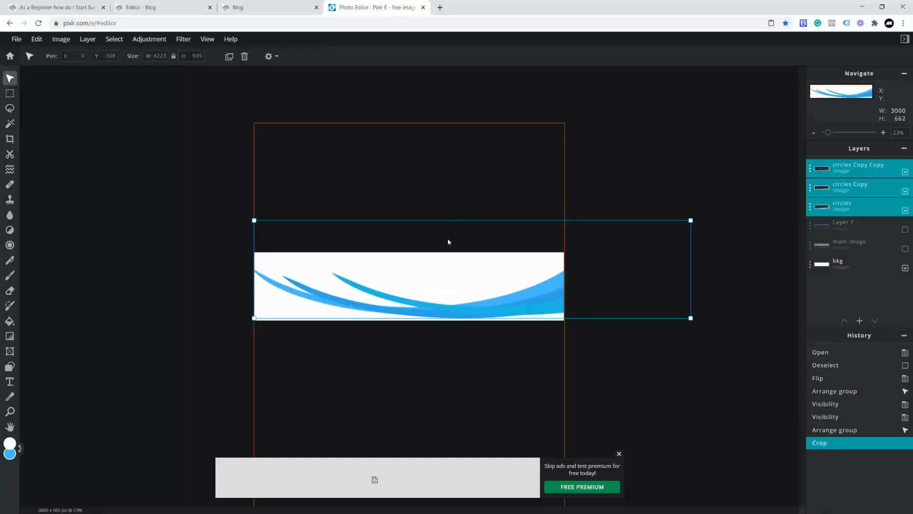
- Download the cropped curves as a JPG named BASE with the quality raised
left_click(16, 39)
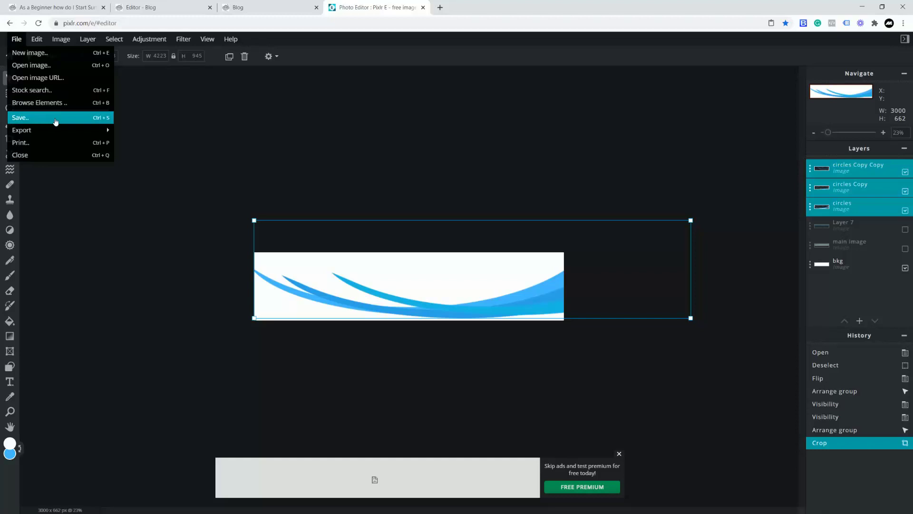
left_click(56, 122)
left_click(685, 256)
type("BASE")
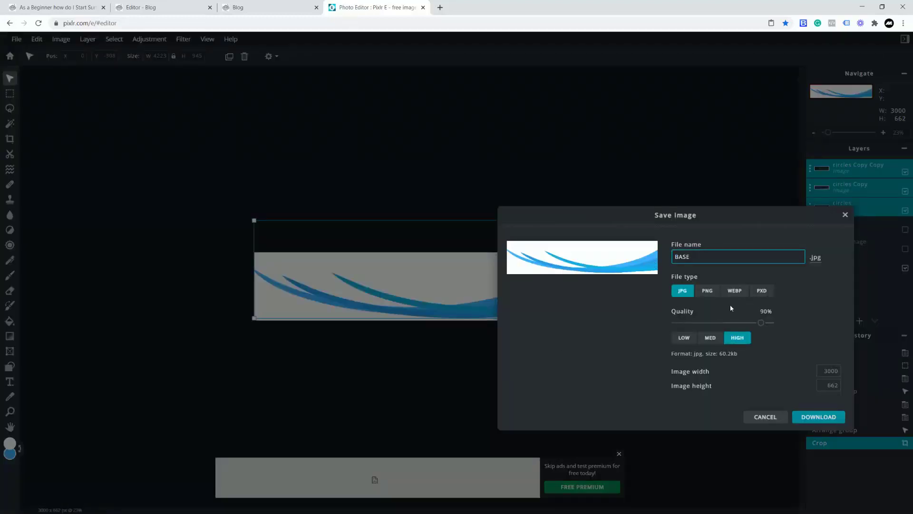
left_click_drag(761, 323, 797, 327)
left_click(819, 417)
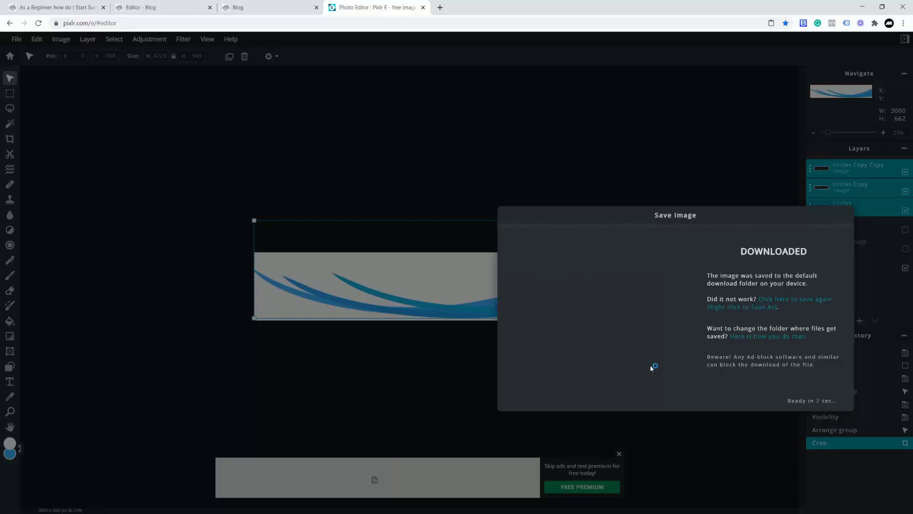
- View BASE.jpg in Photoshop and return to the Blog page editor in the browser
key("alt+Tab")
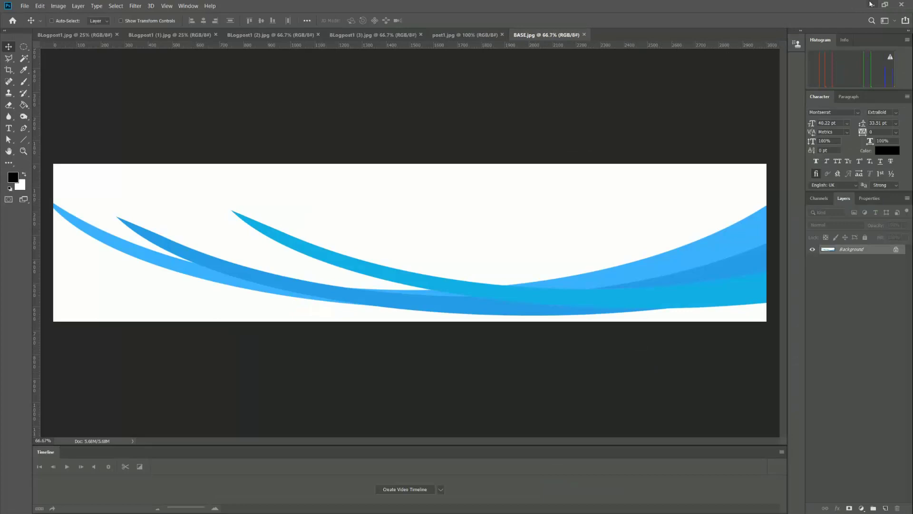
key("alt+Tab")
left_click(143, 7)
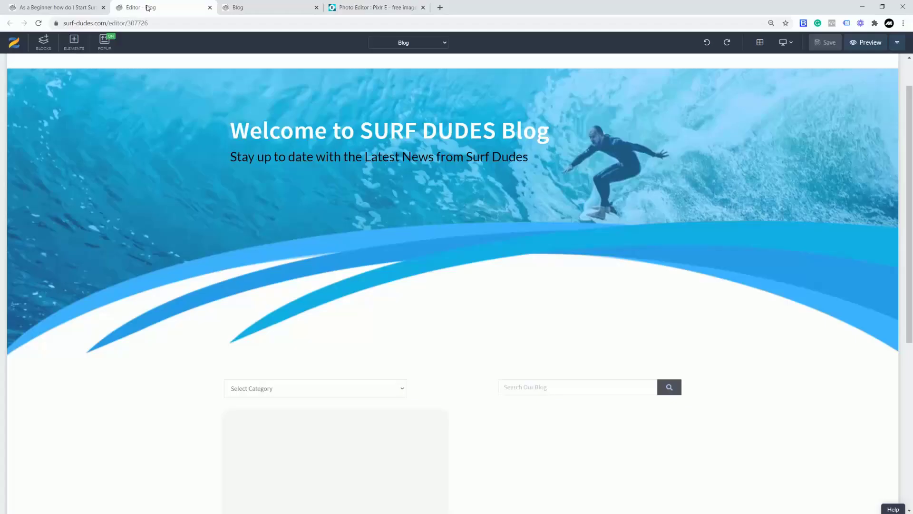
- Add an empty block between the blog post listing and the footer of the Blog page
scroll(527, 389, "down", 1)
scroll(527, 390, "down", 5)
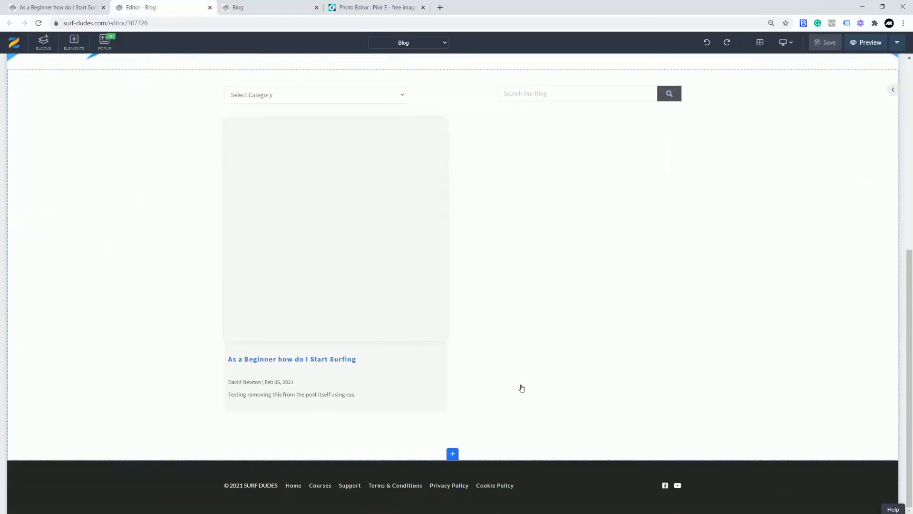
left_click(454, 454)
left_click(329, 394)
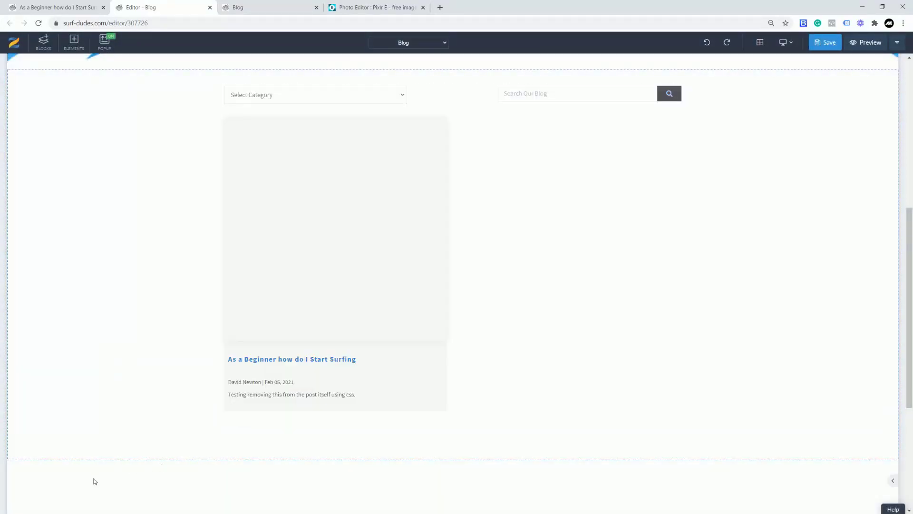
scroll(53, 361, "down", 4)
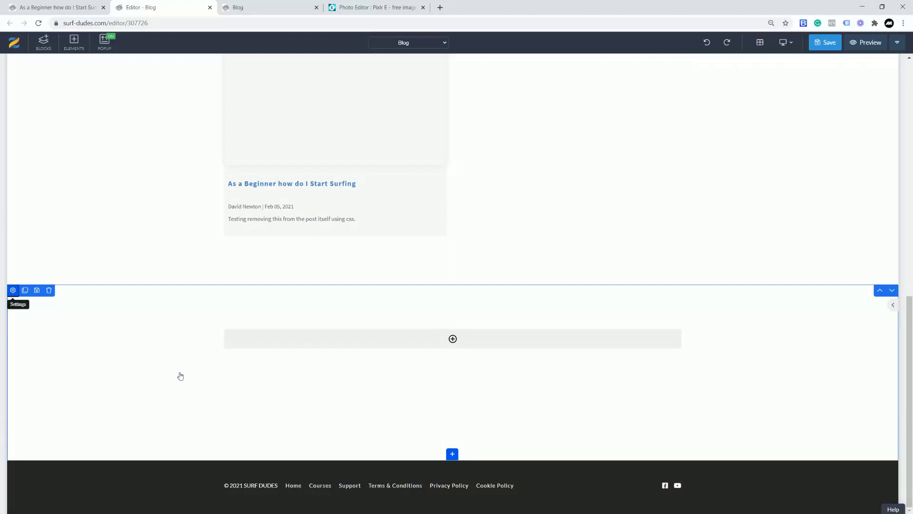
- Choose BASE.jpg from the Downloads folder as the new block's background image
left_click(13, 290)
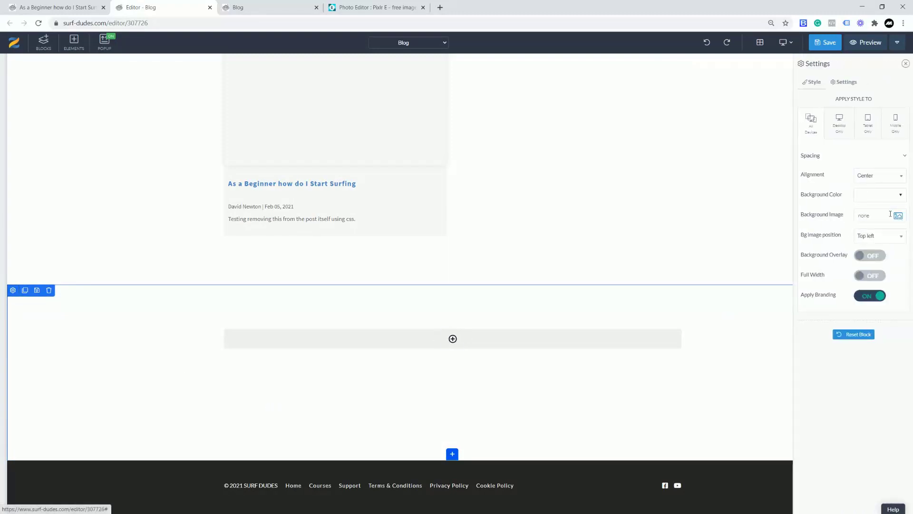
left_click(897, 215)
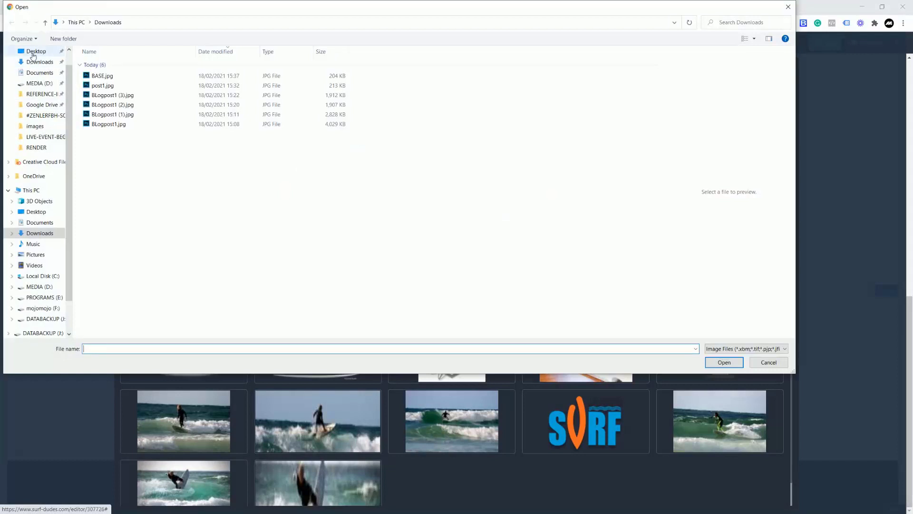
left_click(32, 53)
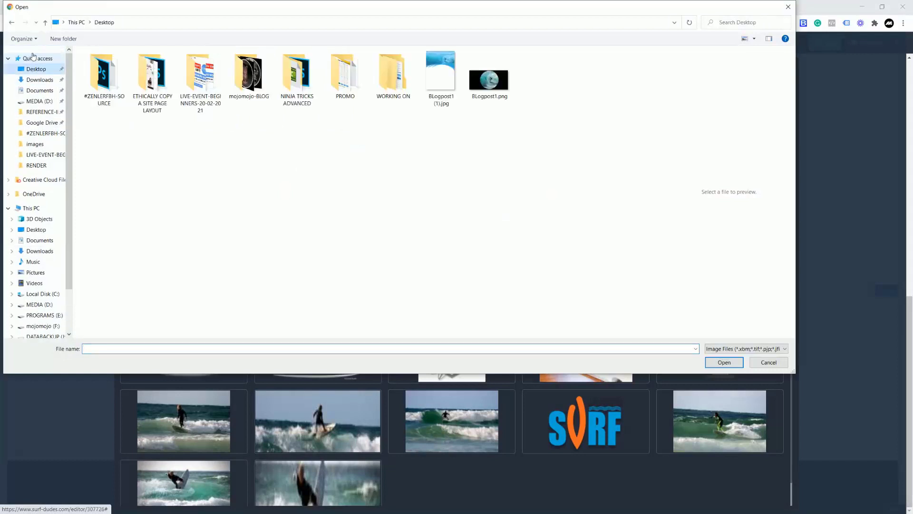
left_click(39, 251)
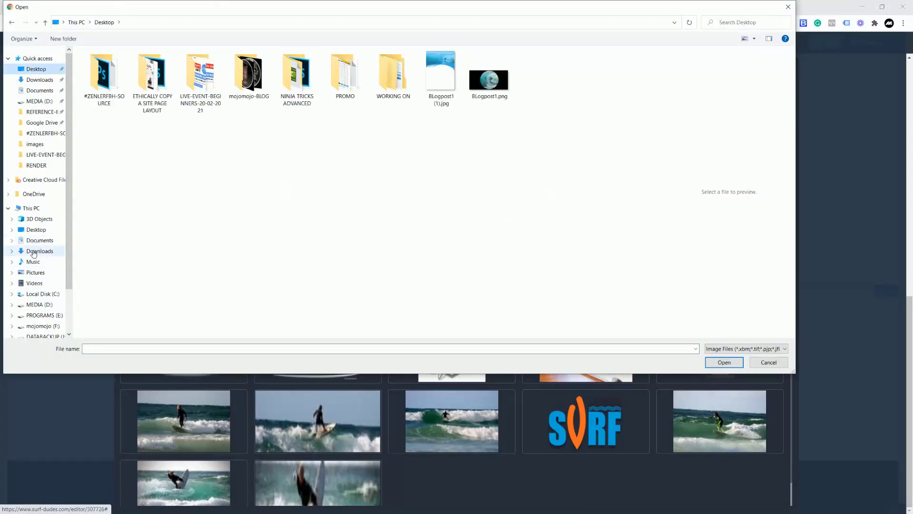
left_click(101, 77)
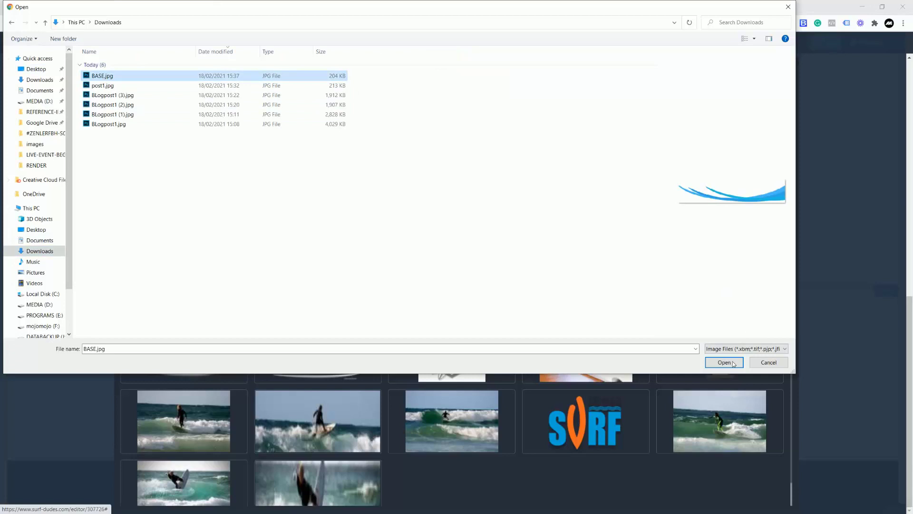
left_click(733, 363)
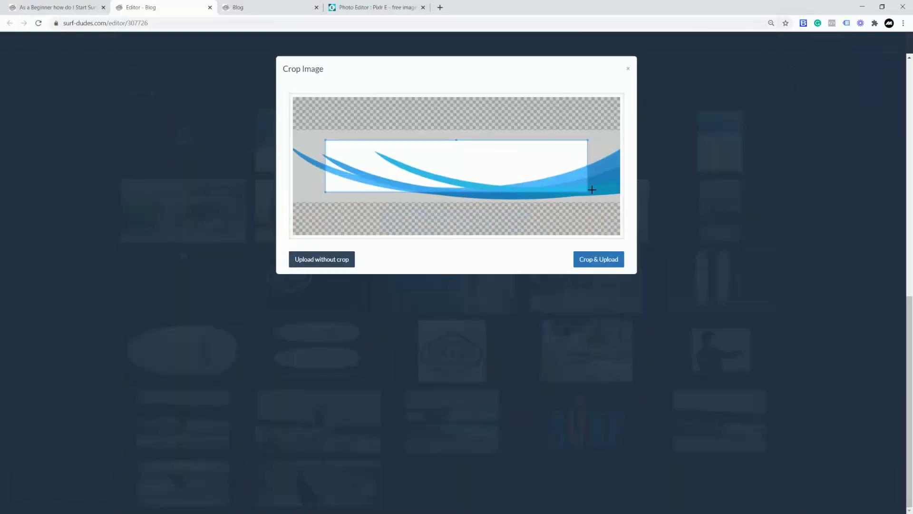
- Extend the crop area over the full width of the curves and upload the cropped image
left_click_drag(589, 191, 628, 209)
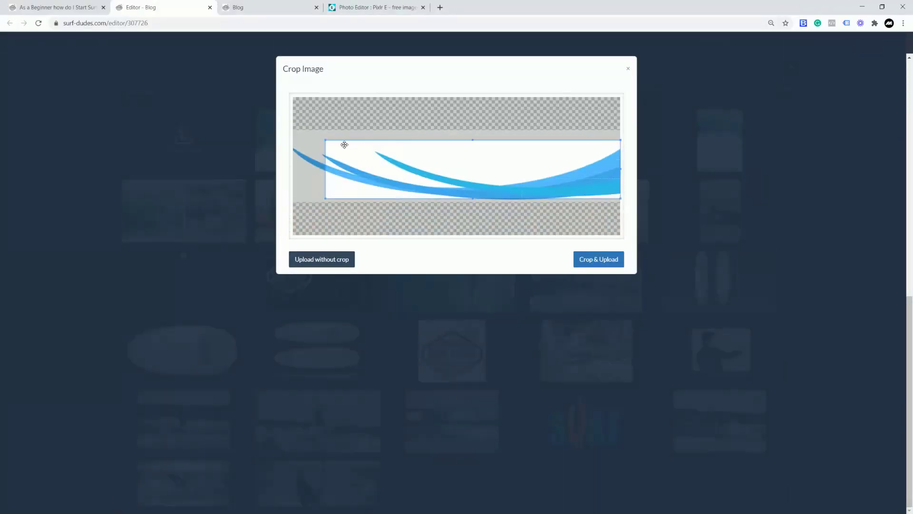
left_click_drag(325, 140, 302, 129)
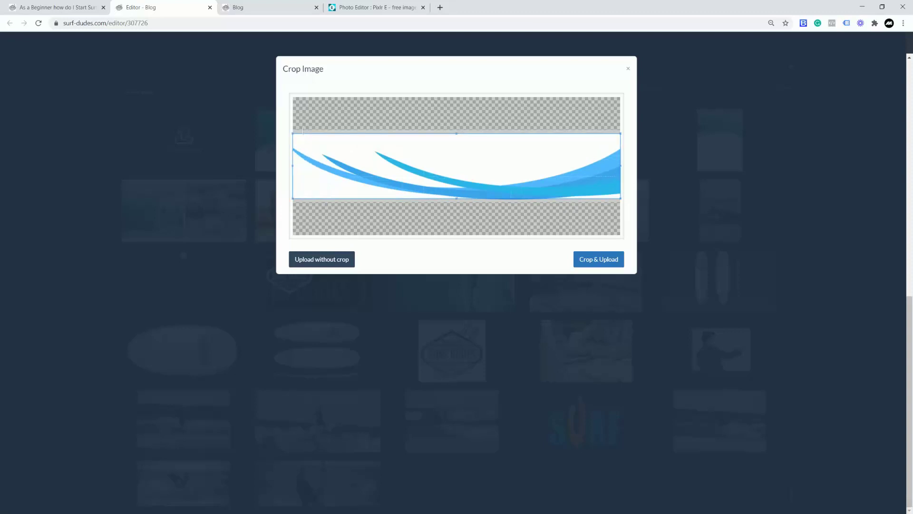
left_click_drag(389, 149, 389, 150)
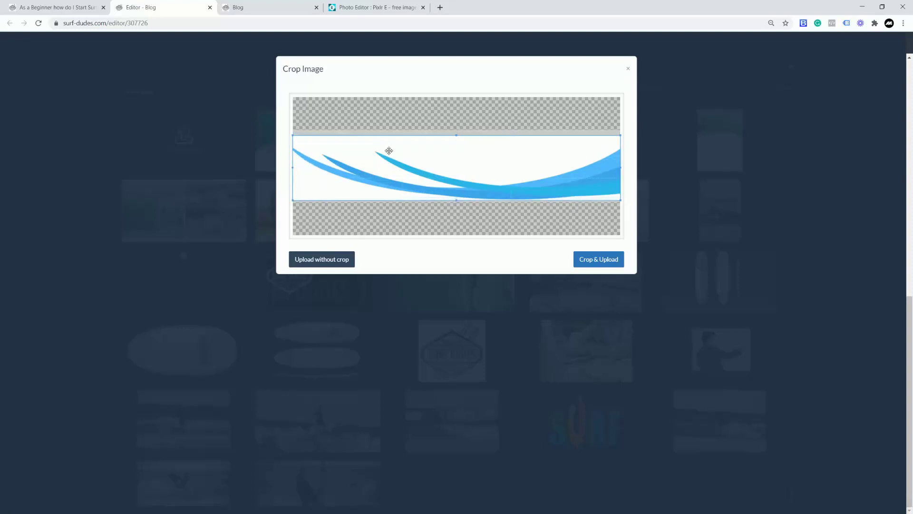
left_click(601, 261)
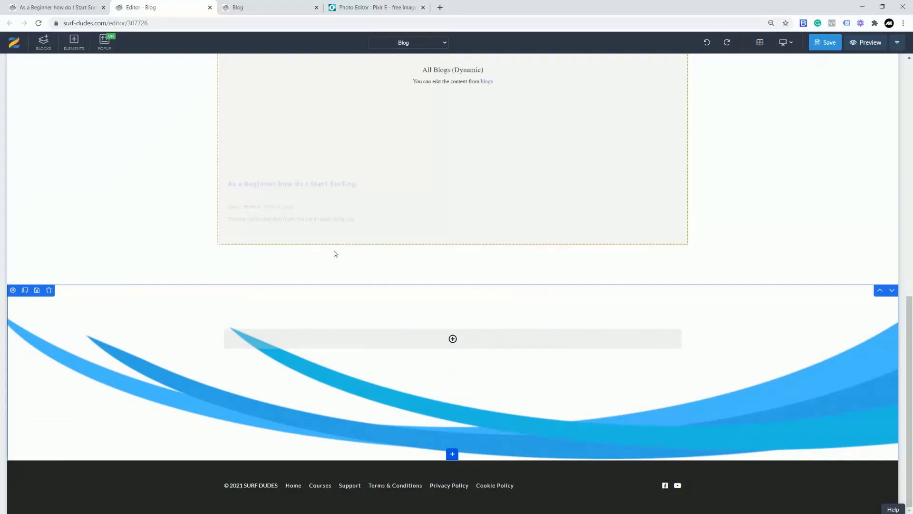
- Adjust the curve block's vertical padding so the whole curve image fits, with 100 px above, and save the page
left_click_drag(177, 283, 170, 355)
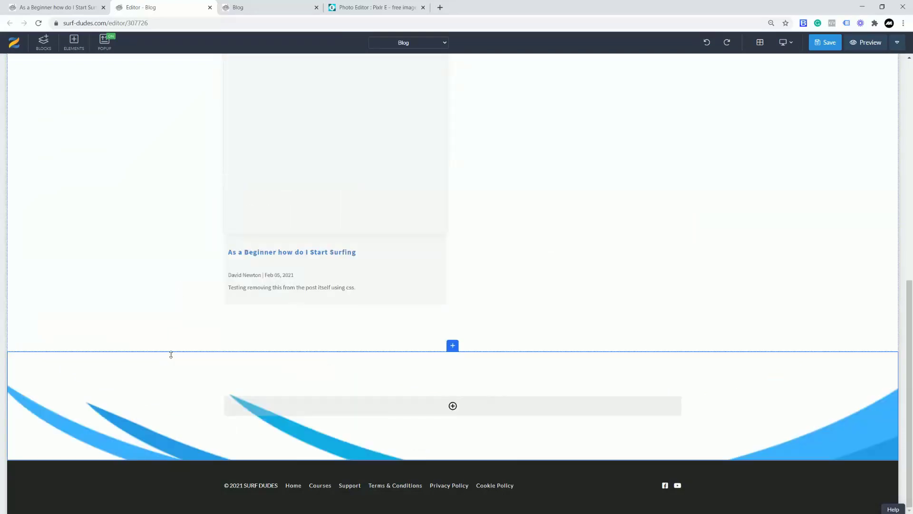
left_click_drag(163, 387, 155, 436)
left_click_drag(206, 376, 187, 407)
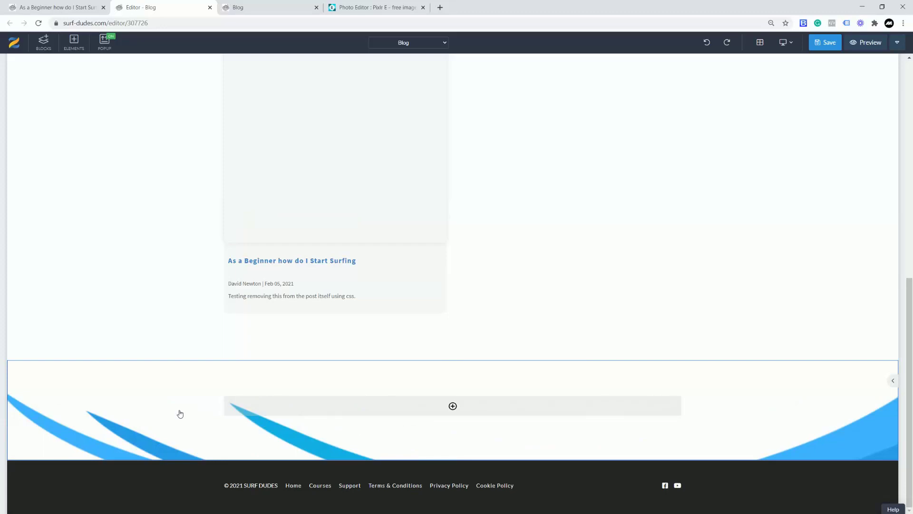
left_click_drag(198, 435, 194, 502)
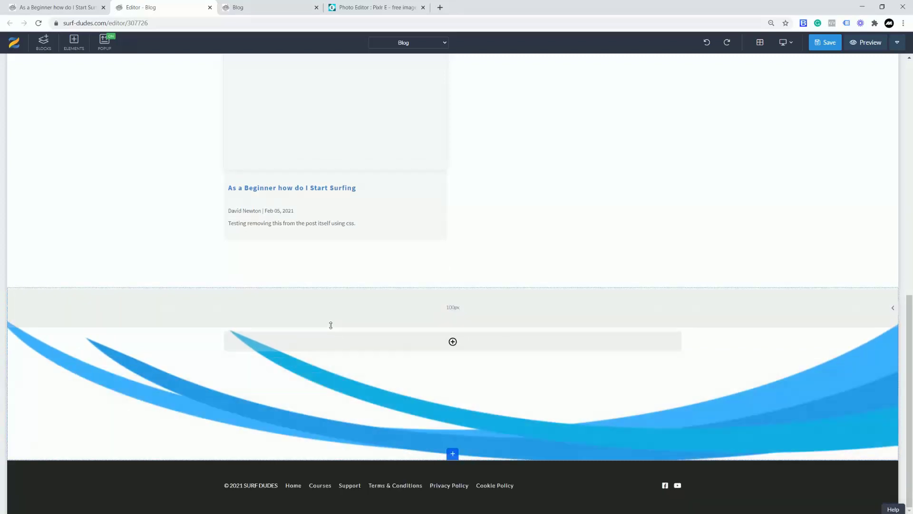
left_click(826, 42)
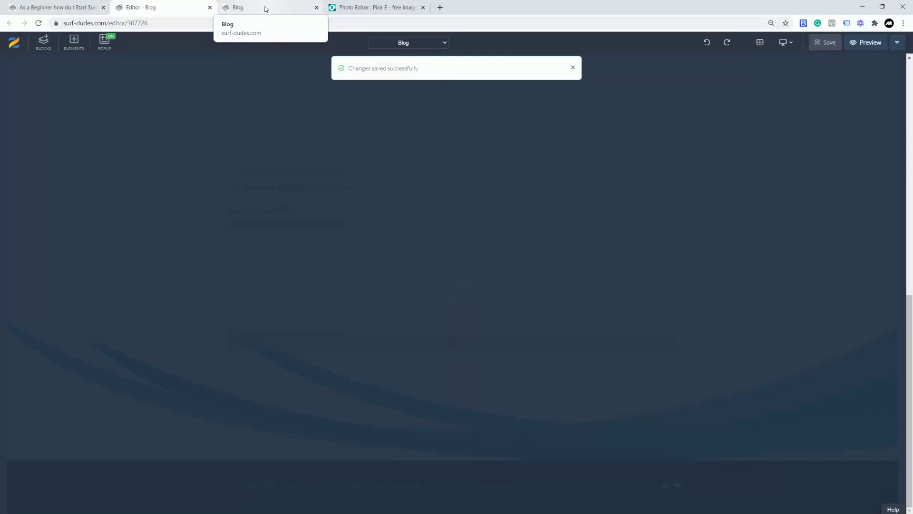
- Reload the live SURF DUDES blog page and examine how the header and bottom curves frame the content
left_click(265, 9)
left_click(38, 23)
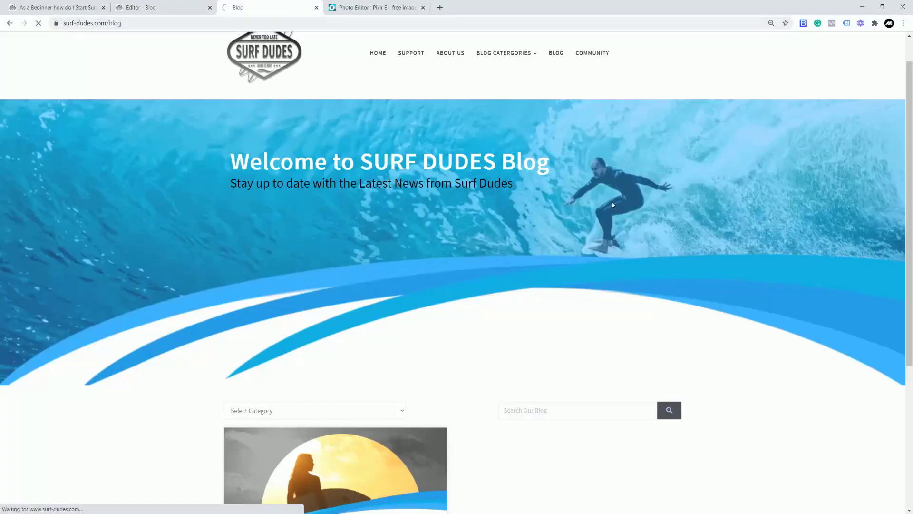
scroll(599, 210, "down", 8)
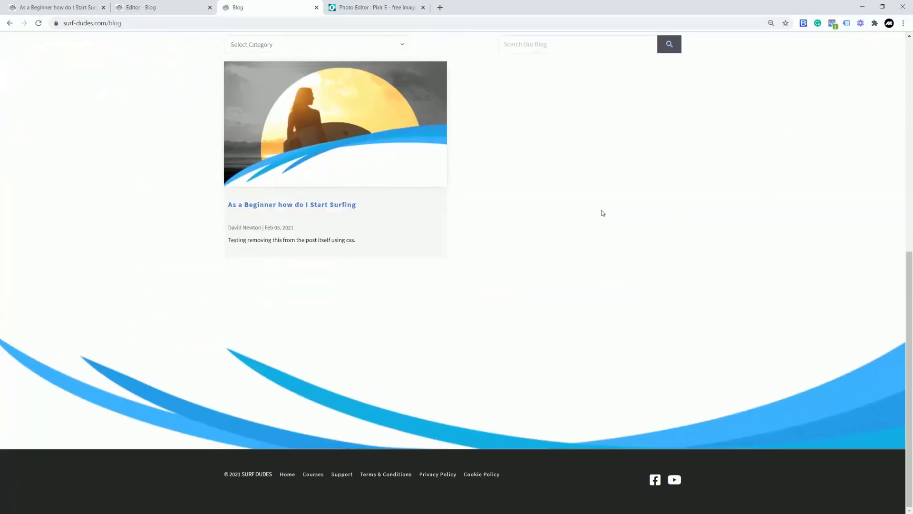
scroll(612, 238, "up", 7)
scroll(613, 233, "down", 7)
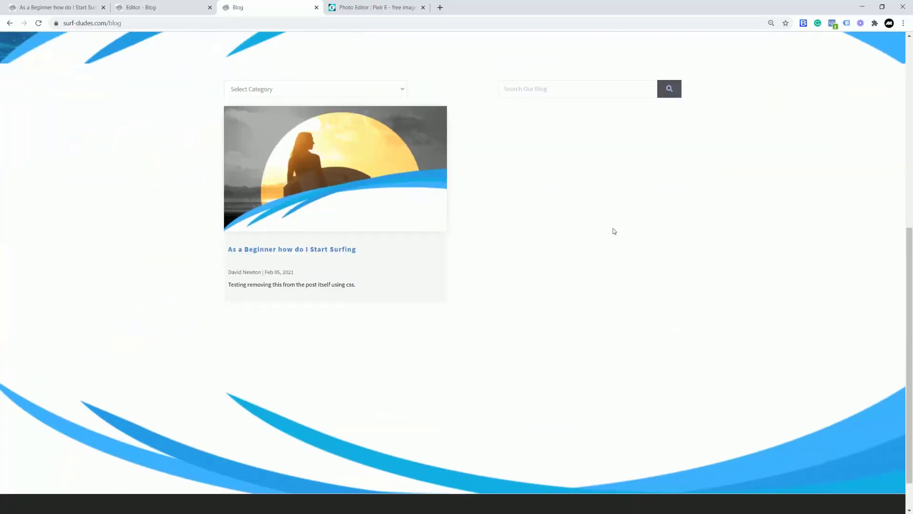
scroll(614, 231, "up", 6)
scroll(617, 229, "down", 5)
scroll(618, 225, "up", 1)
scroll(622, 221, "up", 5)
scroll(638, 229, "down", 2)
scroll(667, 243, "up", 2)
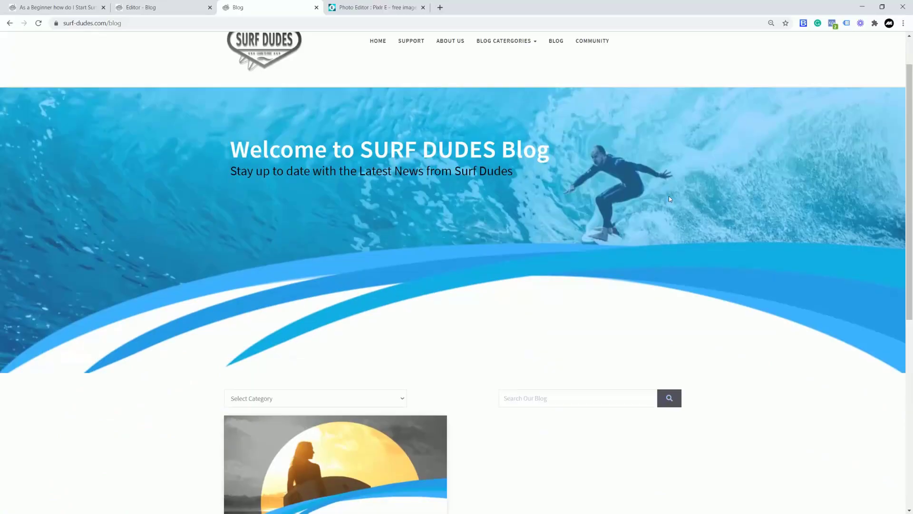
- Switch to the Pixlr editor and close the Save Image dialog
left_click(374, 7)
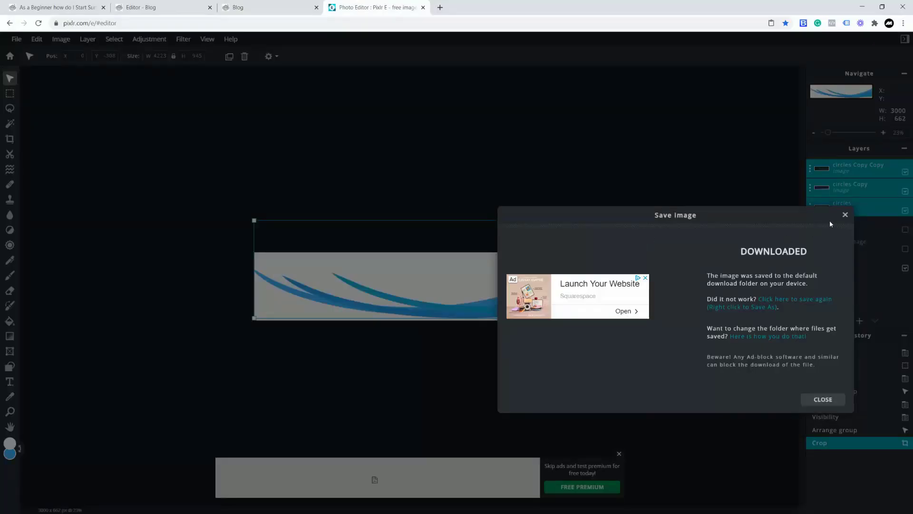
left_click(845, 214)
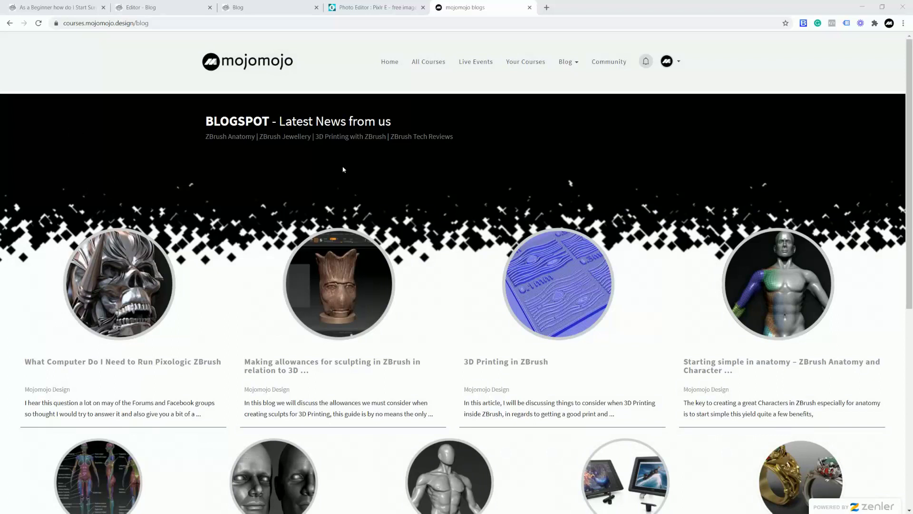
- Examine the mojomojo blog's header and footer artwork and the layout of its 3D Printing in ZBrush post
scroll(333, 309, "down", 8)
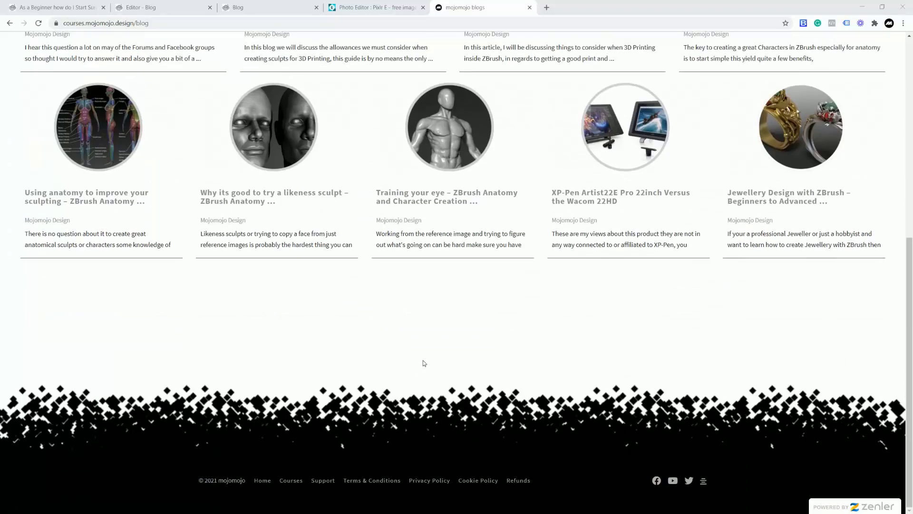
scroll(424, 362, "up", 8)
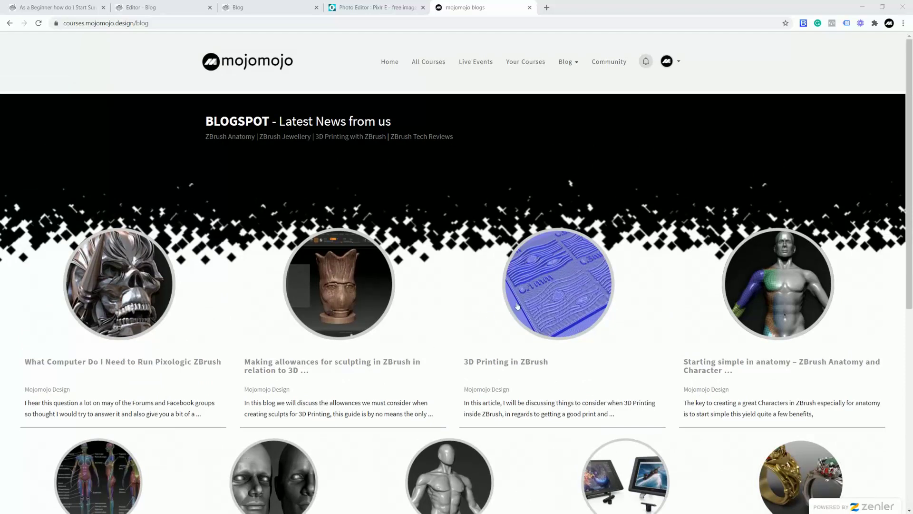
left_click(518, 306)
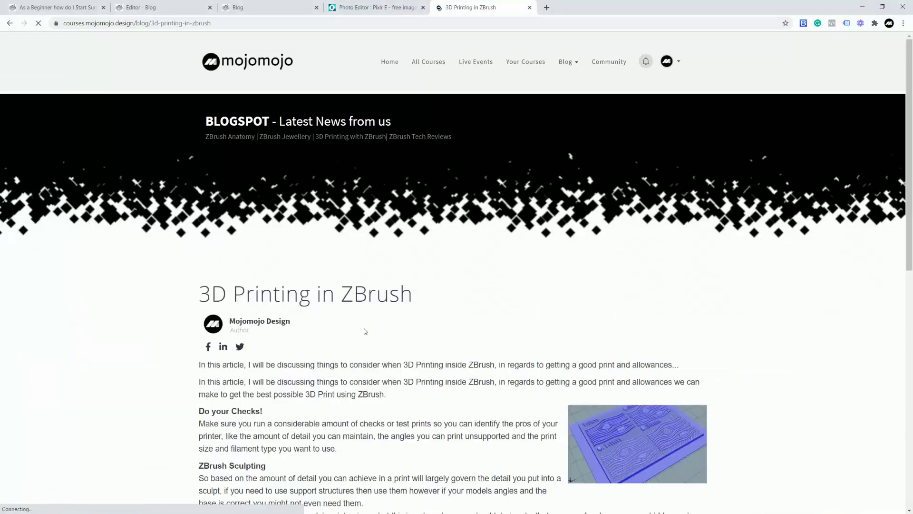
scroll(395, 234, "down", 15)
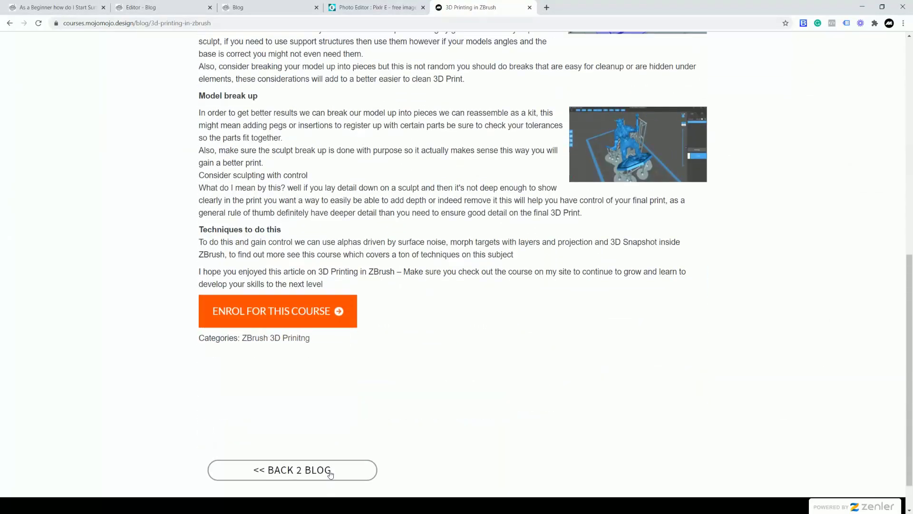
scroll(474, 309, "up", 15)
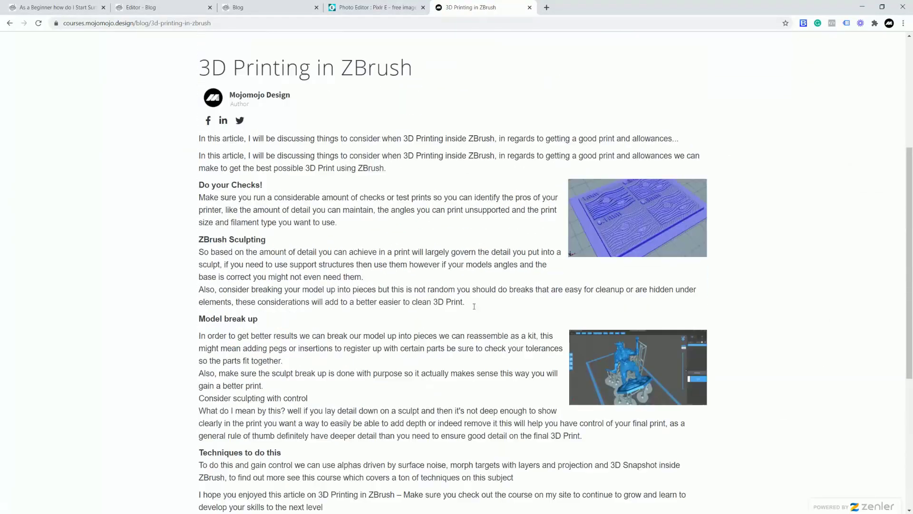
scroll(474, 309, "up", 1)
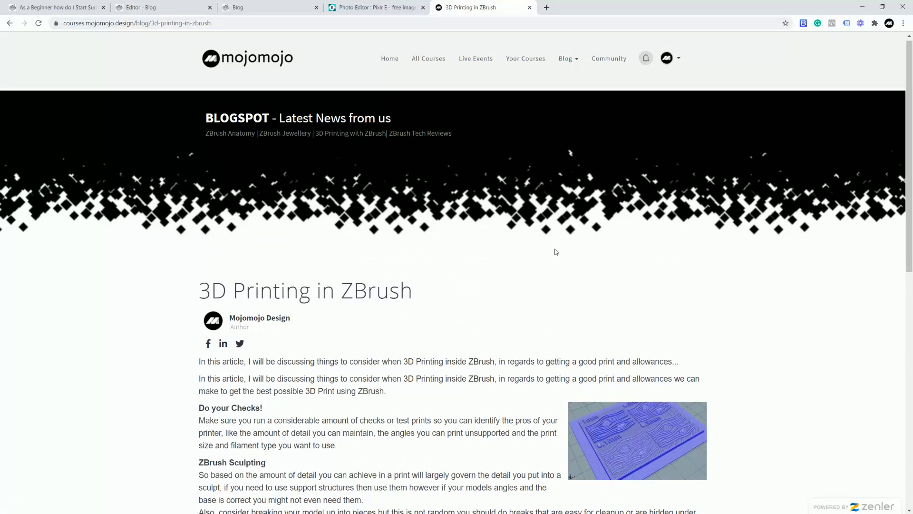
- Return to the live SURF DUDES blog page and review it from header to footer
left_click(263, 8)
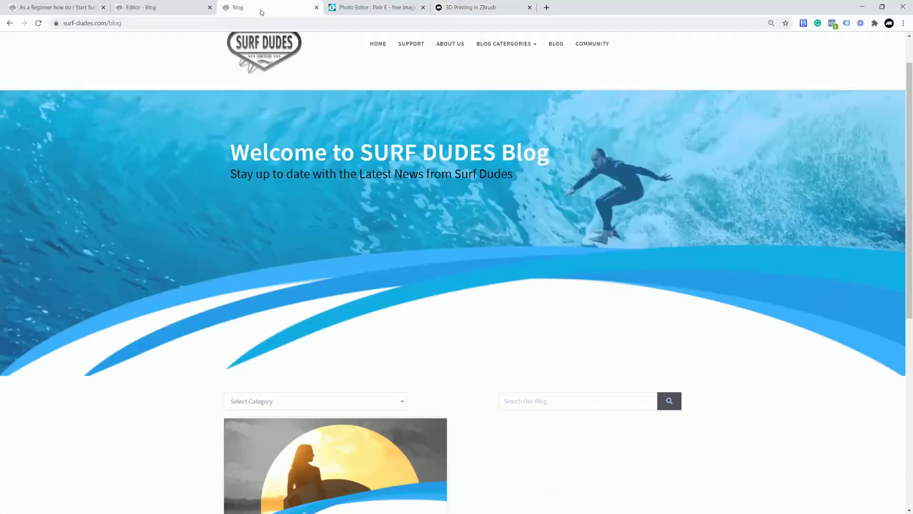
scroll(469, 184, "down", 7)
scroll(469, 185, "up", 8)
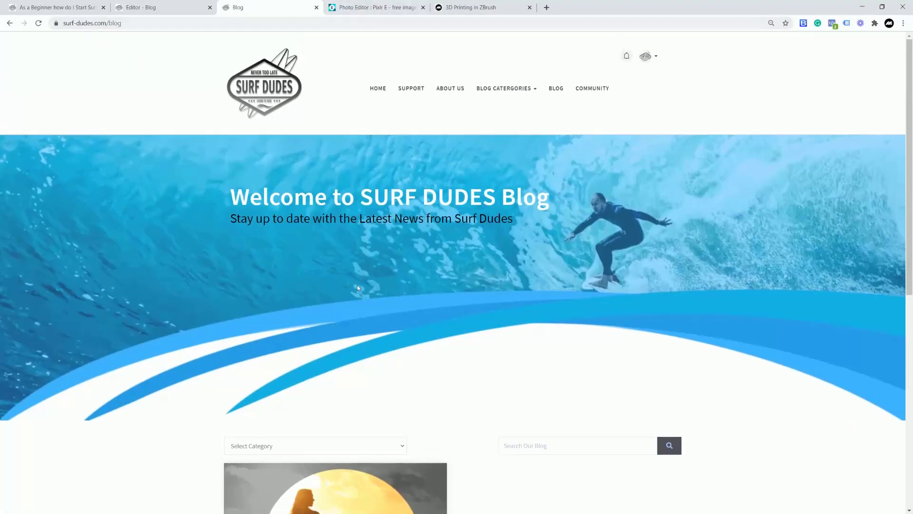
- Open the SURF DUDES blog settings in Zenler and locate the Blog Home Page and Blog Post Page addresses
left_click(139, 9)
left_click(68, 8)
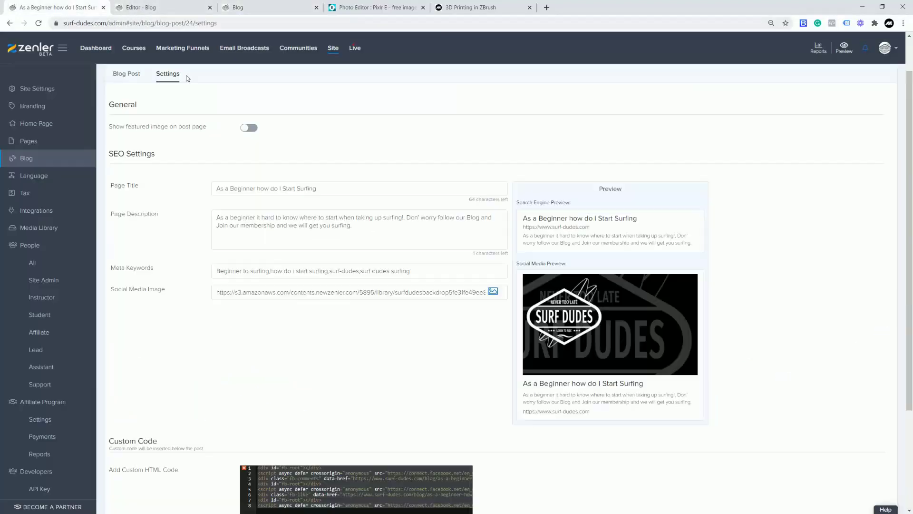
scroll(547, 238, "up", 1)
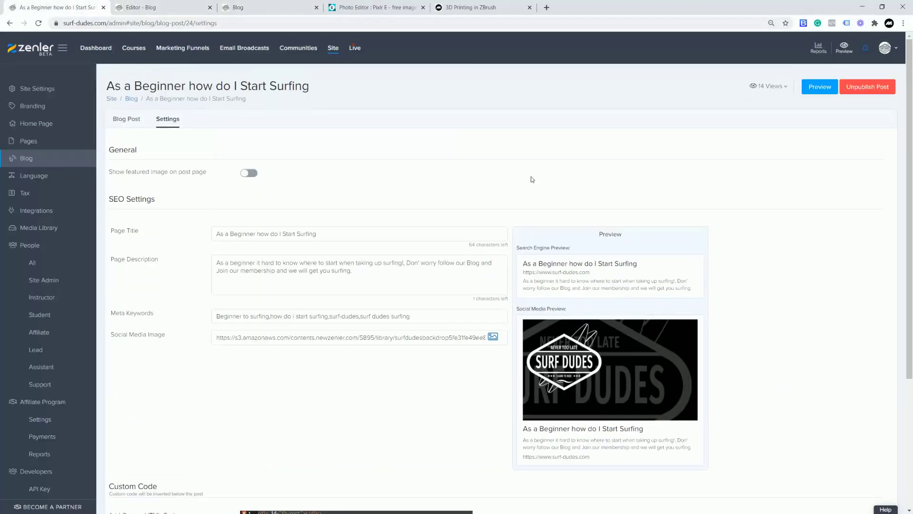
left_click(38, 162)
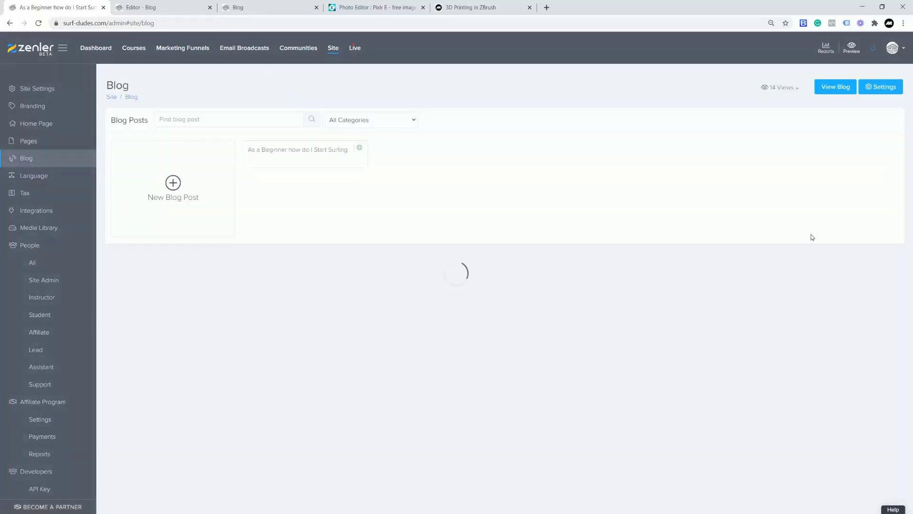
left_click(888, 85)
scroll(666, 328, "down", 4)
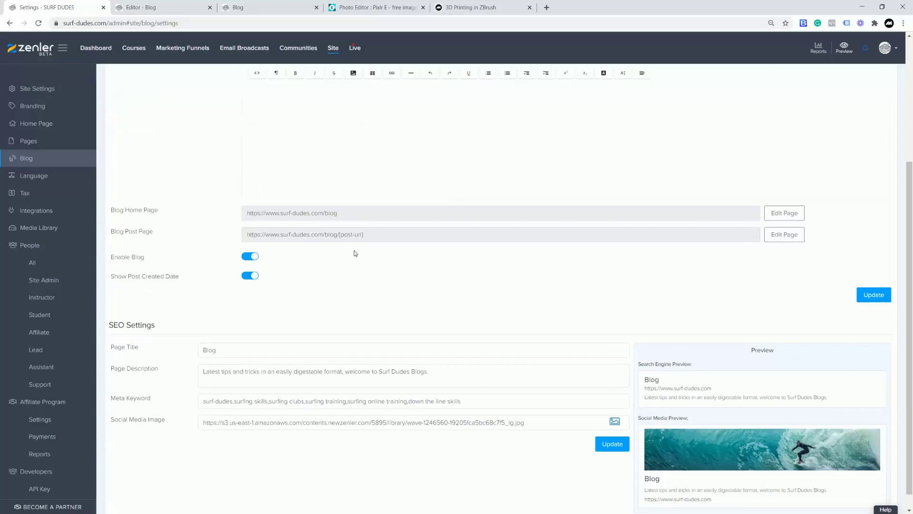
left_click_drag(314, 236, 392, 236)
left_click(493, 297)
- Switch to mojomojo's 3D Printing in ZBrush post and examine its page layout from header to footer
left_click(471, 8)
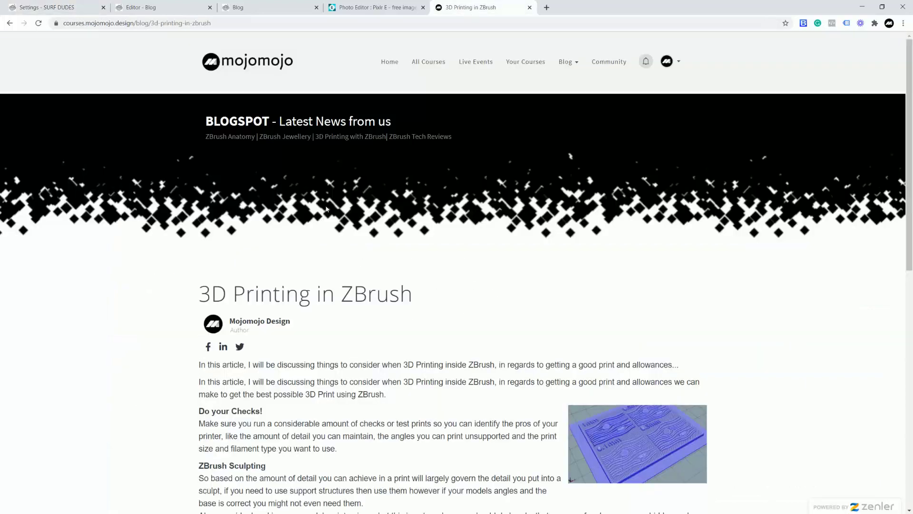
scroll(511, 238, "down", 15)
scroll(520, 257, "up", 15)
scroll(327, 347, "down", 5)
scroll(464, 339, "up", 5)
- Compare the live SURF DUDES blog header and post card with the mojomojo post, and revisit the curve artwork in Pixlr
left_click(255, 8)
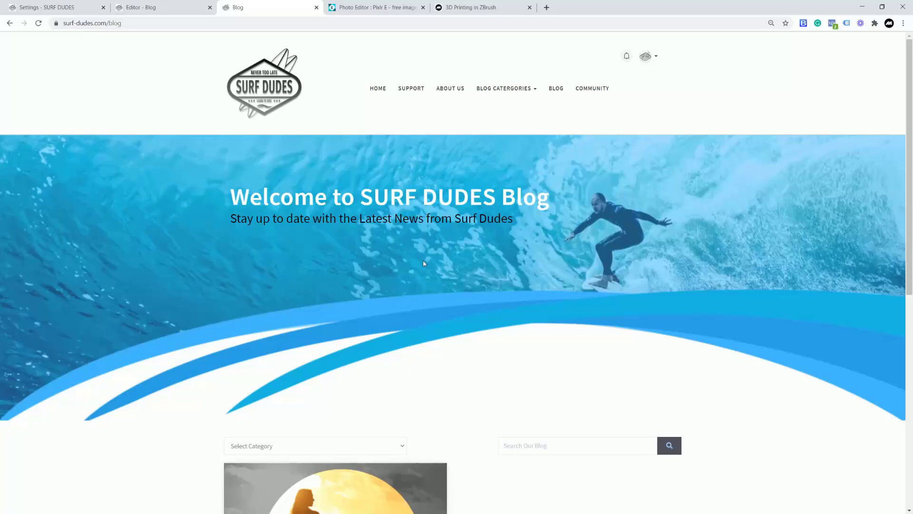
scroll(420, 428, "down", 3)
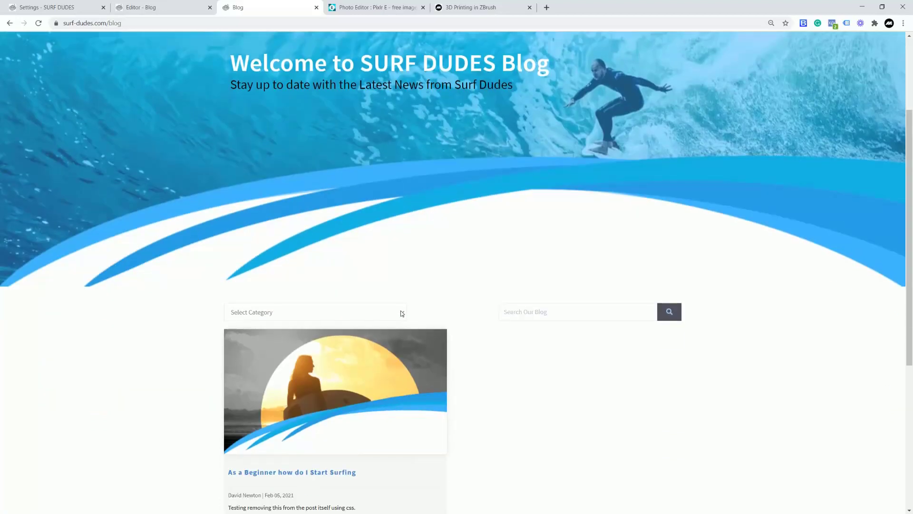
left_click(472, 10)
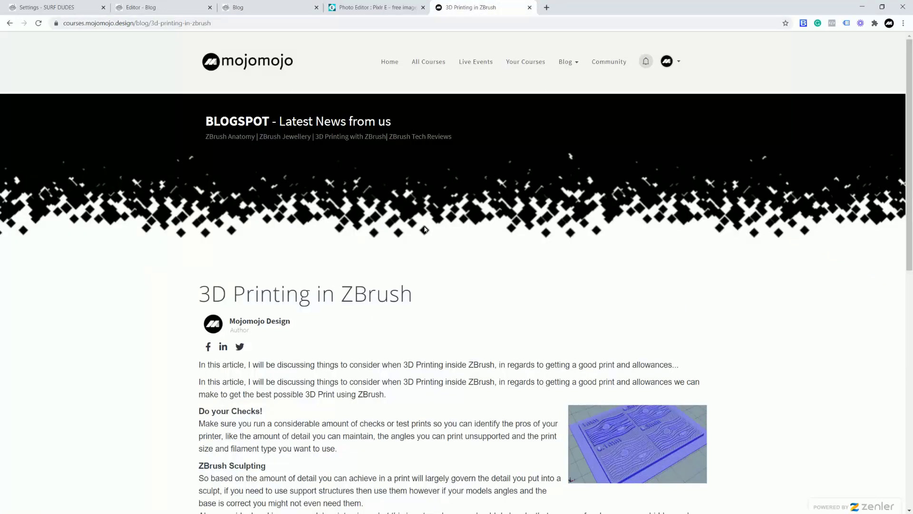
left_click(567, 63)
left_click(383, 7)
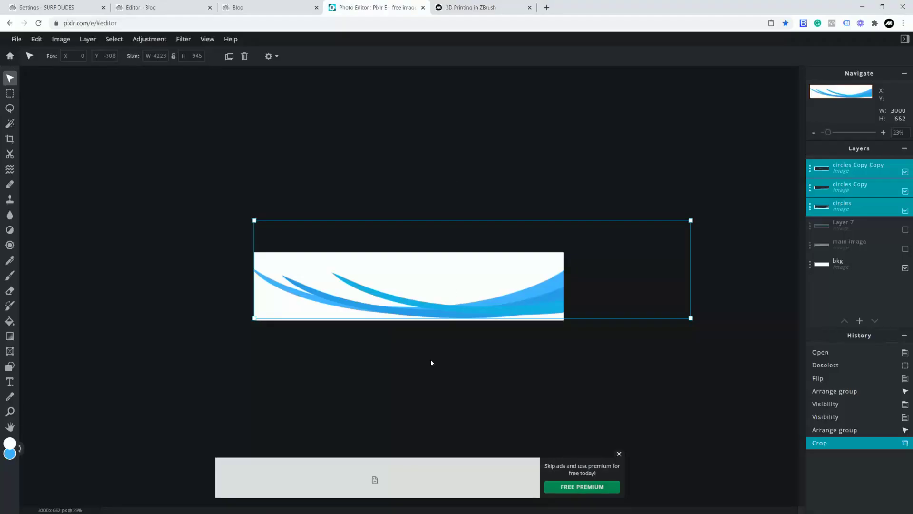
left_click(167, 7)
- Return to the live SURF DUDES blog and inspect its header curve, featured post image and bottom curve
left_click(259, 8)
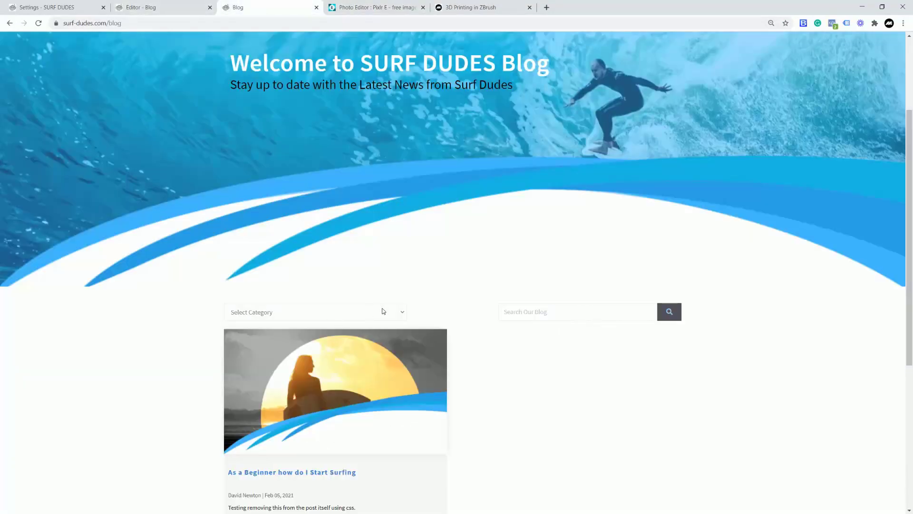
scroll(670, 385, "down", 5)
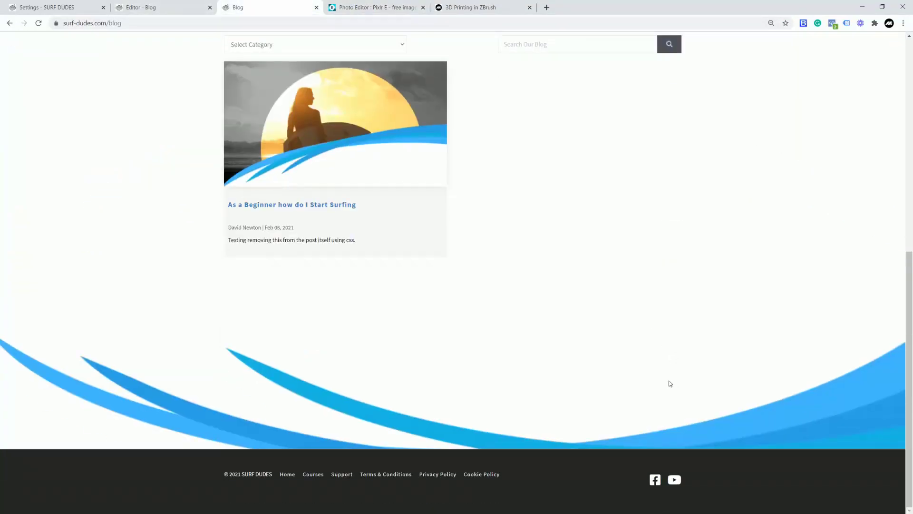
scroll(669, 380, "up", 8)
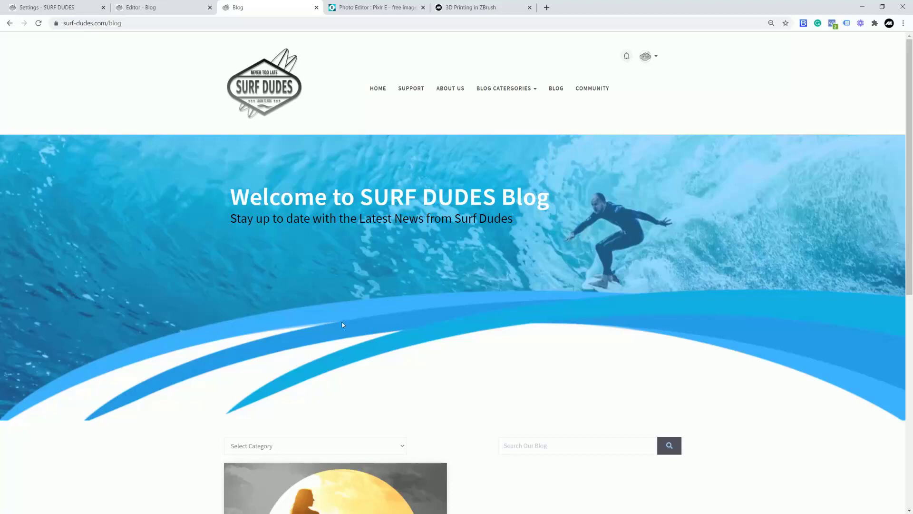
scroll(426, 330, "down", 3)
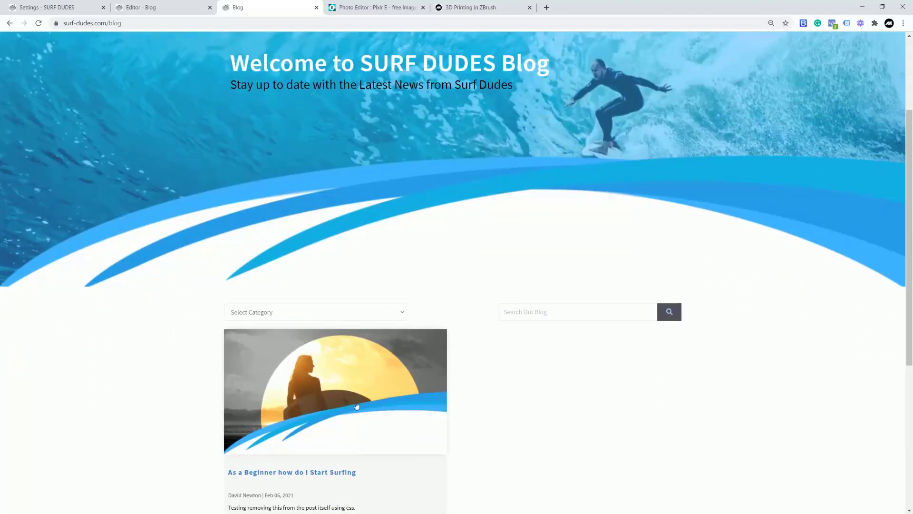
scroll(615, 398, "up", 3)
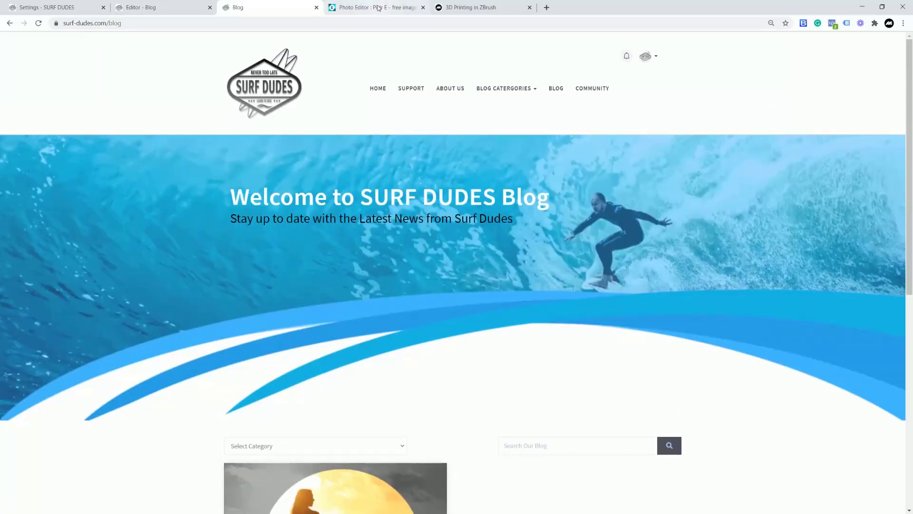
- Show all posts on the mojomojo blog and examine how the round thumbnails overlap the header artwork
left_click(475, 9)
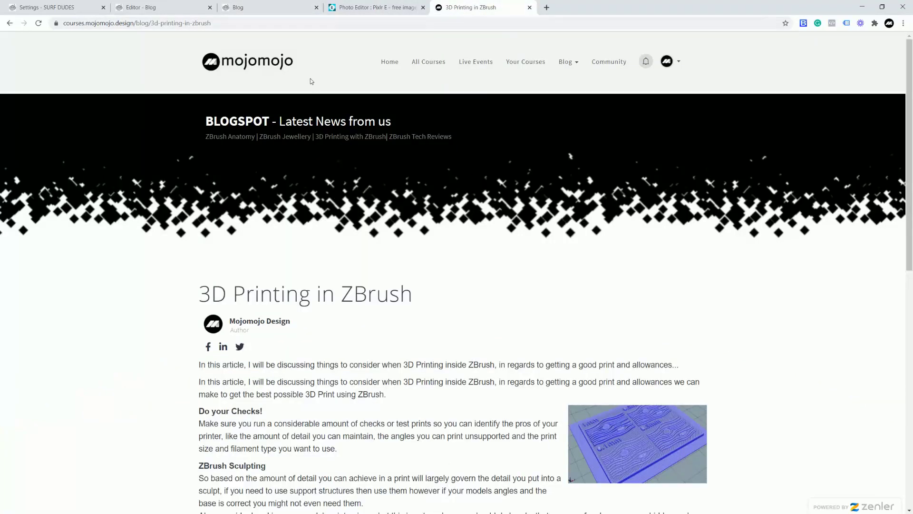
left_click(567, 63)
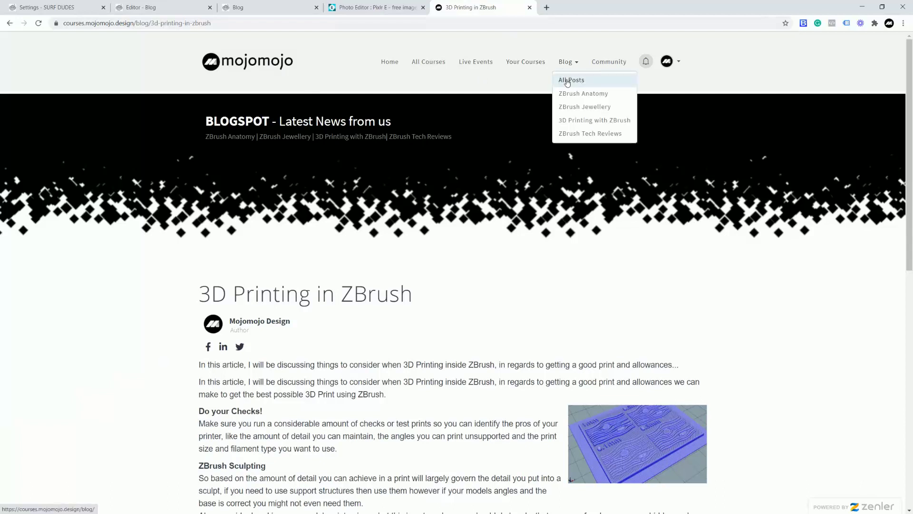
left_click(571, 80)
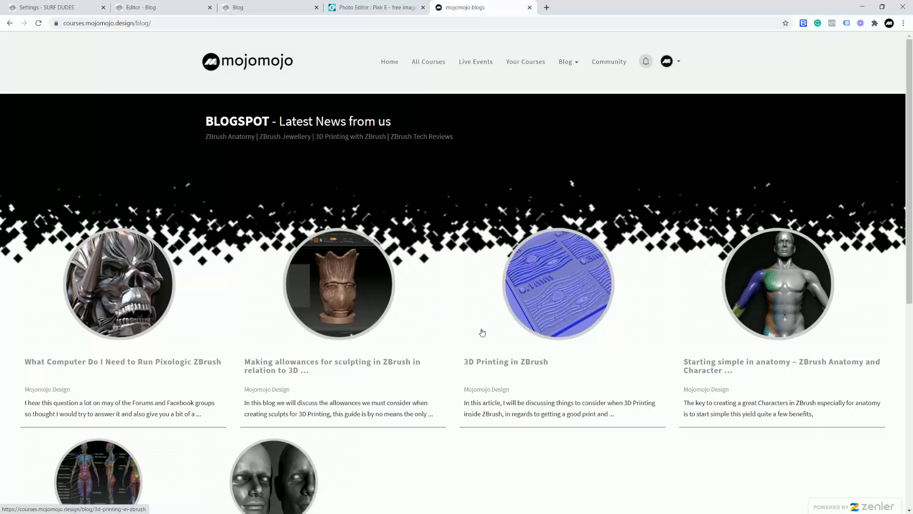
scroll(482, 332, "down", 1)
scroll(482, 332, "up", 1)
- Open the ZBrush Anatomy category of the mojomojo blog and examine its post listing, header and footer
left_click(574, 66)
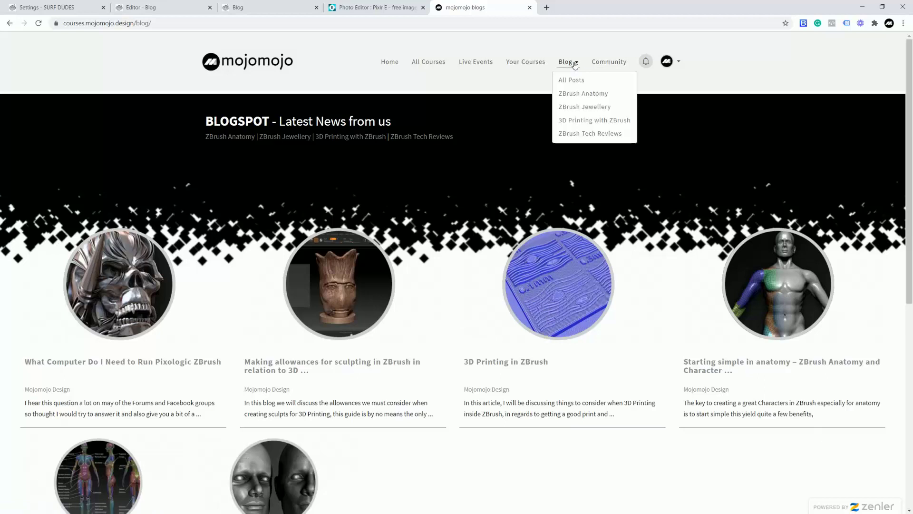
left_click(565, 95)
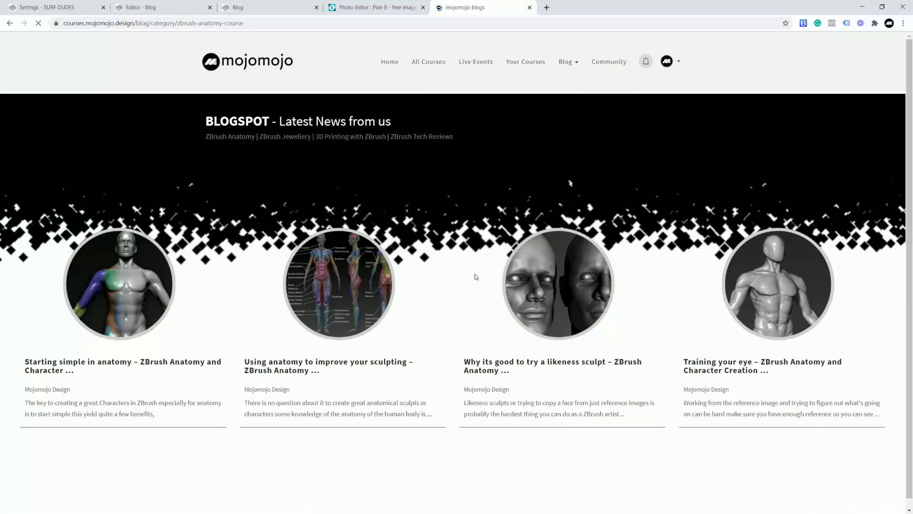
scroll(471, 191, "down", 3)
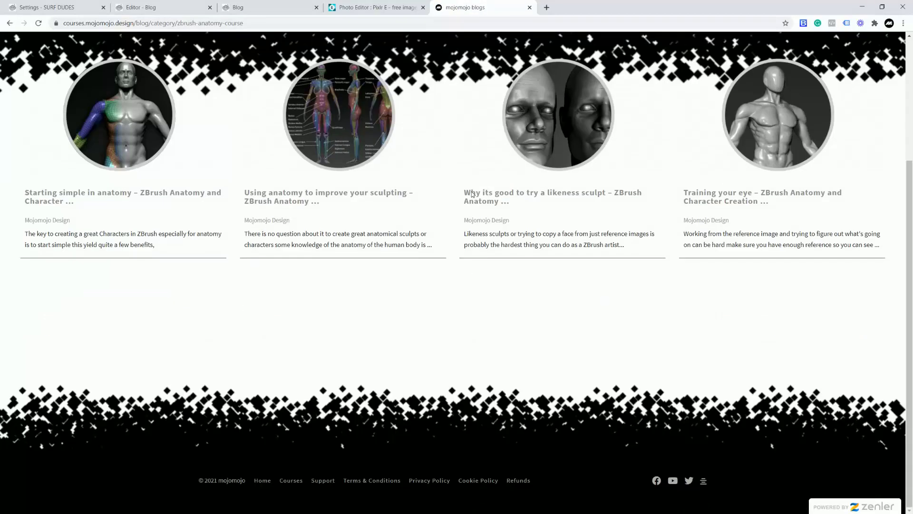
scroll(472, 194, "up", 3)
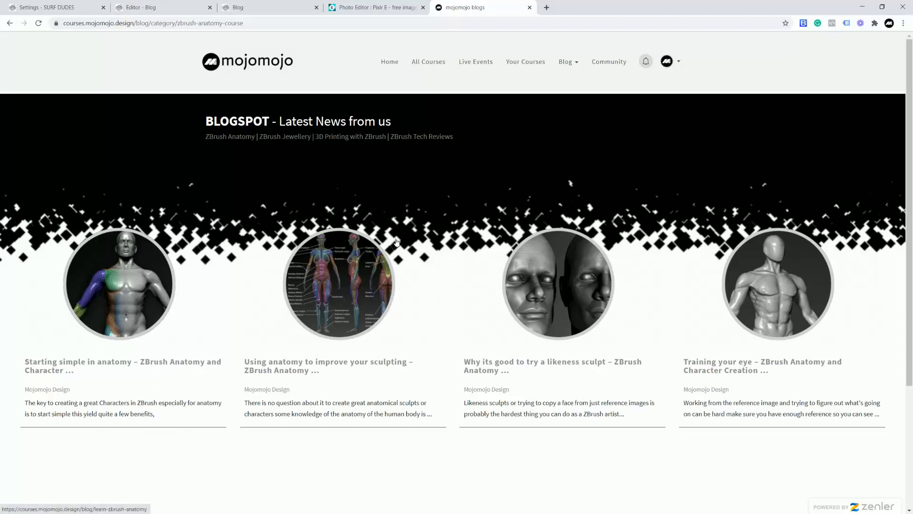
left_click(522, 230)
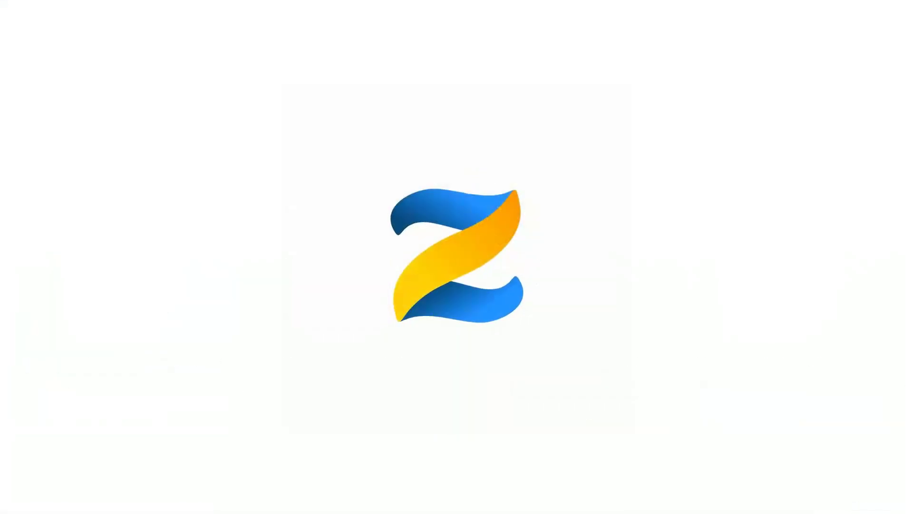